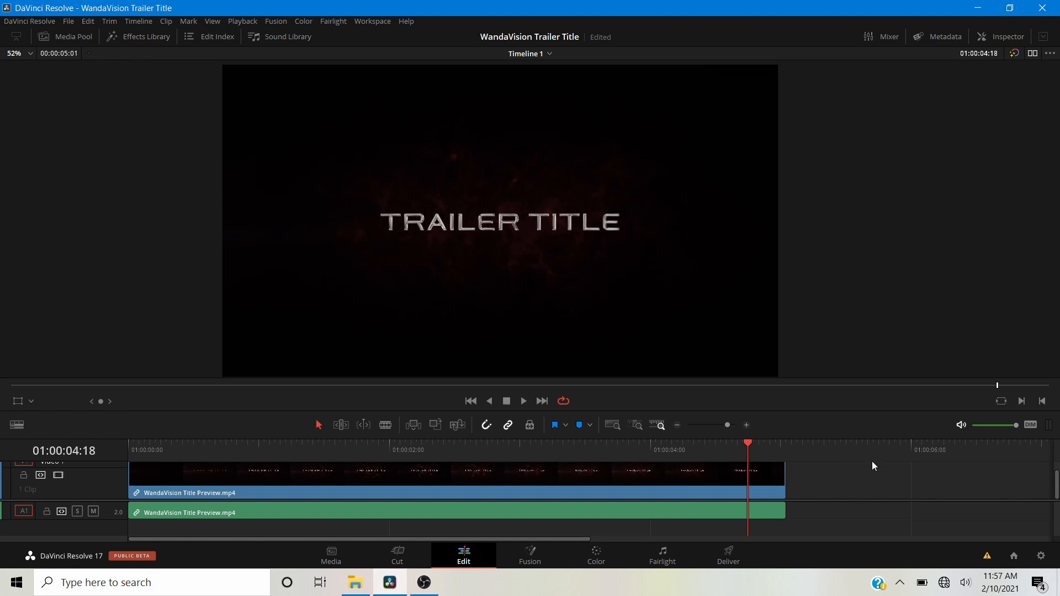
Scrub through the finished trailer title preview clip on the timeline
{"action": "left_click", "coordinate": [385, 447]}
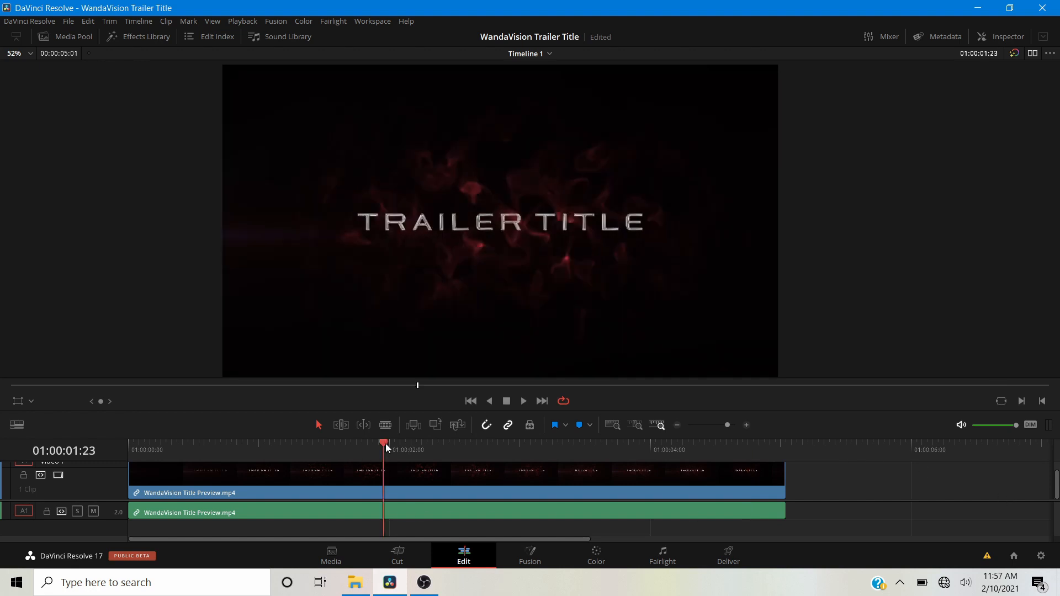
{"action": "left_click_drag", "start_coordinate": [386, 442], "coordinate": [330, 463]}
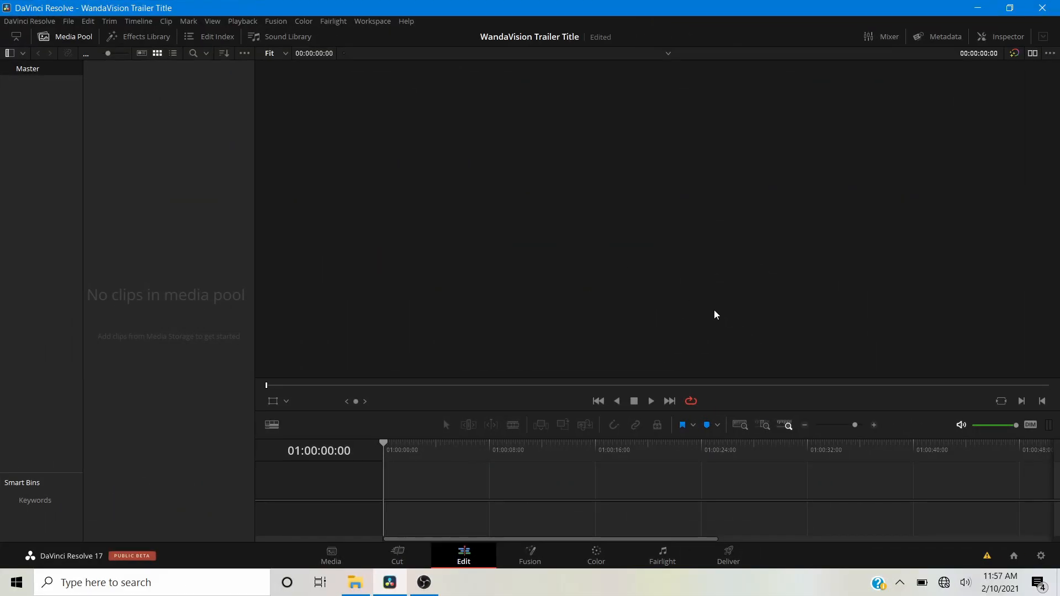
Set the project's timeline resolution to 1920 x 1080 HD and timeline frame rate to 24, and save the project settings
{"action": "left_click", "coordinate": [1048, 558]}
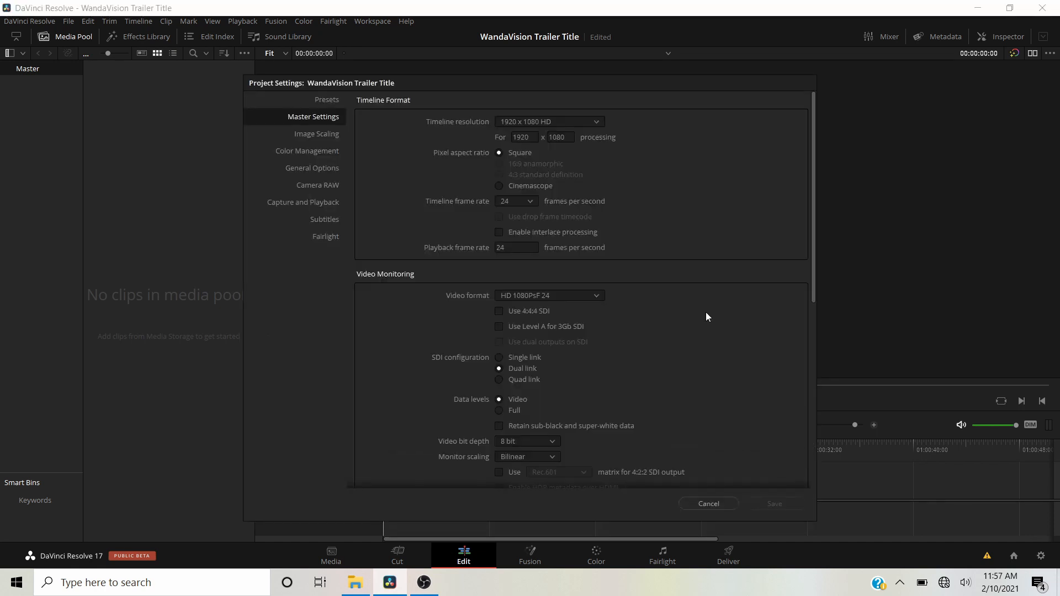
{"action": "left_click", "coordinate": [523, 120]}
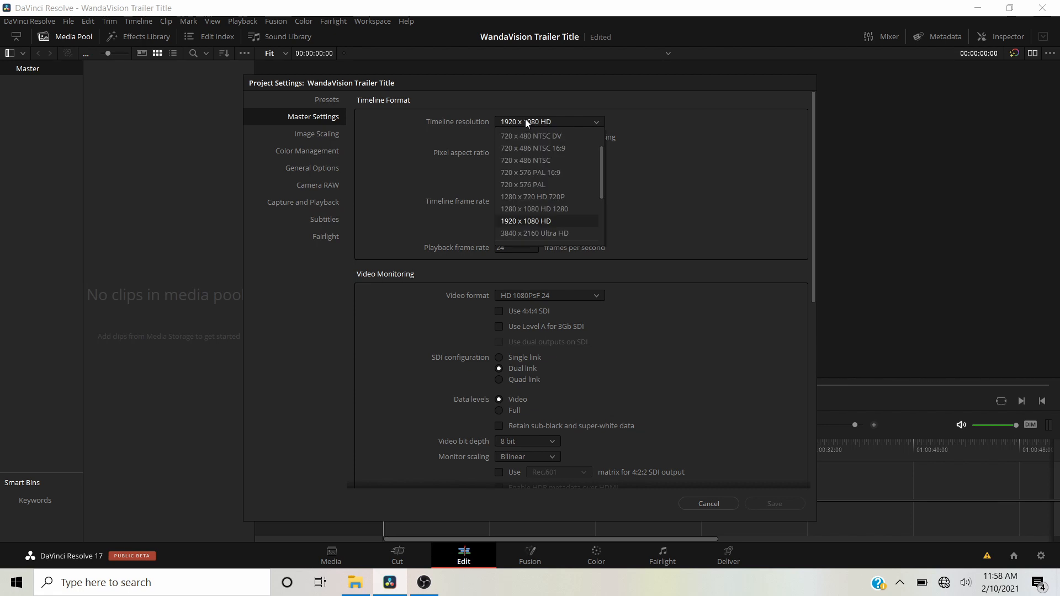
{"action": "left_click", "coordinate": [519, 222]}
{"action": "left_click", "coordinate": [515, 203]}
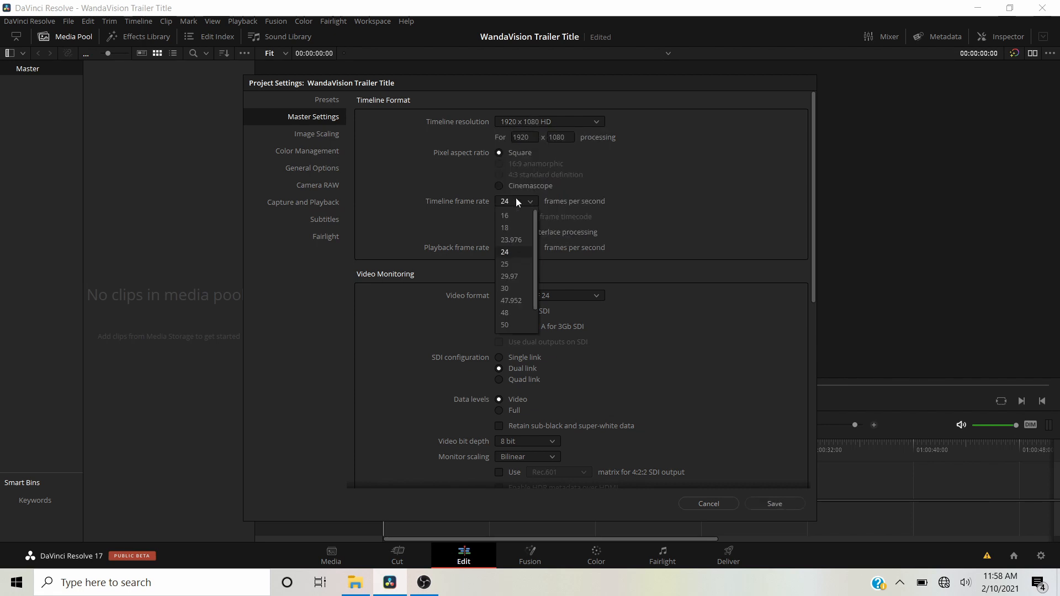
{"action": "left_click", "coordinate": [521, 251]}
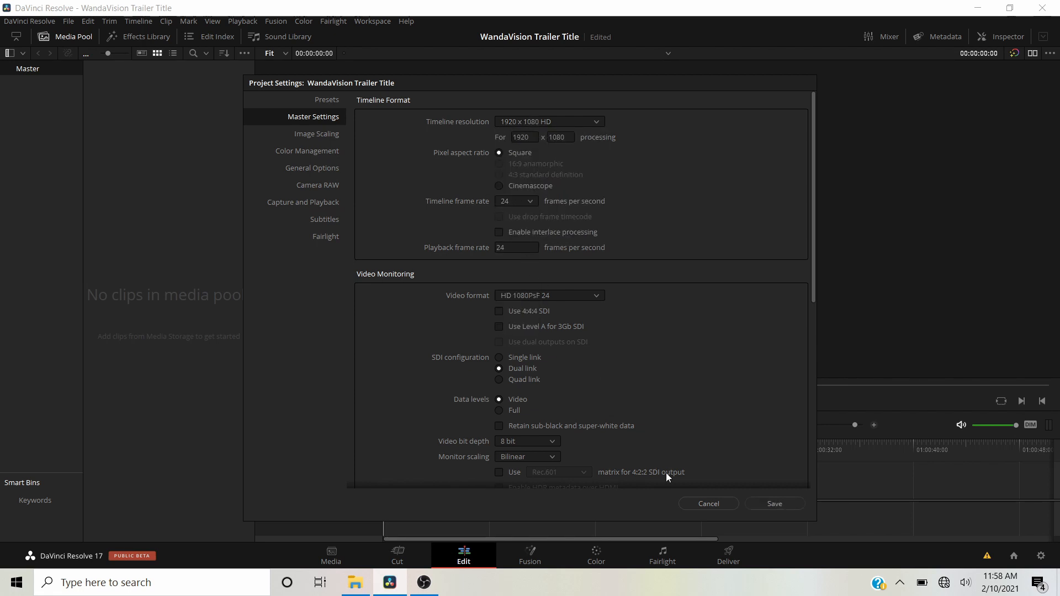
{"action": "left_click", "coordinate": [764, 502]}
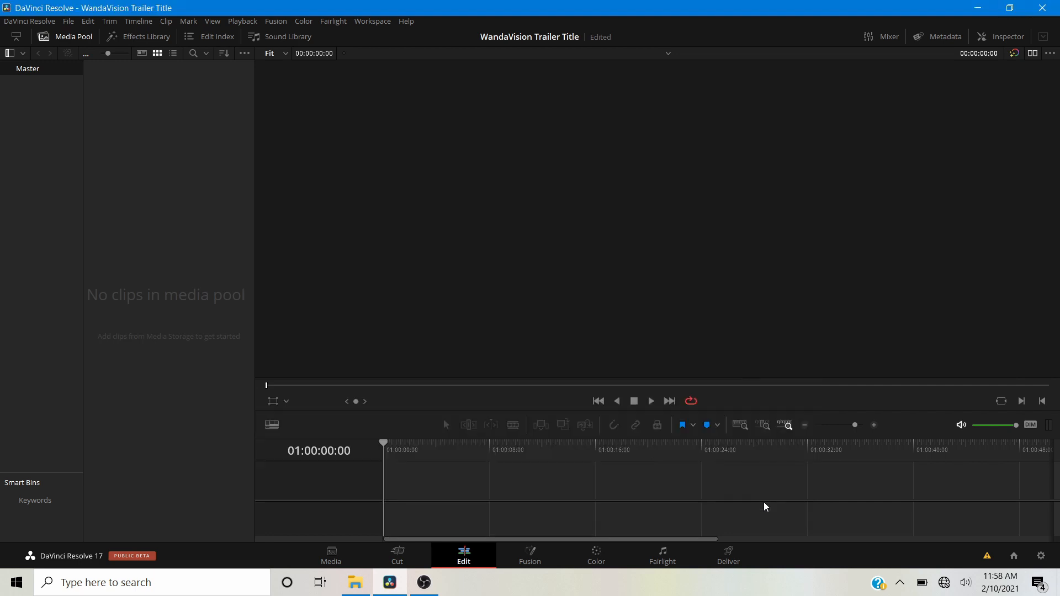
Create a new Fusion composition named "Scarlet" in the media pool
{"action": "right_click", "coordinate": [162, 159]}
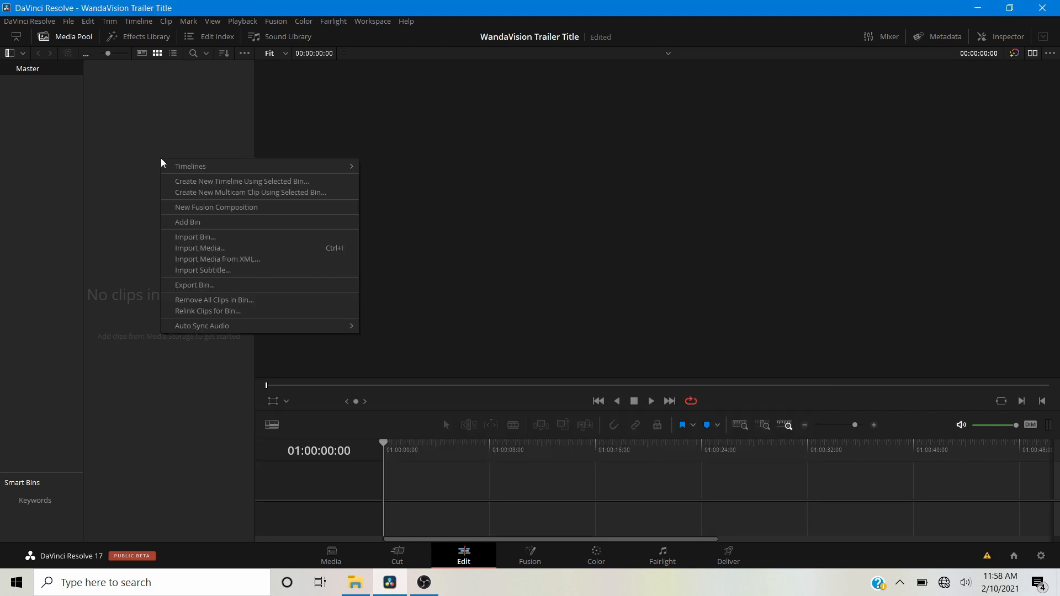
{"action": "left_click", "coordinate": [216, 208]}
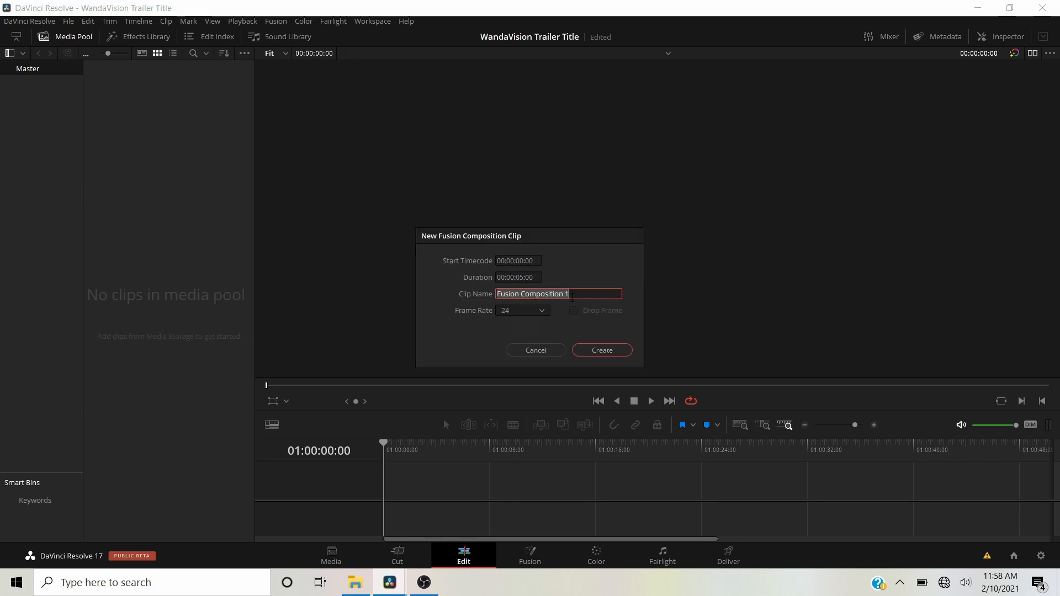
{"action": "type", "text": "Sca"}
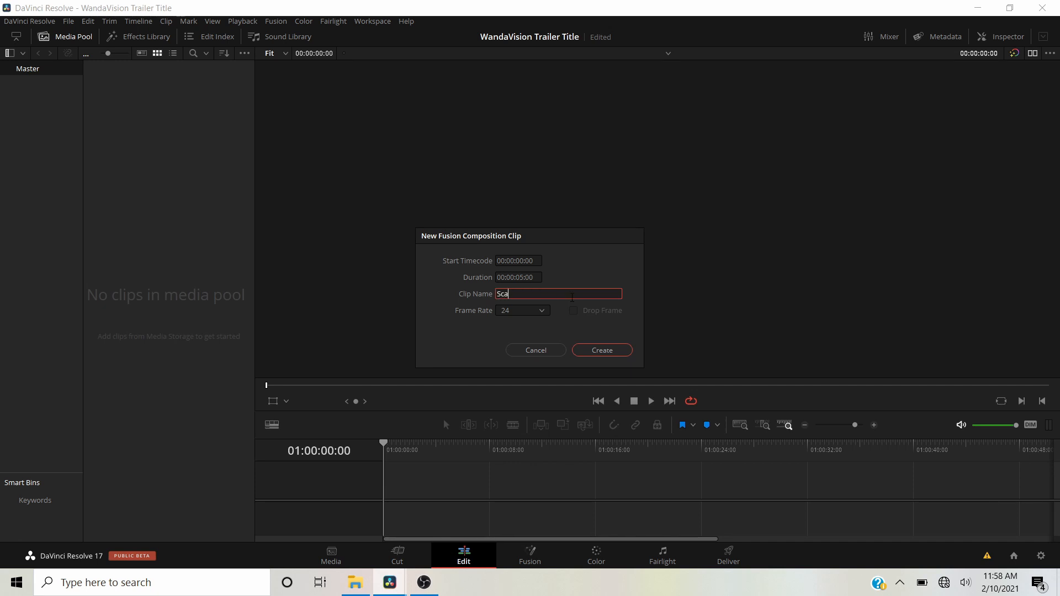
{"action": "type", "text": "rlet"}
{"action": "left_click", "coordinate": [606, 344]}
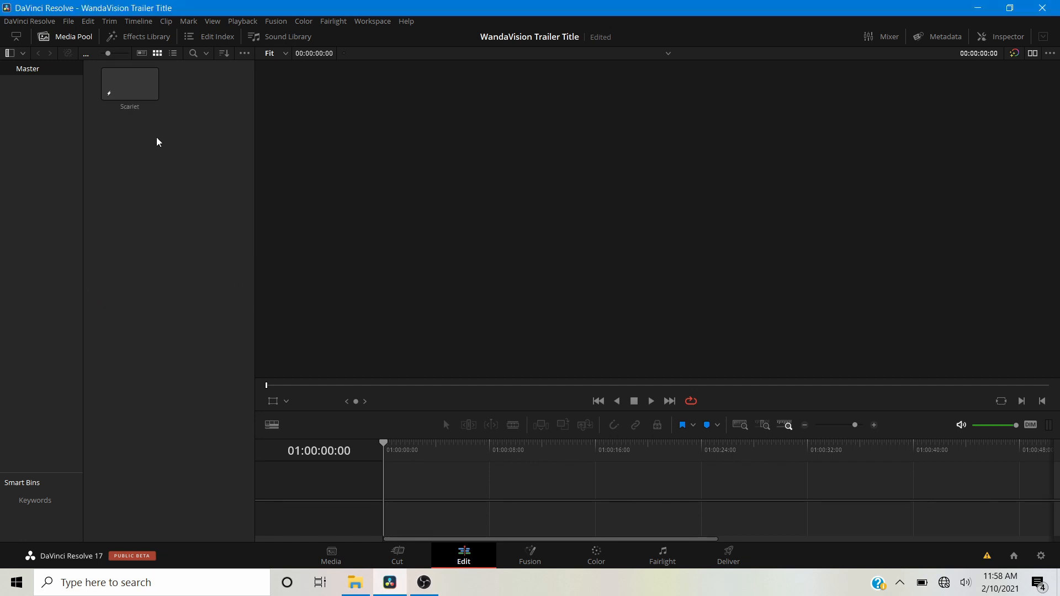
Place the Scarlet composition at the start of the empty timeline and park the playhead within it at 01:00:00:23
{"action": "left_click", "coordinate": [134, 87]}
{"action": "left_click_drag", "start_coordinate": [128, 89], "coordinate": [389, 486]}
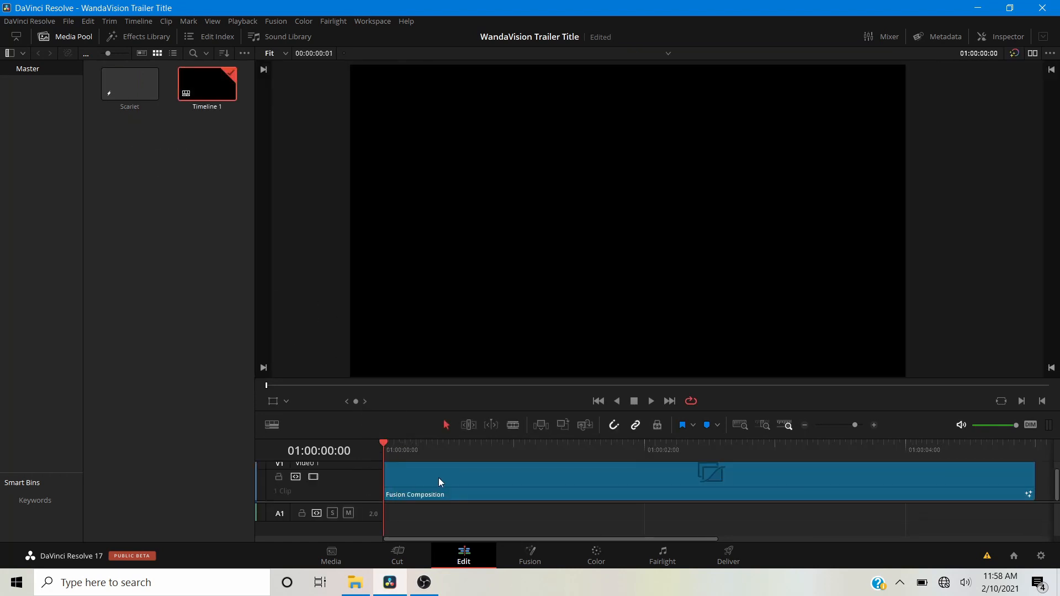
{"action": "left_click", "coordinate": [445, 478]}
{"action": "left_click", "coordinate": [506, 446]}
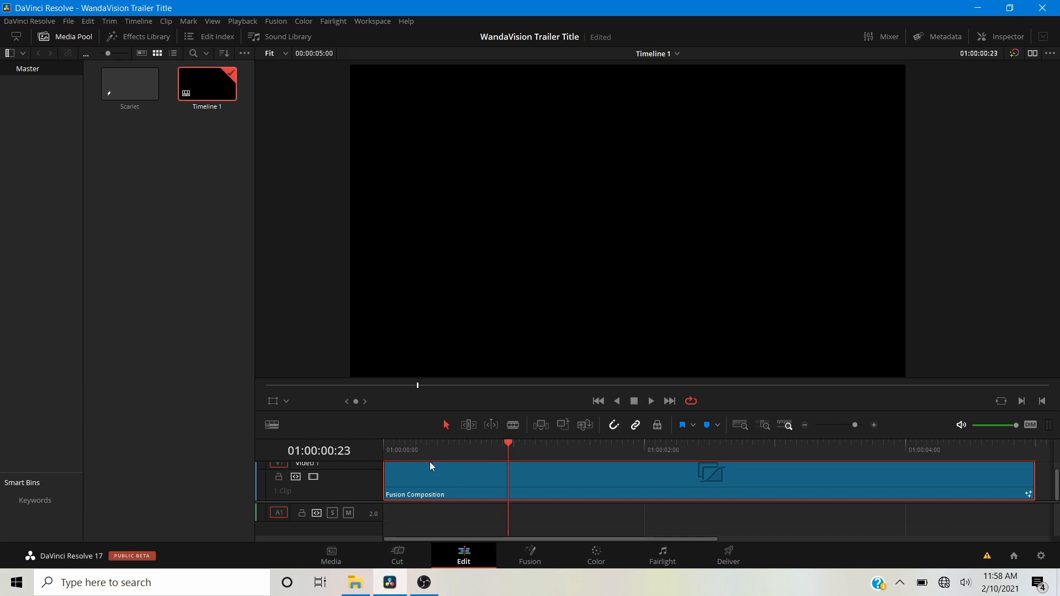
Open the composition on the Fusion page and move the MediaOut1 node aside to leave room for a node chain
{"action": "left_click", "coordinate": [533, 554]}
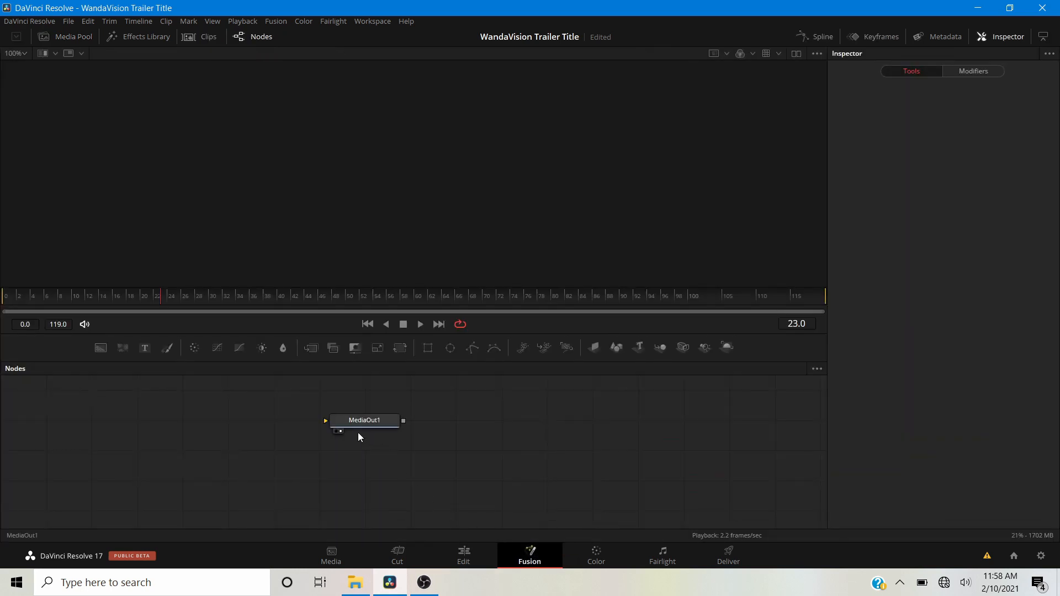
{"action": "scroll", "coordinate": [299, 420], "scroll_direction": "down", "scroll_amount": 2}
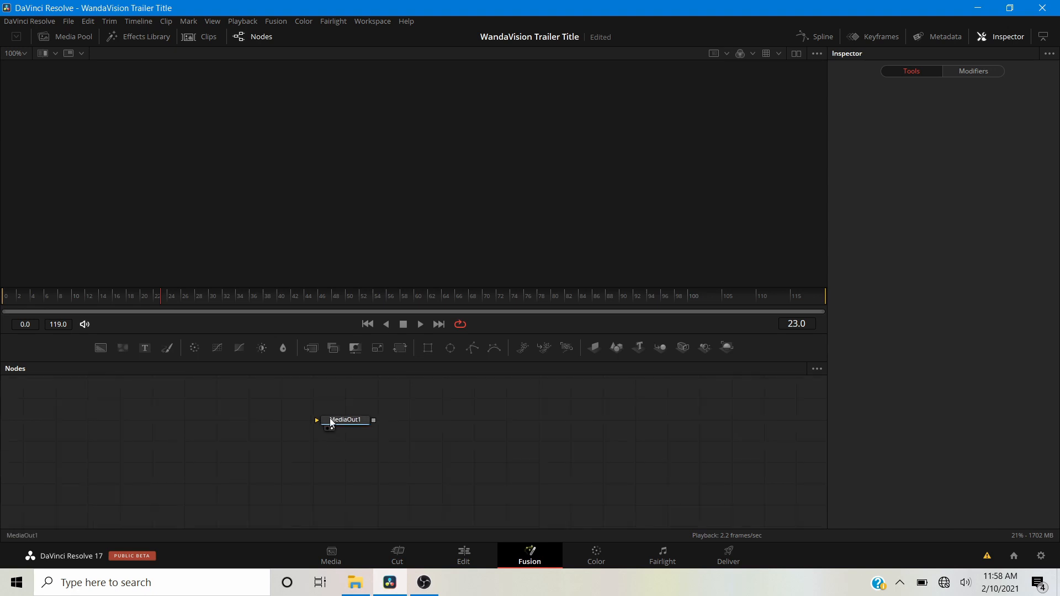
{"action": "left_click_drag", "start_coordinate": [359, 427], "coordinate": [721, 489]}
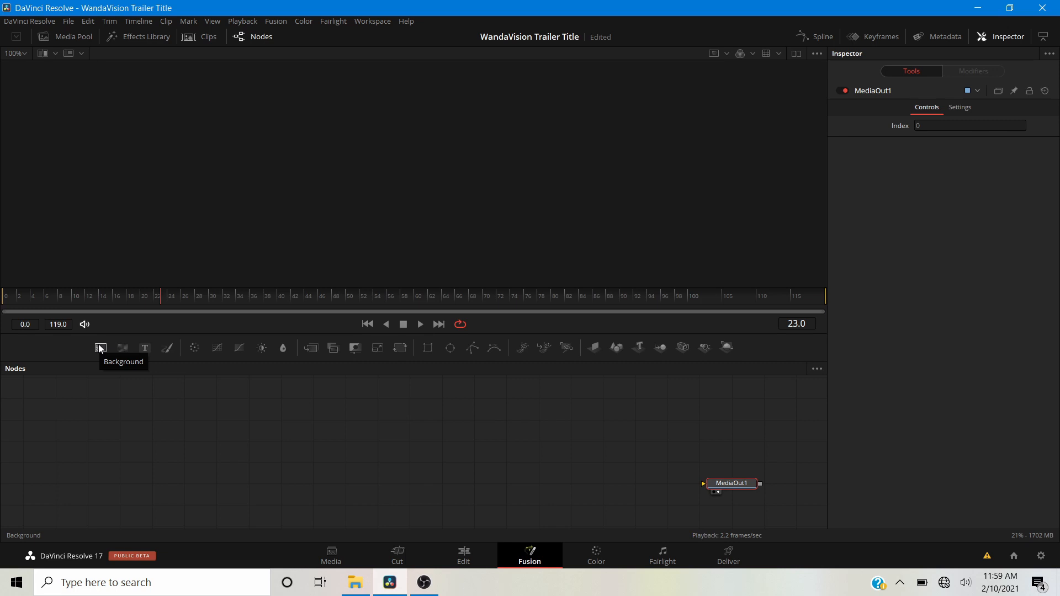
Add a Background node, display it in the viewer and set its colour to white
{"action": "left_click_drag", "start_coordinate": [98, 344], "coordinate": [144, 493]}
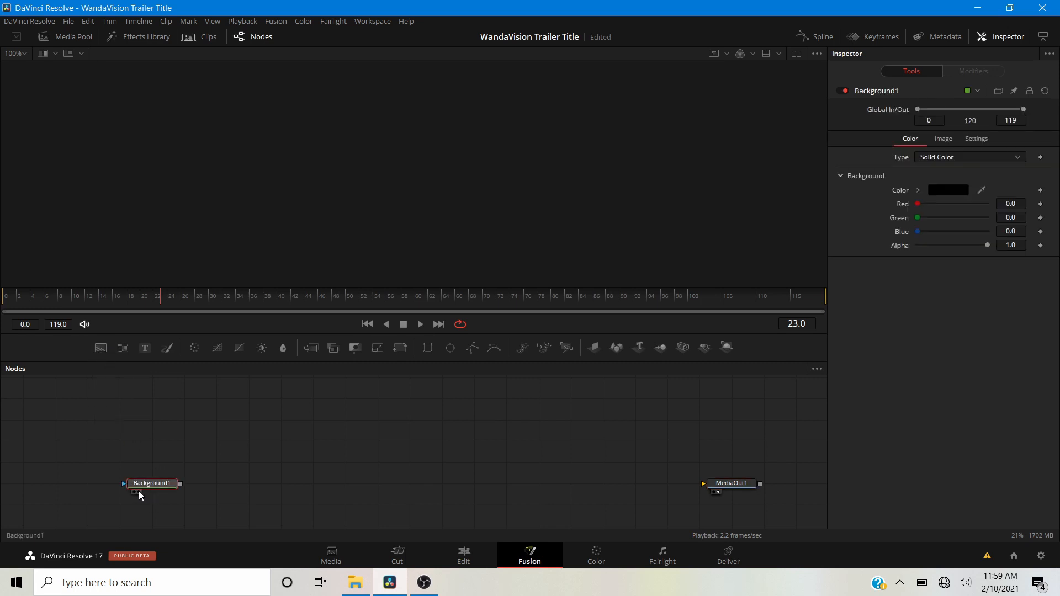
{"action": "left_click", "coordinate": [138, 491]}
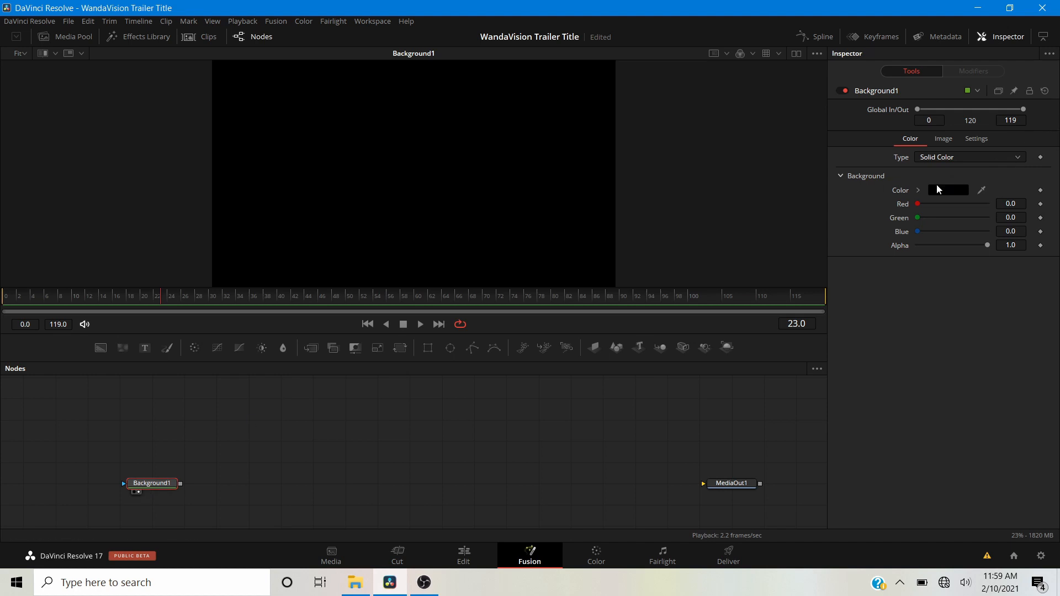
{"action": "left_click", "coordinate": [918, 191]}
{"action": "left_click_drag", "start_coordinate": [925, 208], "coordinate": [886, 175]}
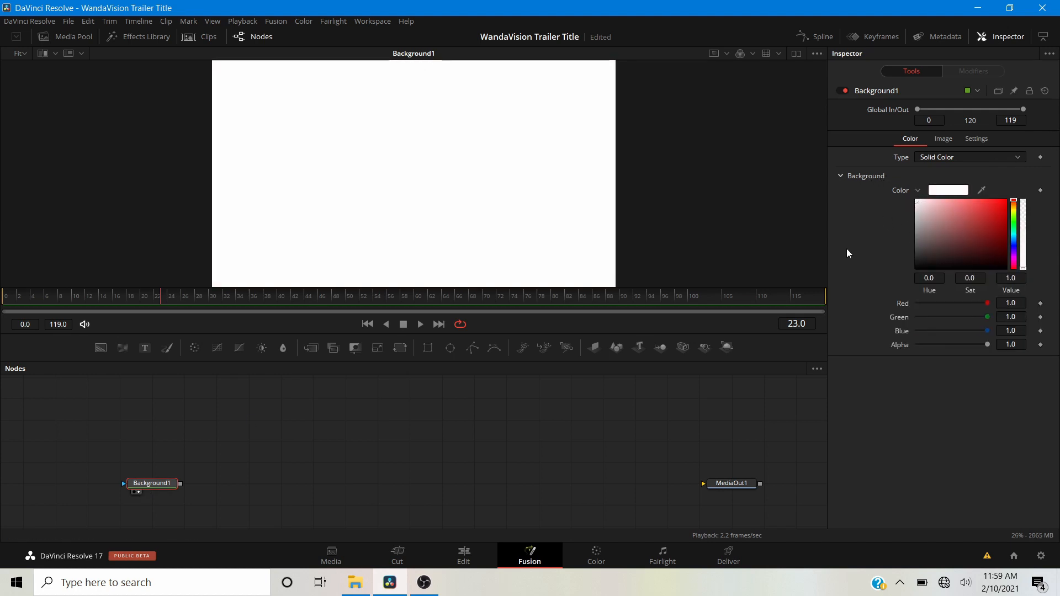
Add an unconnected pImageEmitter node next to the Background1 node
{"action": "left_click", "coordinate": [217, 488]}
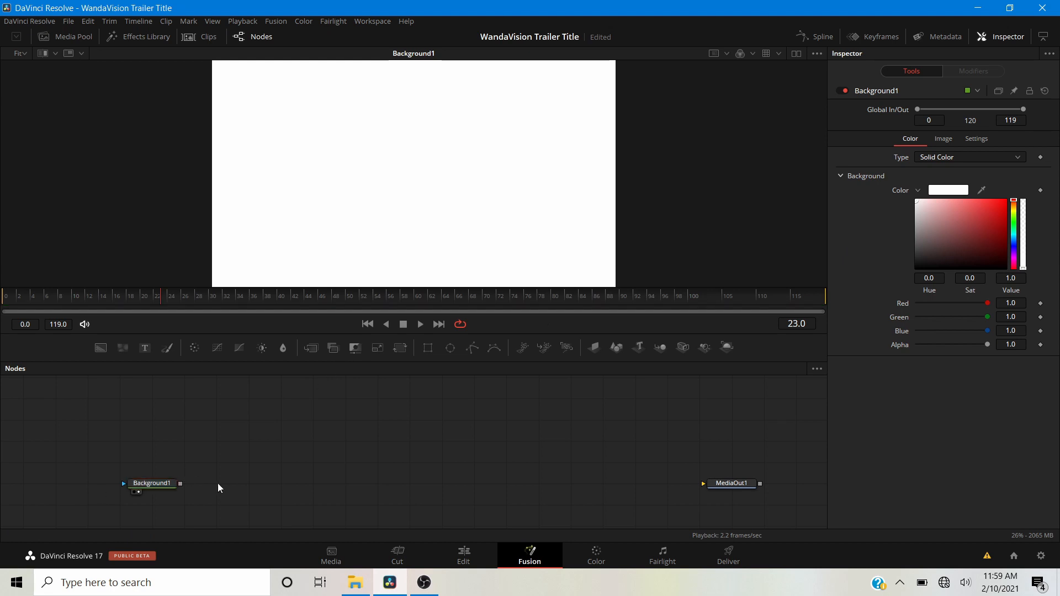
{"action": "key", "text": "shift+space"}
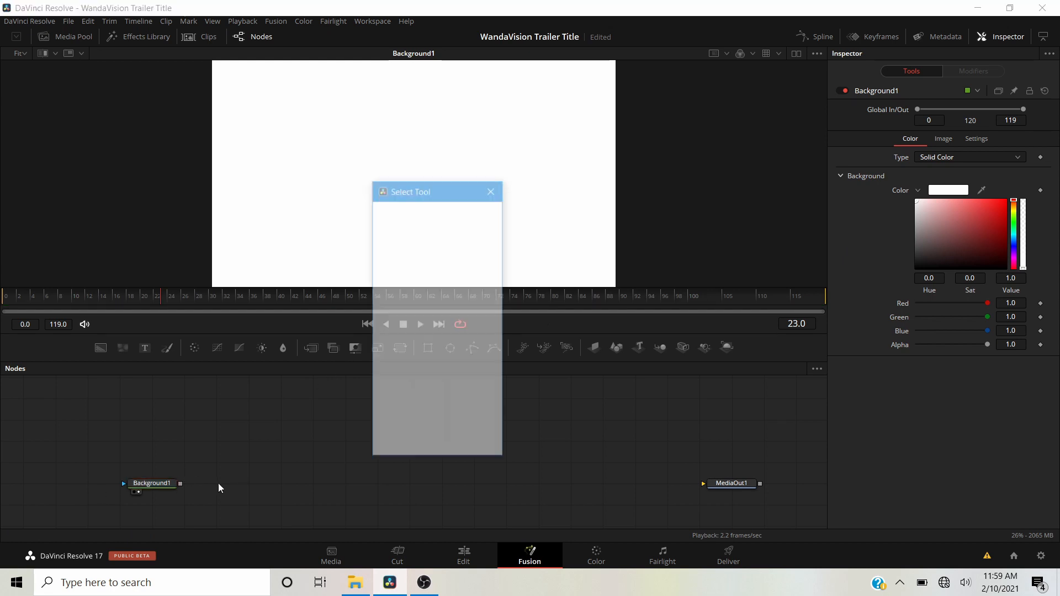
{"action": "type", "text": "pimag"}
{"action": "key", "text": "Return"}
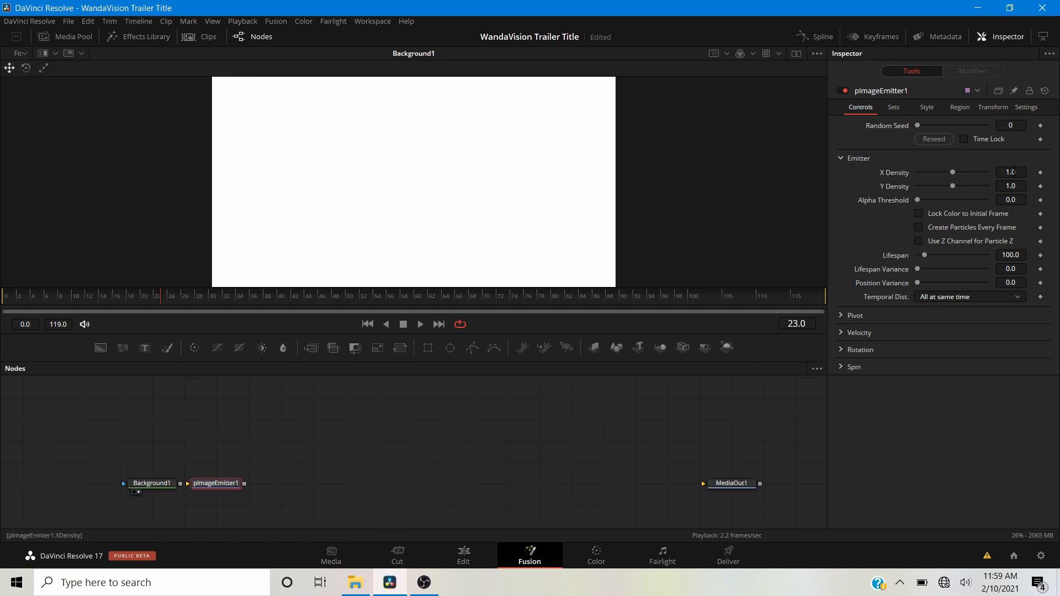
Set the image emitter's X Density and Y Density to 0.3
{"action": "left_click", "coordinate": [1011, 172]}
{"action": "type", "text": "0.3"}
{"action": "key", "text": "Tab"}
{"action": "type", "text": "0.3"}
{"action": "key", "text": "Tab"}
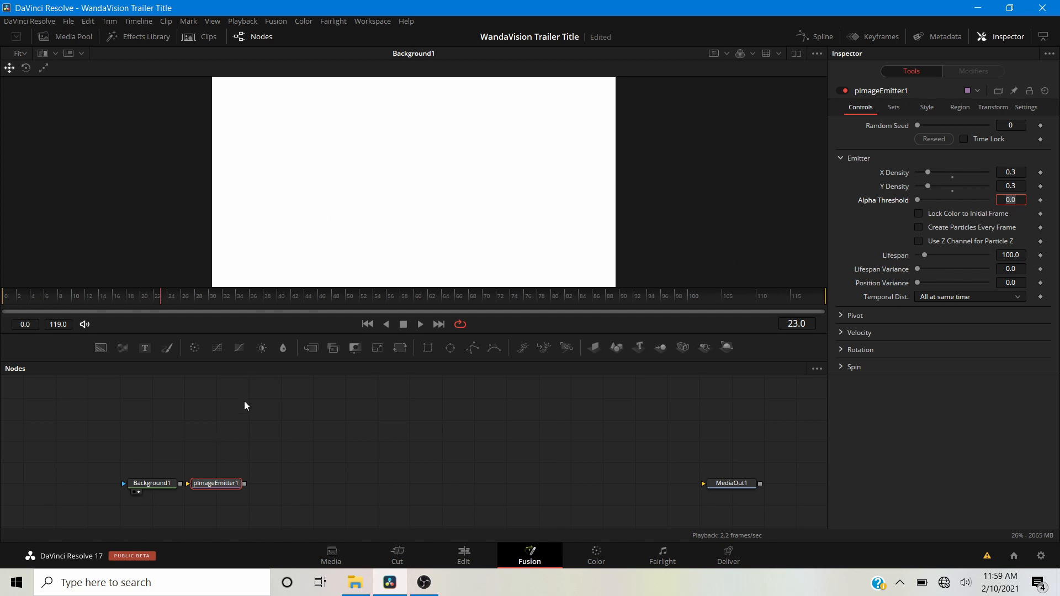
Connect the output of the Background1 node to the input of the pImageEmitter1 node
{"action": "left_click", "coordinate": [214, 433]}
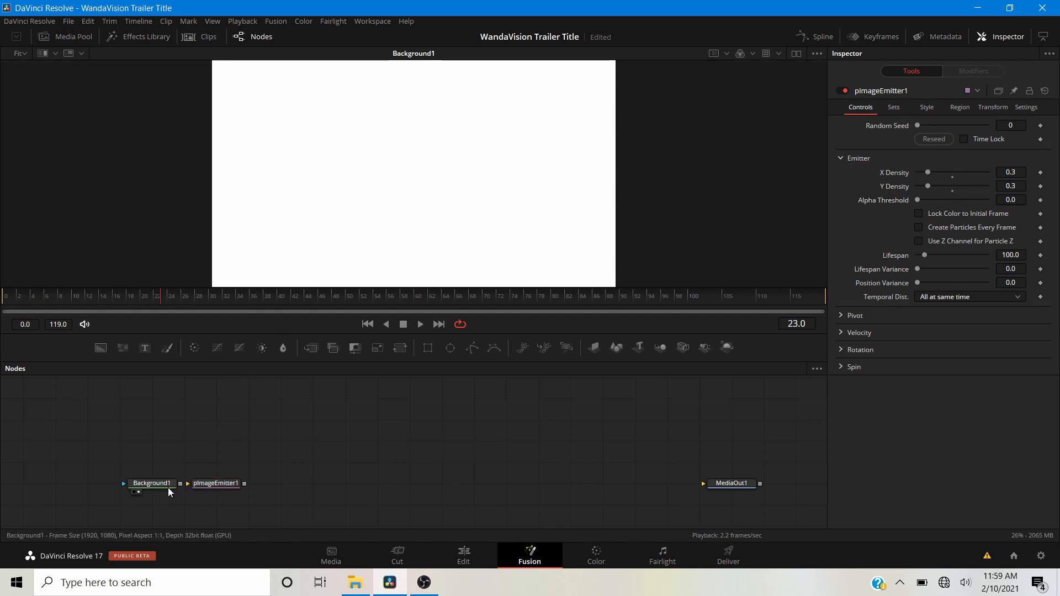
{"action": "left_click_drag", "start_coordinate": [180, 484], "coordinate": [207, 484]}
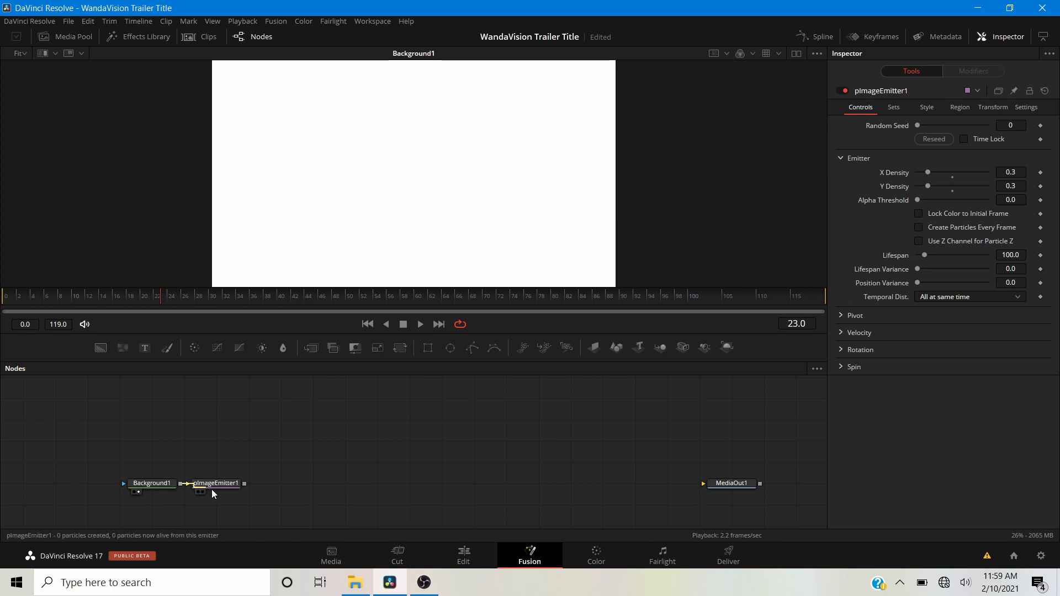
{"action": "left_click_drag", "start_coordinate": [279, 484], "coordinate": [215, 491]}
Add a pRender node after pImageEmitter1 and display it in the viewer
{"action": "left_click", "coordinate": [217, 490]}
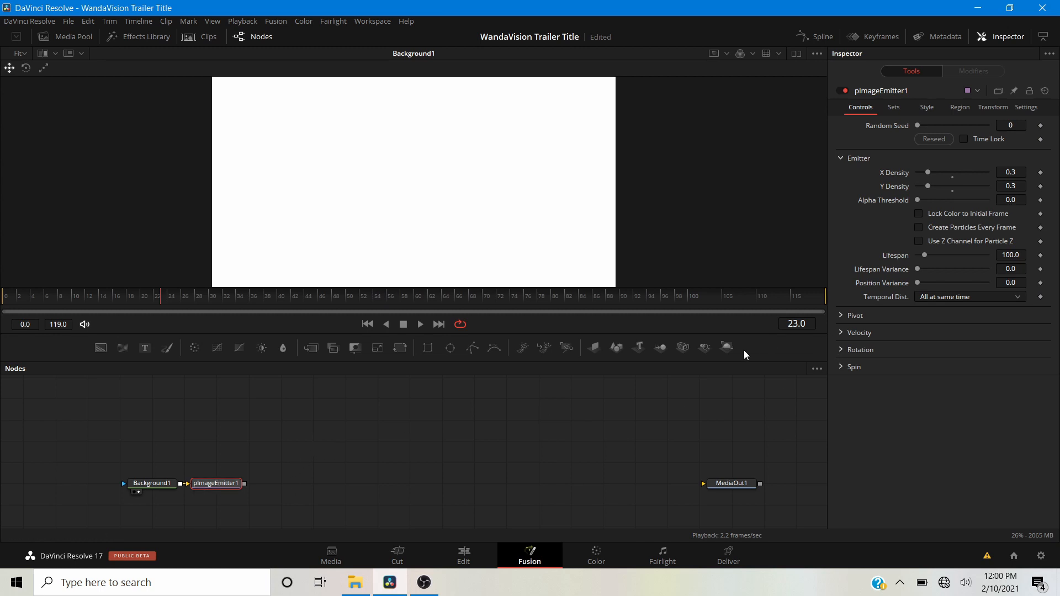
{"action": "left_click", "coordinate": [566, 348]}
{"action": "left_click_drag", "start_coordinate": [283, 485], "coordinate": [347, 484]}
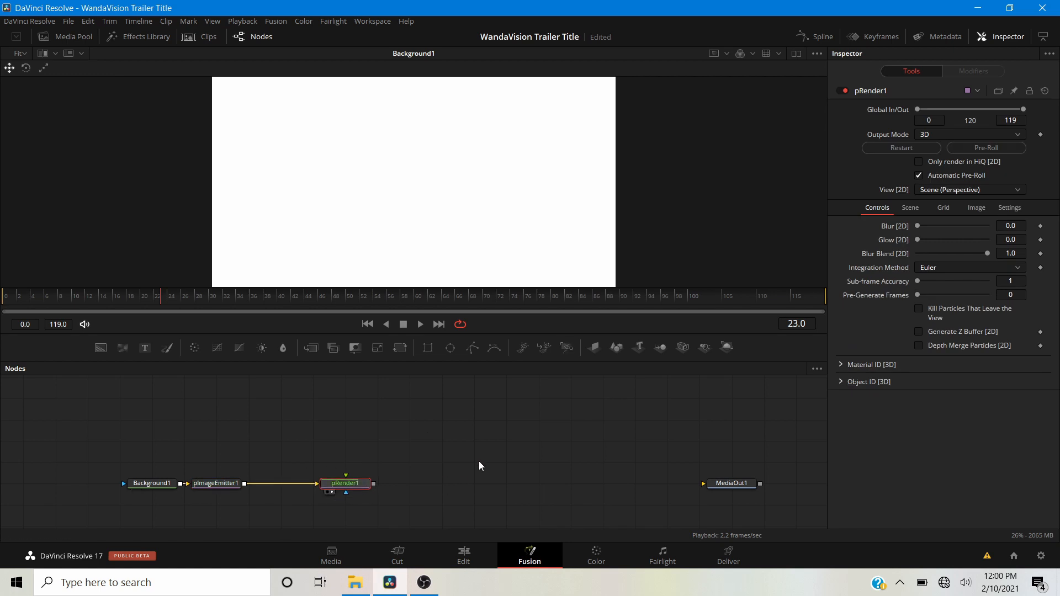
{"action": "key", "text": "1"}
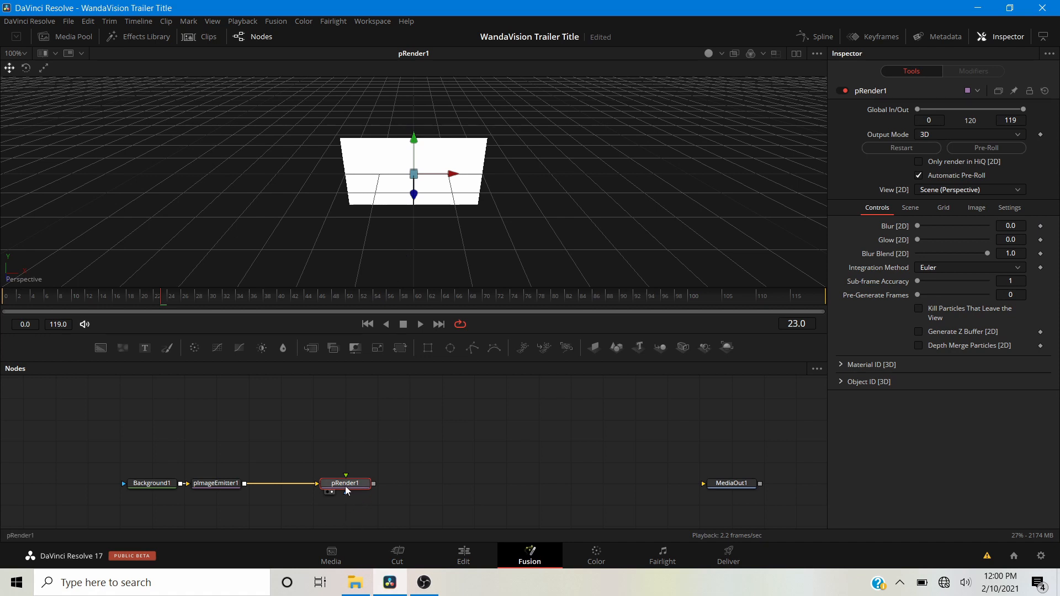
Inspect the emitted particle grid in 3D and switch the pRender1 node's output mode to 2D
{"action": "left_click_drag", "start_coordinate": [369, 206], "coordinate": [373, 165]}
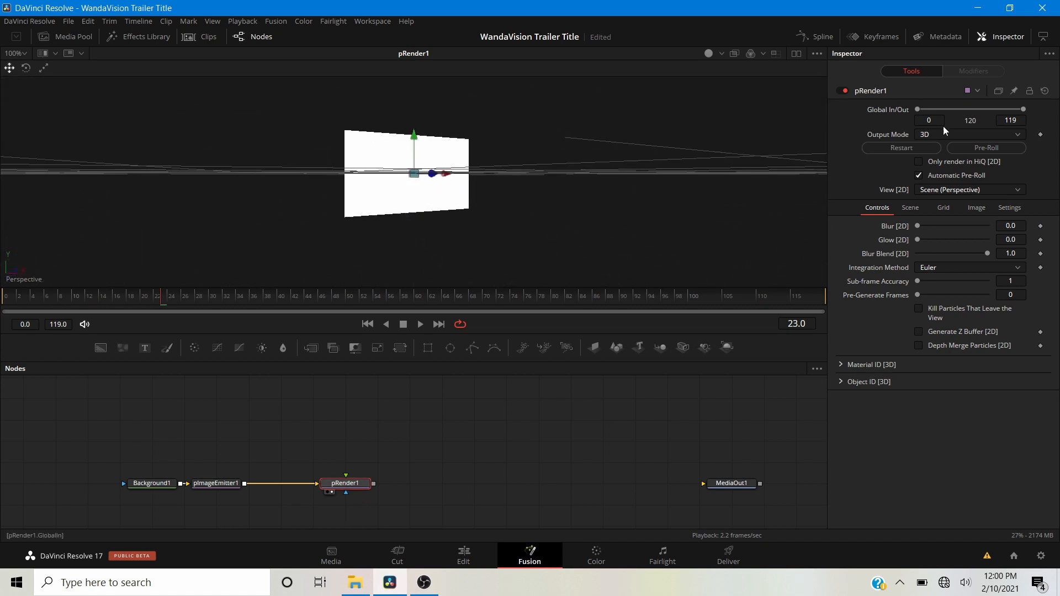
{"action": "scroll", "coordinate": [379, 180], "scroll_direction": "up", "scroll_amount": 5}
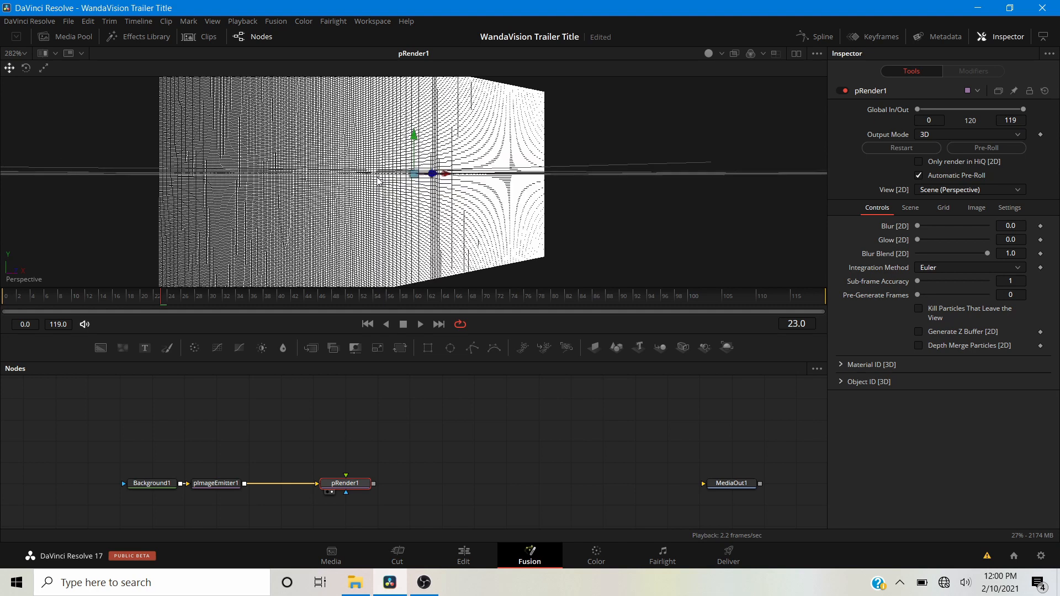
{"action": "scroll", "coordinate": [307, 208], "scroll_direction": "up", "scroll_amount": 5}
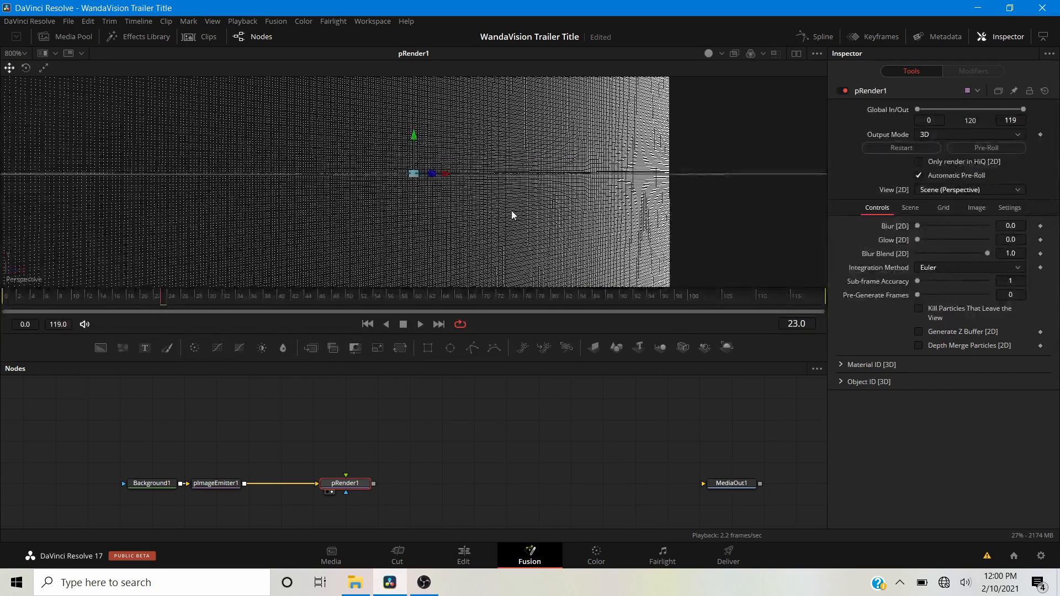
{"action": "left_click_drag", "start_coordinate": [513, 215], "coordinate": [369, 206]}
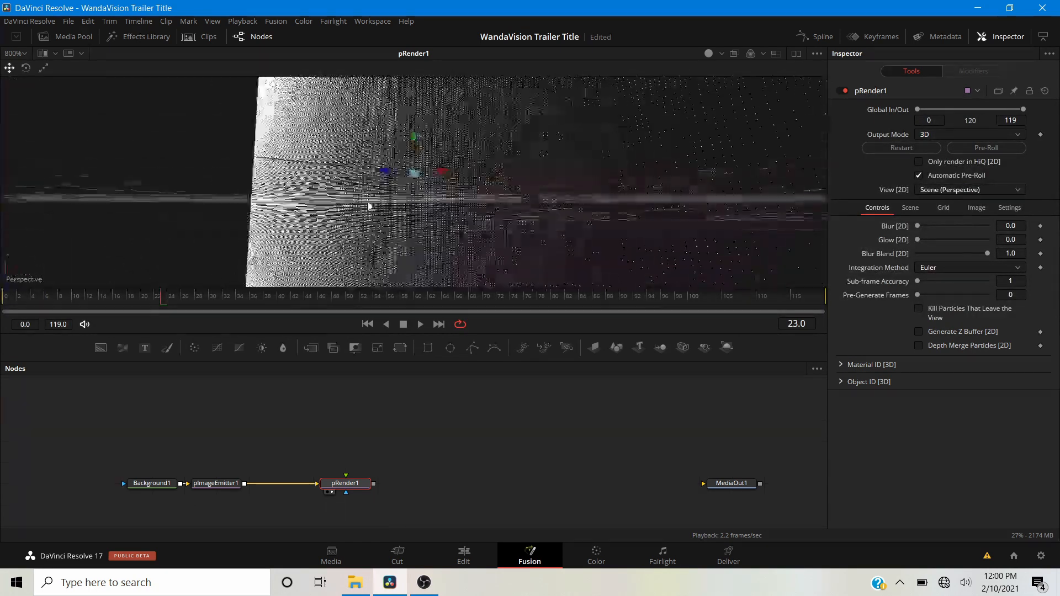
{"action": "scroll", "coordinate": [369, 206], "scroll_direction": "down", "scroll_amount": 3}
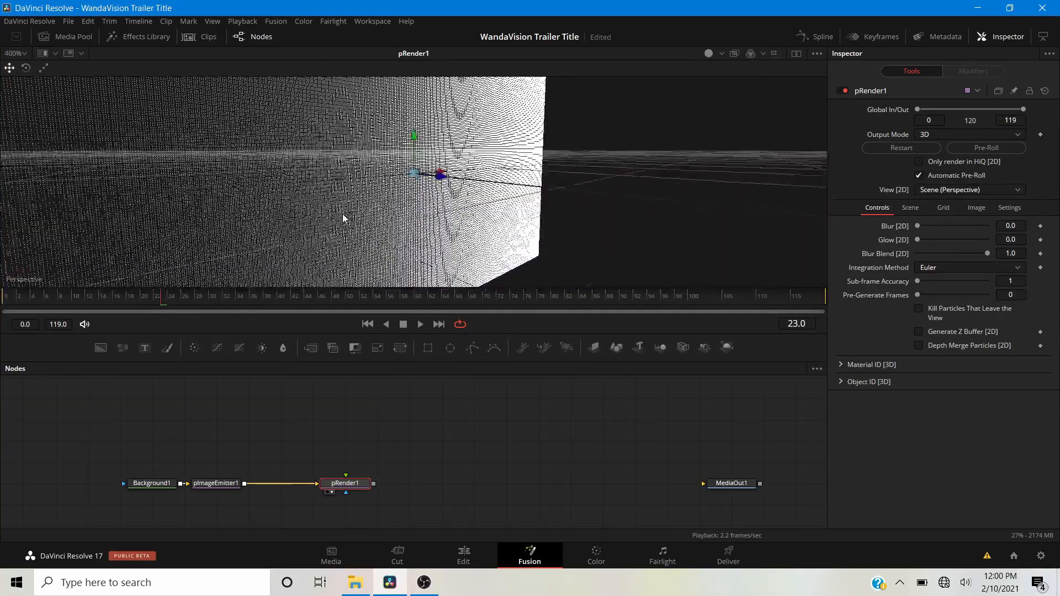
{"action": "scroll", "coordinate": [363, 220], "scroll_direction": "down", "scroll_amount": 1}
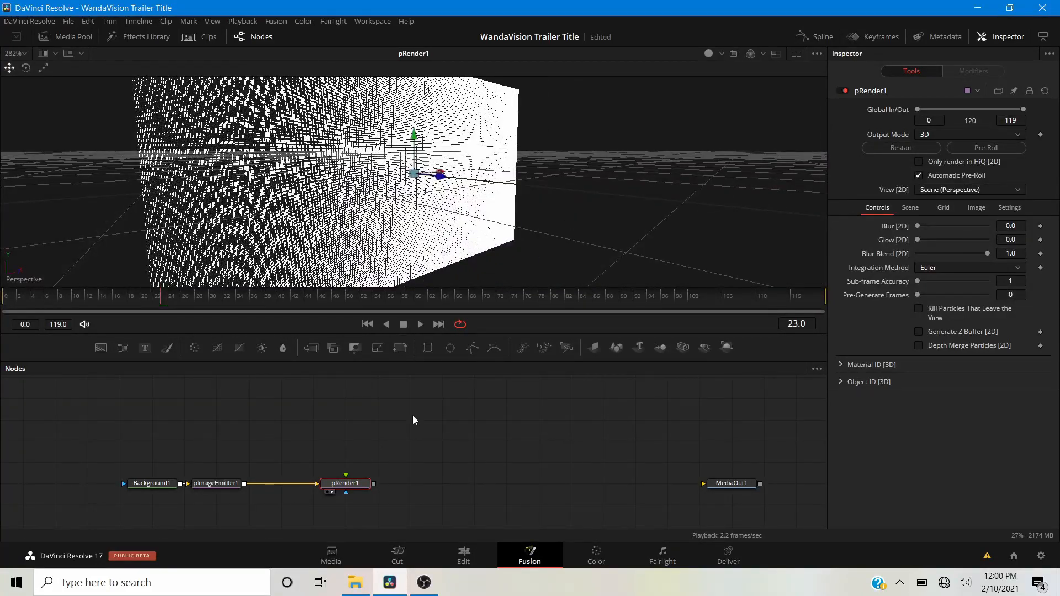
{"action": "left_click", "coordinate": [929, 135]}
{"action": "left_click", "coordinate": [930, 159]}
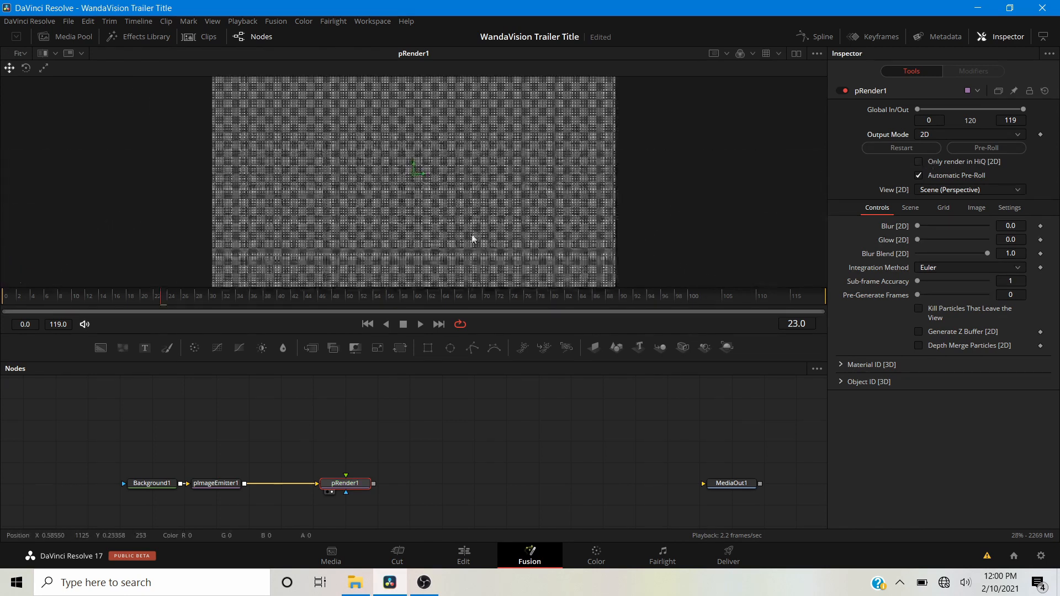
Turn off the checker underlay in the viewer showing pRender1
{"action": "scroll", "coordinate": [617, 209], "scroll_direction": "up", "scroll_amount": 1}
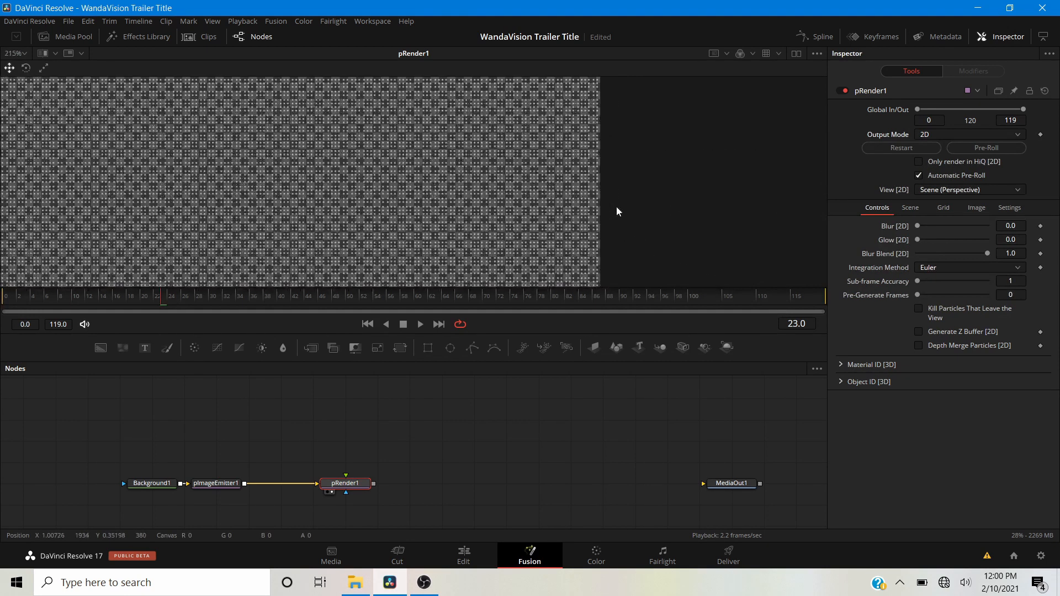
{"action": "right_click", "coordinate": [426, 209]}
{"action": "mouse_move", "coordinate": [445, 247]}
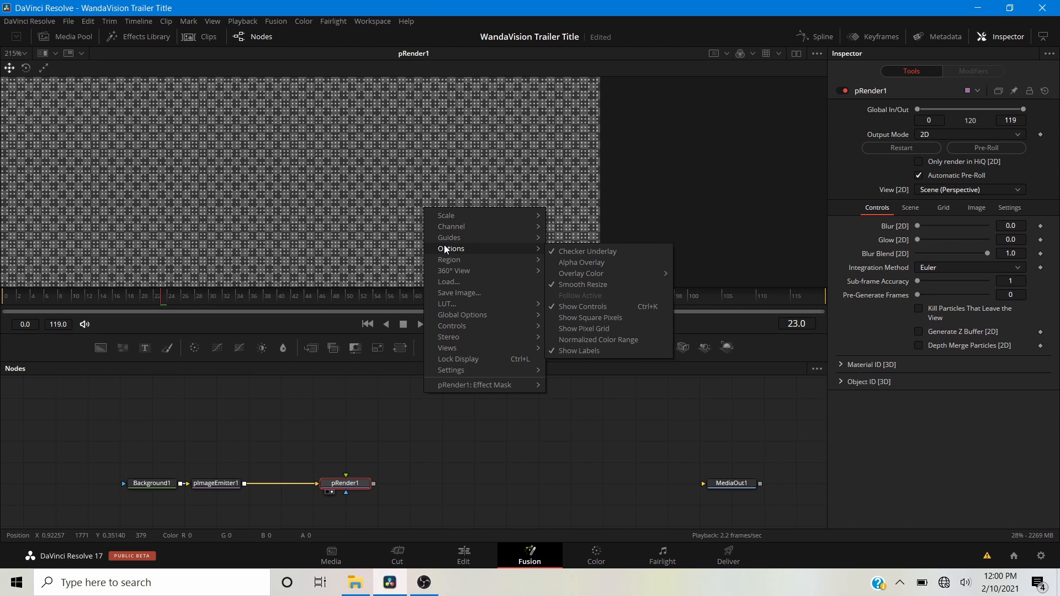
{"action": "left_click", "coordinate": [572, 253]}
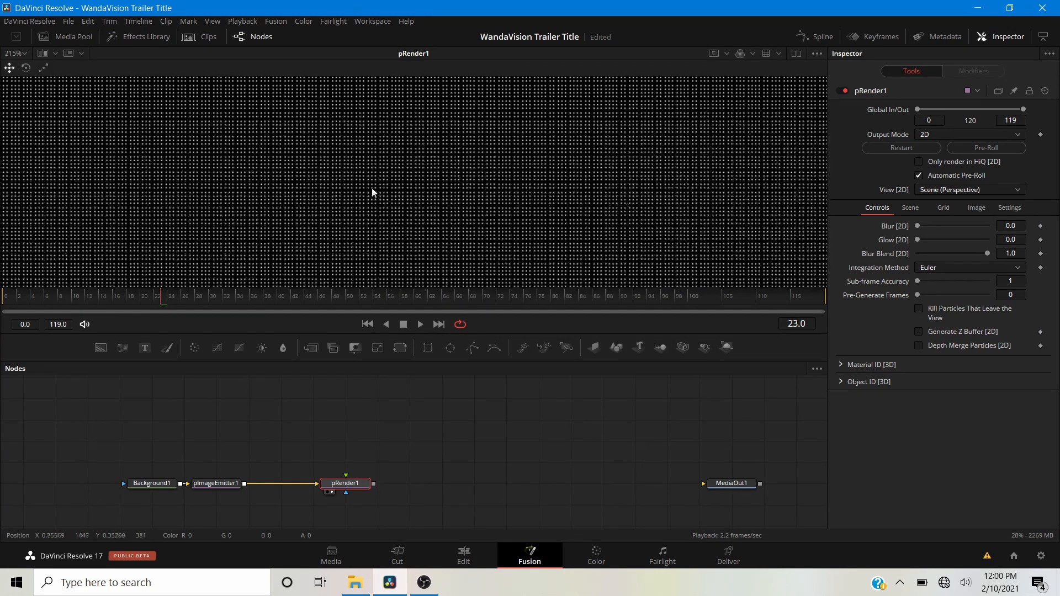
{"action": "scroll", "coordinate": [373, 194], "scroll_direction": "down", "scroll_amount": 3}
{"action": "scroll", "coordinate": [303, 158], "scroll_direction": "left", "scroll_amount": 5}
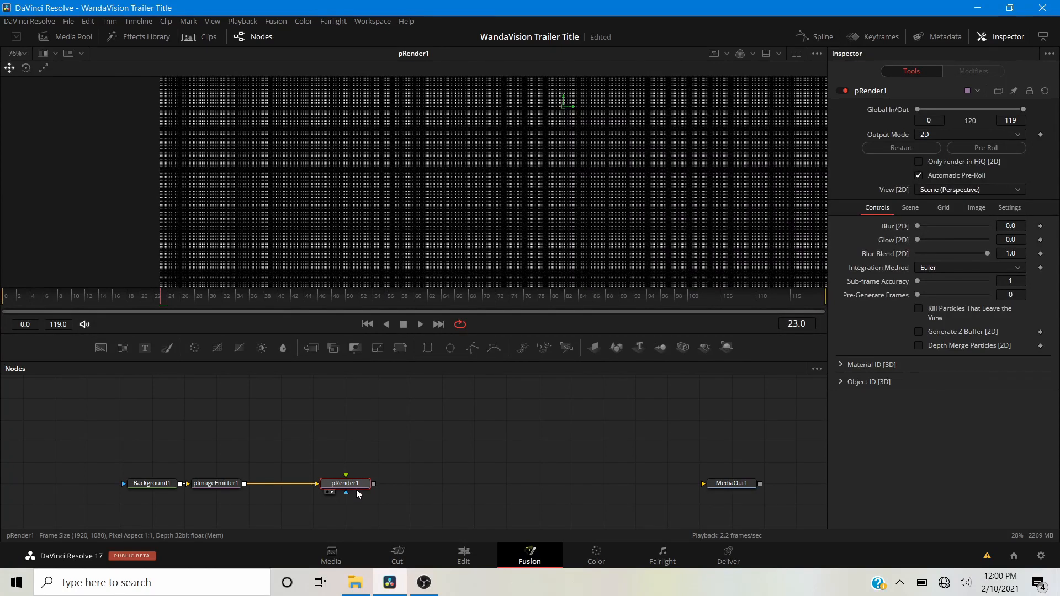
Move the pRender1 node closer to pImageEmitter1 and switch its output mode to 3D
{"action": "left_click_drag", "start_coordinate": [346, 486], "coordinate": [310, 486]}
{"action": "left_click", "coordinate": [945, 134]}
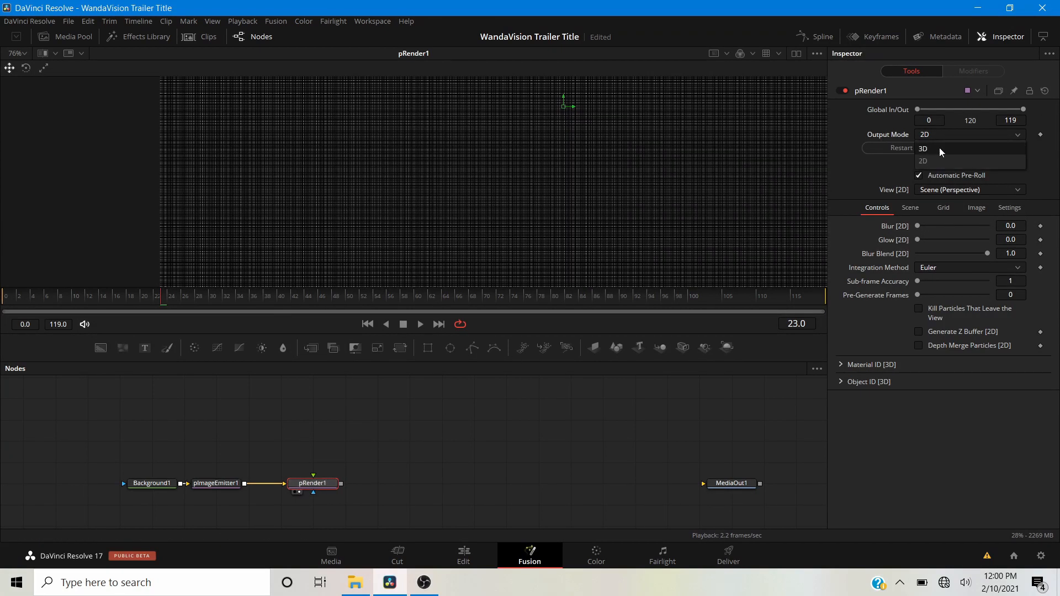
{"action": "left_click", "coordinate": [938, 149]}
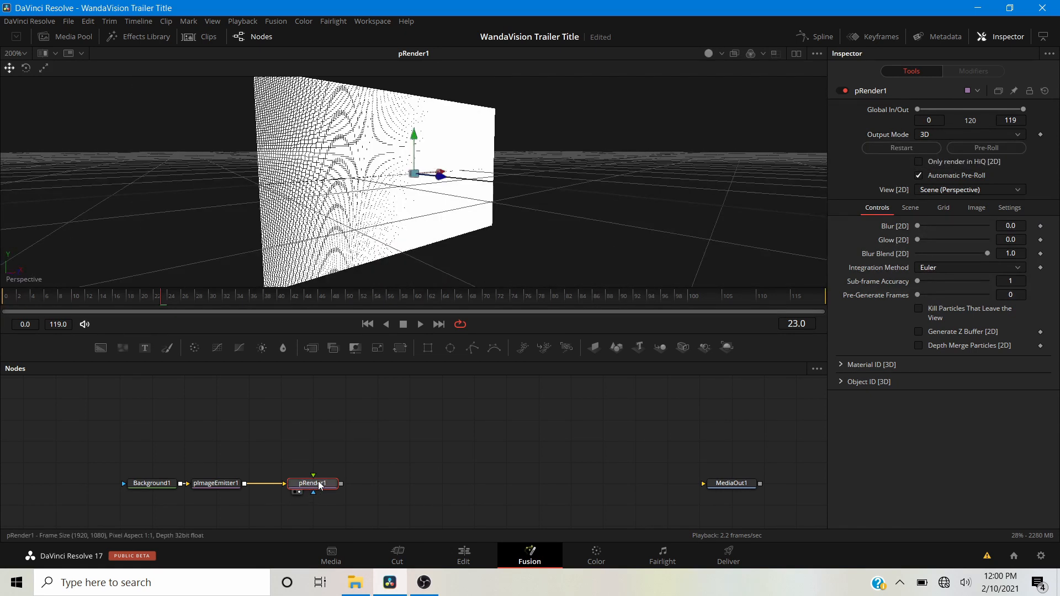
Add a Camera 3D merged with pRender1 through a Merge3D, and show the merge beside pRender1 in a dual-viewer layout
{"action": "left_click", "coordinate": [683, 347]}
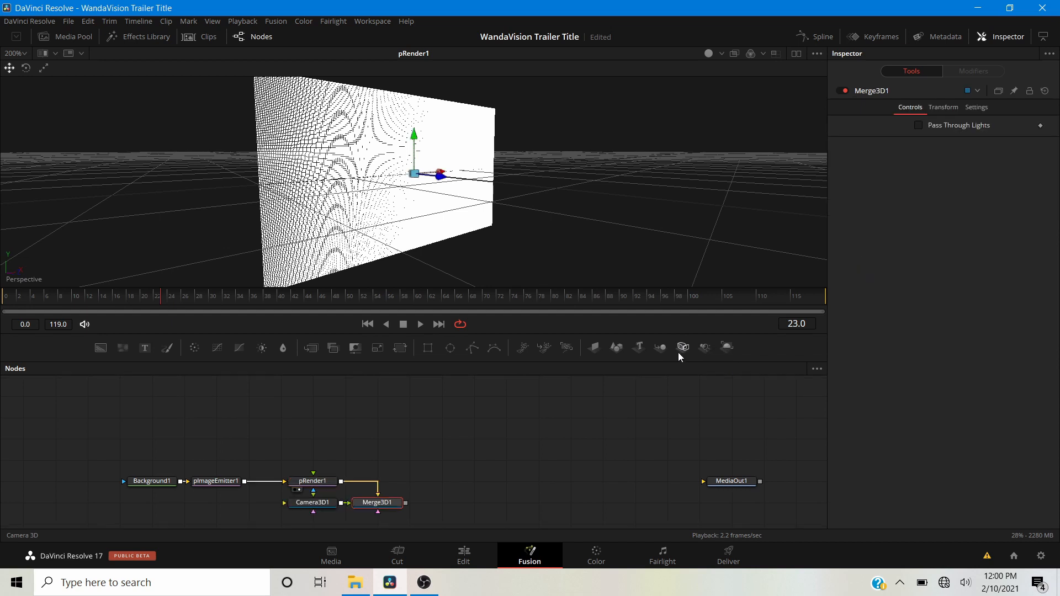
{"action": "scroll", "coordinate": [331, 450], "scroll_direction": "down", "scroll_amount": 2}
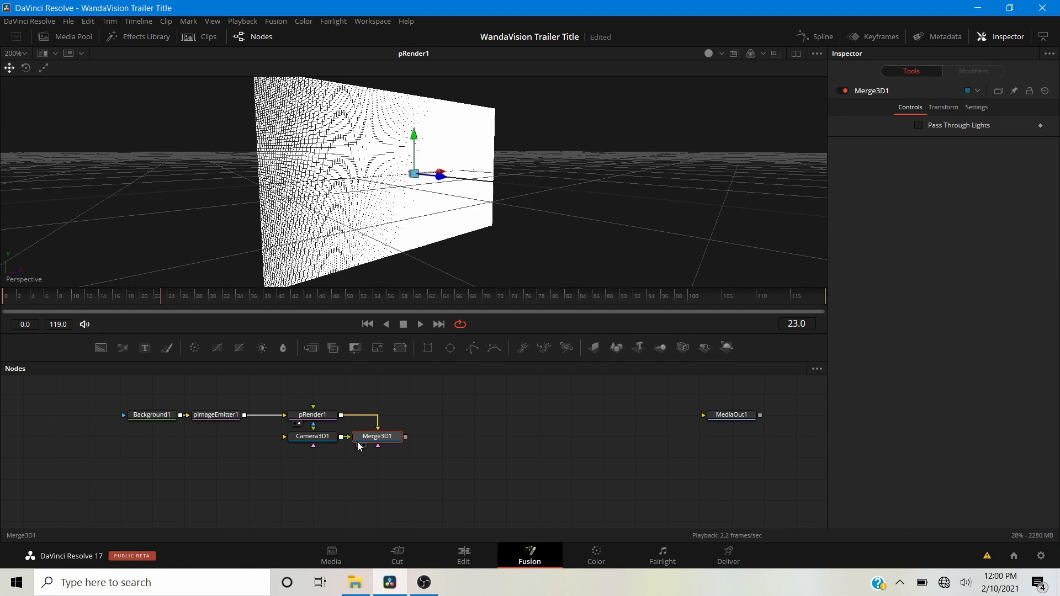
{"action": "left_click", "coordinate": [798, 54]}
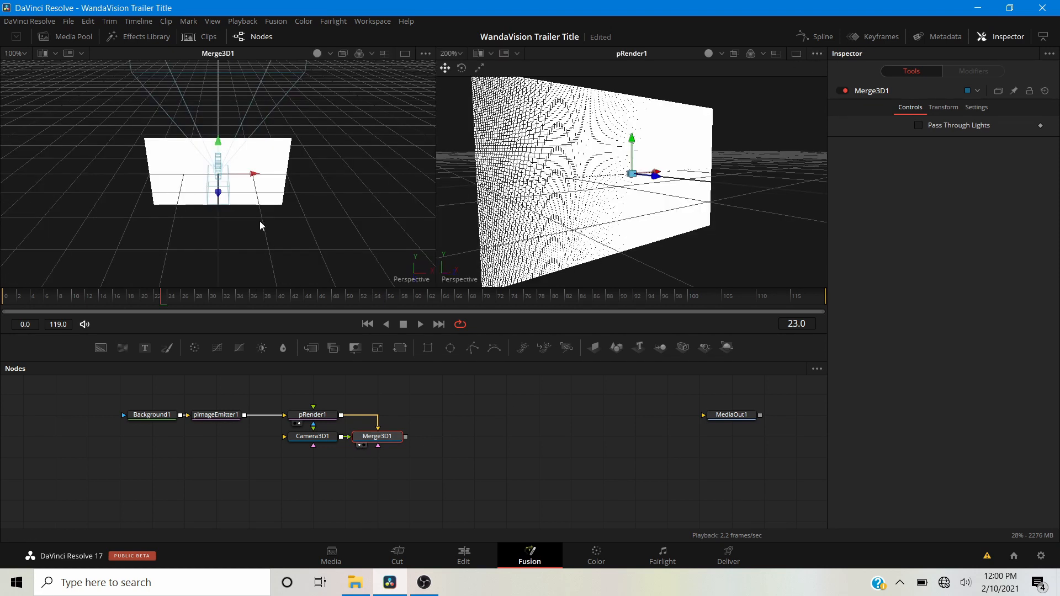
{"action": "left_click_drag", "start_coordinate": [286, 251], "coordinate": [125, 197]}
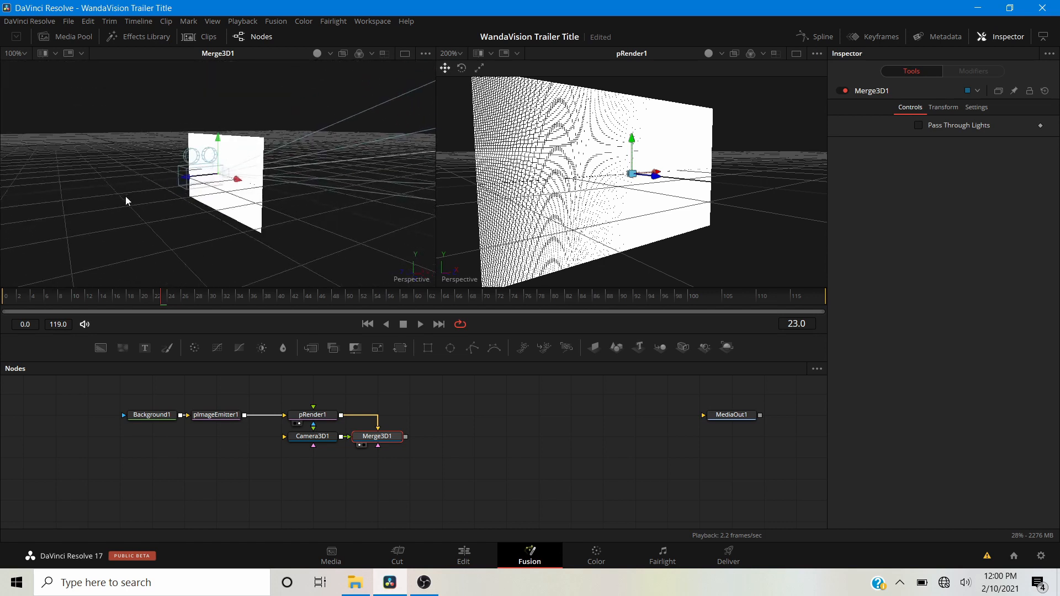
Add a Renderer 3D node after Merge3D1 and display it in the second viewer
{"action": "left_click", "coordinate": [388, 437]}
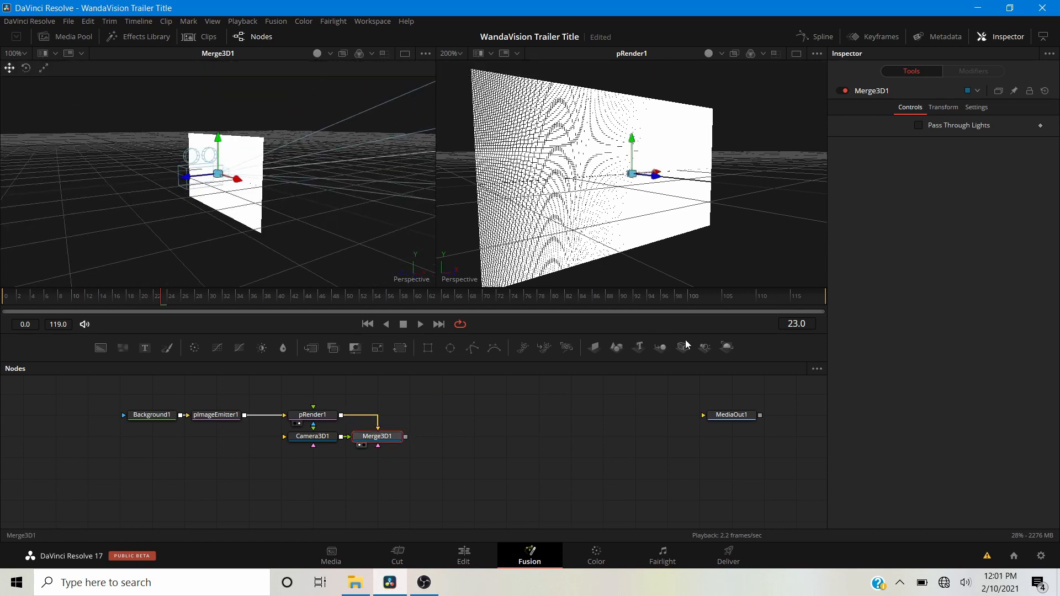
{"action": "left_click", "coordinate": [728, 343]}
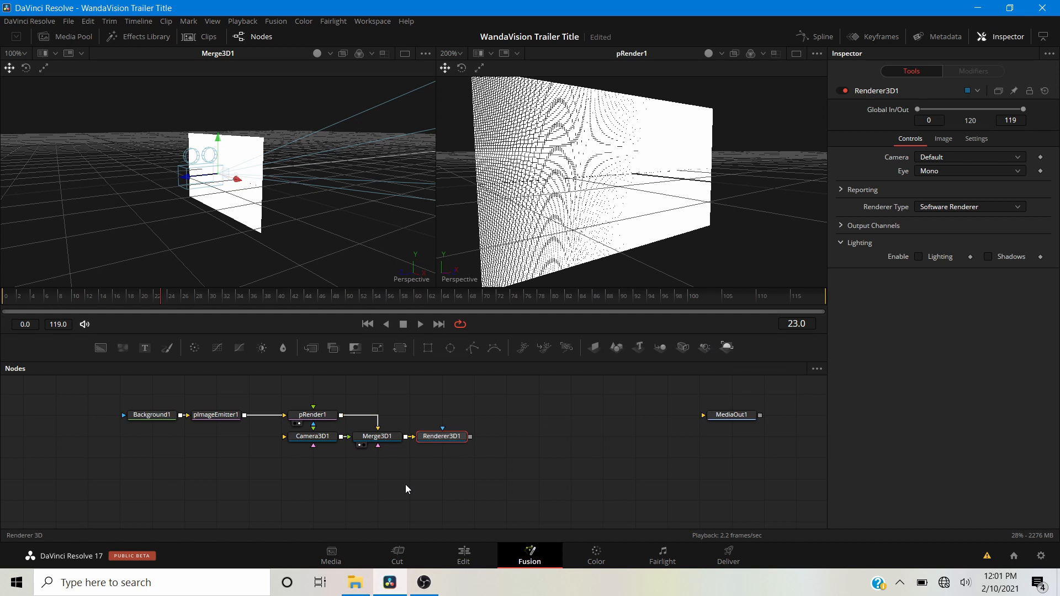
{"action": "left_click", "coordinate": [429, 445]}
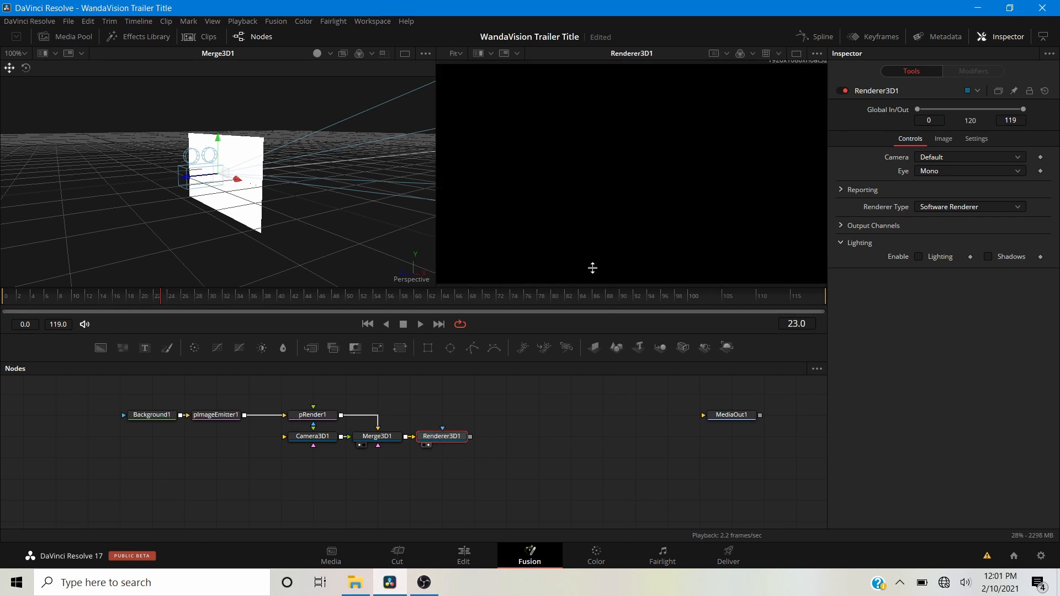
{"action": "scroll", "coordinate": [590, 150], "scroll_direction": "down", "scroll_amount": 1}
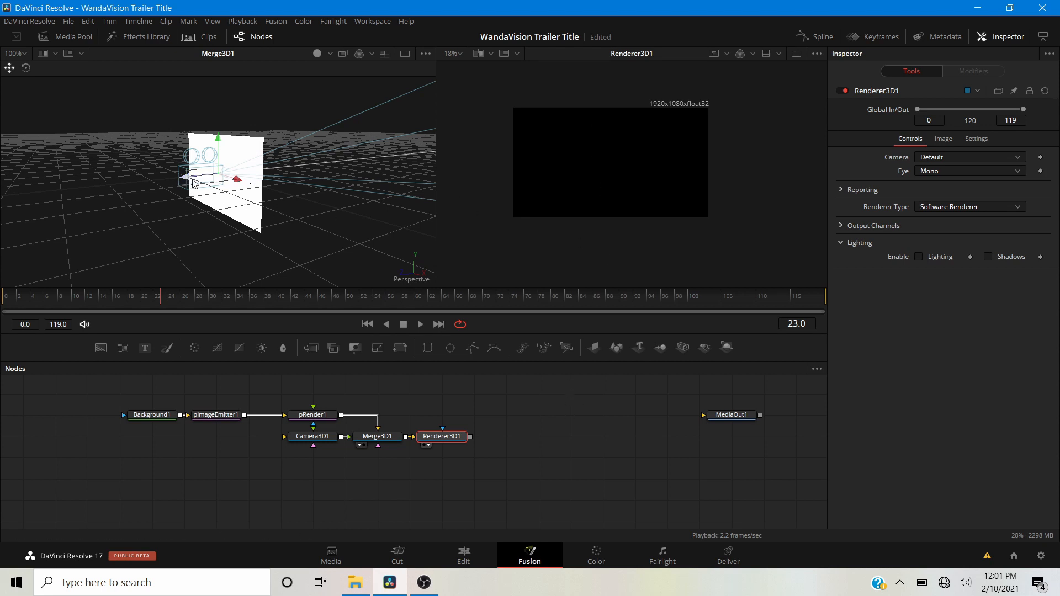
Pull the 3D camera back along its Z axis until the whole particle grid fits in the rendered frame
{"action": "left_click_drag", "start_coordinate": [192, 187], "coordinate": [152, 190]}
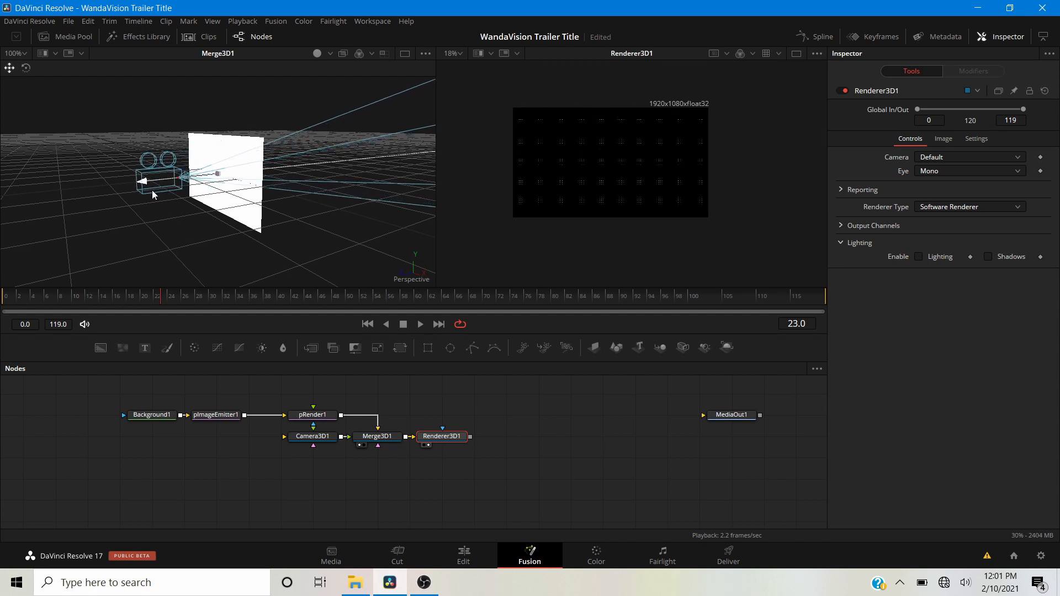
{"action": "scroll", "coordinate": [573, 156], "scroll_direction": "up", "scroll_amount": 2}
{"action": "scroll", "coordinate": [604, 184], "scroll_direction": "down", "scroll_amount": 2}
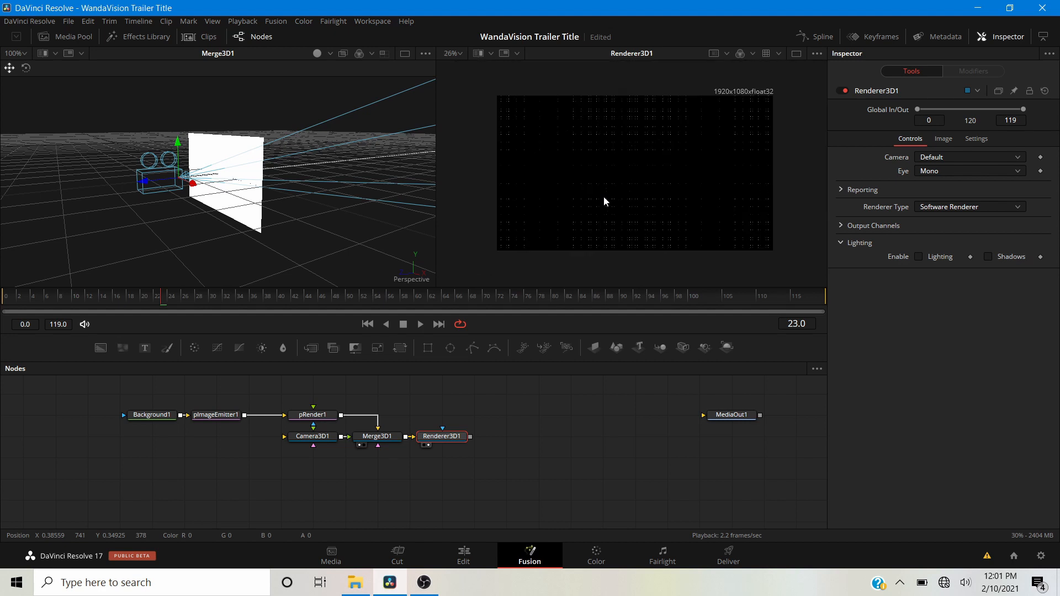
{"action": "left_click_drag", "start_coordinate": [144, 183], "coordinate": [45, 182]}
{"action": "scroll", "coordinate": [514, 224], "scroll_direction": "up", "scroll_amount": 2}
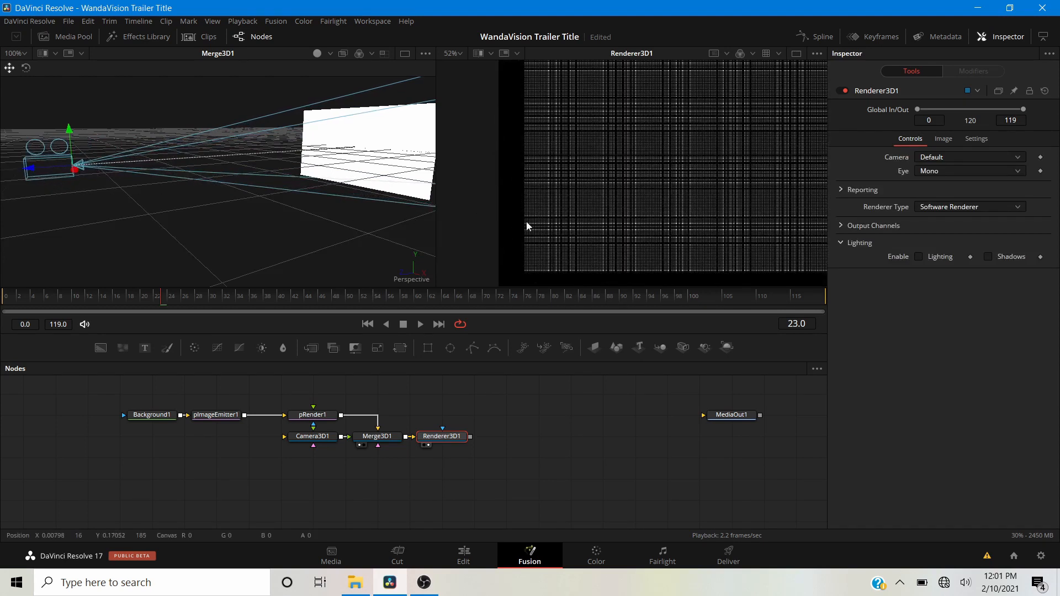
{"action": "scroll", "coordinate": [532, 170], "scroll_direction": "down", "scroll_amount": 3}
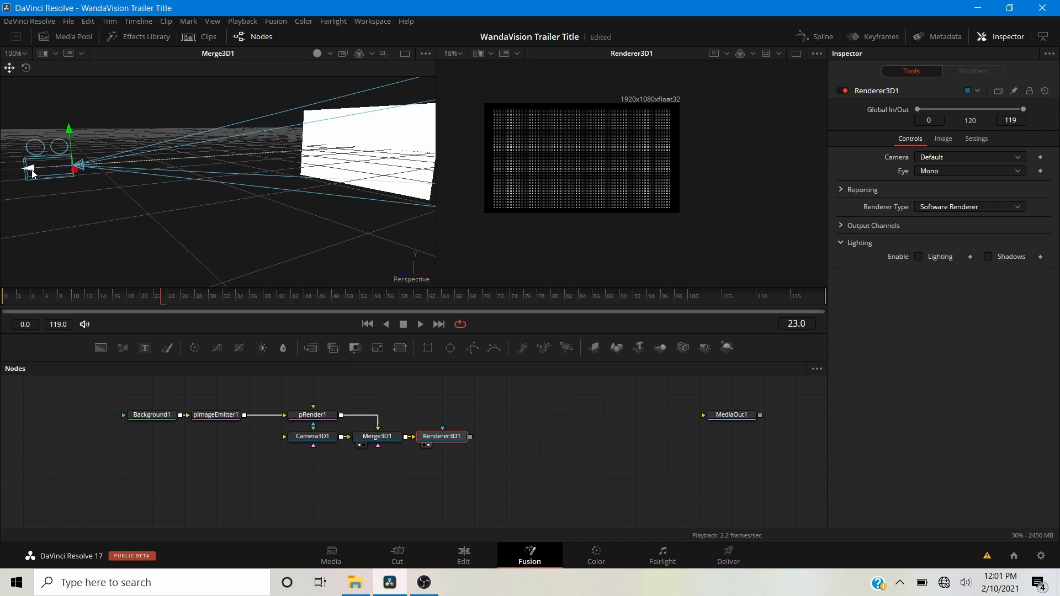
{"action": "left_click_drag", "start_coordinate": [31, 170], "coordinate": [6, 176]}
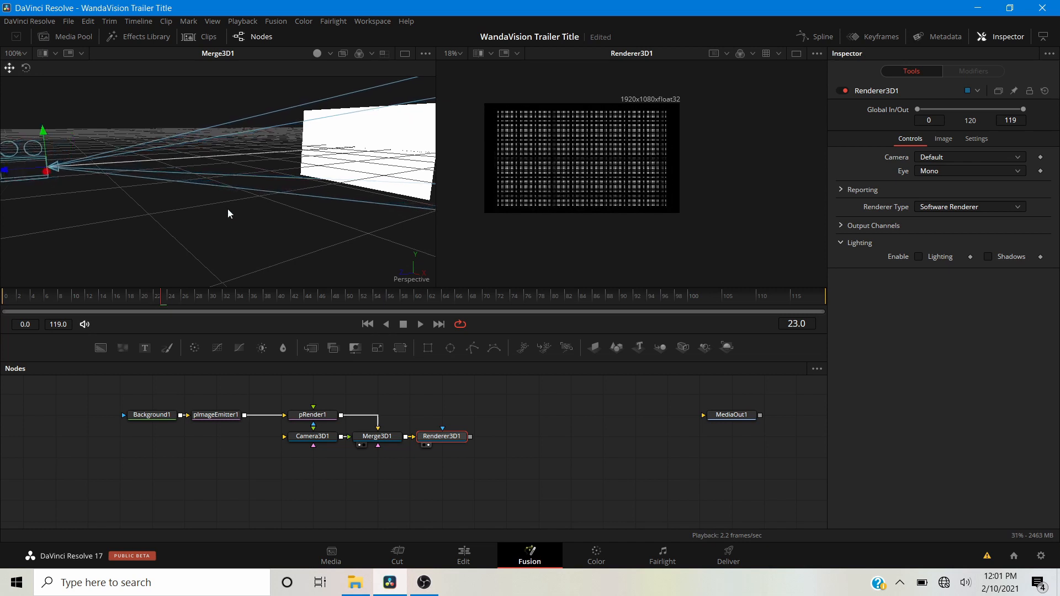
{"action": "left_click_drag", "start_coordinate": [206, 241], "coordinate": [251, 232]}
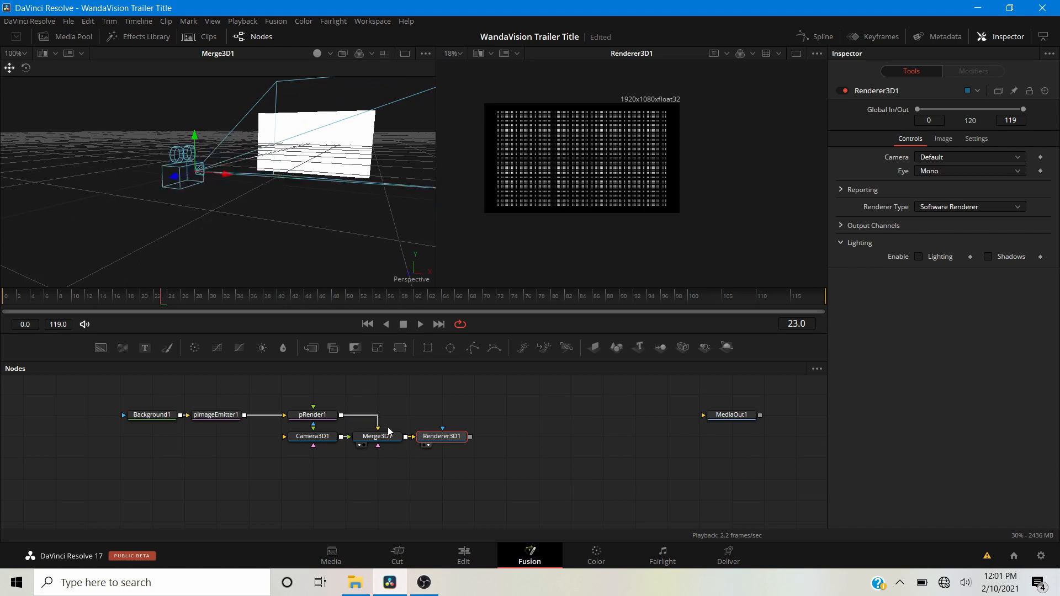
Delete the Merge3D1 and Renderer3D1 nodes and set pRender1's output mode to 2D
{"action": "left_click_drag", "start_coordinate": [360, 470], "coordinate": [436, 428]}
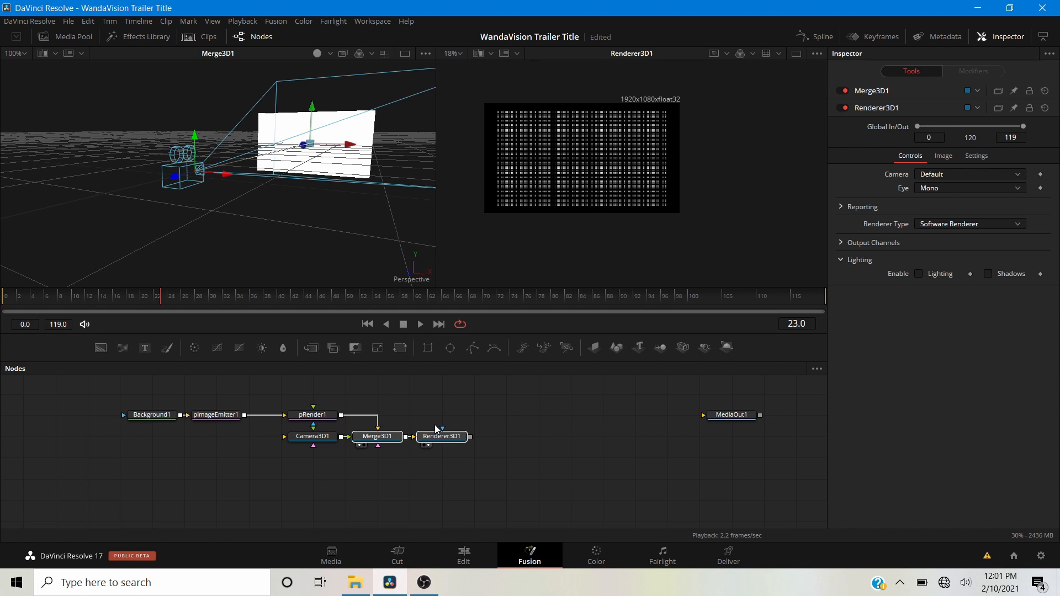
{"action": "key", "text": "Delete"}
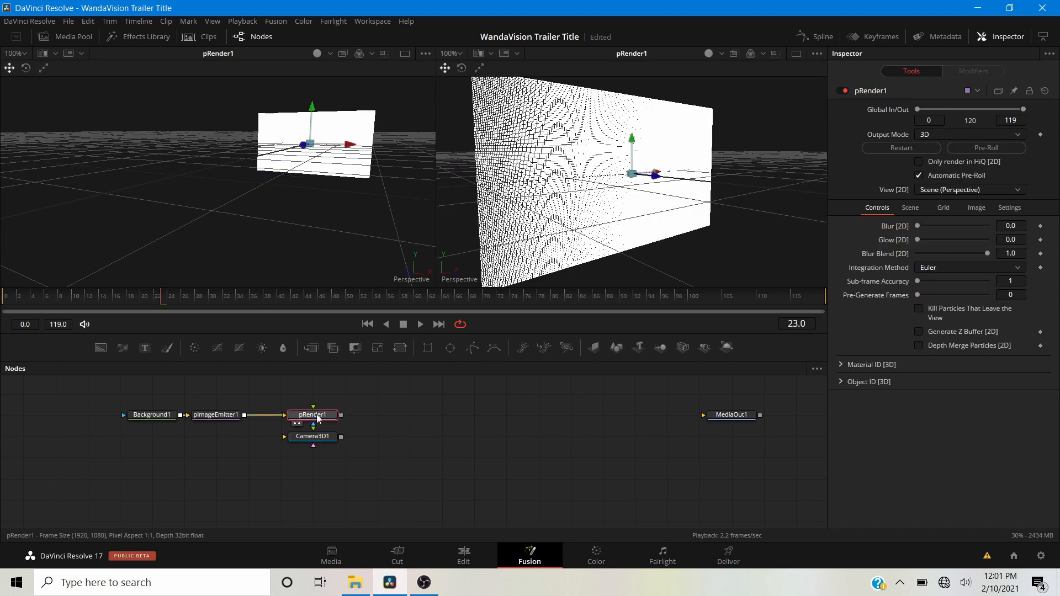
{"action": "left_click", "coordinate": [955, 135]}
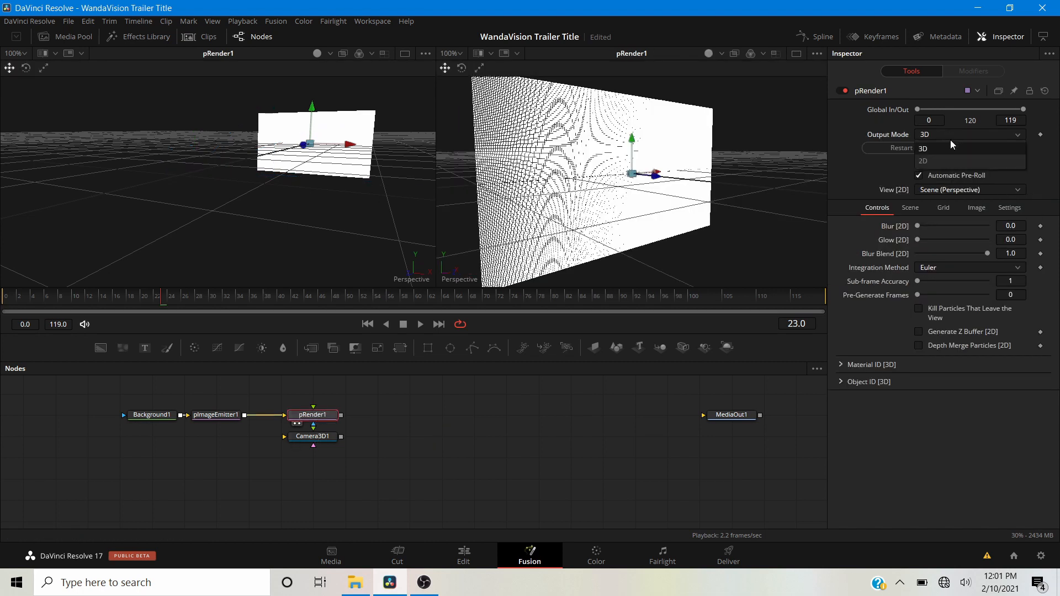
{"action": "left_click", "coordinate": [948, 160]}
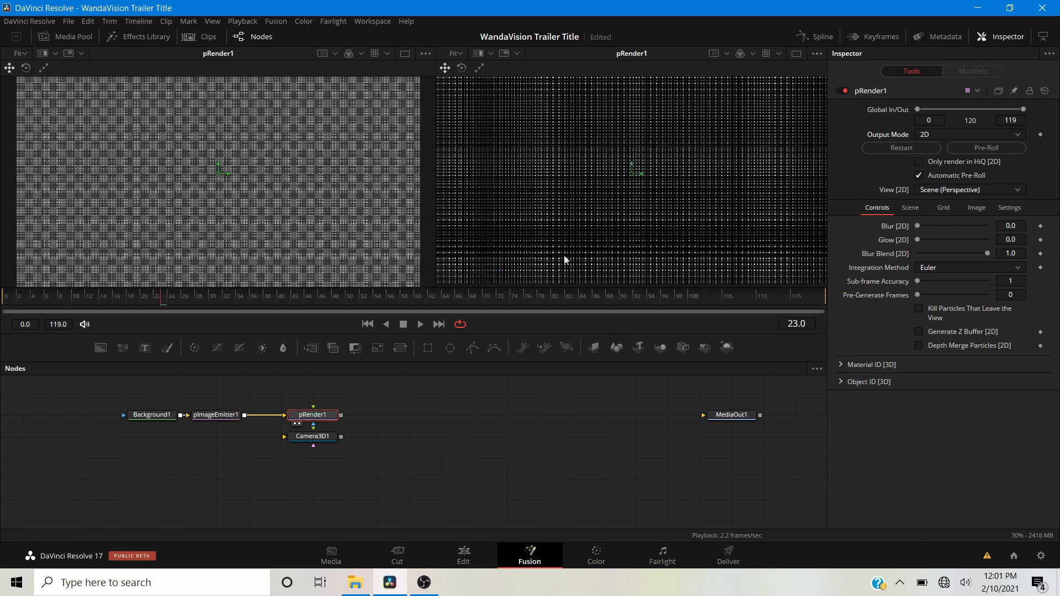
{"action": "scroll", "coordinate": [595, 181], "scroll_direction": "down", "scroll_amount": 5}
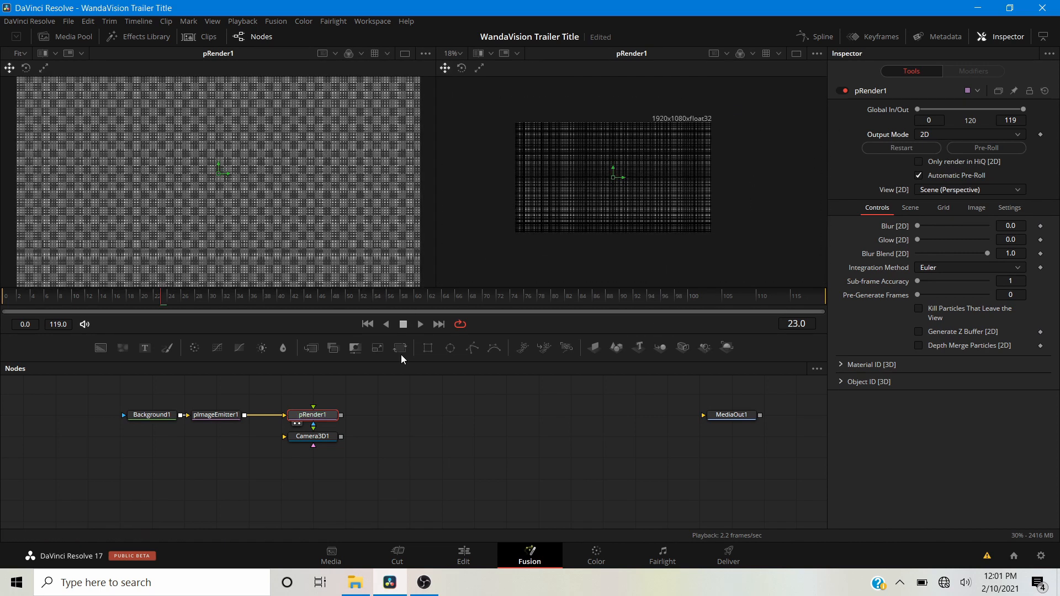
Place Camera3D1 below pRender1, connect it to pRender1's camera input, and check the particle grid in the viewer
{"action": "left_click_drag", "start_coordinate": [319, 440], "coordinate": [322, 461]}
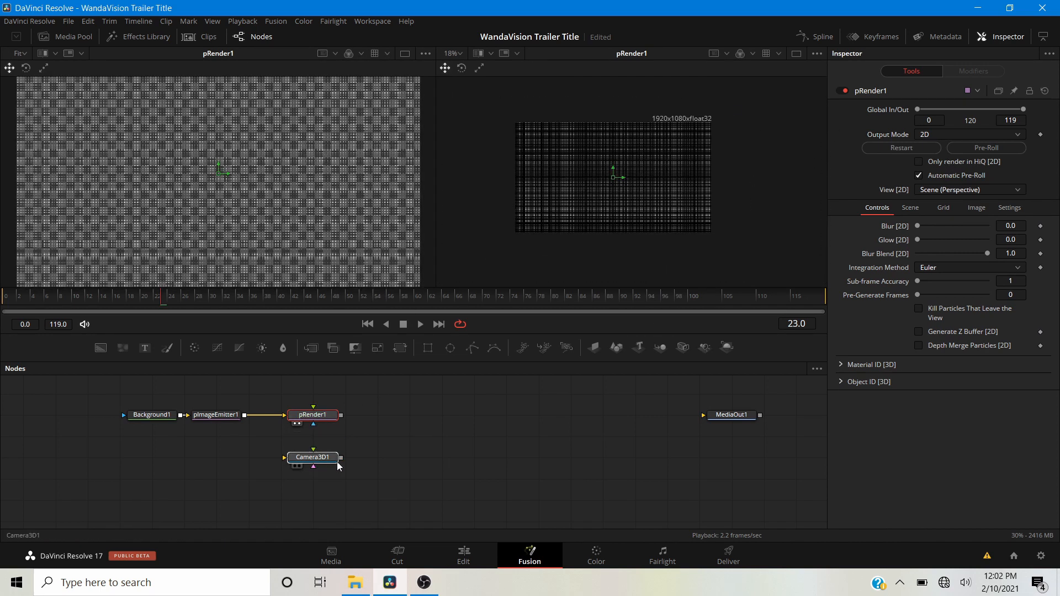
{"action": "left_click", "coordinate": [339, 461]}
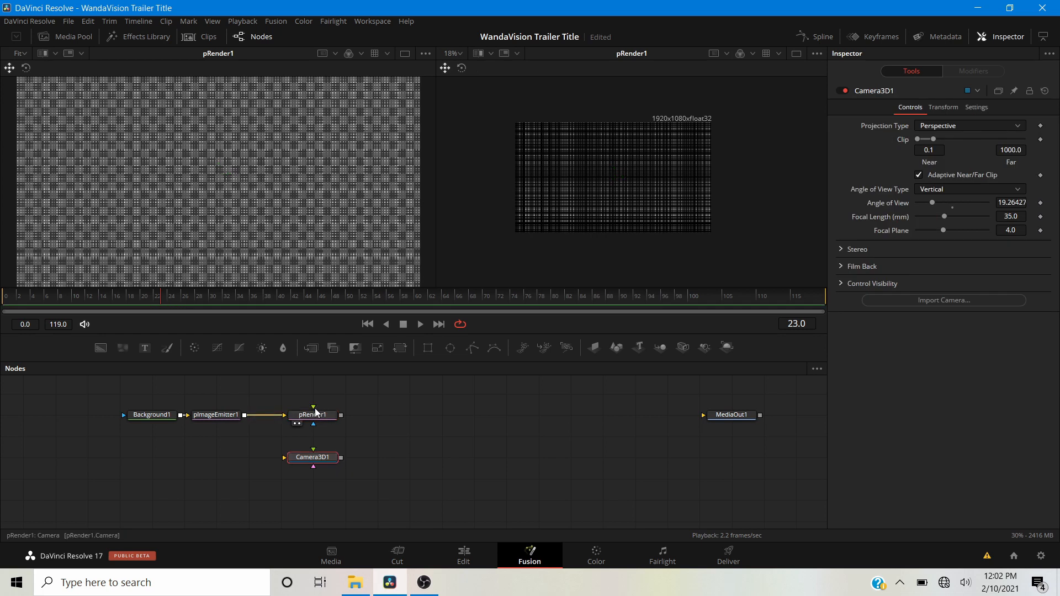
{"action": "left_click_drag", "start_coordinate": [315, 411], "coordinate": [340, 459]}
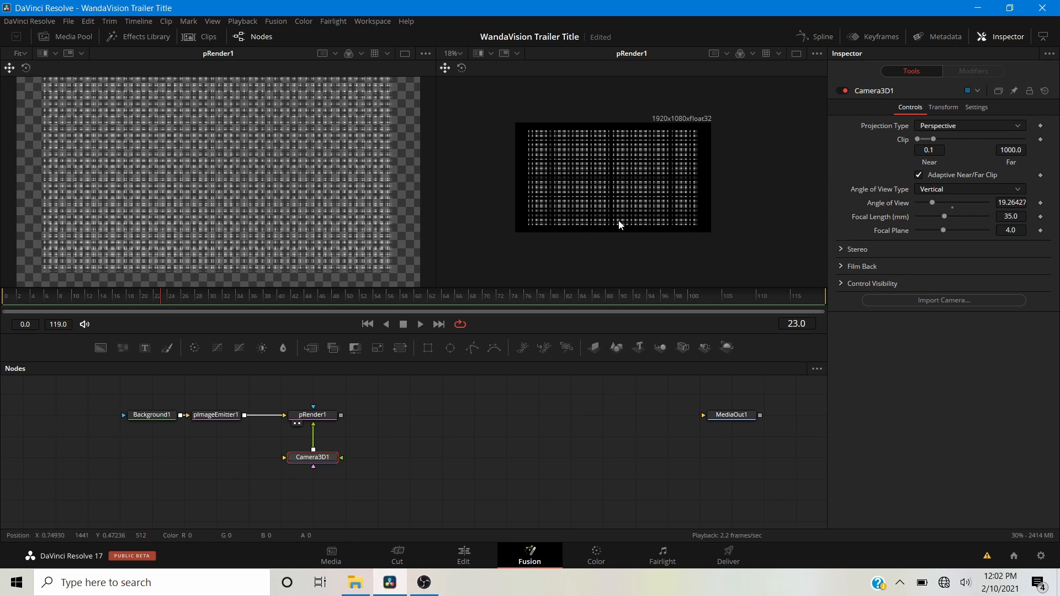
{"action": "scroll", "coordinate": [589, 204], "scroll_direction": "up", "scroll_amount": 3}
{"action": "scroll", "coordinate": [578, 213], "scroll_direction": "down", "scroll_amount": 3}
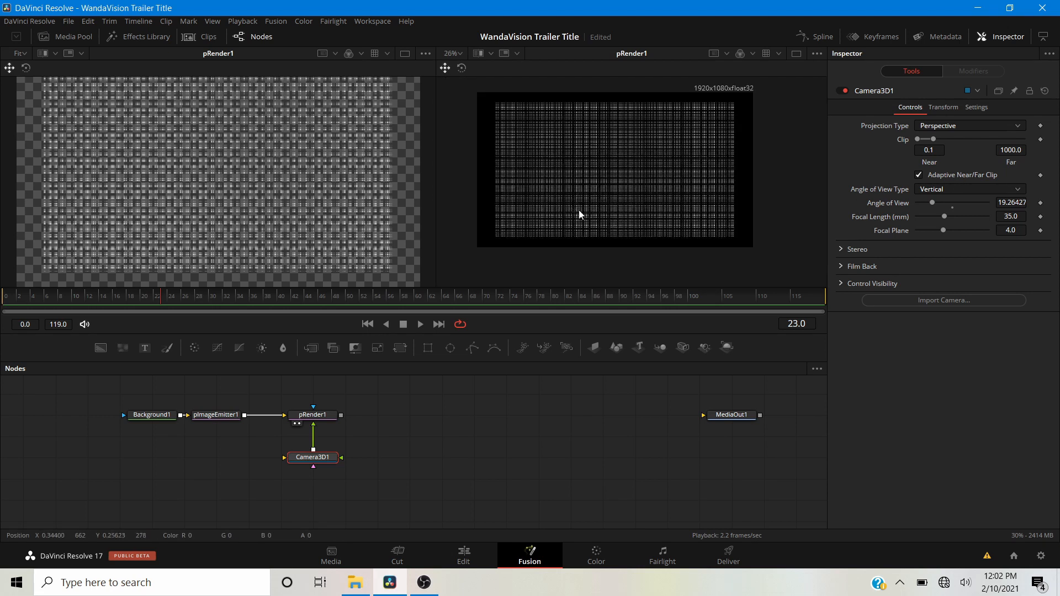
{"action": "scroll", "coordinate": [635, 155], "scroll_direction": "up", "scroll_amount": 3}
{"action": "scroll", "coordinate": [587, 182], "scroll_direction": "up", "scroll_amount": 6}
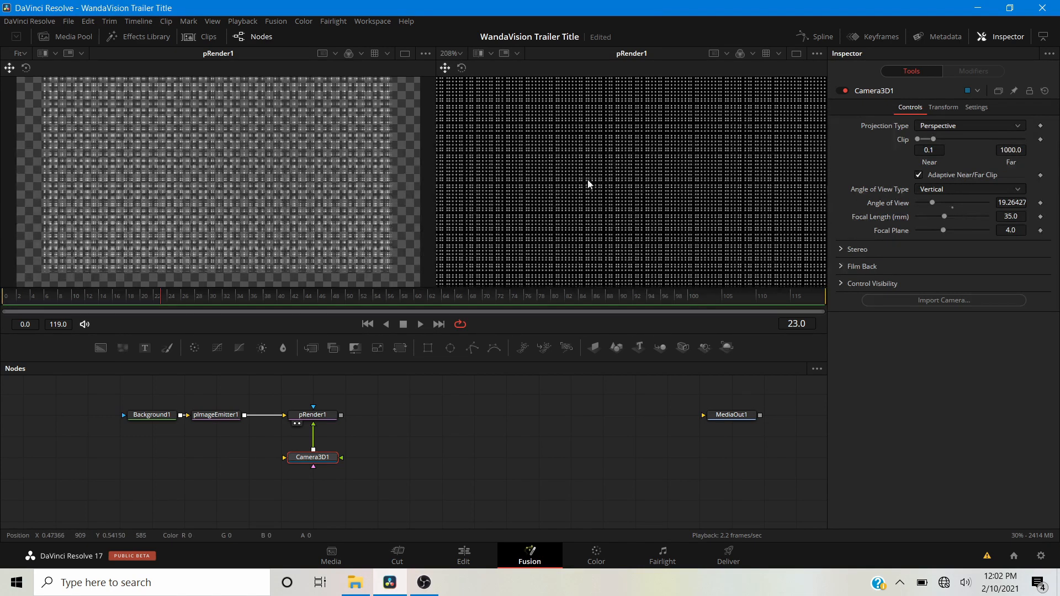
{"action": "scroll", "coordinate": [585, 200], "scroll_direction": "down", "scroll_amount": 8}
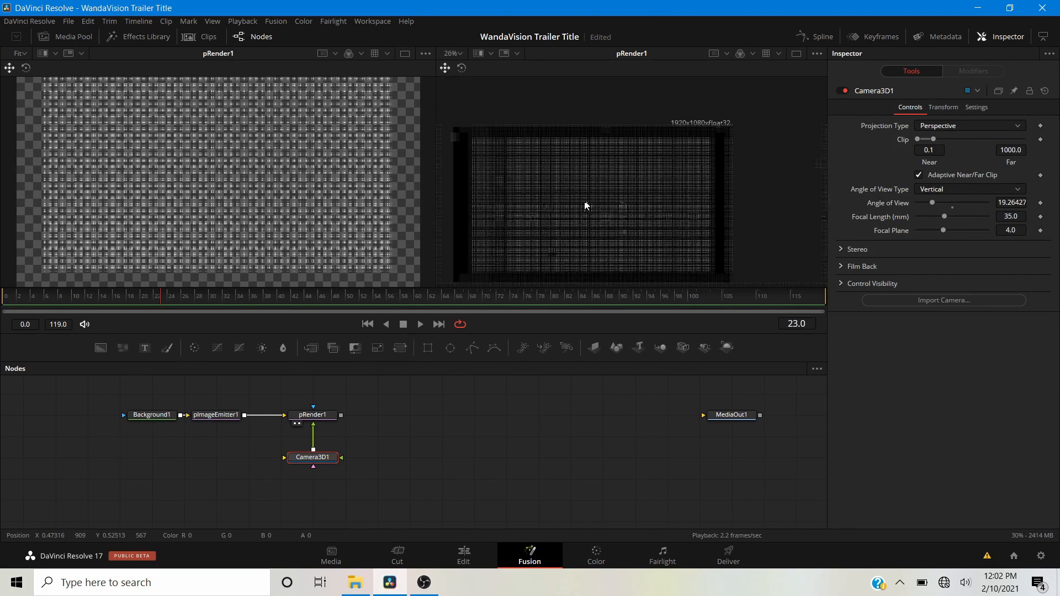
Move pRender1 and Camera3D1 together farther from pImageEmitter1 to make room in the node chain
{"action": "left_click_drag", "start_coordinate": [349, 388], "coordinate": [289, 501]}
{"action": "left_click_drag", "start_coordinate": [330, 415], "coordinate": [395, 417]}
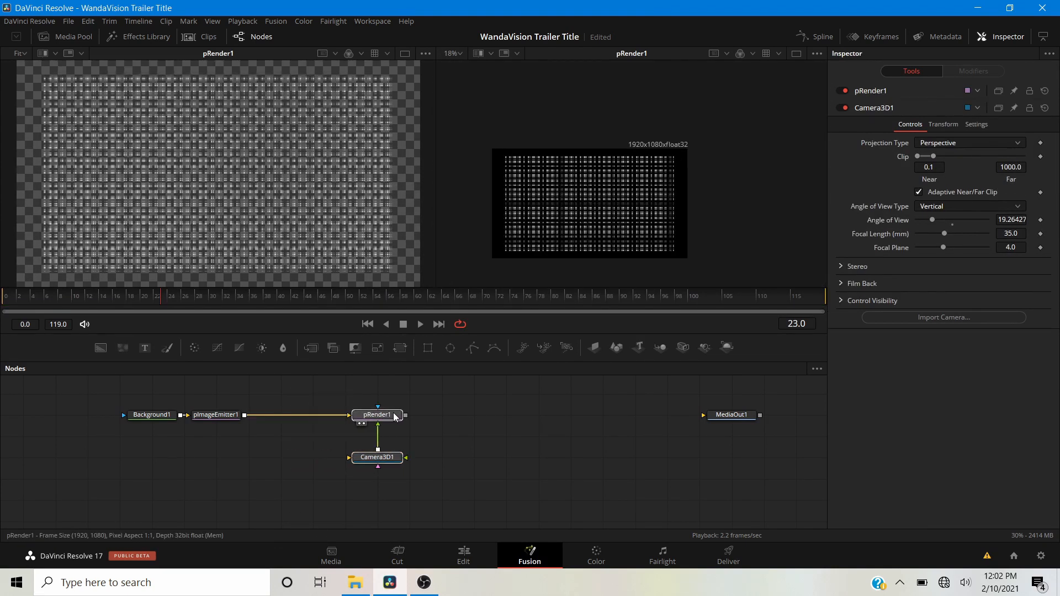
{"action": "left_click", "coordinate": [568, 456]}
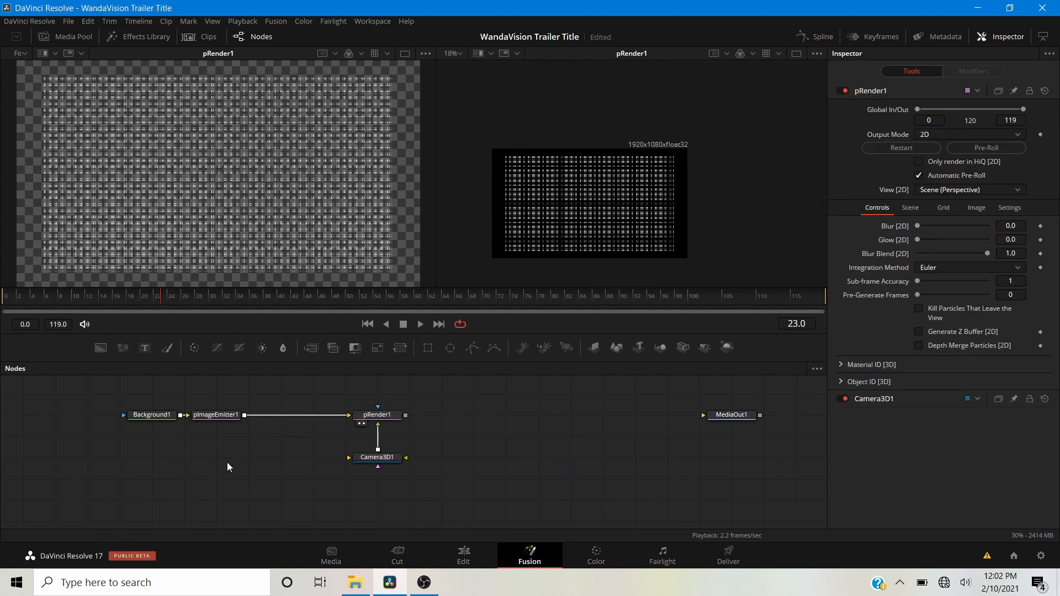
Add an unconnected pTurbulence node below the chain, between pImageEmitter1 and Camera3D1
{"action": "key", "text": "shift+space"}
{"action": "type", "text": "ptu"}
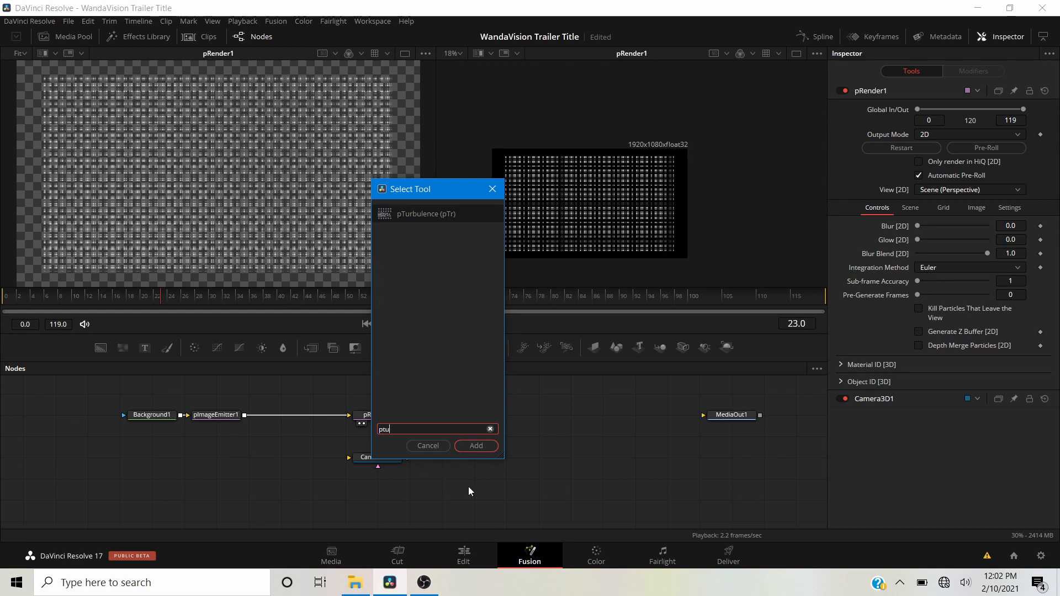
{"action": "key", "text": "Return"}
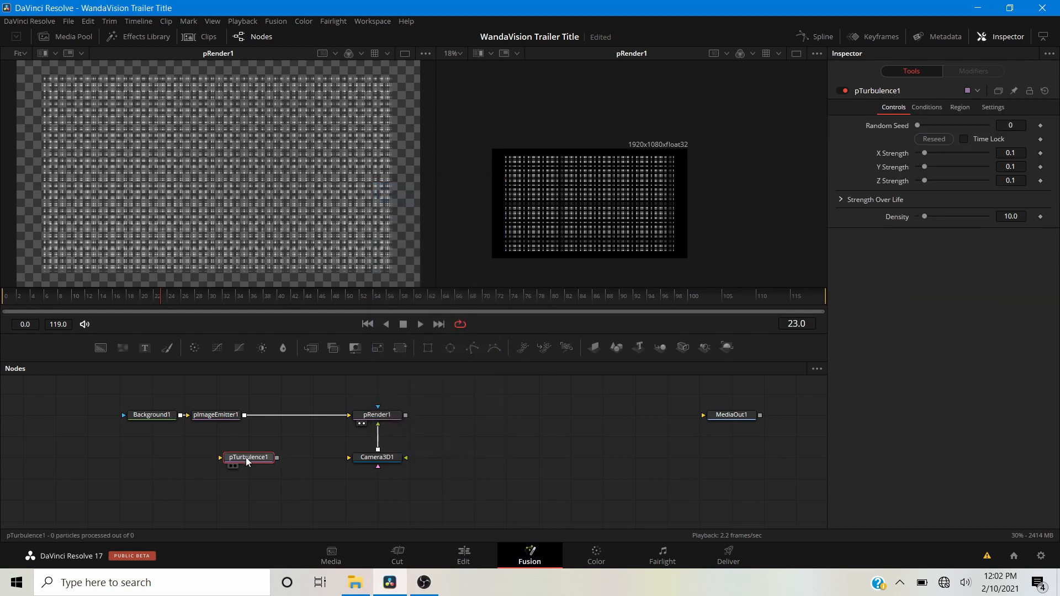
Insert pTurbulence1 between pImageEmitter1 and pRender1 and check the particles at frame 67
{"action": "left_click_drag", "start_coordinate": [267, 456], "coordinate": [299, 414]}
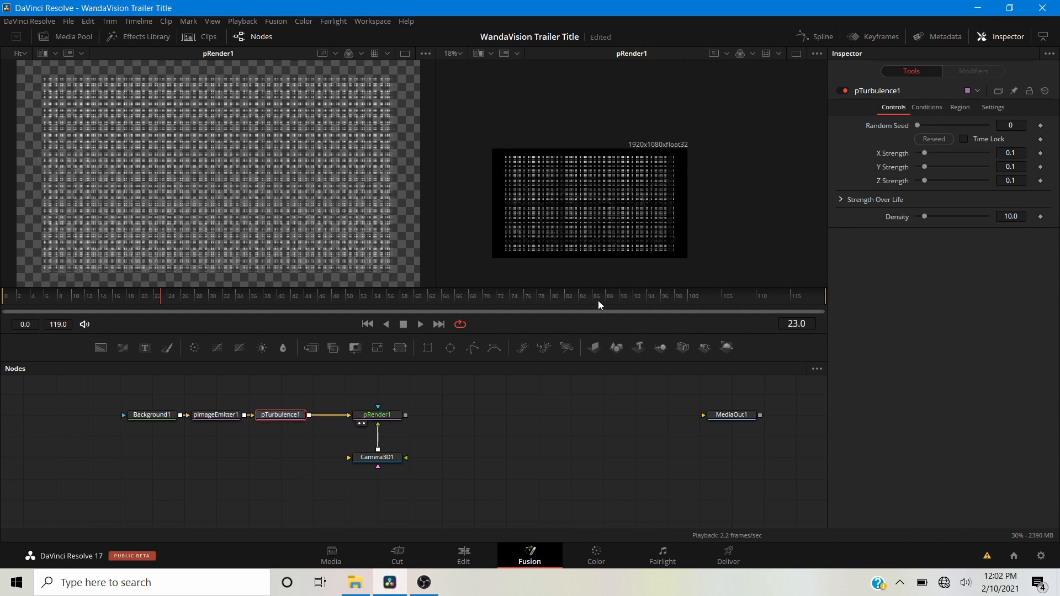
{"action": "scroll", "coordinate": [575, 223], "scroll_direction": "up", "scroll_amount": 1}
{"action": "left_click", "coordinate": [465, 295]}
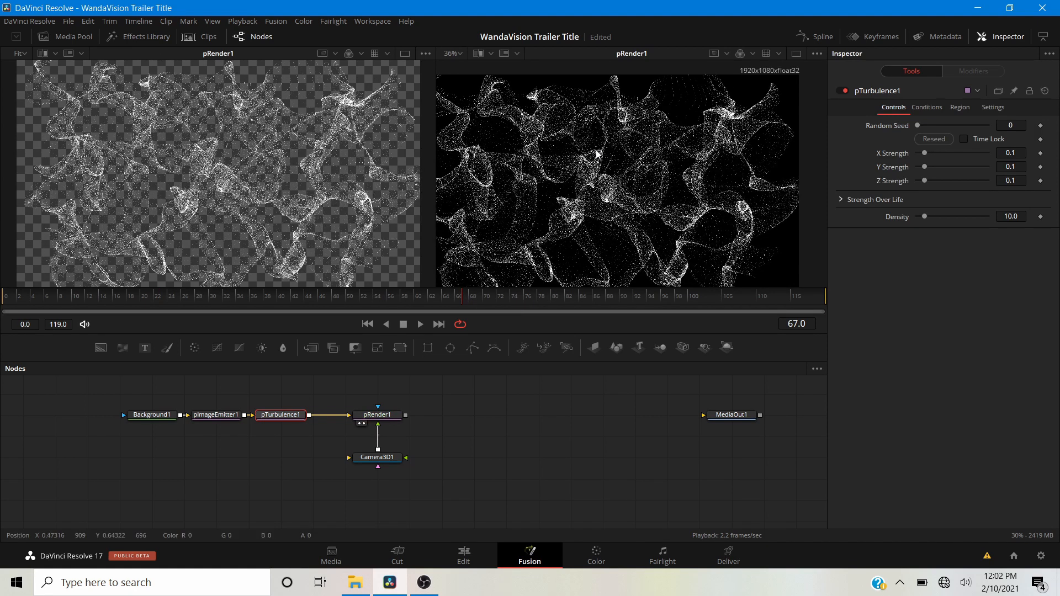
Switch to a single viewer and inspect the turbulent particles up close
{"action": "scroll", "coordinate": [587, 149], "scroll_direction": "down", "scroll_amount": 1}
{"action": "left_click", "coordinate": [795, 54]}
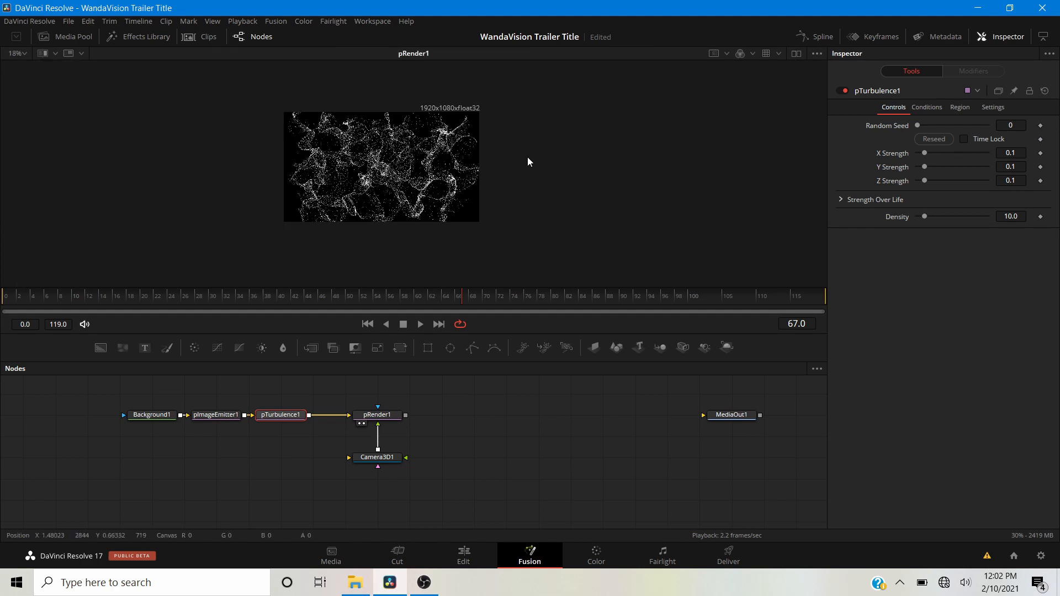
{"action": "scroll", "coordinate": [452, 178], "scroll_direction": "up", "scroll_amount": 1}
{"action": "scroll", "coordinate": [451, 177], "scroll_direction": "up", "scroll_amount": 3}
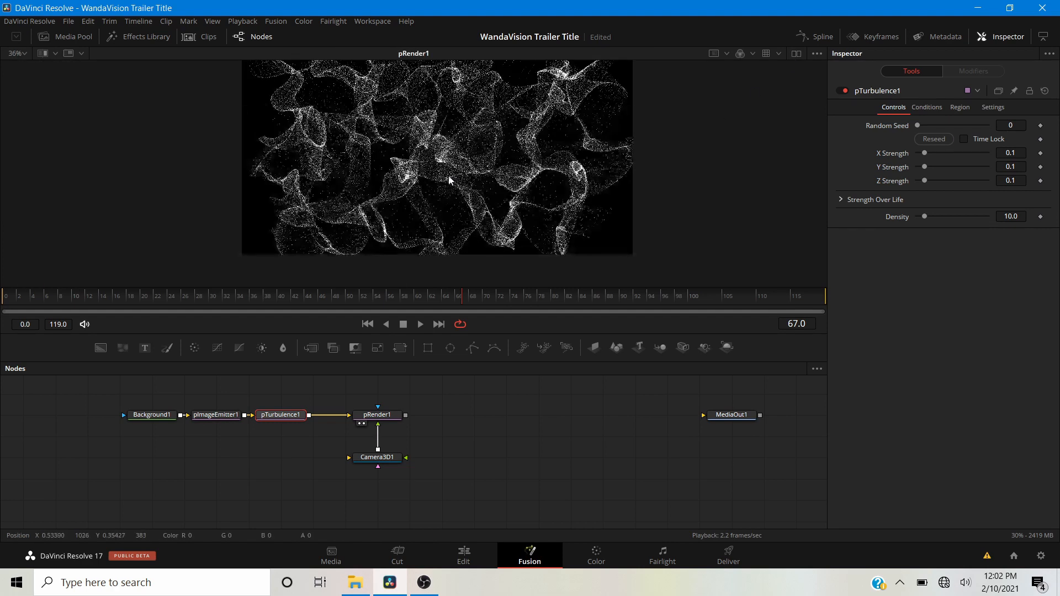
{"action": "scroll", "coordinate": [334, 203], "scroll_direction": "down", "scroll_amount": 2}
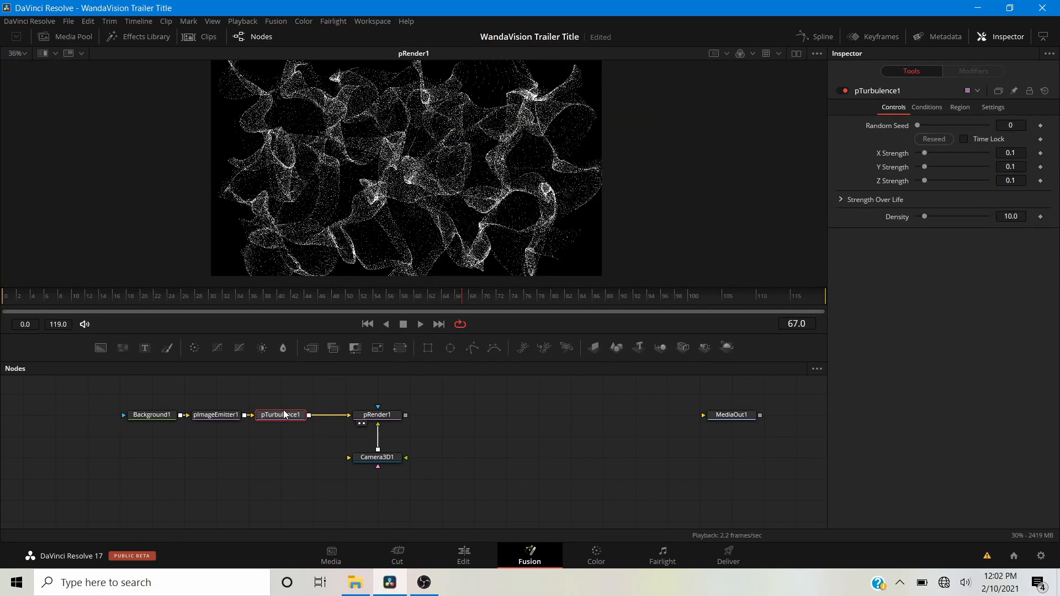
Set pImageEmitter1's lifespan to 120 and check the particles on the last frame, 119
{"action": "left_click", "coordinate": [216, 415]}
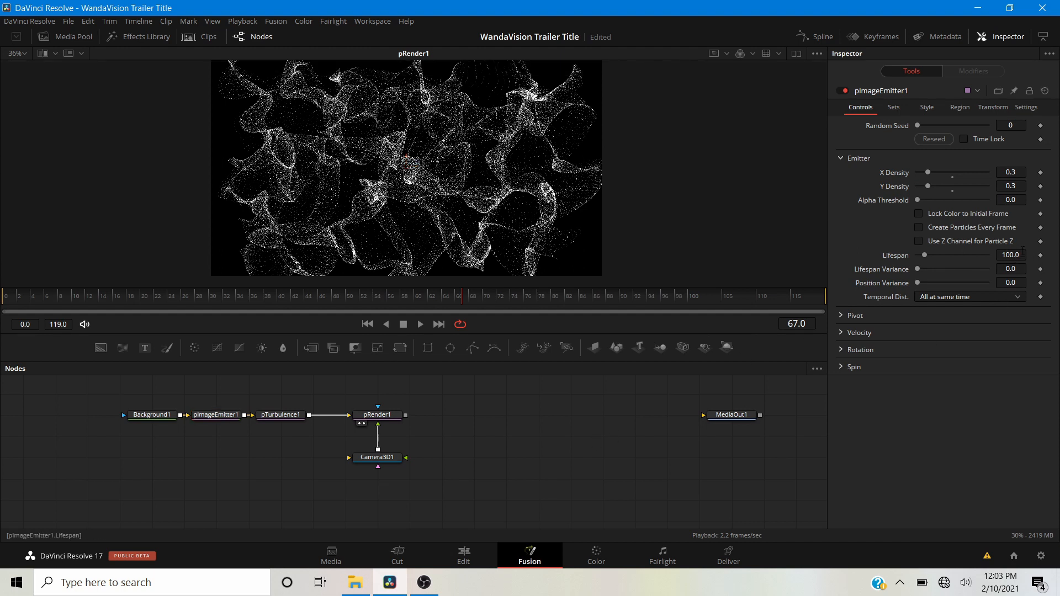
{"action": "left_click", "coordinate": [816, 297]}
{"action": "left_click", "coordinate": [821, 297]}
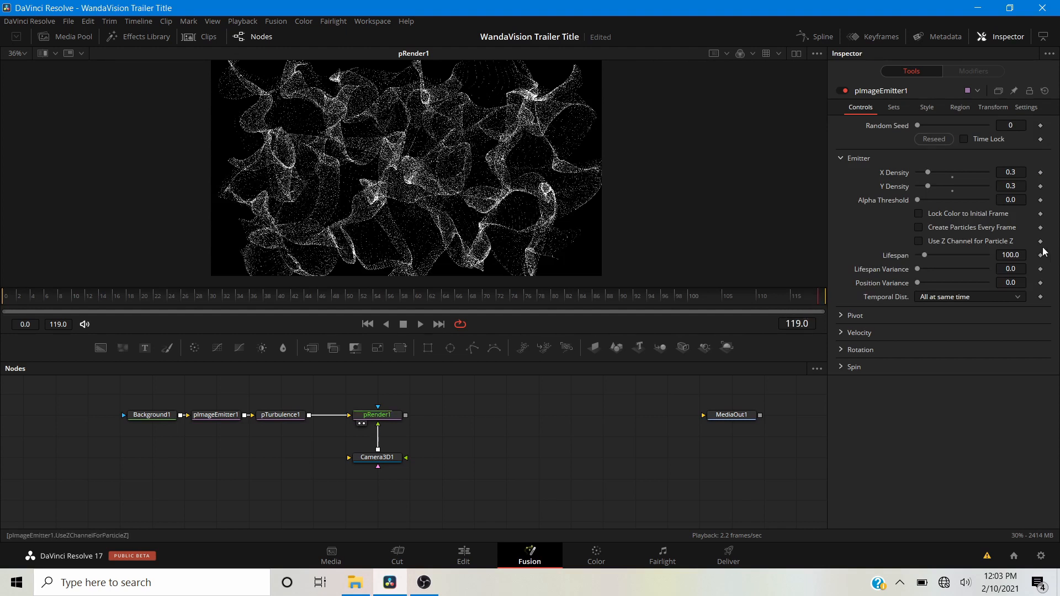
{"action": "left_click", "coordinate": [1012, 254]}
{"action": "double_click", "coordinate": [1010, 254]}
{"action": "type", "text": "120"}
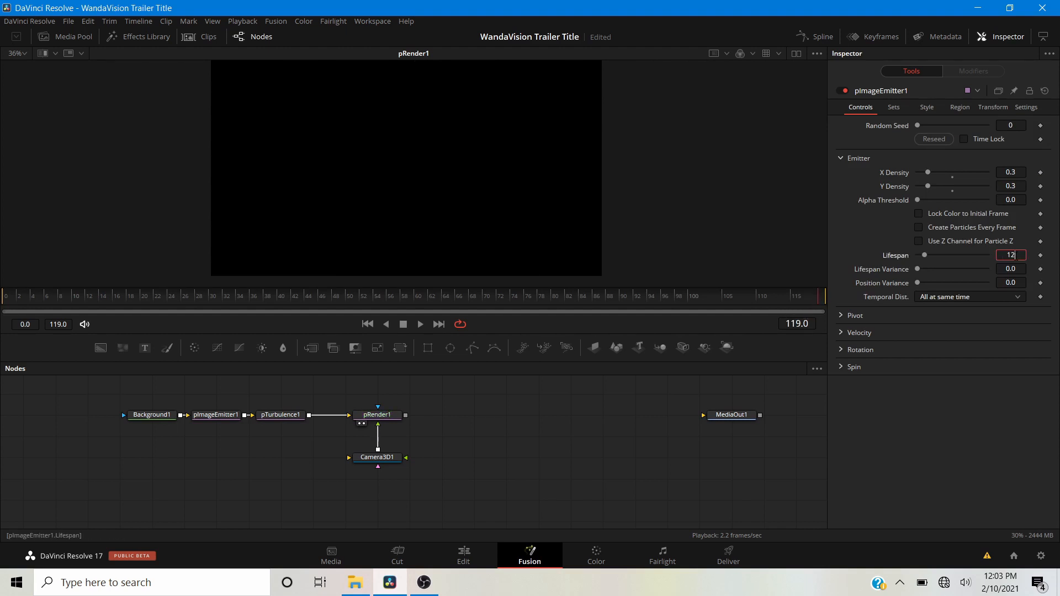
{"action": "key", "text": "Return"}
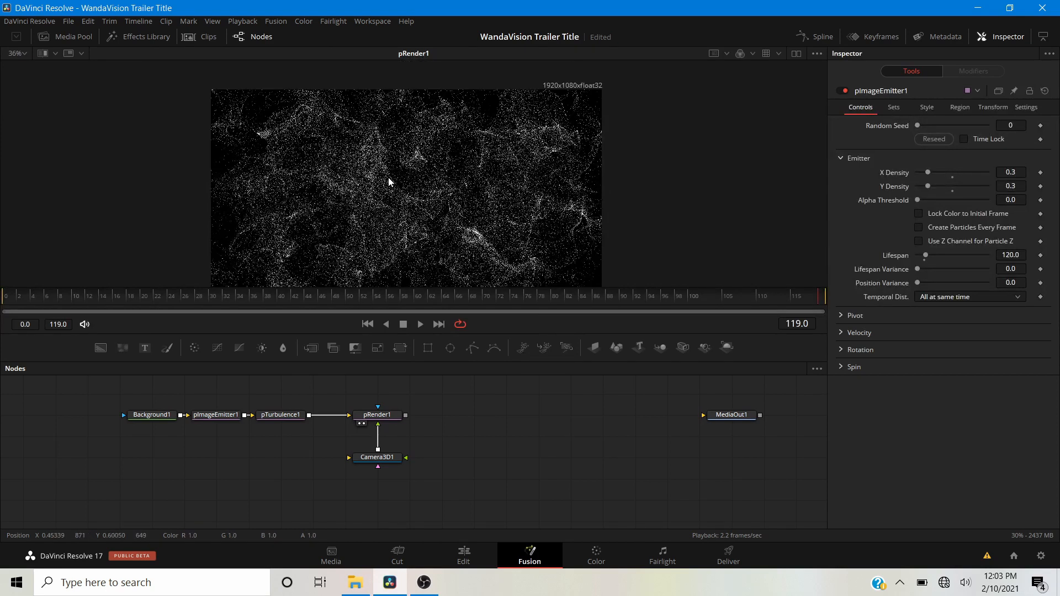
{"action": "key", "text": "ctrl+f"}
{"action": "scroll", "coordinate": [374, 194], "scroll_direction": "up", "scroll_amount": 1}
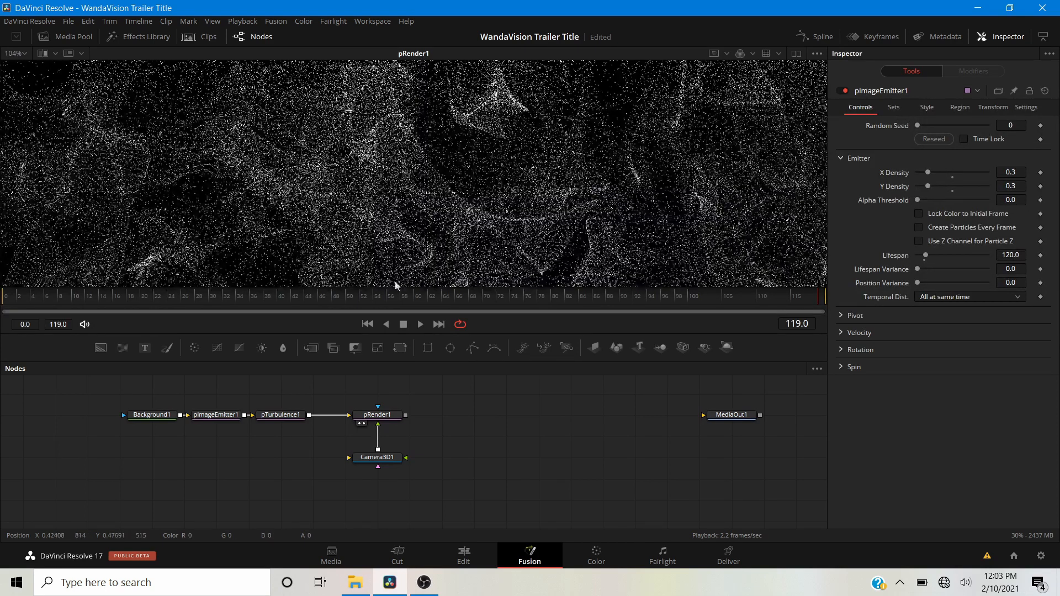
Go back to frame 67 and raise pTurbulence1's density to about 13.49
{"action": "left_click", "coordinate": [463, 296]}
{"action": "left_click", "coordinate": [278, 420]}
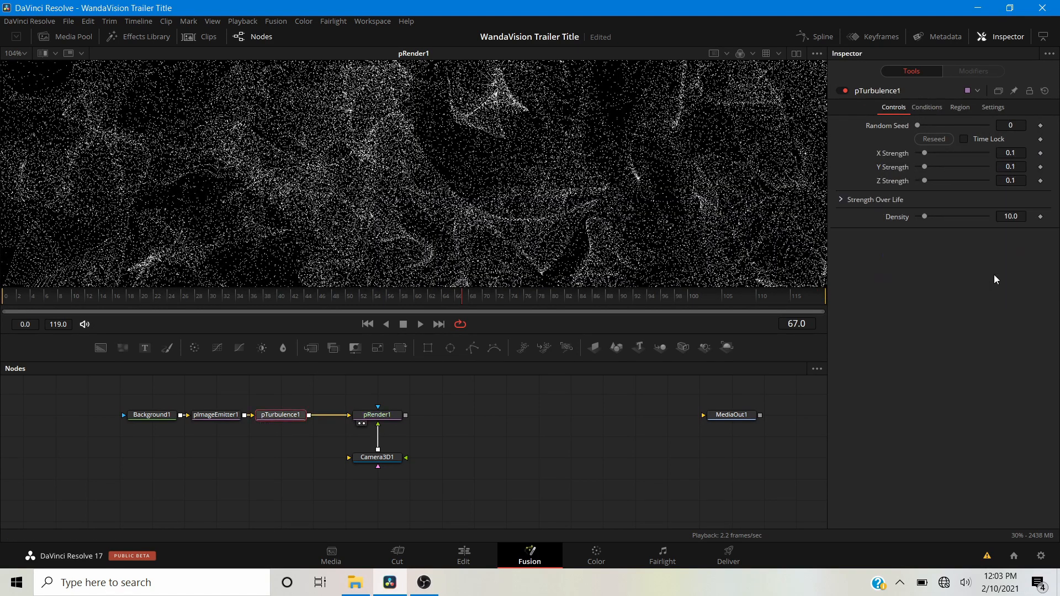
{"action": "left_click_drag", "start_coordinate": [926, 215], "coordinate": [943, 224]}
{"action": "scroll", "coordinate": [568, 190], "scroll_direction": "down", "scroll_amount": 5}
{"action": "scroll", "coordinate": [586, 243], "scroll_direction": "up", "scroll_amount": 3}
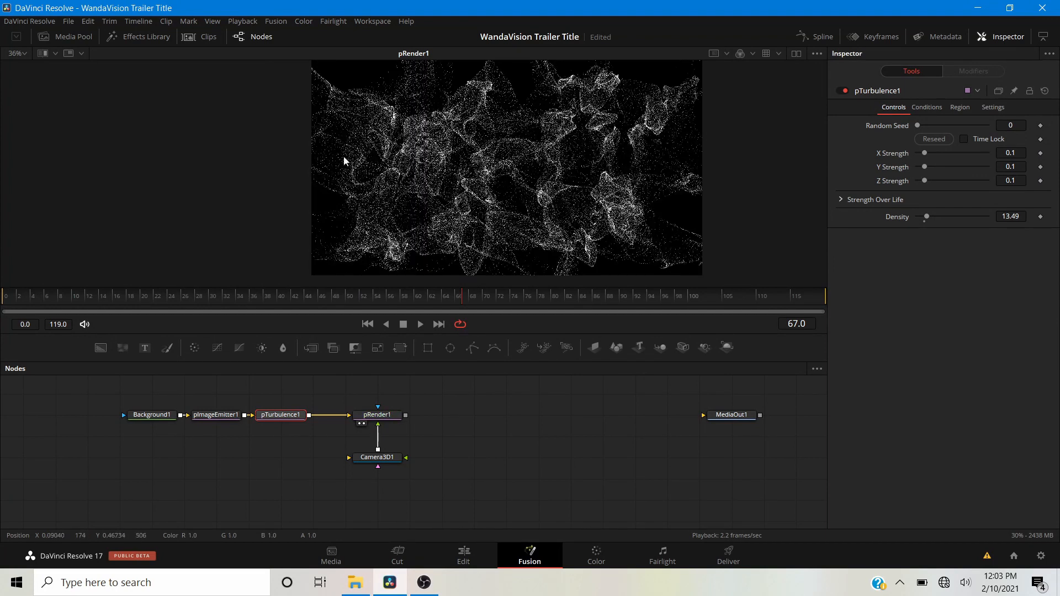
Add a Blur node directly after pRender1 and show it in the viewer
{"action": "left_click", "coordinate": [375, 419]}
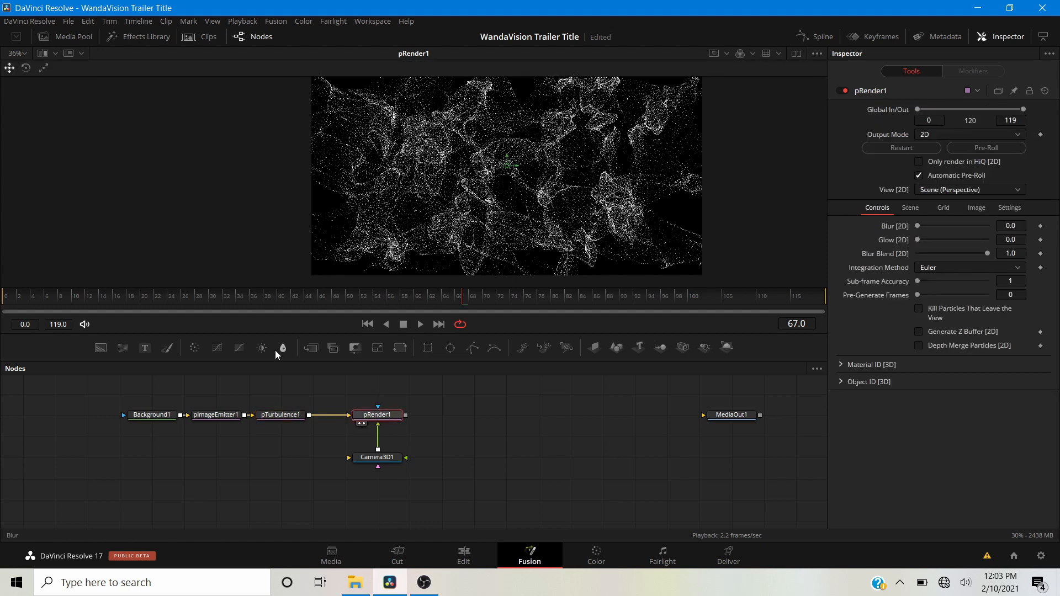
{"action": "scroll", "coordinate": [470, 201], "scroll_direction": "down", "scroll_amount": 2}
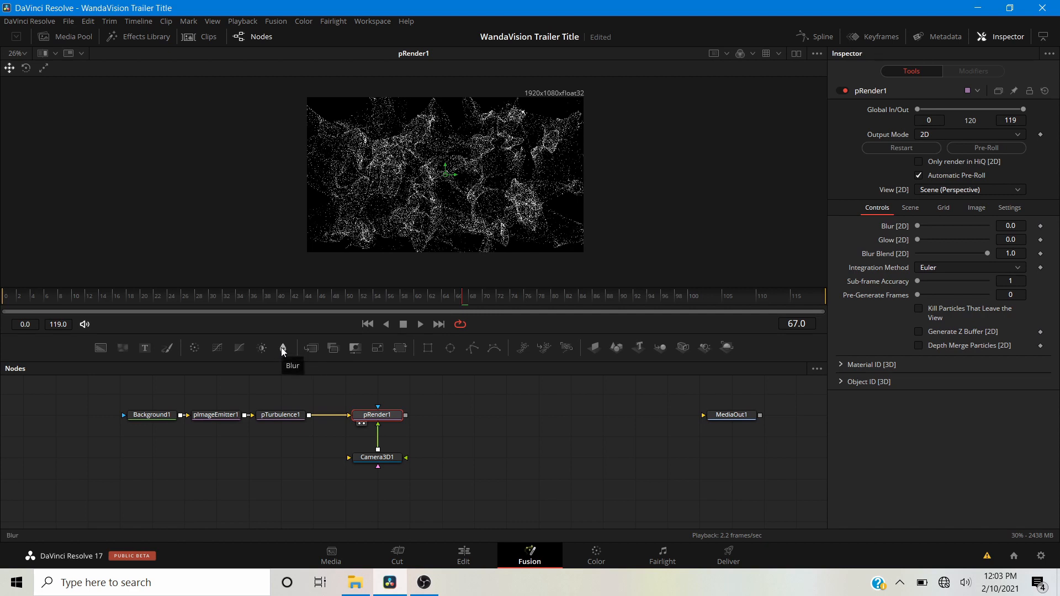
{"action": "left_click_drag", "start_coordinate": [437, 408], "coordinate": [439, 419]}
{"action": "left_click", "coordinate": [428, 423]}
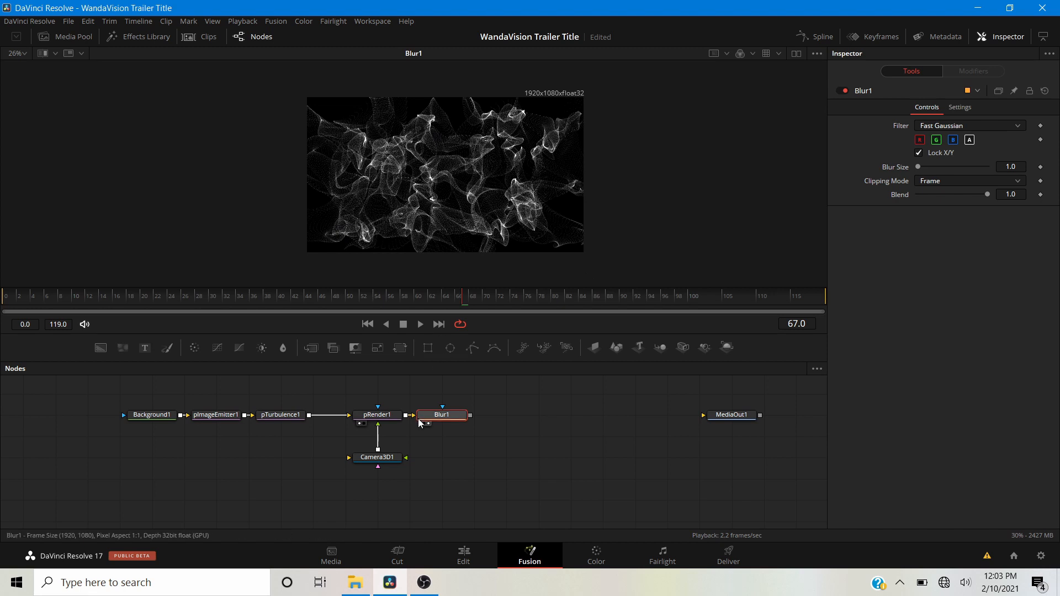
Toggle Blur1 off and on and compare how it smooths the particles in close-up
{"action": "mouse_move", "coordinate": [419, 418]}
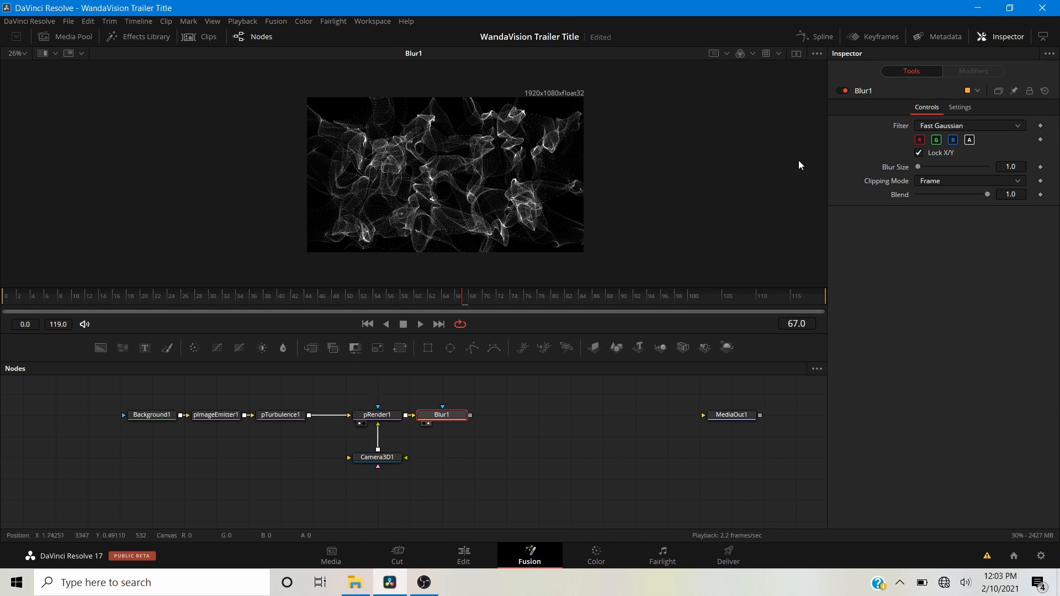
{"action": "left_click", "coordinate": [840, 91]}
{"action": "left_click", "coordinate": [844, 91]}
{"action": "scroll", "coordinate": [438, 201], "scroll_direction": "up", "scroll_amount": 5}
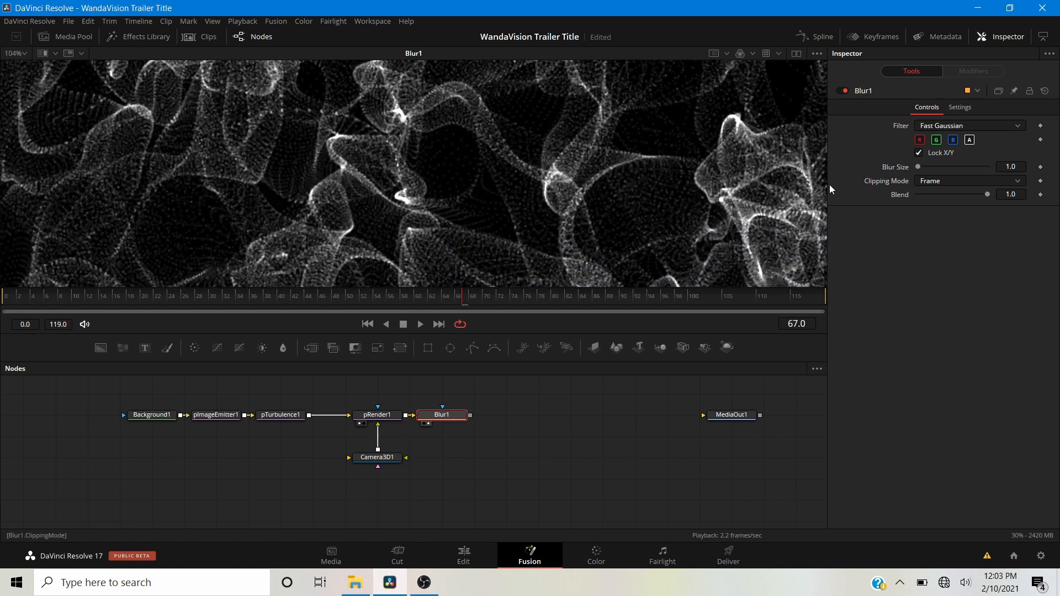
{"action": "scroll", "coordinate": [548, 135], "scroll_direction": "down", "scroll_amount": 5}
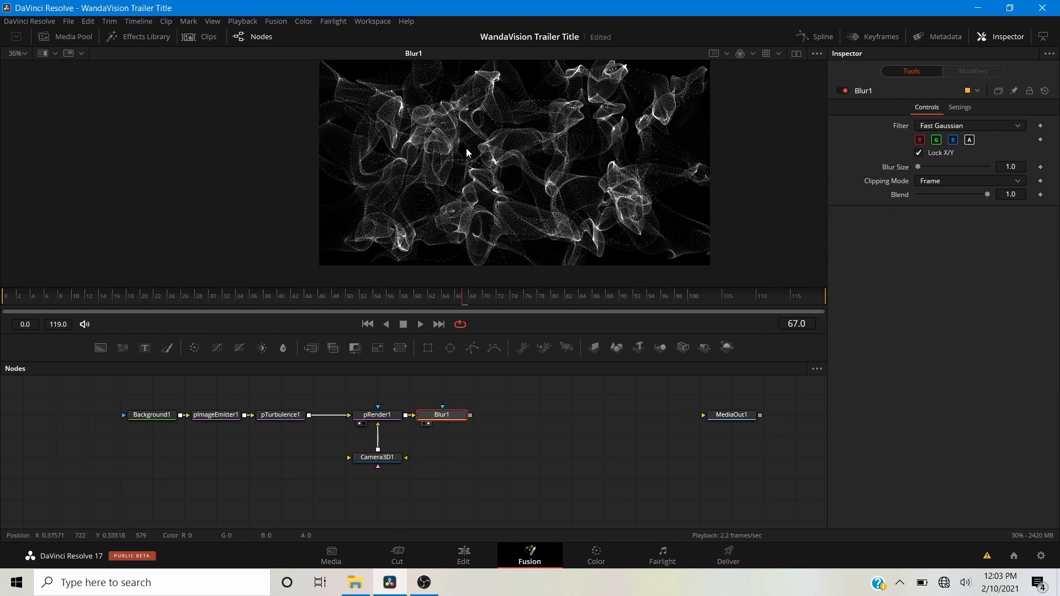
Set Blur1's blur size to 5 and briefly play back the smoke-like result
{"action": "left_click", "coordinate": [1016, 166]}
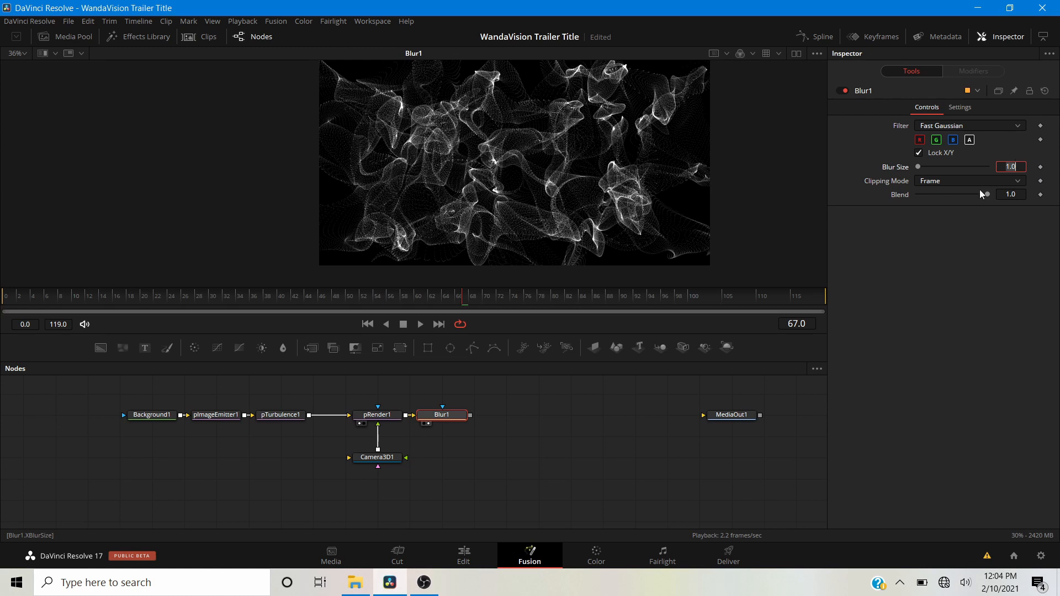
{"action": "type", "text": "5"}
{"action": "key", "text": "Return"}
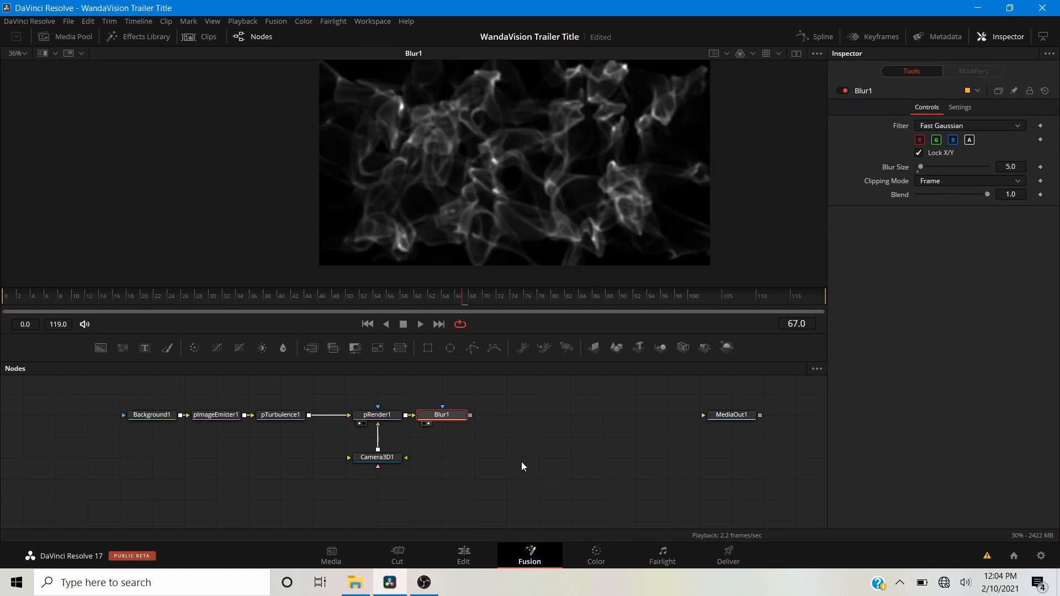
{"action": "scroll", "coordinate": [442, 158], "scroll_direction": "down", "scroll_amount": 2}
{"action": "key", "text": "space"}
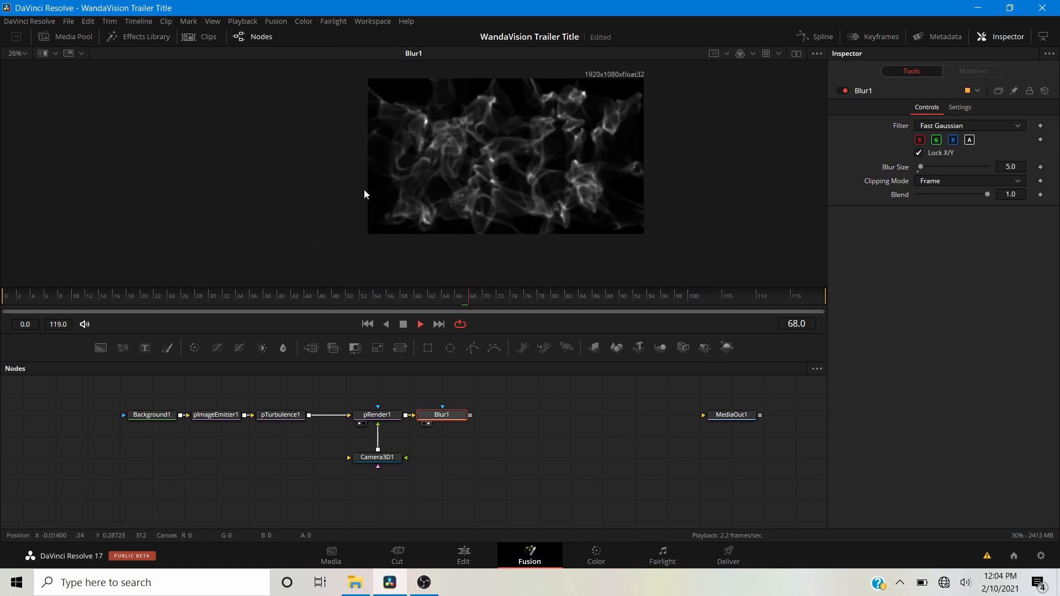
{"action": "key", "text": "space"}
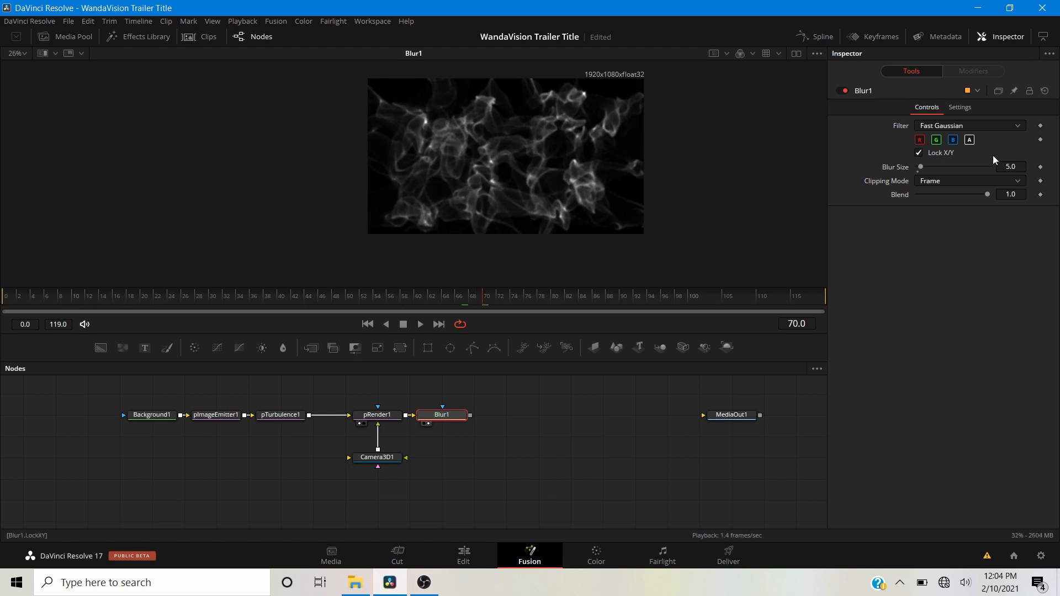
Try a blur size of 3 on Blur1 and compare the smoke detail in the viewer
{"action": "scroll", "coordinate": [507, 155], "scroll_direction": "up", "scroll_amount": 5}
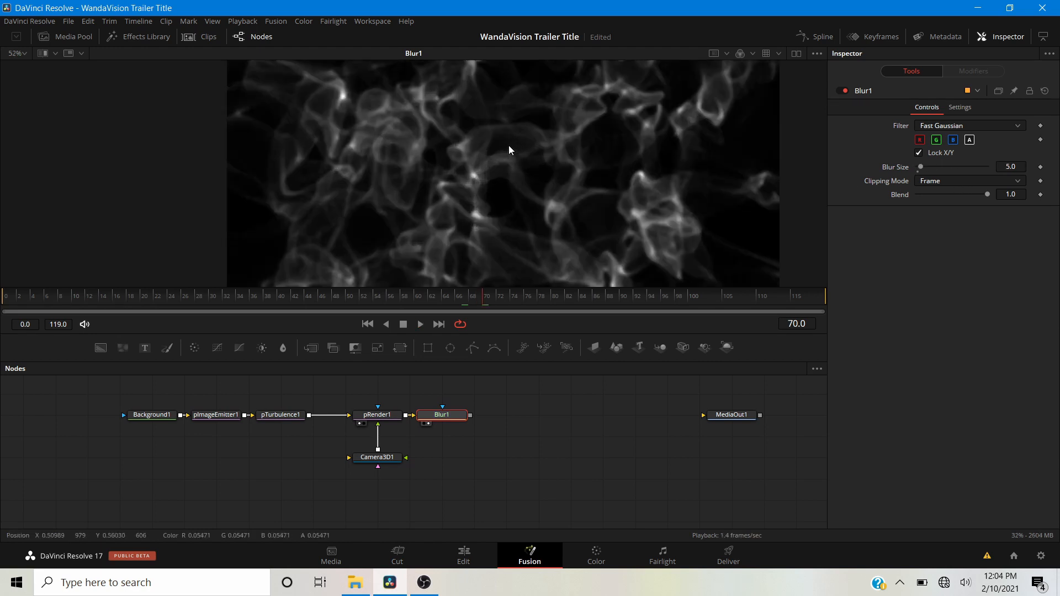
{"action": "scroll", "coordinate": [497, 98], "scroll_direction": "up", "scroll_amount": 3}
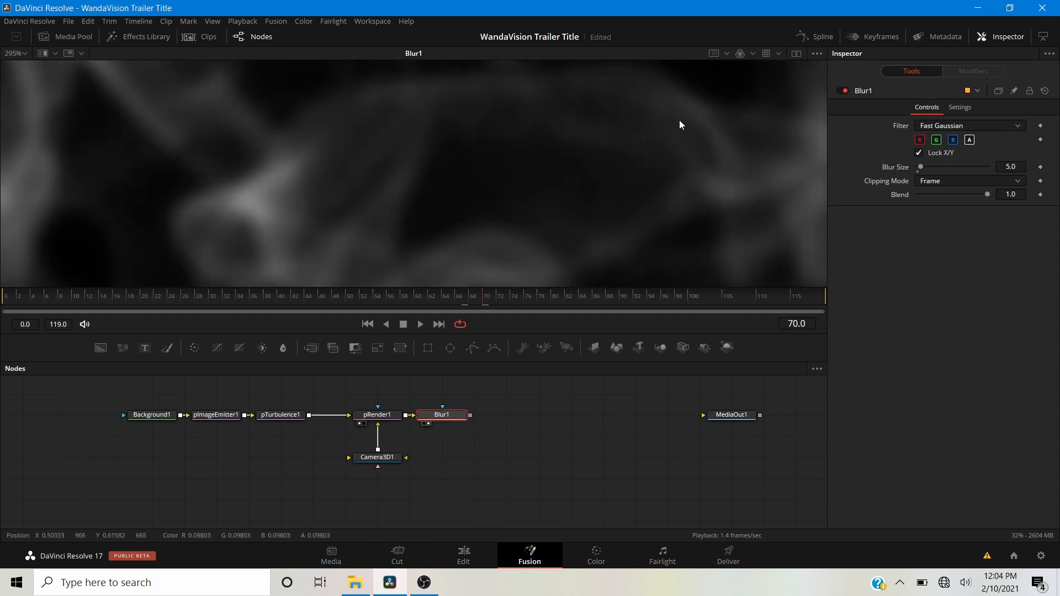
{"action": "left_click", "coordinate": [1010, 166]}
{"action": "type", "text": "3"}
{"action": "key", "text": "Return"}
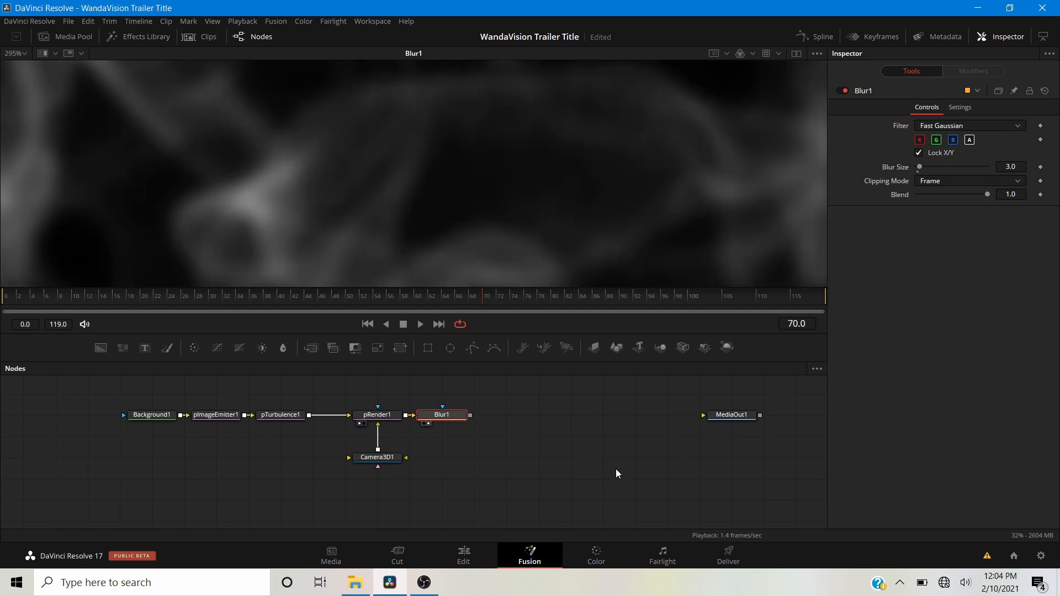
{"action": "scroll", "coordinate": [439, 194], "scroll_direction": "down", "scroll_amount": 3}
{"action": "scroll", "coordinate": [397, 171], "scroll_direction": "down", "scroll_amount": 4}
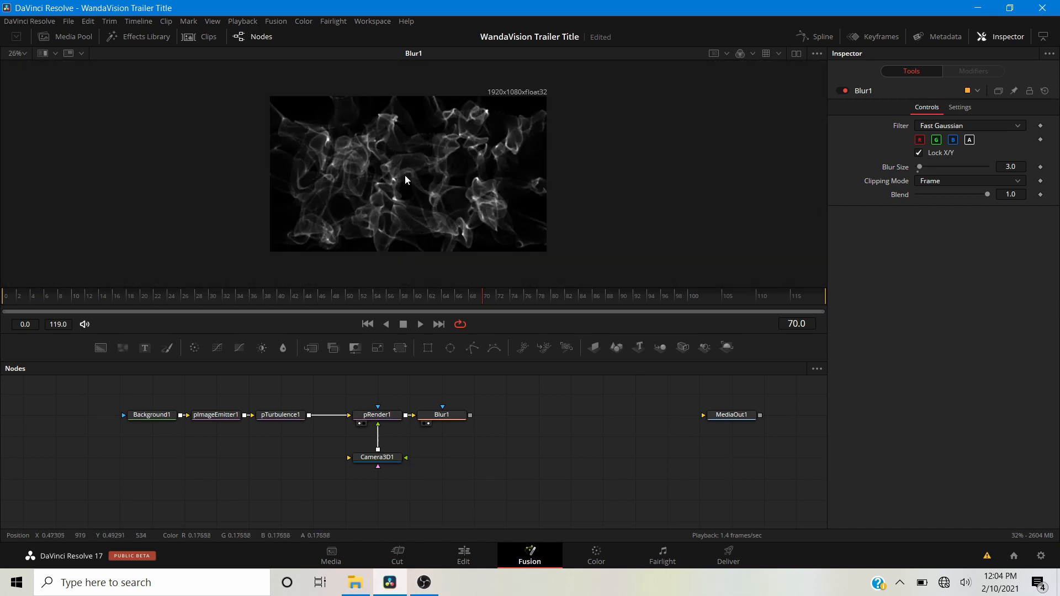
{"action": "scroll", "coordinate": [405, 175], "scroll_direction": "up", "scroll_amount": 3}
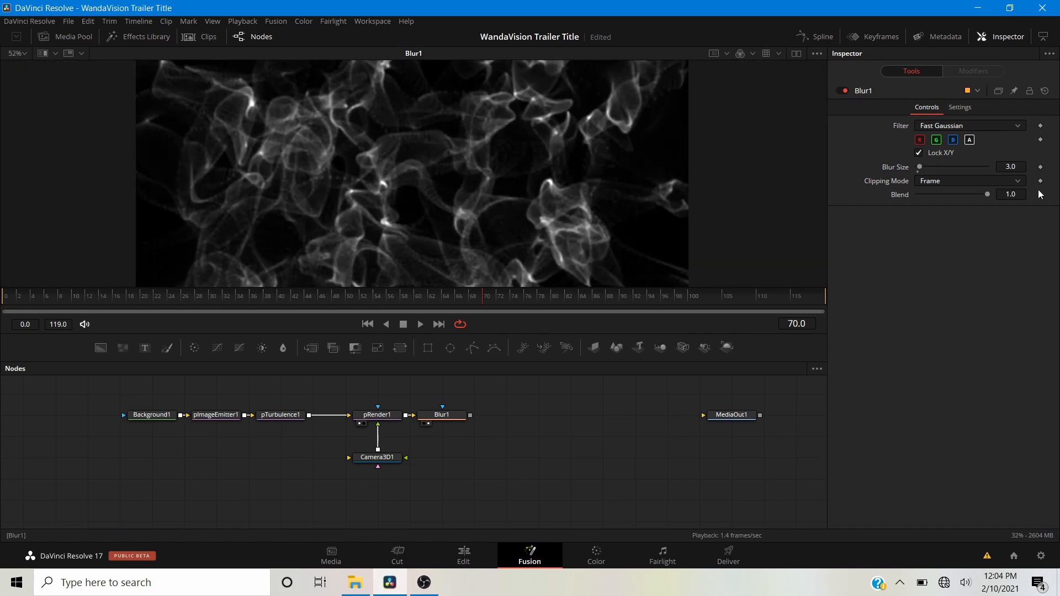
Return Blur1's blur size to 5
{"action": "left_click", "coordinate": [1010, 167]}
{"action": "type", "text": "5"}
{"action": "key", "text": "Return"}
{"action": "scroll", "coordinate": [398, 135], "scroll_direction": "down", "scroll_amount": 2}
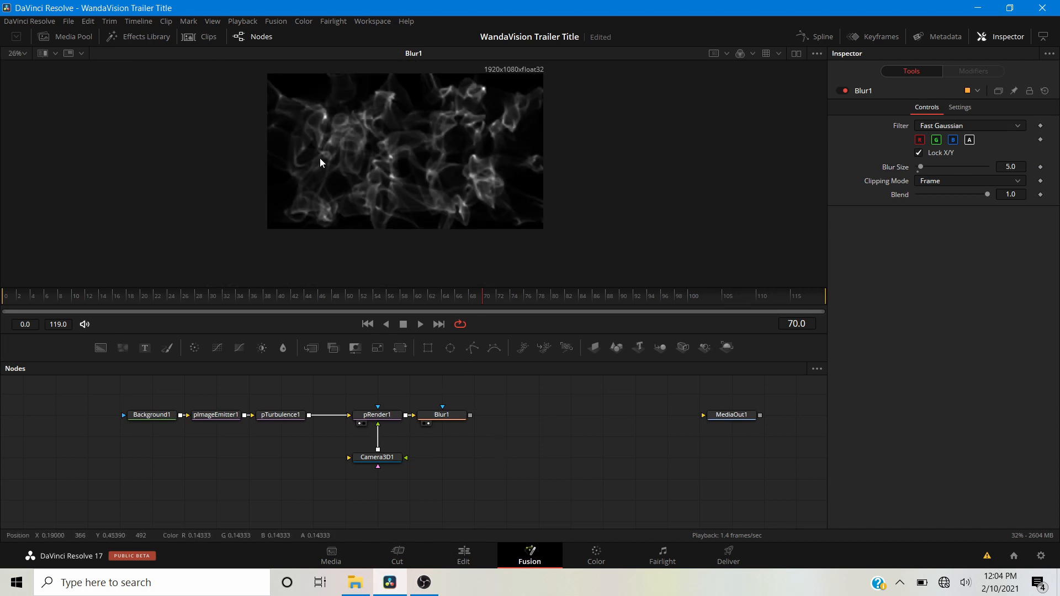
Add a second Background node above Blur1, leaving it unconnected
{"action": "left_click_drag", "start_coordinate": [489, 420], "coordinate": [364, 448]}
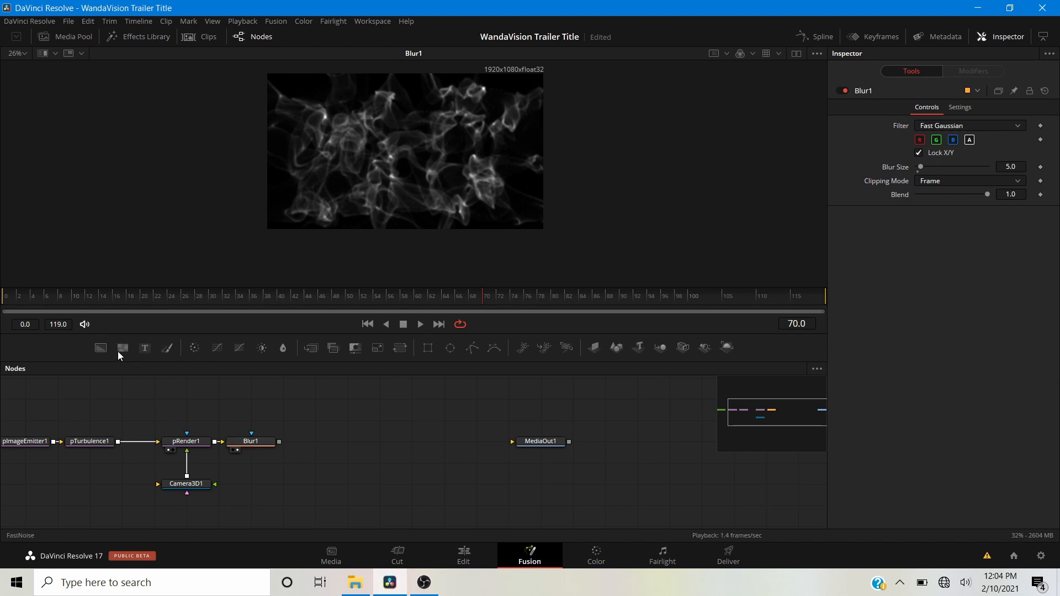
{"action": "left_click_drag", "start_coordinate": [101, 352], "coordinate": [250, 421]}
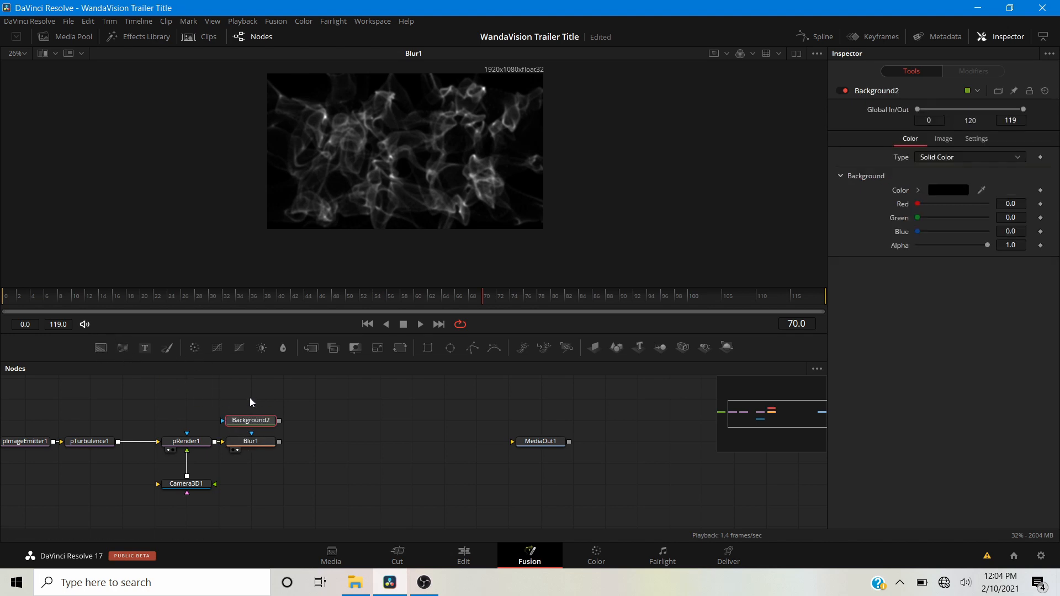
Try a full-strength red tint with a ColorCorrector after Blur1, and delete that node again
{"action": "left_click_drag", "start_coordinate": [181, 347], "coordinate": [277, 445]}
{"action": "left_click", "coordinate": [298, 450]}
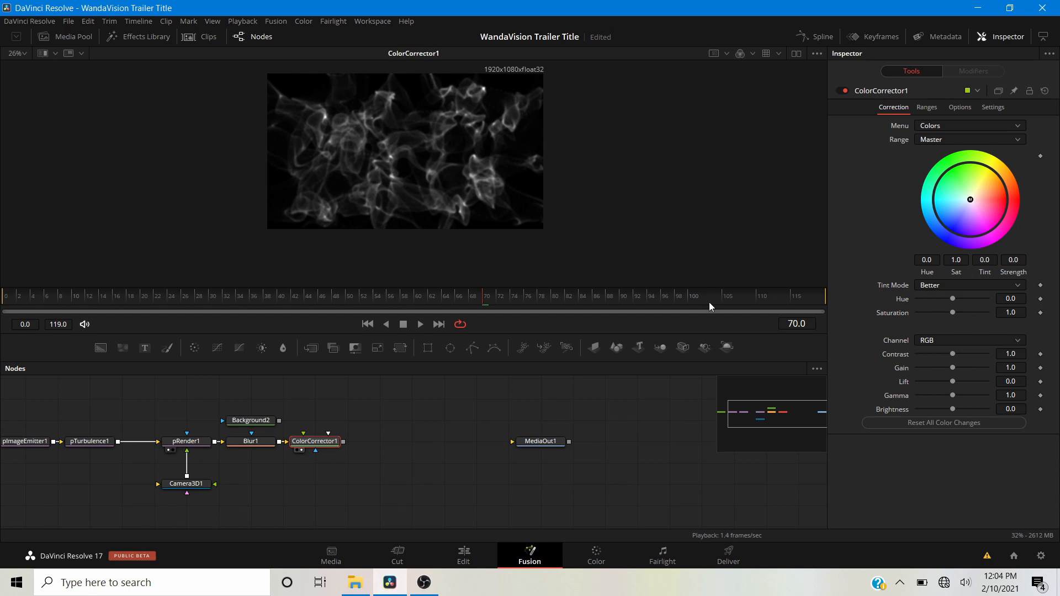
{"action": "left_click_drag", "start_coordinate": [985, 215], "coordinate": [1049, 203]}
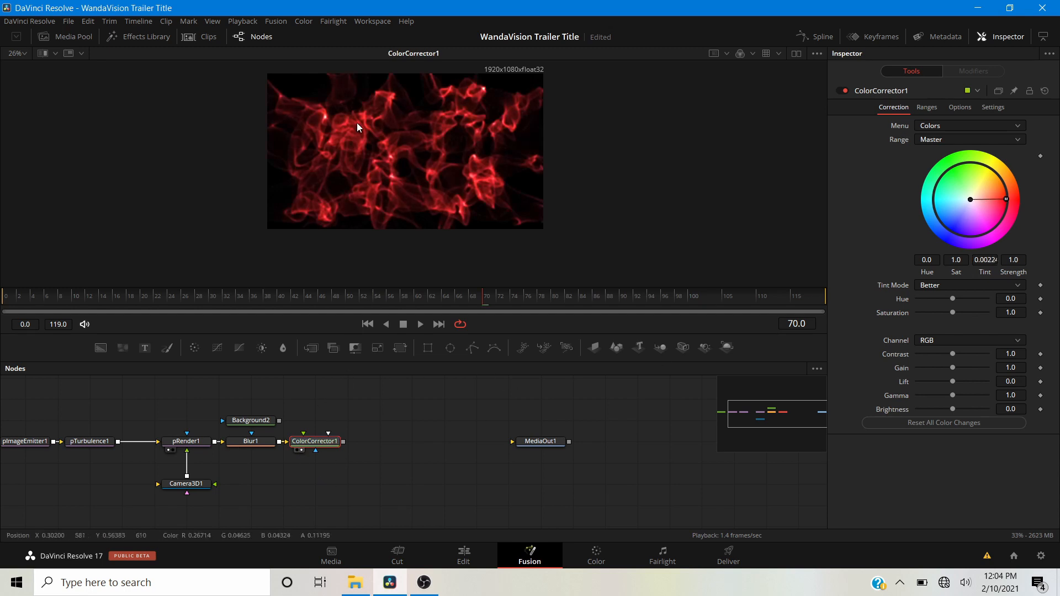
{"action": "key", "text": "Delete"}
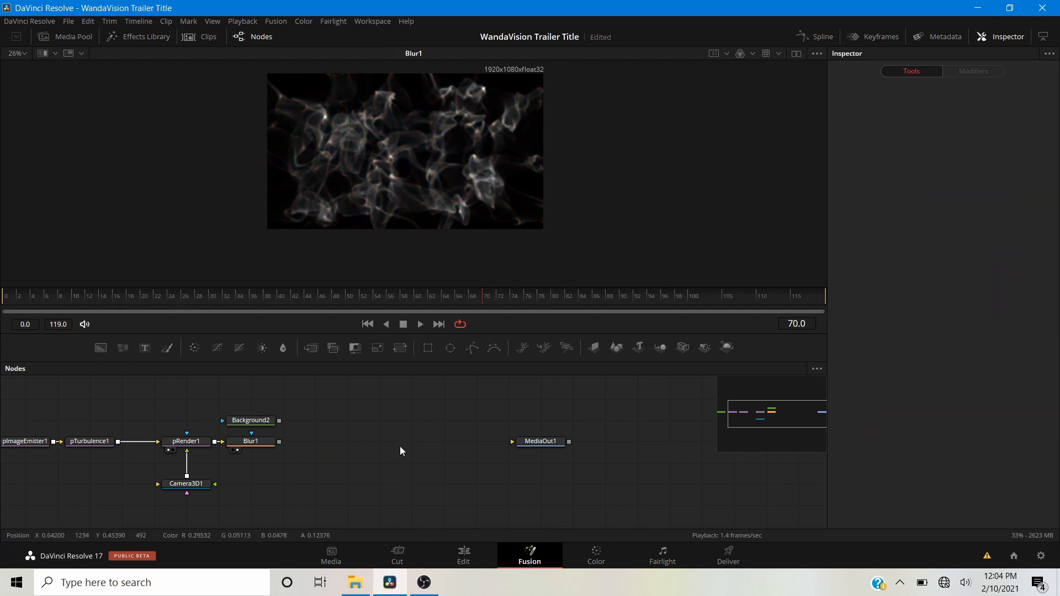
Show Background2 in the viewer and set its solid colour to pure red
{"action": "left_click", "coordinate": [237, 429]}
{"action": "left_click", "coordinate": [248, 421]}
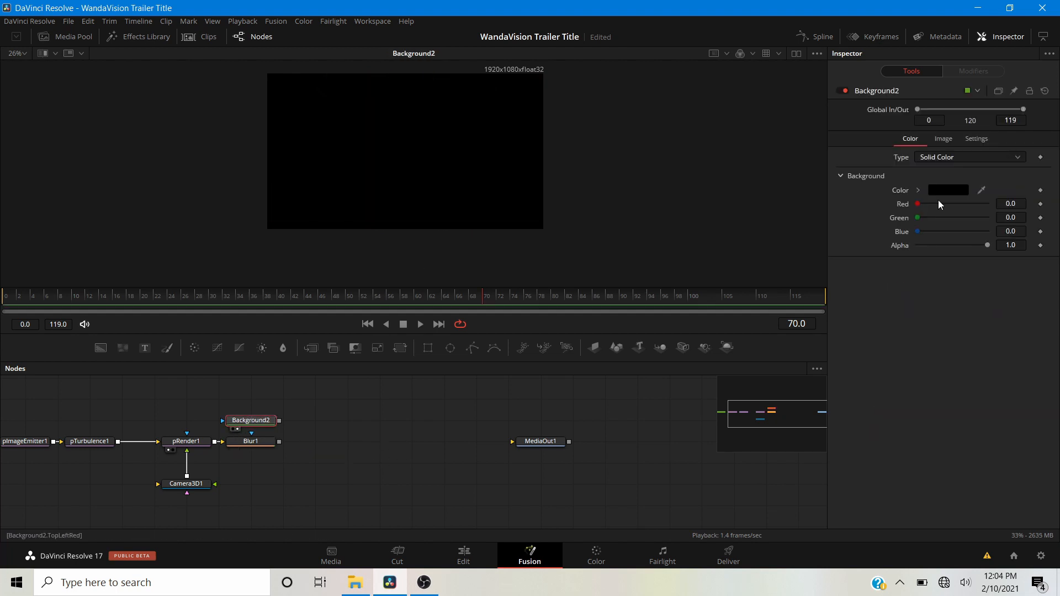
{"action": "left_click", "coordinate": [919, 189]}
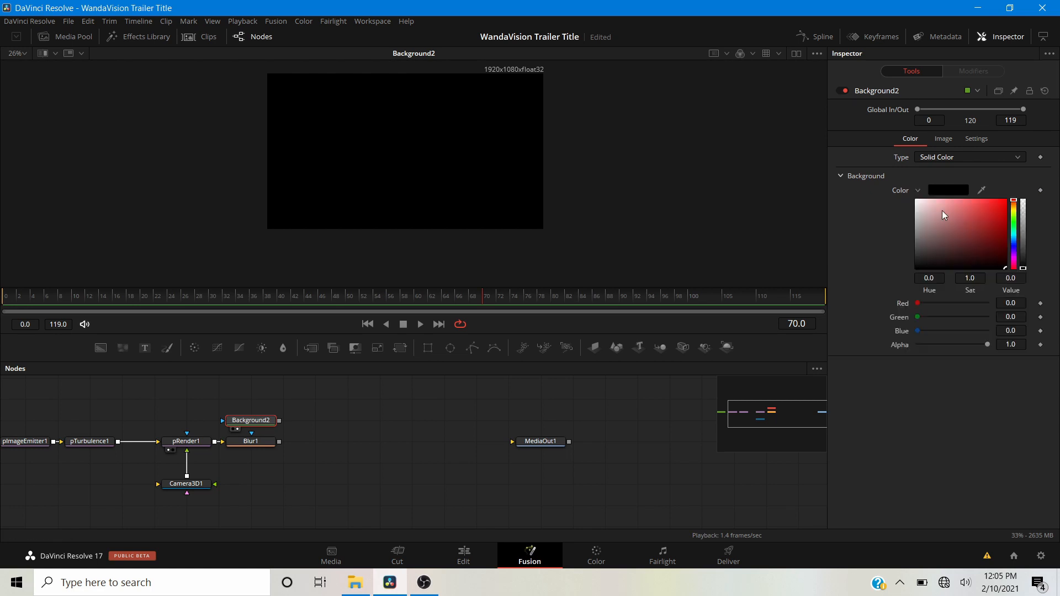
{"action": "left_click", "coordinate": [1005, 201]}
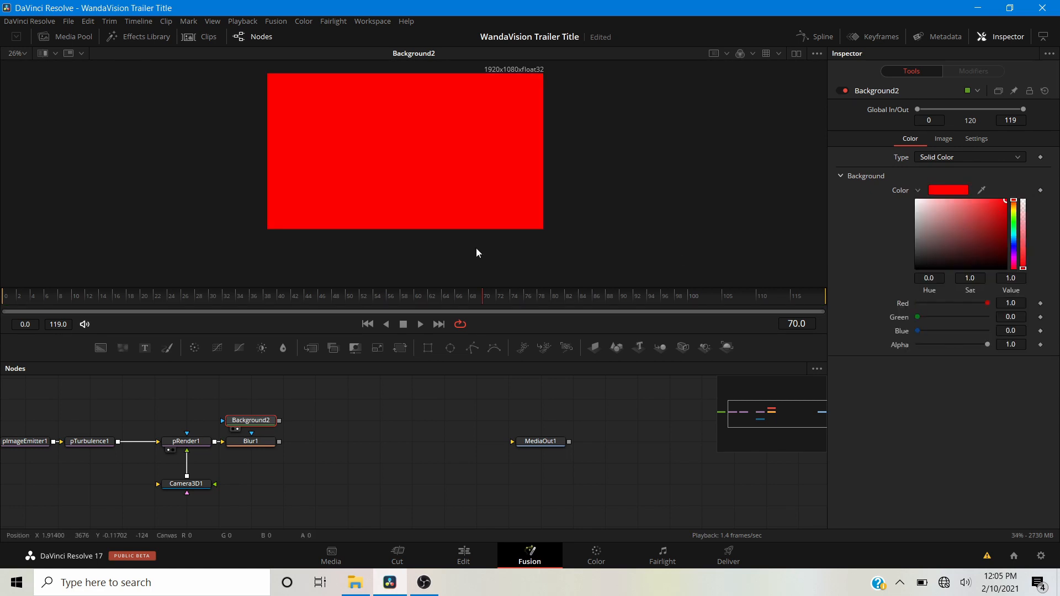
Merge Background2 over Blur1 and show the merge result in the viewer
{"action": "left_click", "coordinate": [237, 445]}
{"action": "left_click_drag", "start_coordinate": [279, 419], "coordinate": [302, 451]}
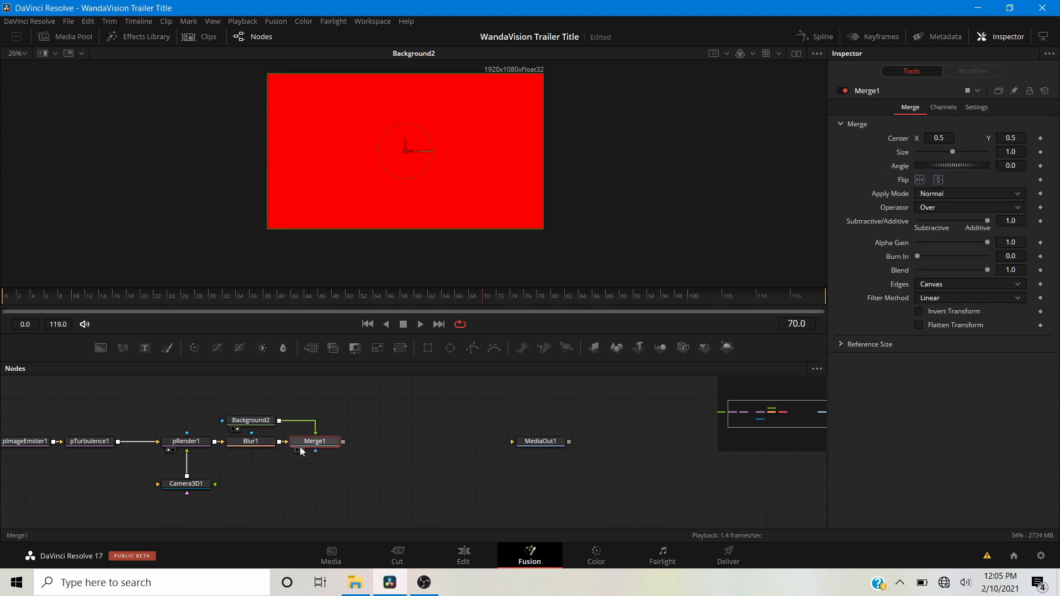
{"action": "key", "text": "1"}
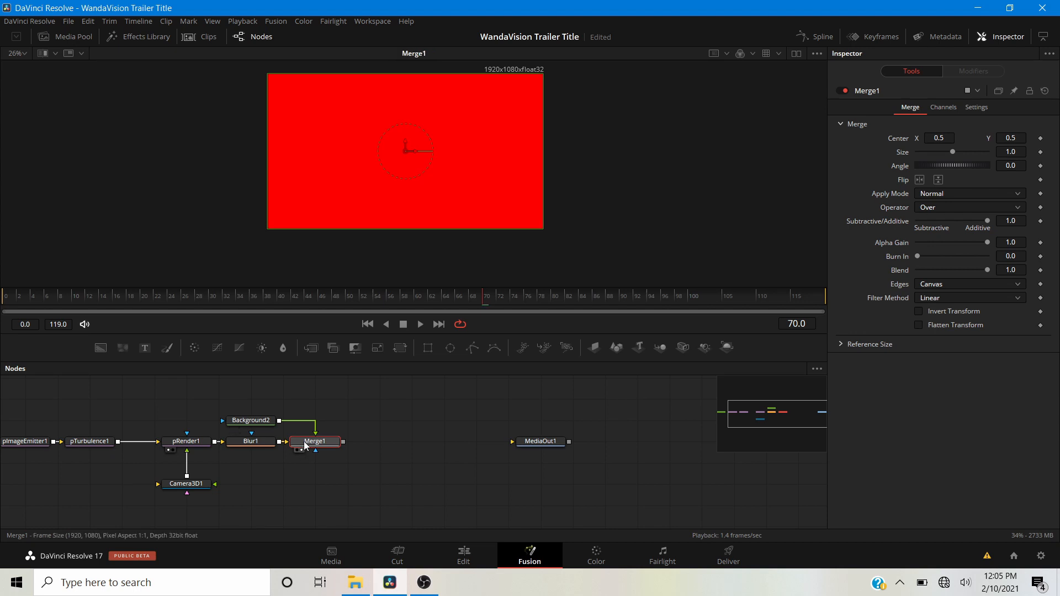
Set Merge1's apply mode to Multiply and check the red-tinted smoke in the viewer
{"action": "left_click", "coordinate": [936, 195]}
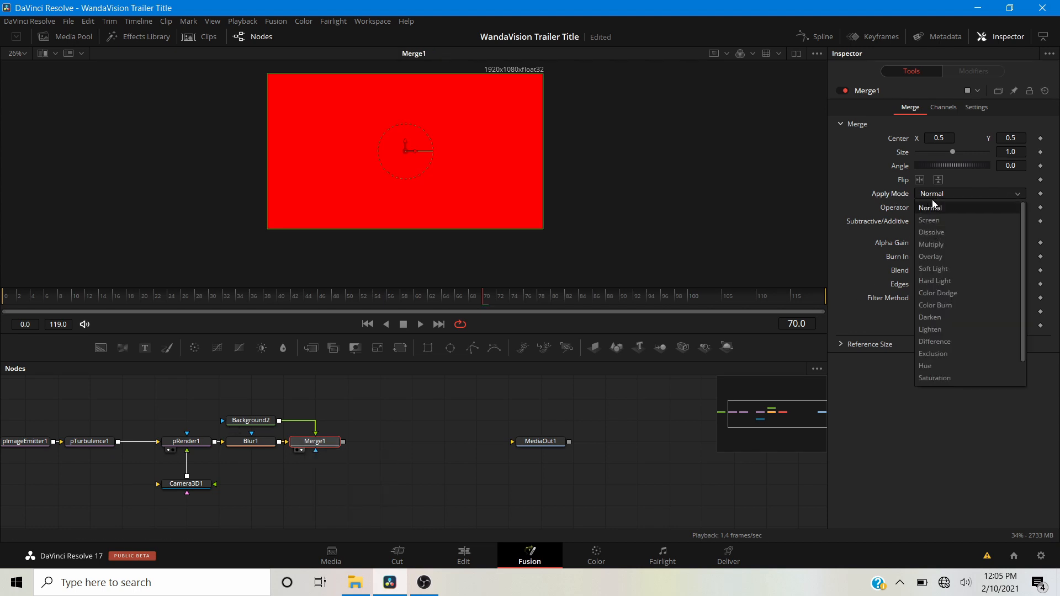
{"action": "left_click", "coordinate": [928, 244]}
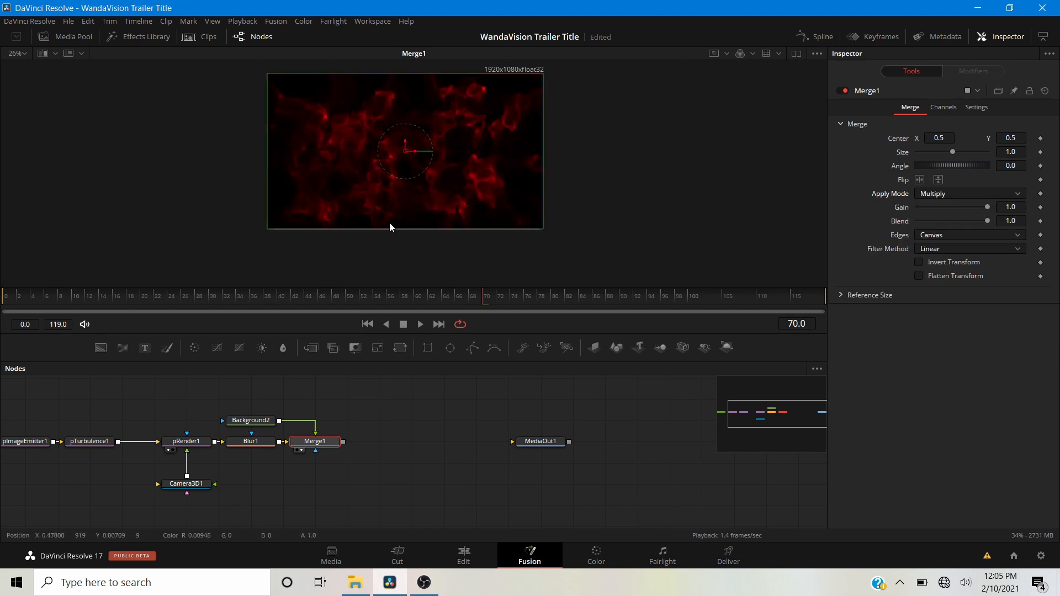
{"action": "scroll", "coordinate": [375, 161], "scroll_direction": "up", "scroll_amount": 4}
{"action": "scroll", "coordinate": [321, 153], "scroll_direction": "down", "scroll_amount": 4}
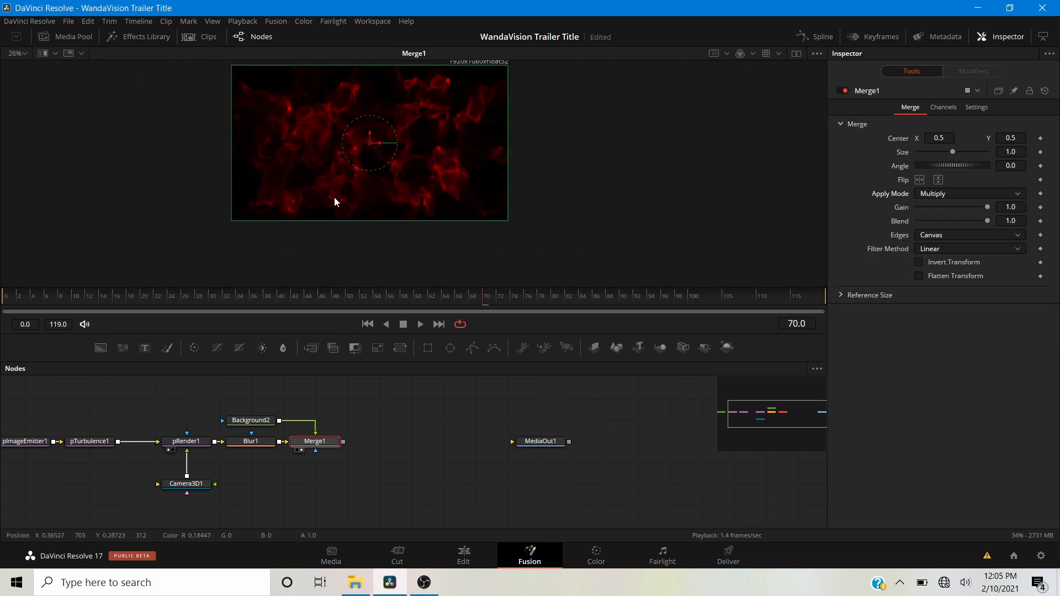
{"action": "left_click", "coordinate": [403, 423]}
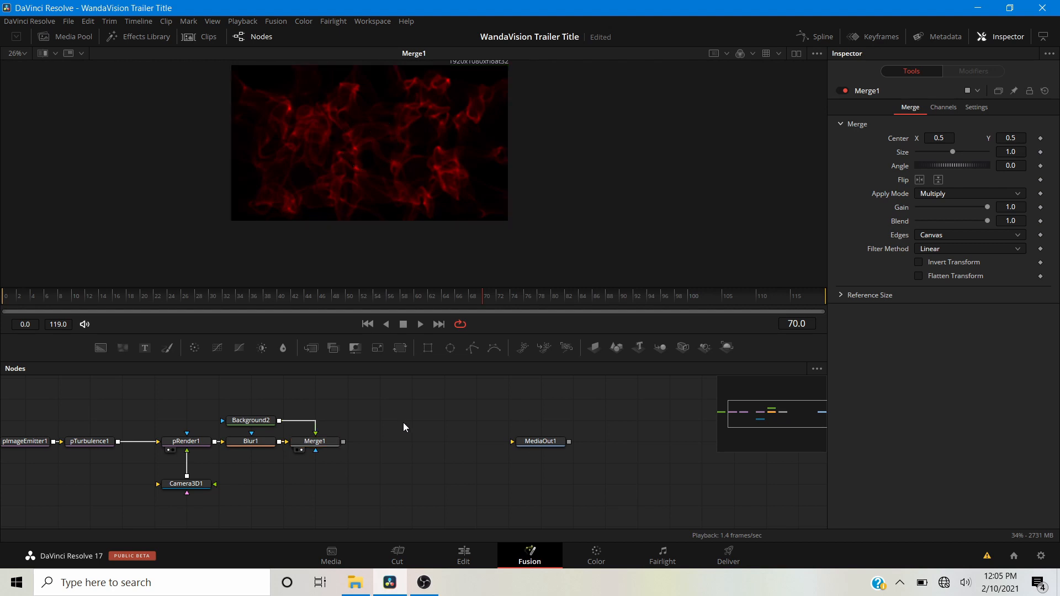
{"action": "left_click_drag", "start_coordinate": [383, 416], "coordinate": [404, 415]}
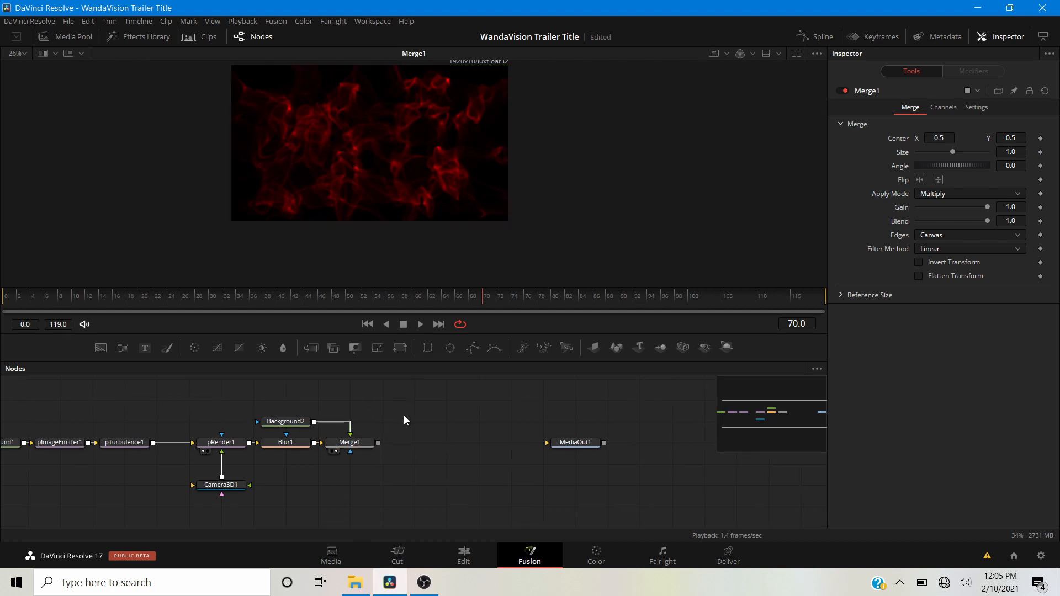
Try a green tint on Background2, reset the colour, and return it to pure red
{"action": "left_click", "coordinate": [287, 426]}
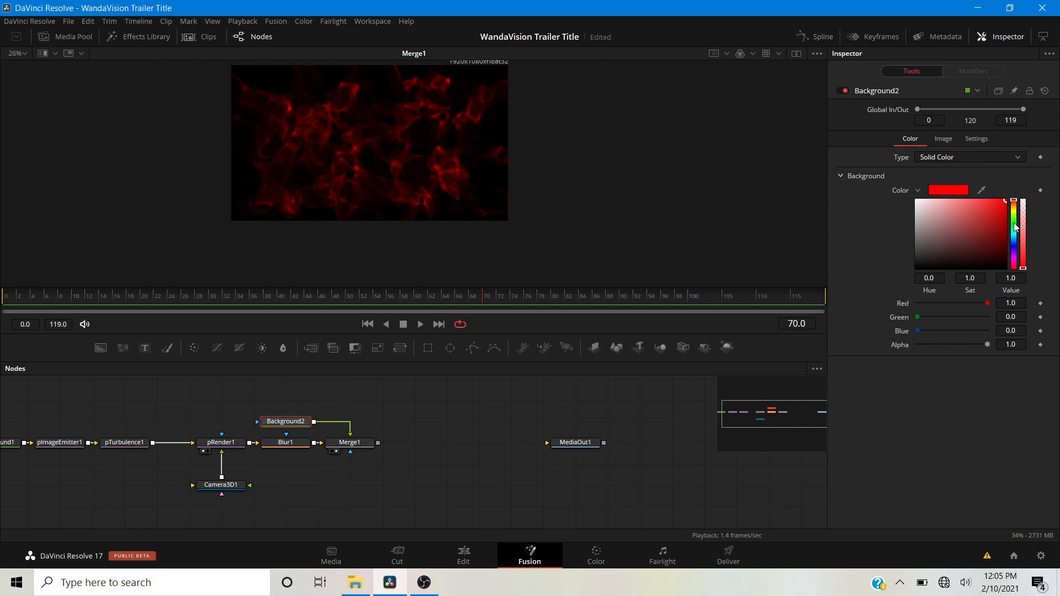
{"action": "left_click", "coordinate": [1014, 223]}
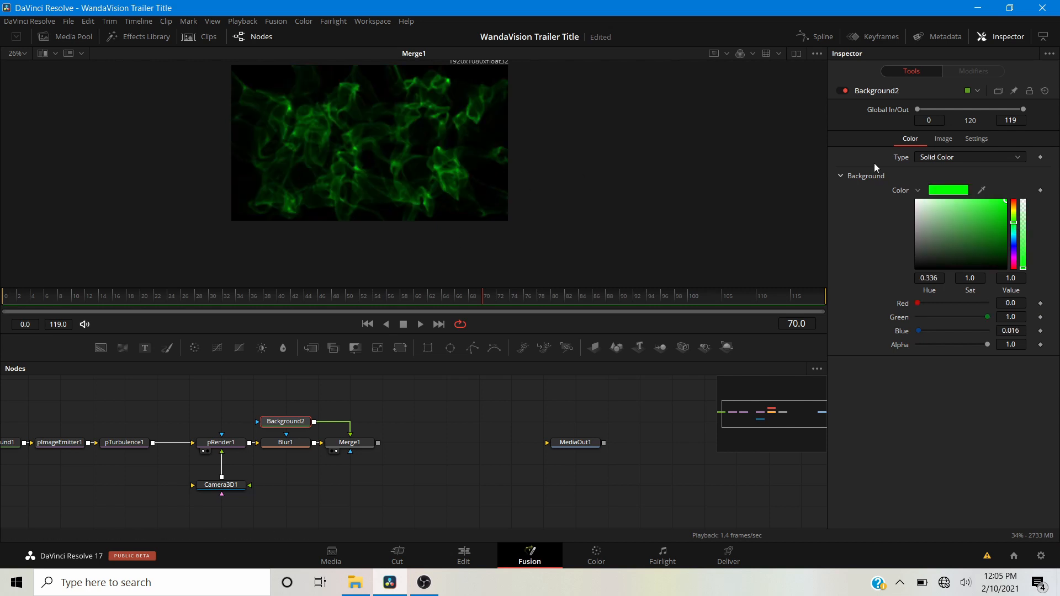
{"action": "double_click", "coordinate": [901, 193]}
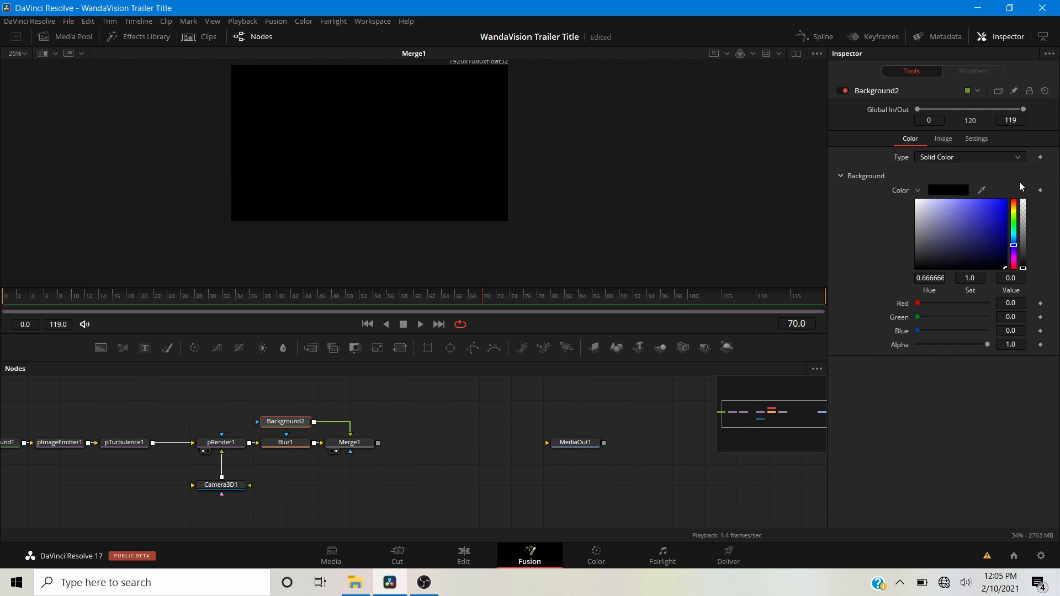
{"action": "left_click", "coordinate": [1005, 201]}
{"action": "left_click_drag", "start_coordinate": [1015, 210], "coordinate": [1013, 177]}
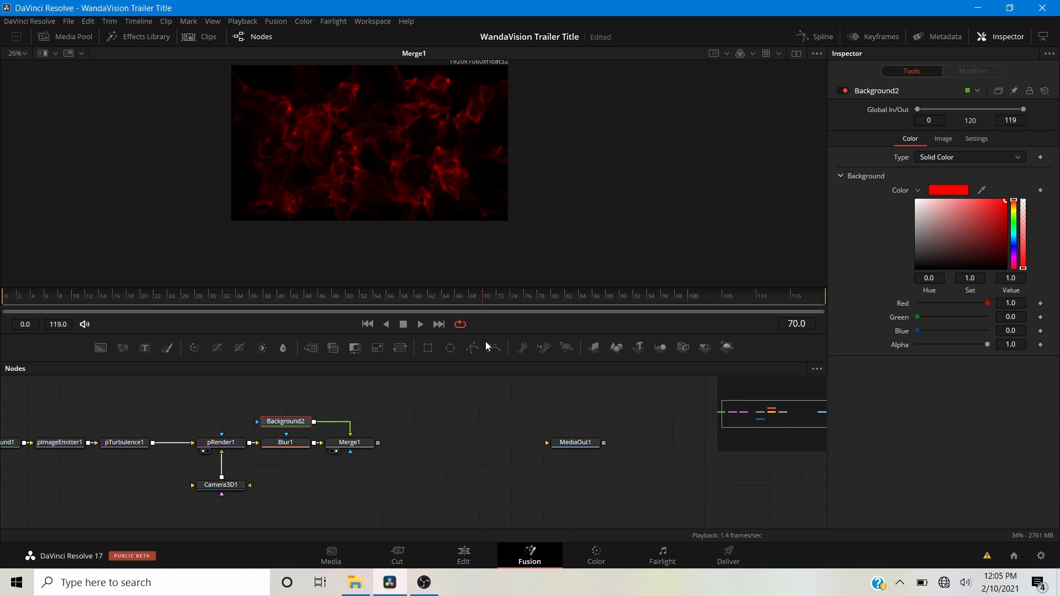
Try a linear Gradient type on Background2, running diagonally from the image's lower-left corner to its upper-right corner
{"action": "left_click", "coordinate": [966, 157]}
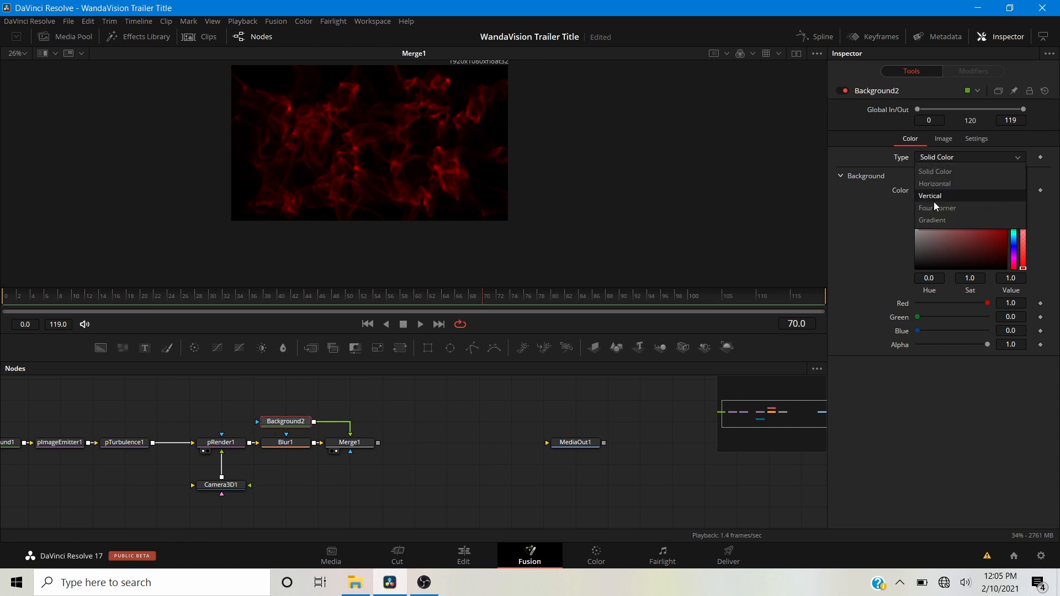
{"action": "left_click", "coordinate": [932, 220]}
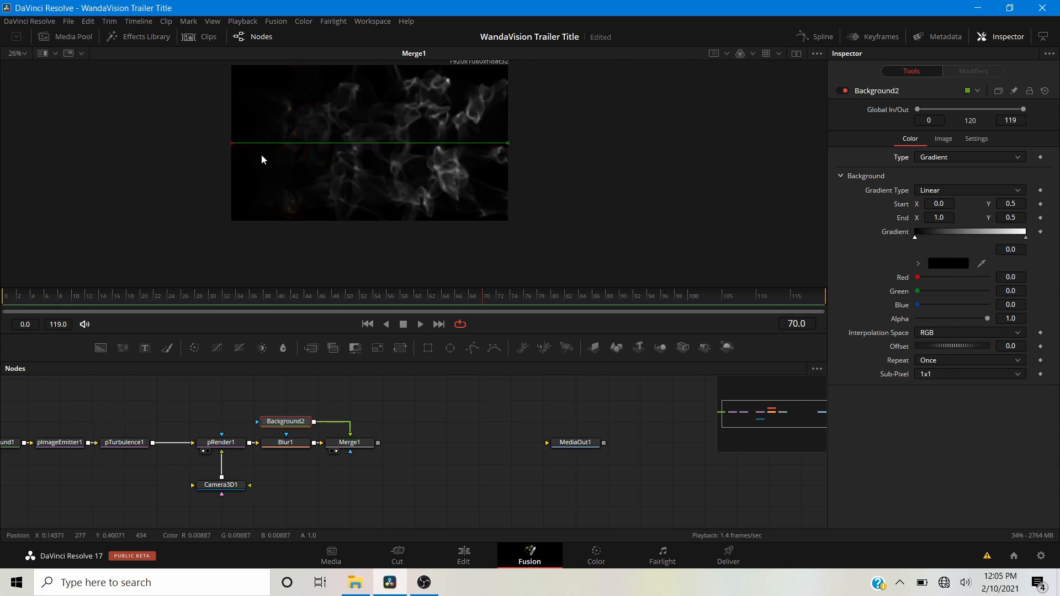
{"action": "left_click_drag", "start_coordinate": [230, 146], "coordinate": [231, 221]}
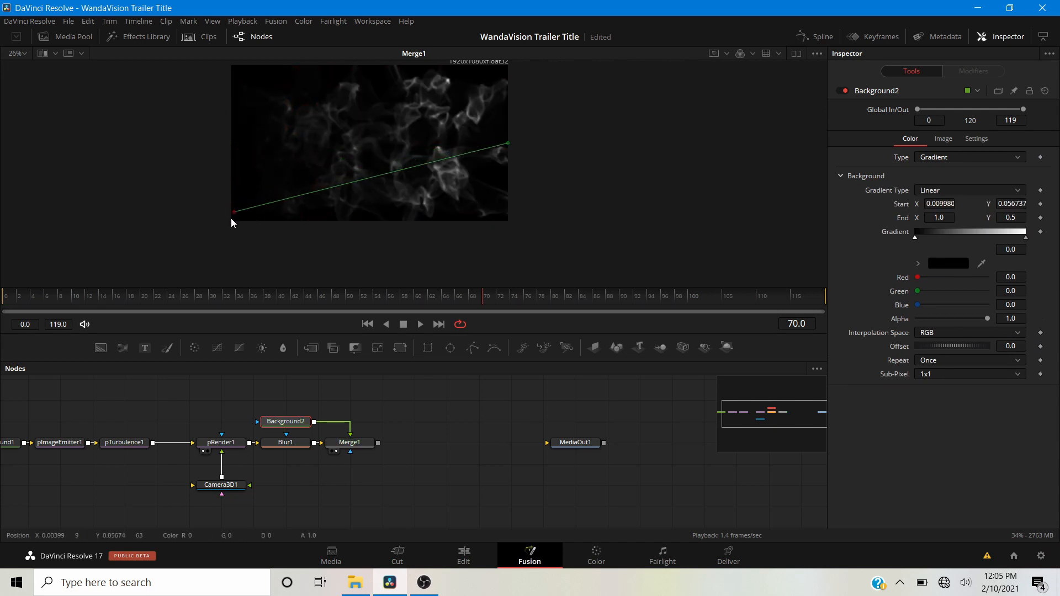
{"action": "left_click_drag", "start_coordinate": [508, 146], "coordinate": [513, 69]}
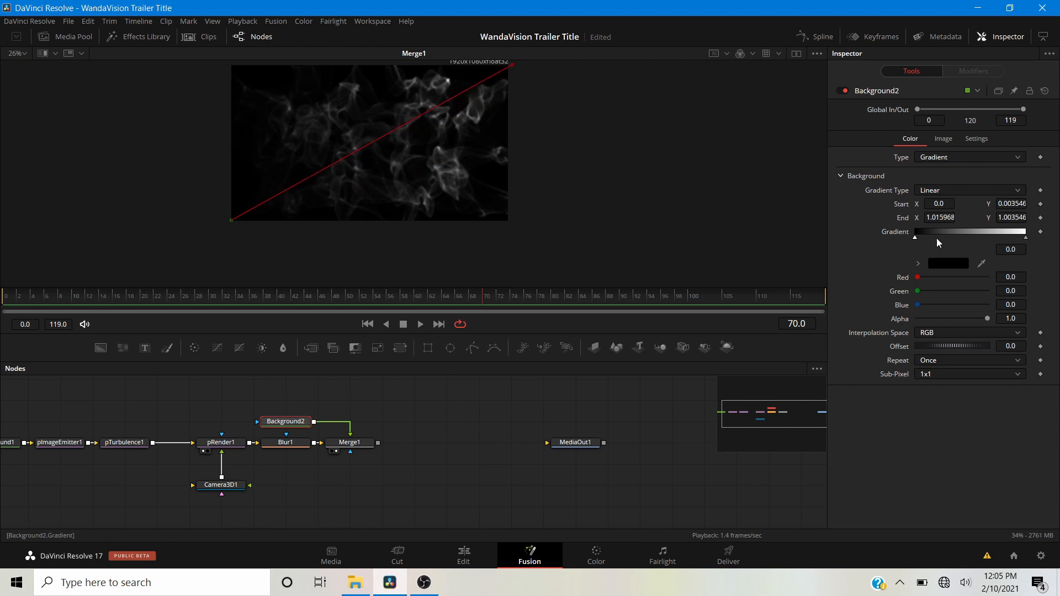
Colour Background2's gradient from pure red at the start to blue at the end
{"action": "left_click", "coordinate": [918, 263]}
{"action": "left_click_drag", "start_coordinate": [978, 308], "coordinate": [1047, 233]}
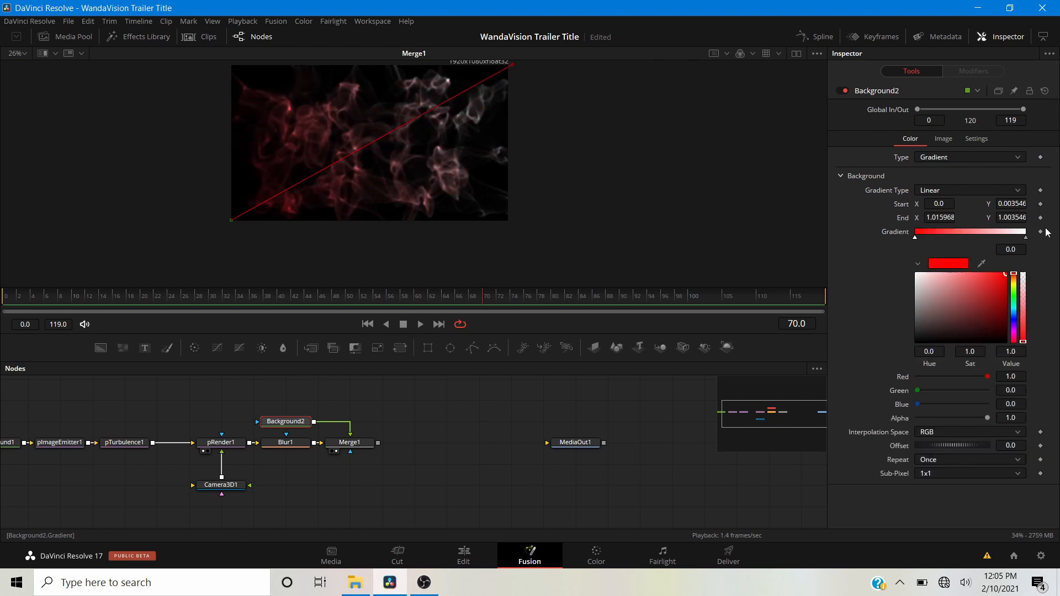
{"action": "left_click", "coordinate": [1026, 238]}
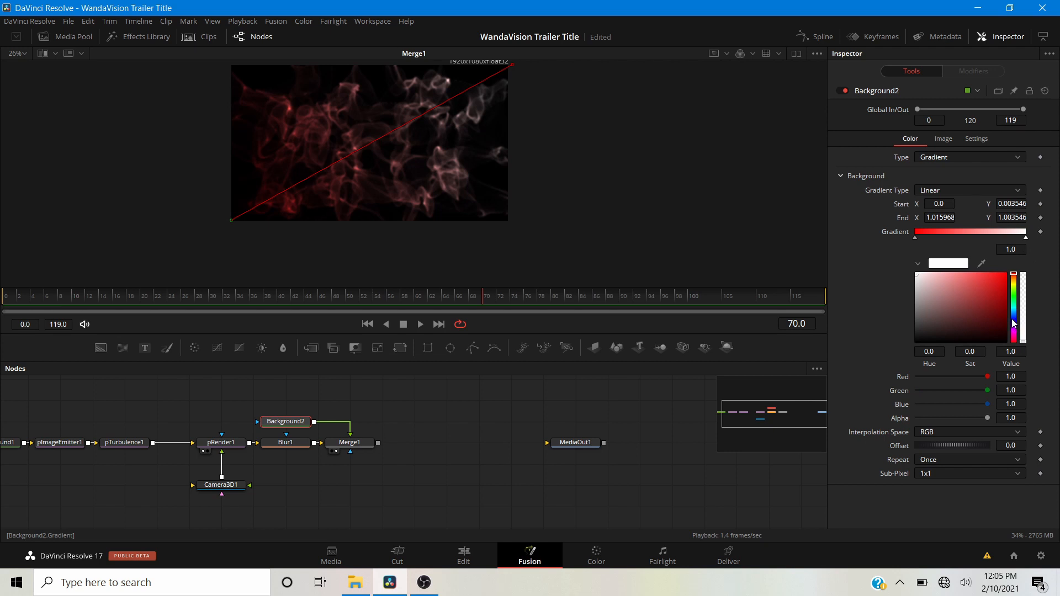
{"action": "left_click_drag", "start_coordinate": [1014, 324], "coordinate": [1014, 319]}
{"action": "left_click_drag", "start_coordinate": [997, 282], "coordinate": [1017, 243]}
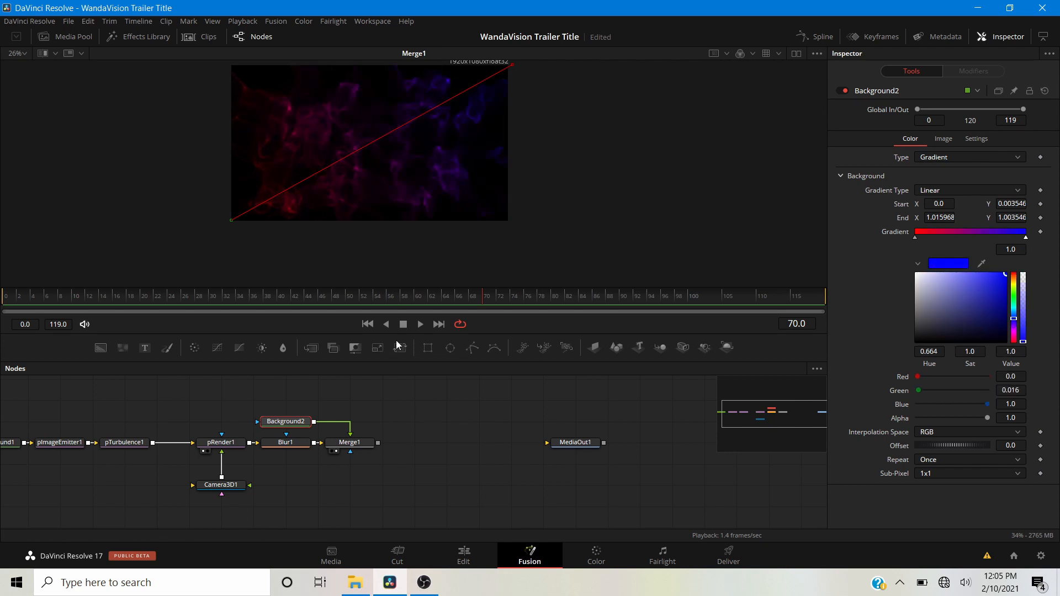
Enlarge the gradient-coloured smoke in the viewer and play it back for a few frames
{"action": "left_click_drag", "start_coordinate": [380, 164], "coordinate": [467, 184]}
{"action": "scroll", "coordinate": [467, 184], "scroll_direction": "up", "scroll_amount": 3}
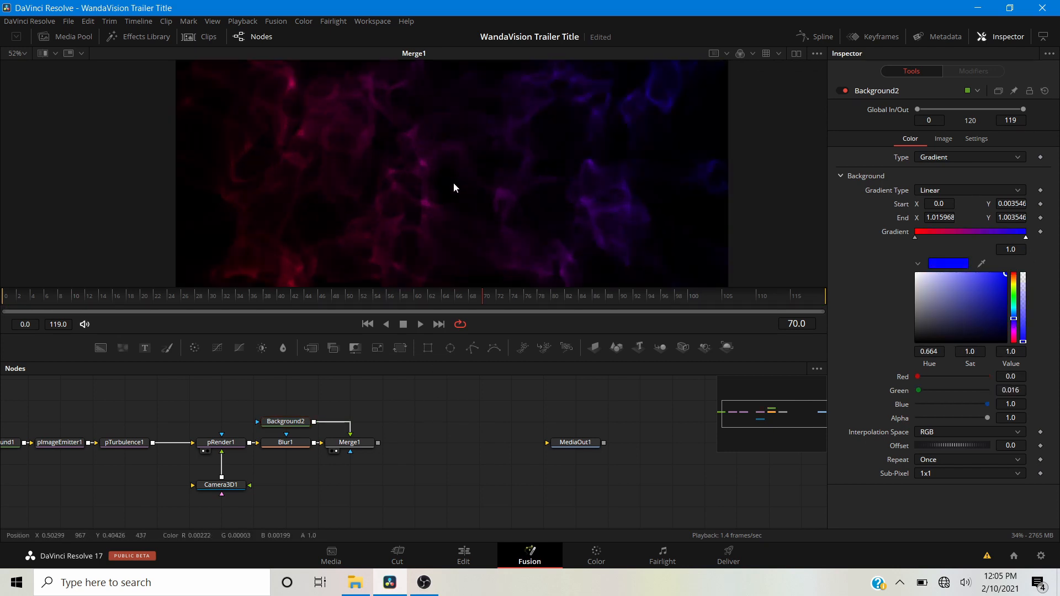
{"action": "scroll", "coordinate": [454, 187], "scroll_direction": "down", "scroll_amount": 1}
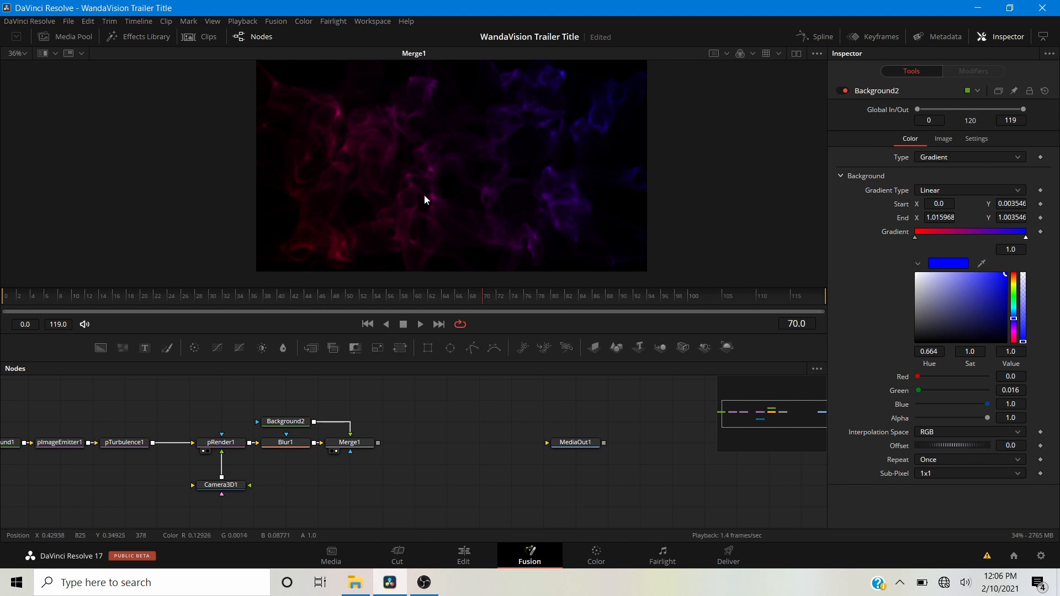
{"action": "key", "text": "space"}
{"action": "key", "text": "space"}
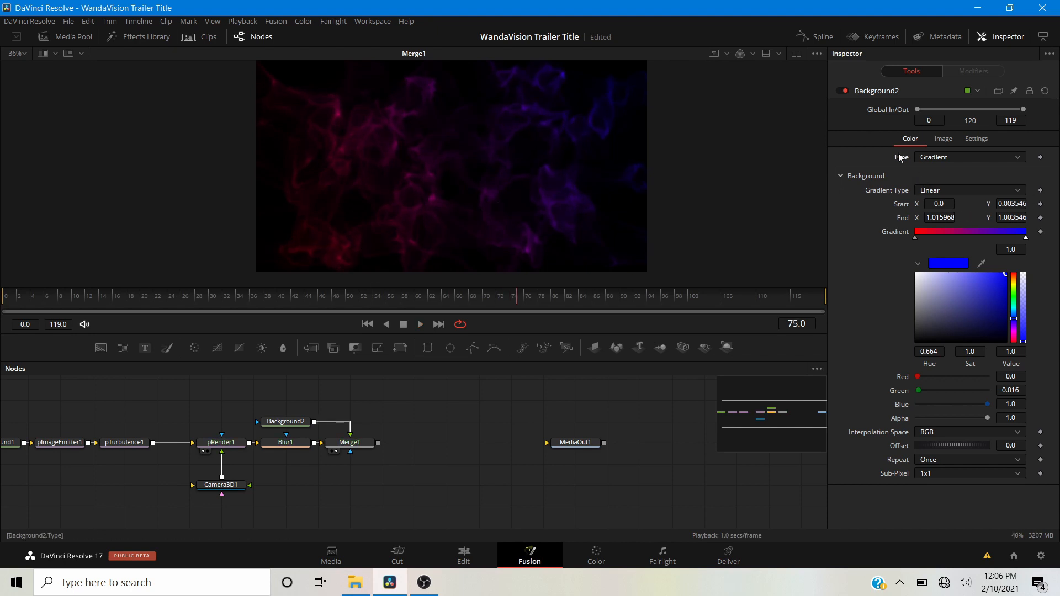
Undo the gradient changes to return Background2 to a solid red colour
{"action": "key", "text": "ctrl+z"}
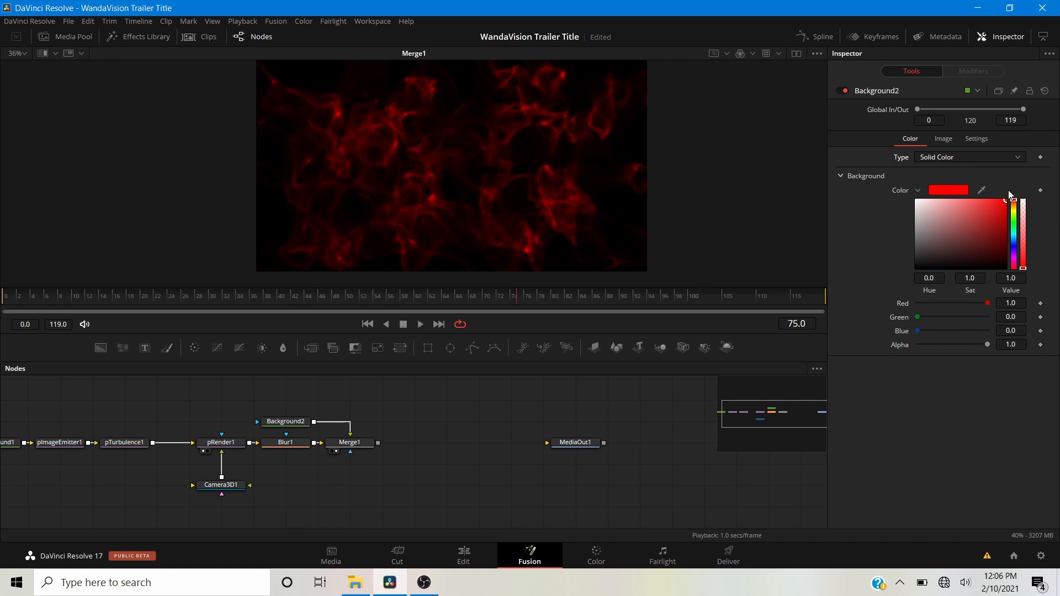
{"action": "scroll", "coordinate": [425, 179], "scroll_direction": "up", "scroll_amount": 3}
{"action": "scroll", "coordinate": [423, 173], "scroll_direction": "down", "scroll_amount": 4}
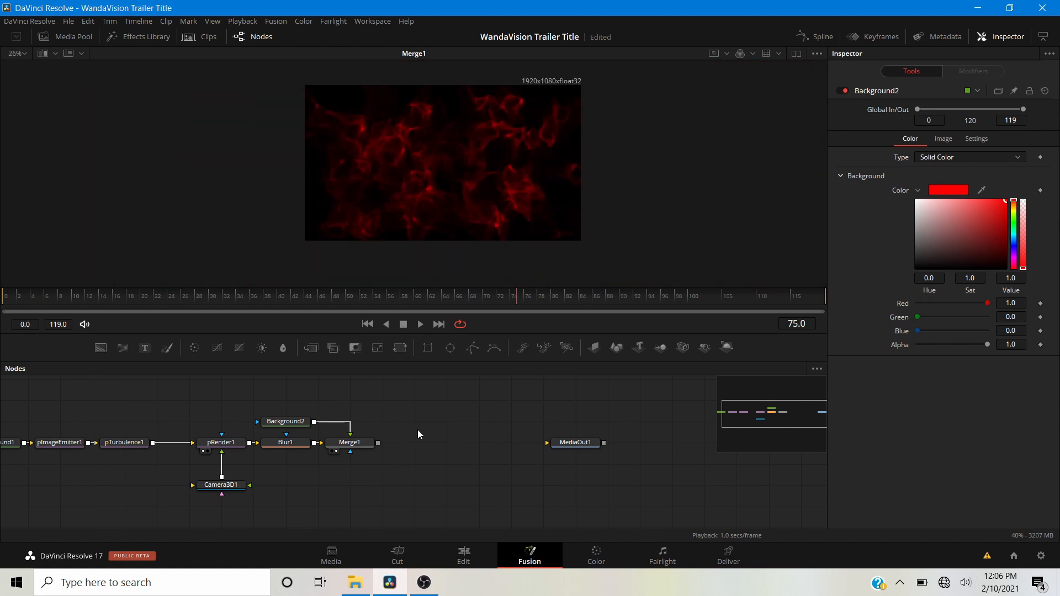
Add a BrightnessContrast node after Merge1 and show it in the viewer
{"action": "left_click_drag", "start_coordinate": [428, 449], "coordinate": [351, 474]}
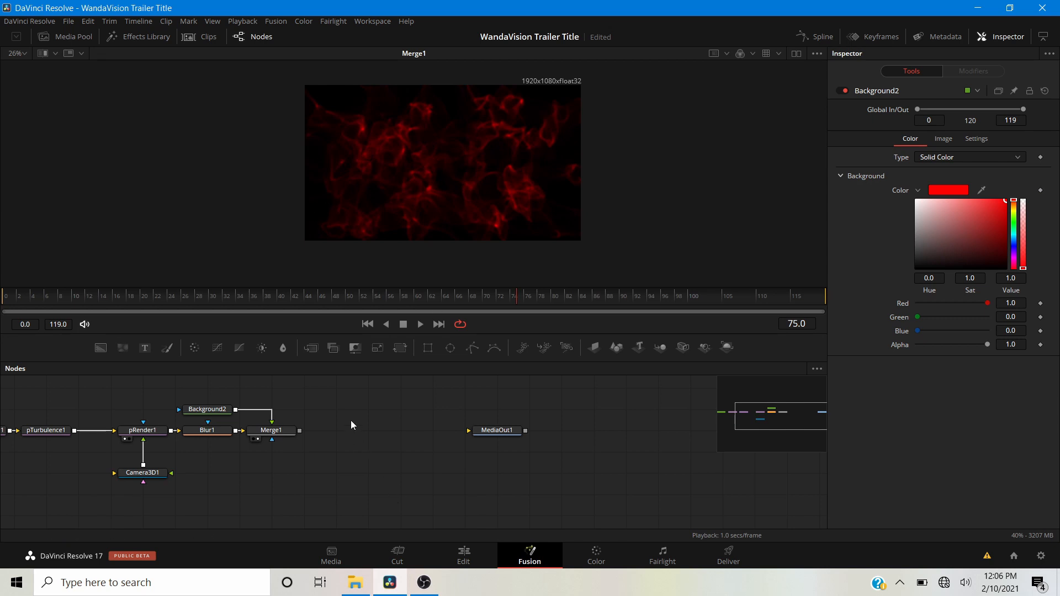
{"action": "left_click", "coordinate": [272, 431]}
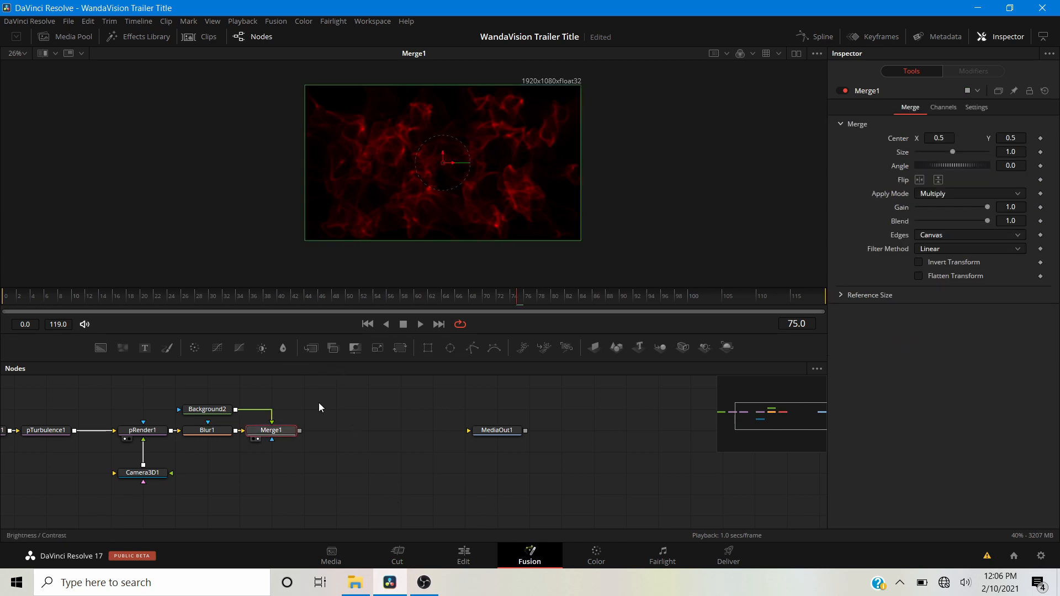
{"action": "left_click_drag", "start_coordinate": [319, 408], "coordinate": [322, 437]}
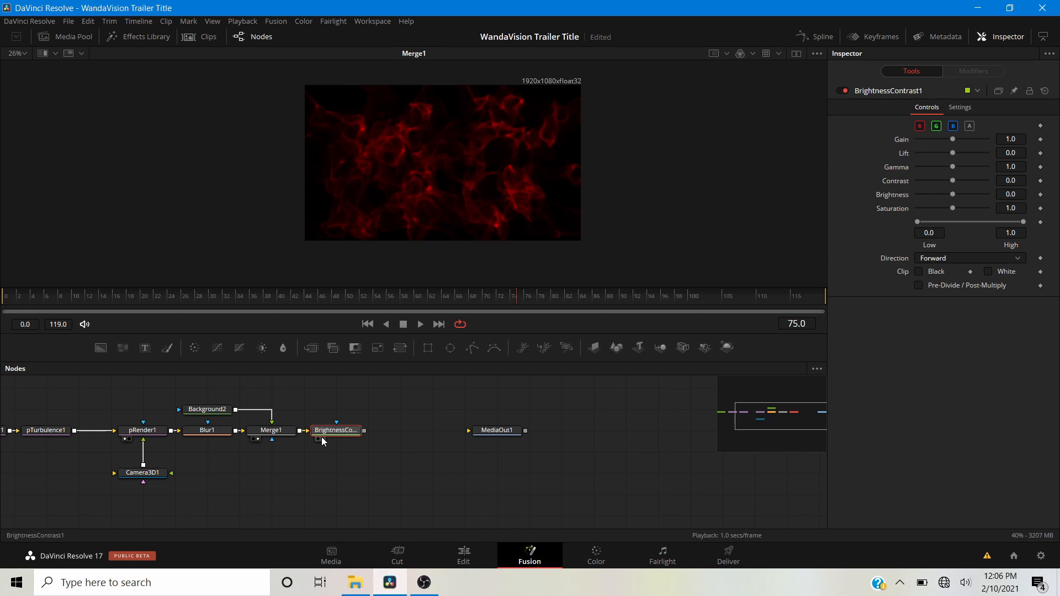
{"action": "left_click", "coordinate": [320, 439]}
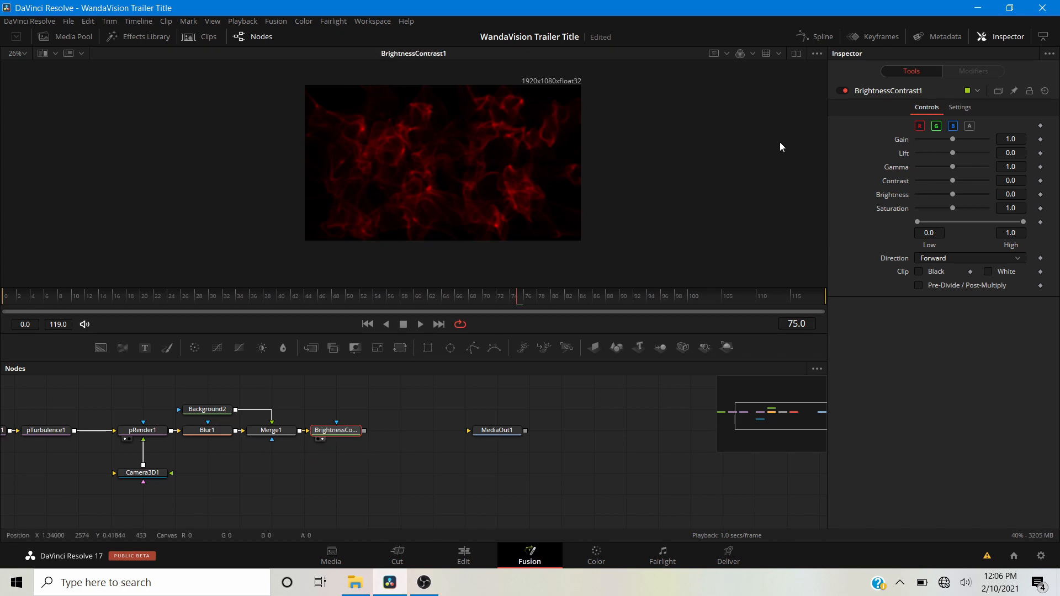
Enable Multiply by Mask on BrightnessContrast1 and attach an Ellipse mask to the node
{"action": "left_click", "coordinate": [960, 108]}
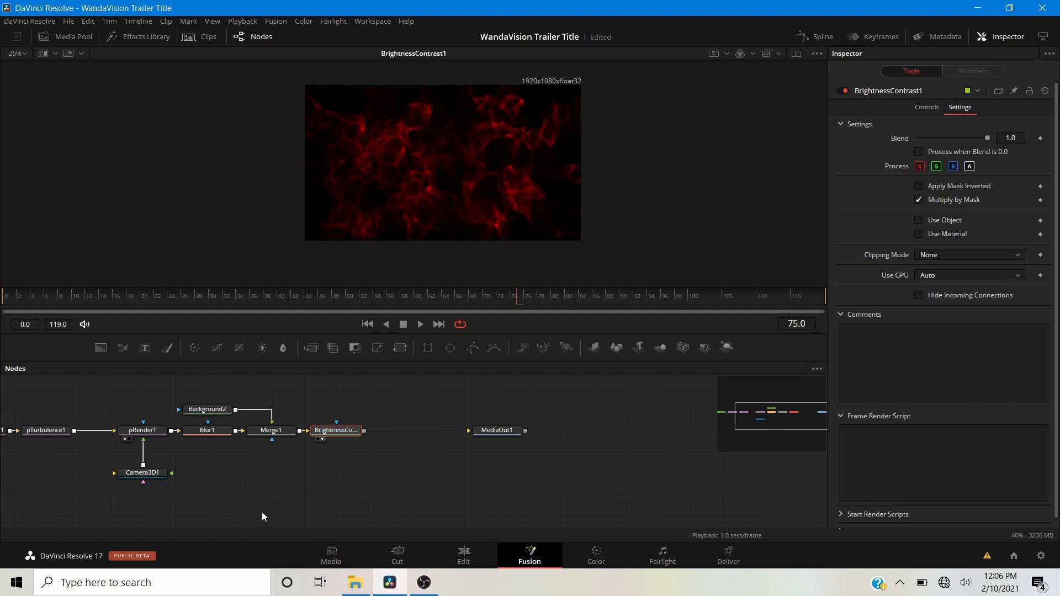
{"action": "left_click", "coordinate": [286, 489]}
{"action": "left_click", "coordinate": [336, 433]}
{"action": "left_click", "coordinate": [446, 351]}
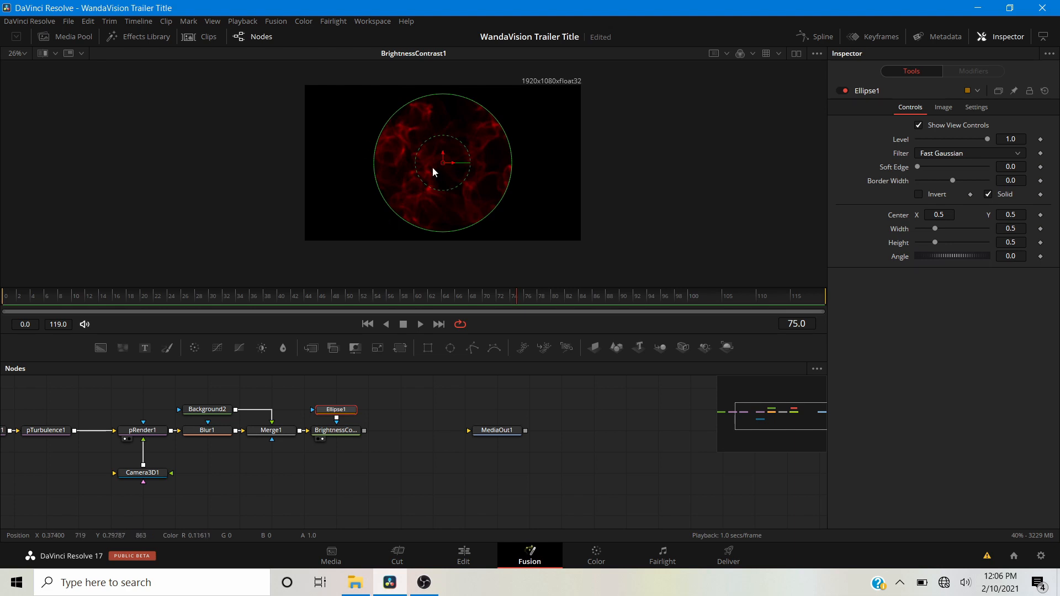
Flatten the ellipse mask to a height of about 0.076 and set its soft edge to 0.2
{"action": "left_click_drag", "start_coordinate": [442, 232], "coordinate": [442, 180]}
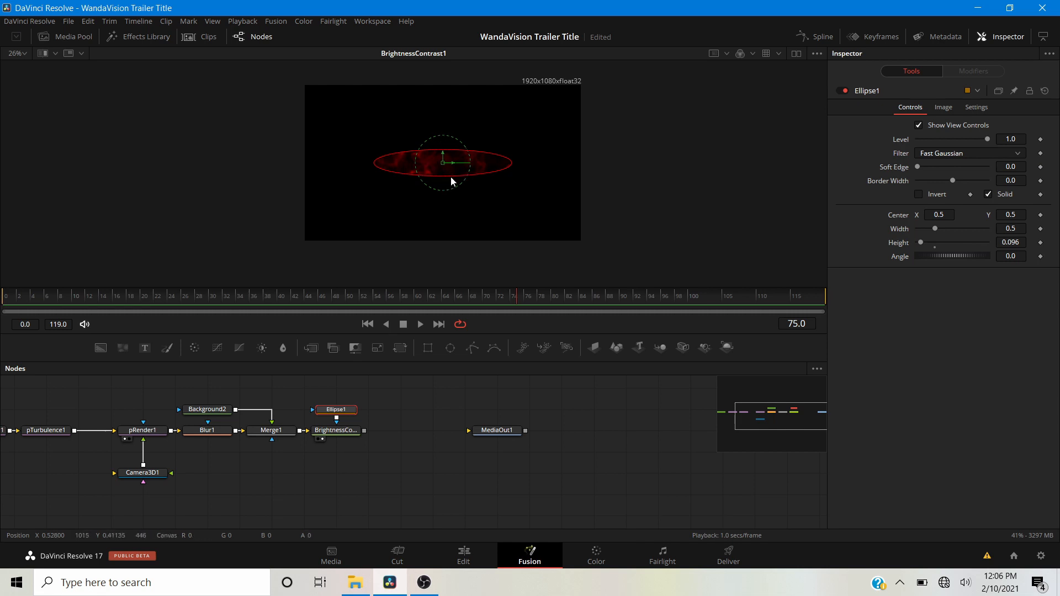
{"action": "left_click_drag", "start_coordinate": [451, 177], "coordinate": [450, 174]}
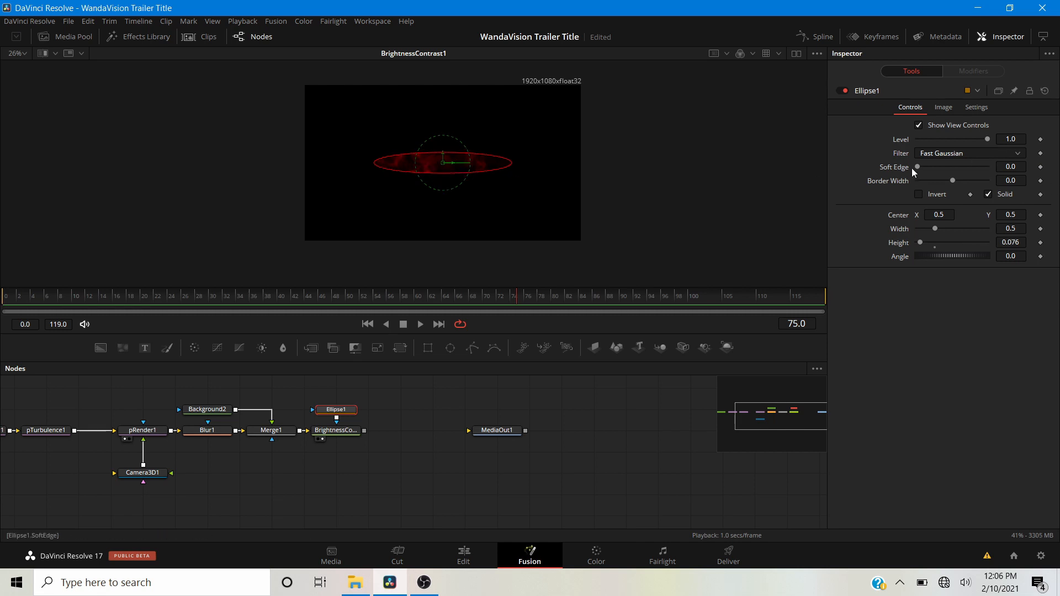
{"action": "left_click_drag", "start_coordinate": [917, 167], "coordinate": [988, 167]}
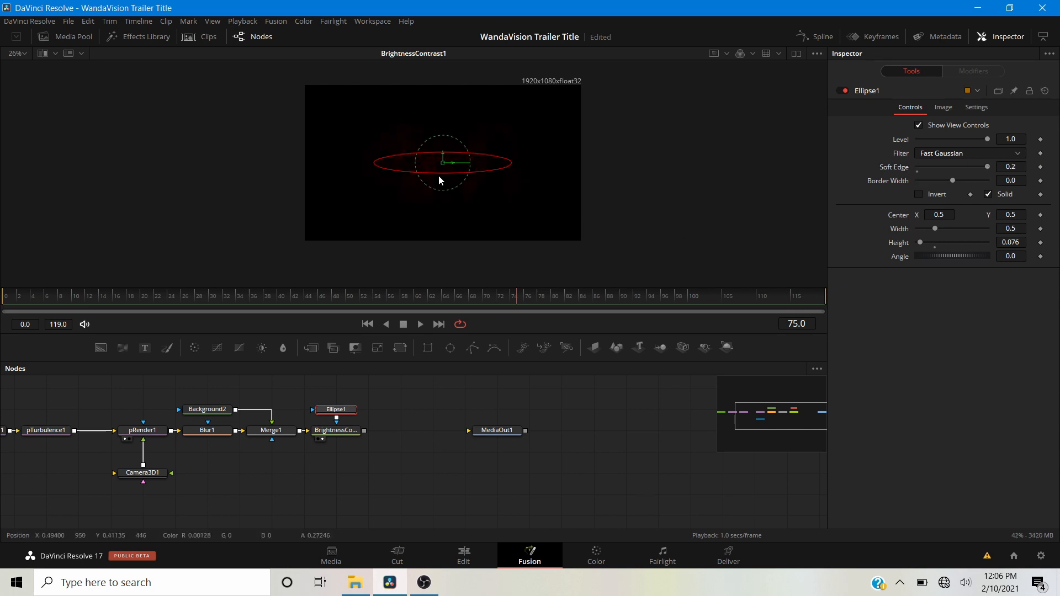
Resize the ellipse mask to a width of about 0.67 and height of about 0.13, and preview the smoke at frame 35
{"action": "scroll", "coordinate": [439, 174], "scroll_direction": "up", "scroll_amount": 2}
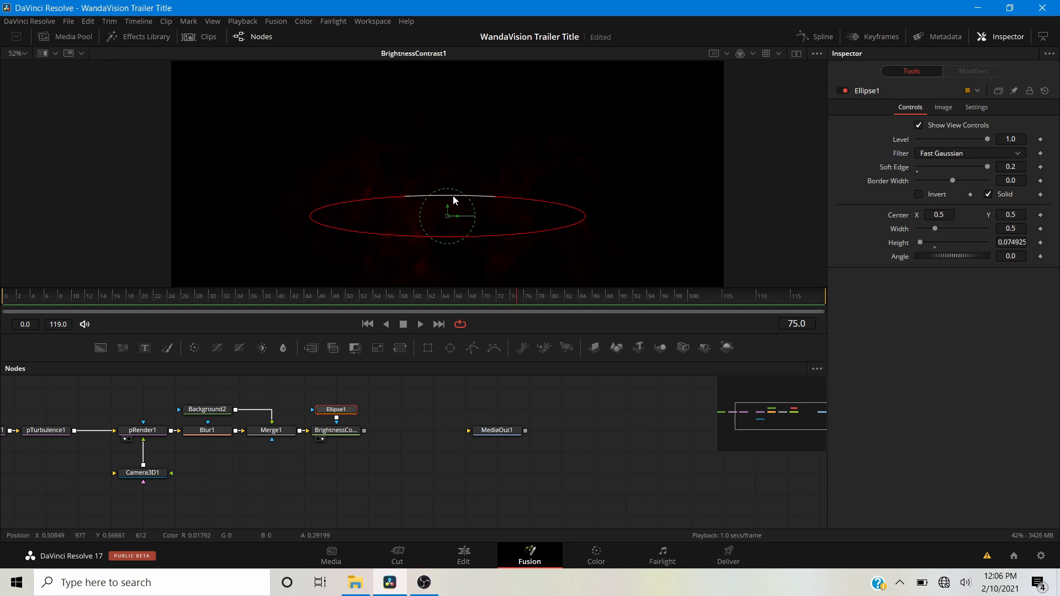
{"action": "left_click_drag", "start_coordinate": [452, 199], "coordinate": [464, 167]}
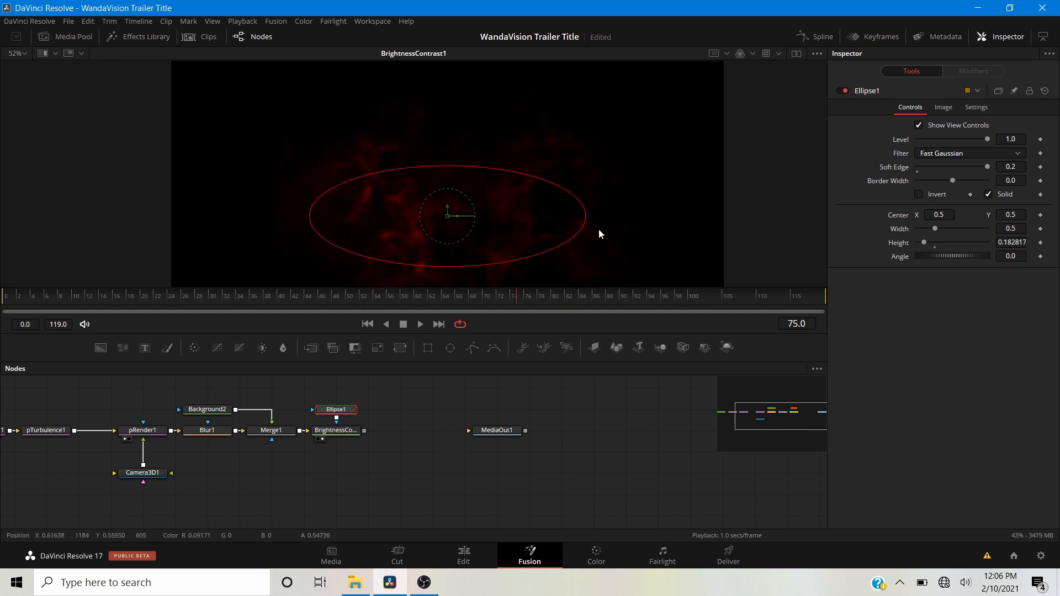
{"action": "left_click_drag", "start_coordinate": [586, 215], "coordinate": [681, 216]}
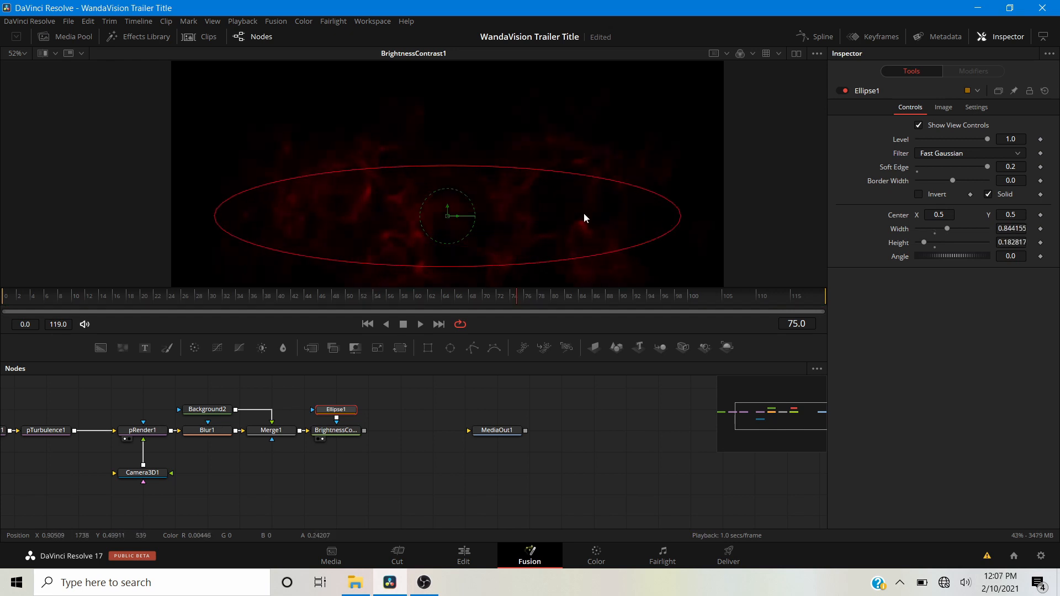
{"action": "scroll", "coordinate": [449, 171], "scroll_direction": "down", "scroll_amount": 3}
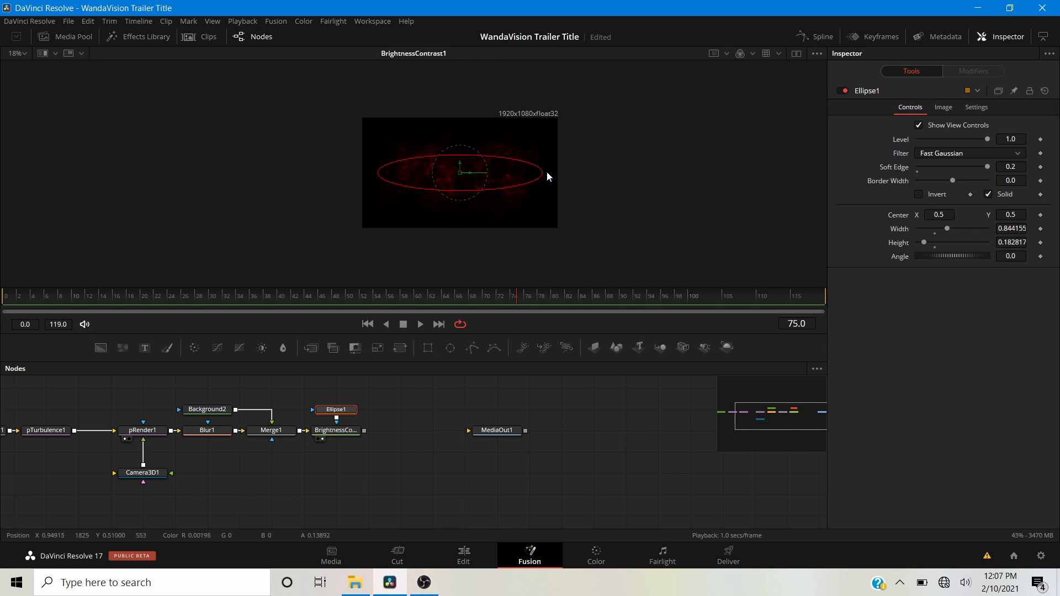
{"action": "left_click_drag", "start_coordinate": [545, 175], "coordinate": [525, 172]}
{"action": "left_click_drag", "start_coordinate": [459, 194], "coordinate": [463, 188]}
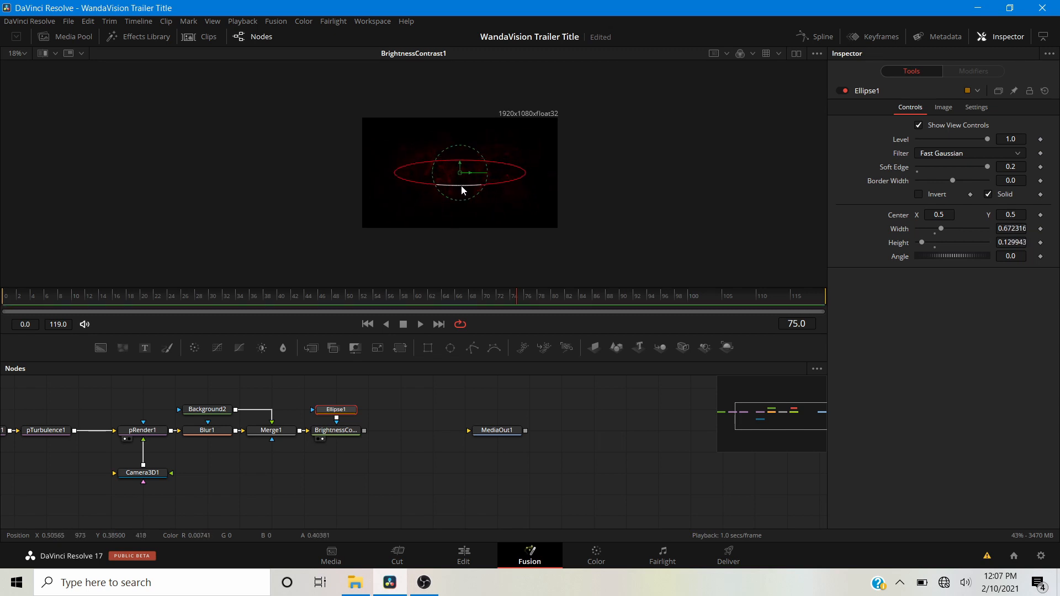
{"action": "left_click", "coordinate": [416, 389]}
{"action": "key", "text": "space"}
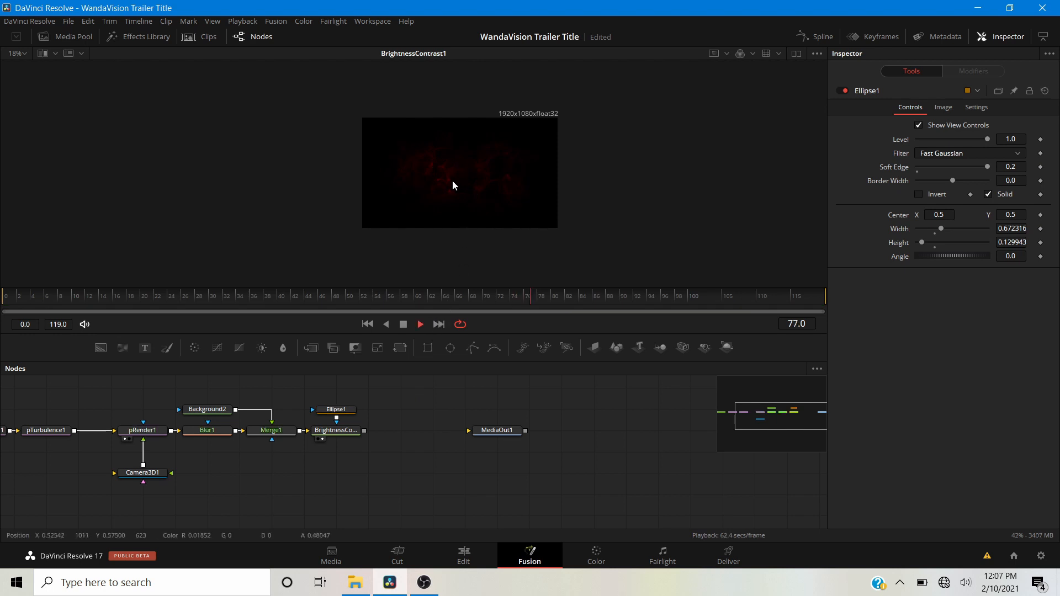
{"action": "key", "text": "ctrl+f"}
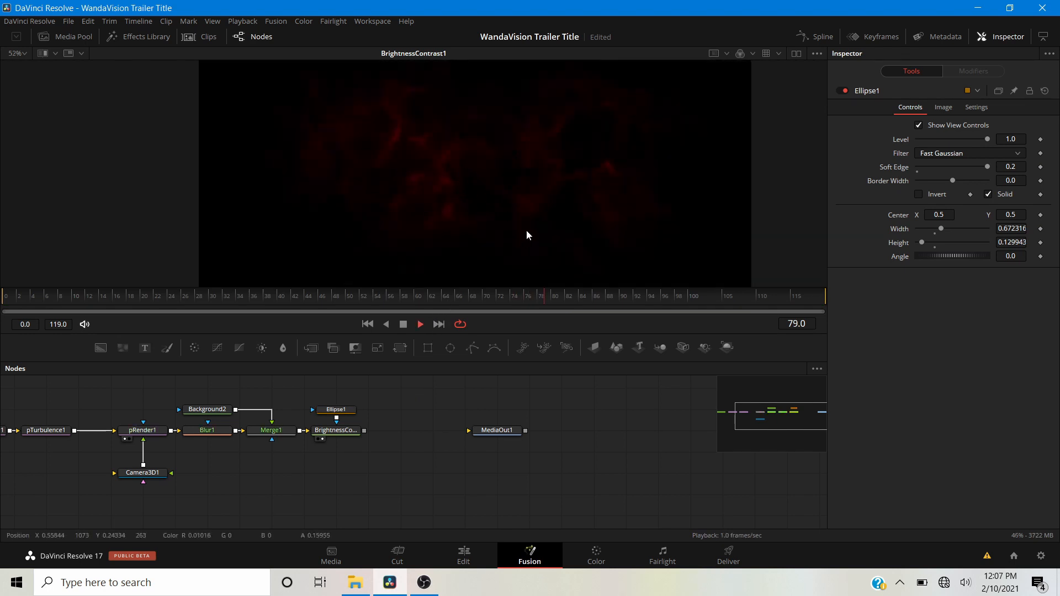
{"action": "key", "text": "space"}
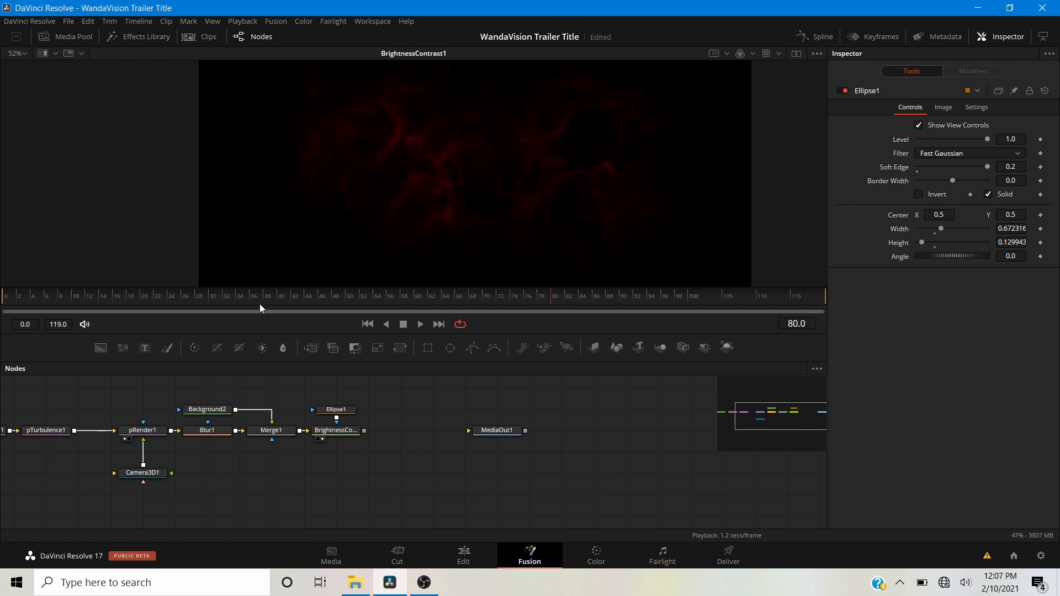
{"action": "left_click", "coordinate": [244, 296]}
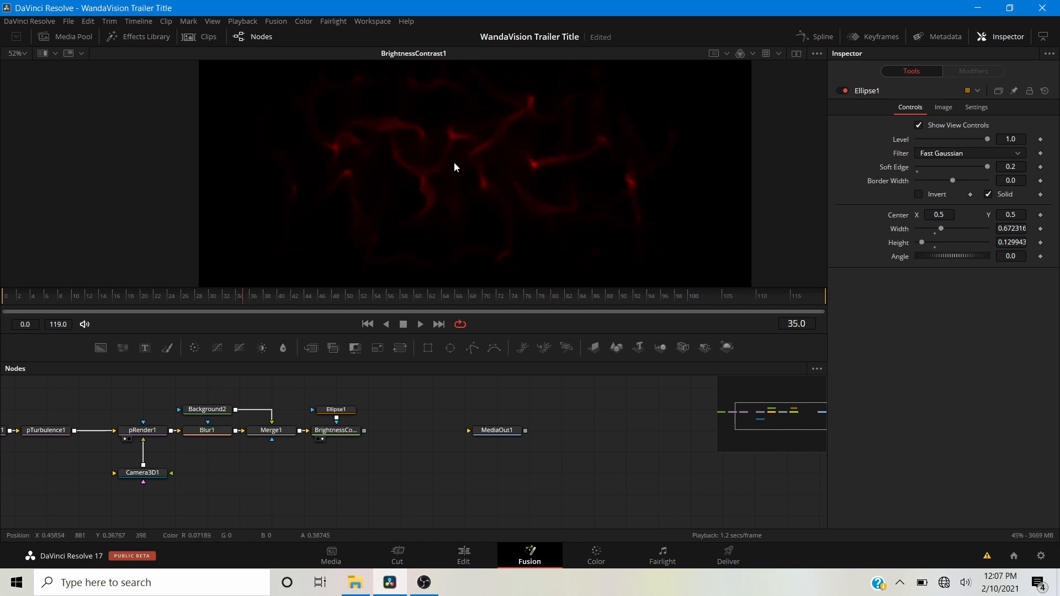
Make room before MediaOut1, add a second BrightnessContrast node after BrightnessContrast1, and show it in the viewer
{"action": "scroll", "coordinate": [454, 161], "scroll_direction": "down", "scroll_amount": 4}
{"action": "left_click_drag", "start_coordinate": [497, 431], "coordinate": [690, 432]}
{"action": "left_click_drag", "start_coordinate": [403, 430], "coordinate": [296, 442]}
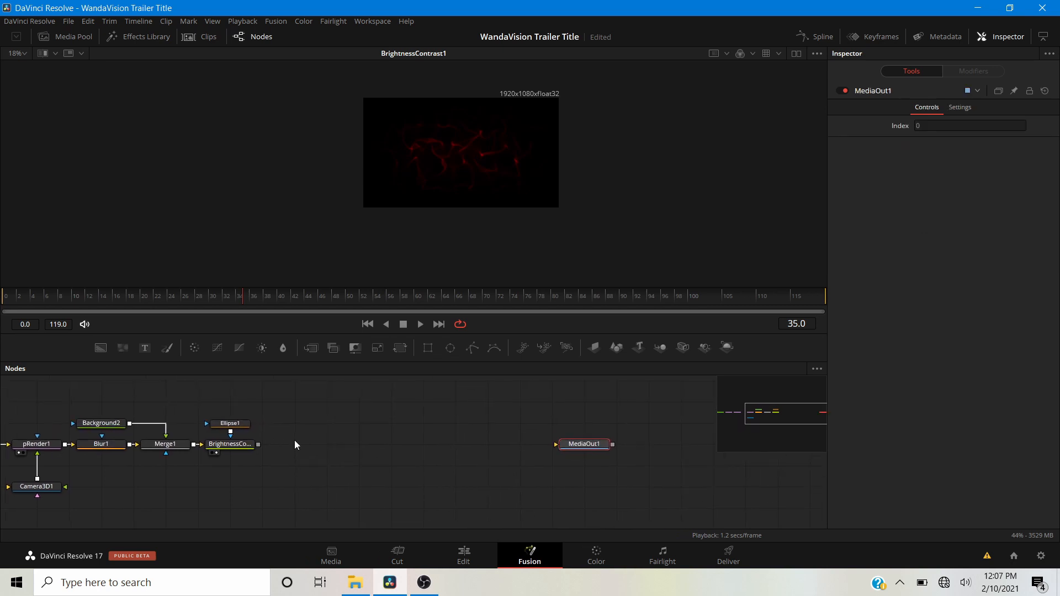
{"action": "left_click", "coordinate": [295, 445]}
{"action": "left_click", "coordinate": [219, 448]}
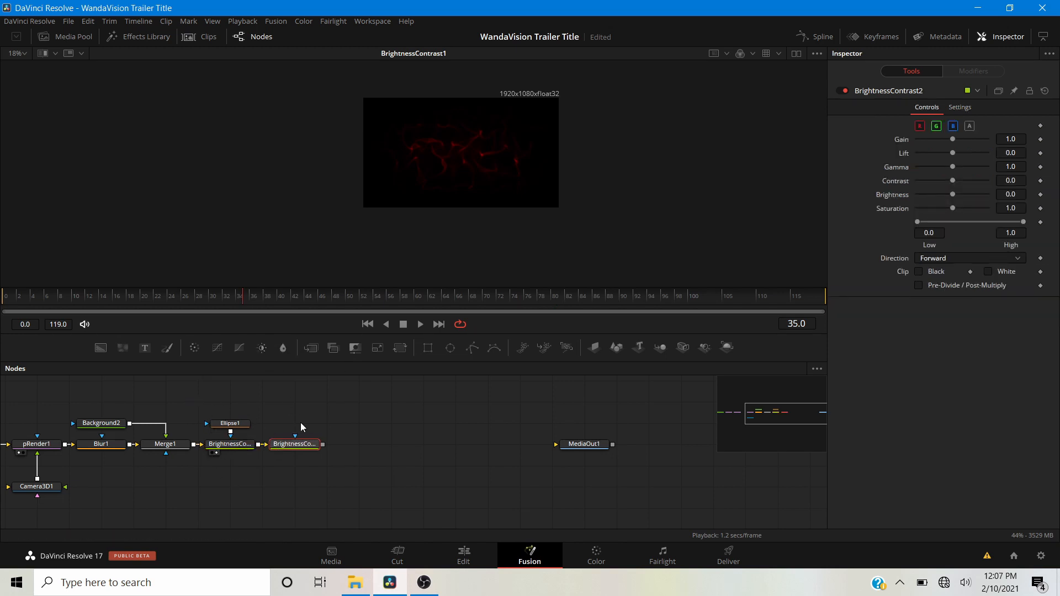
{"action": "mouse_move", "coordinate": [279, 453]}
{"action": "left_click", "coordinate": [281, 453]}
Keyframe BrightnessContrast2's gain from 0.0 at frame 0 to 1.0 at frame 36 and play back the smoke
{"action": "left_click_drag", "start_coordinate": [125, 296], "coordinate": [3, 296]}
{"action": "left_click", "coordinate": [1041, 140]}
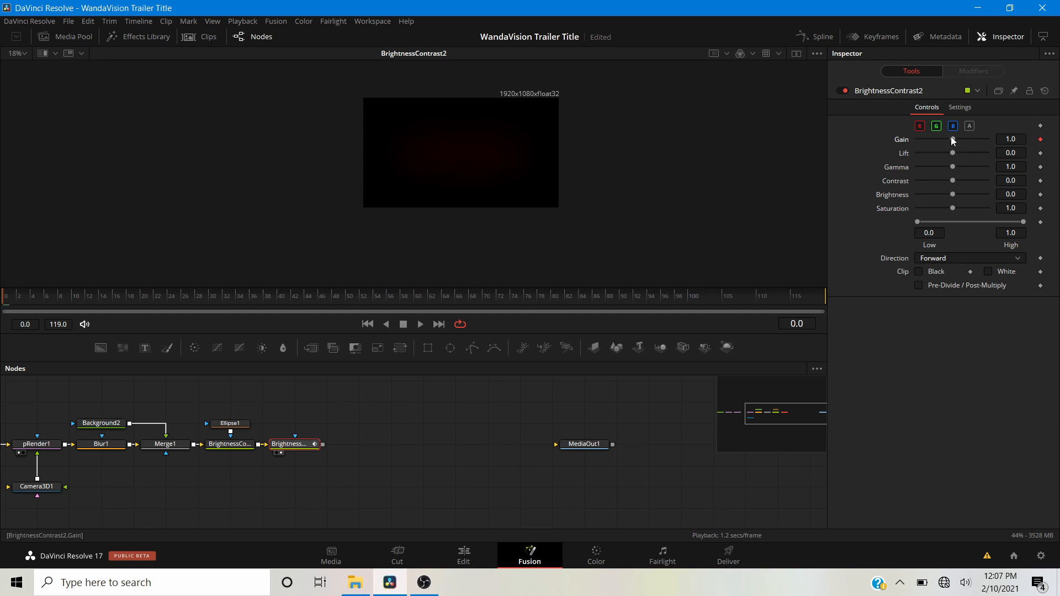
{"action": "left_click_drag", "start_coordinate": [953, 140], "coordinate": [884, 149]}
{"action": "left_click", "coordinate": [251, 296]}
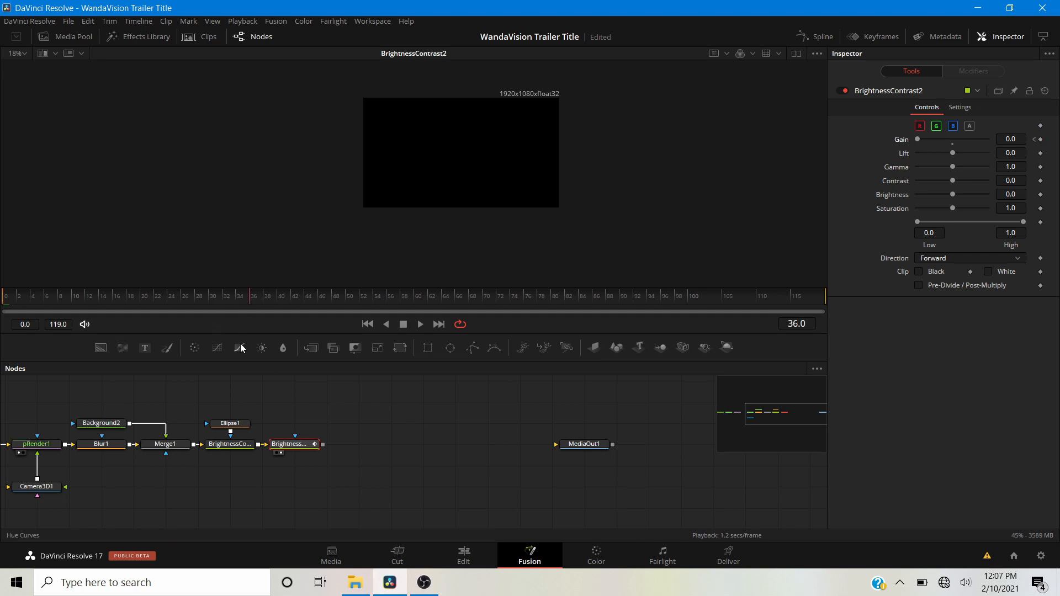
{"action": "left_click", "coordinate": [953, 143]}
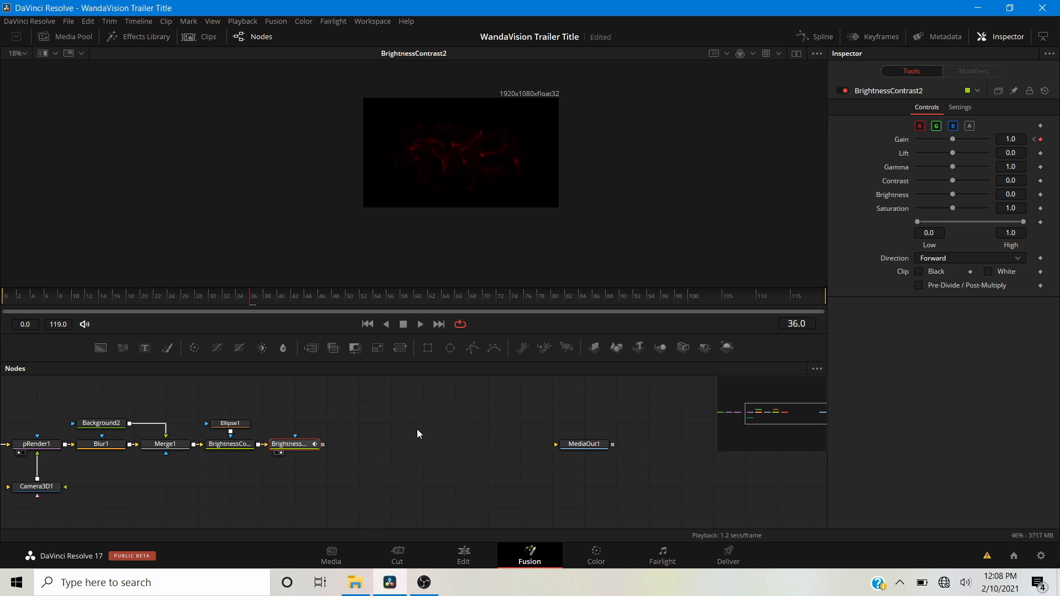
{"action": "key", "text": "space"}
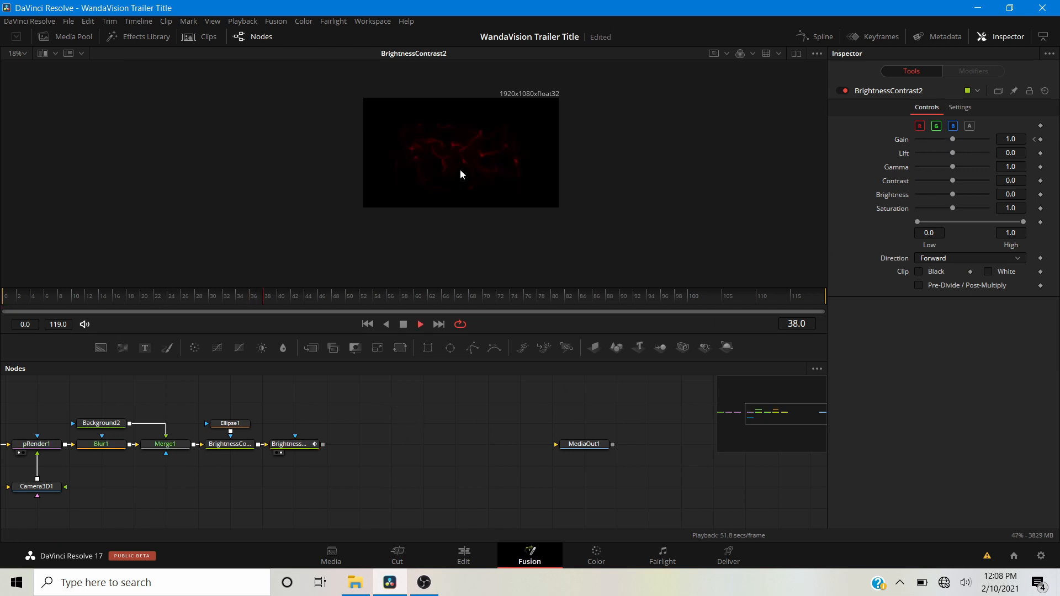
{"action": "scroll", "coordinate": [463, 154], "scroll_direction": "up", "scroll_amount": 4}
{"action": "scroll", "coordinate": [463, 155], "scroll_direction": "down", "scroll_amount": 2}
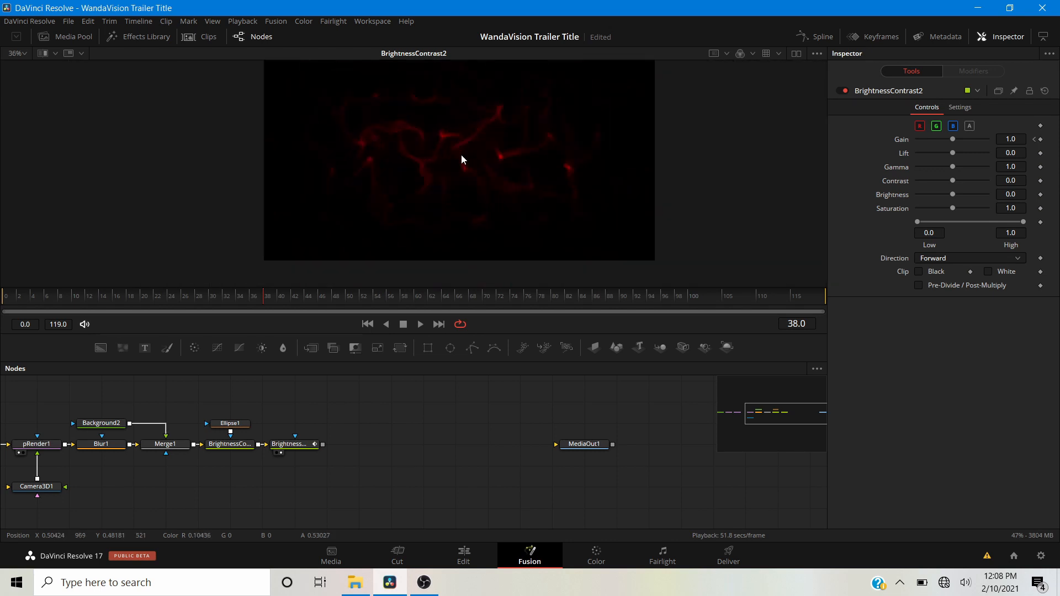
{"action": "key", "text": "space"}
Add a Text node in the empty area above the smoke nodes and show it in the viewer
{"action": "scroll", "coordinate": [416, 462], "scroll_direction": "down", "scroll_amount": 5}
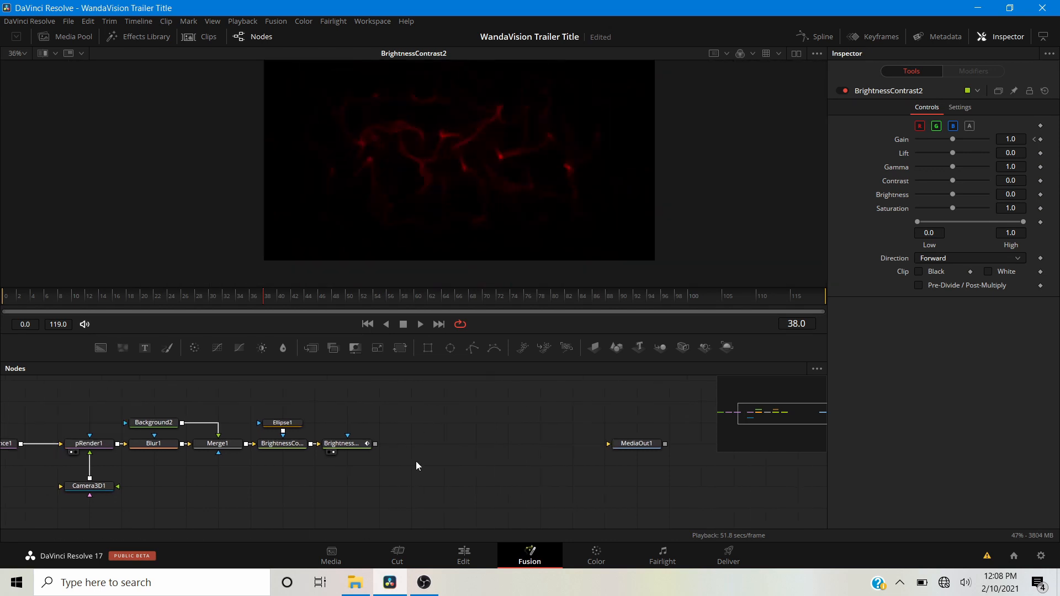
{"action": "scroll", "coordinate": [302, 446], "scroll_direction": "up", "scroll_amount": 2}
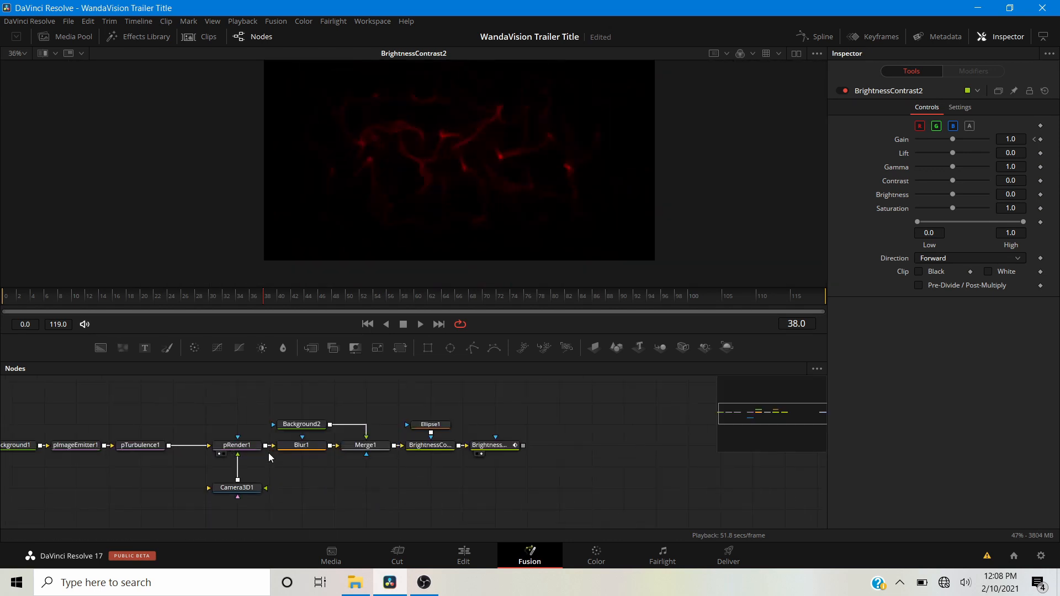
{"action": "scroll", "coordinate": [322, 481], "scroll_direction": "up", "scroll_amount": 1}
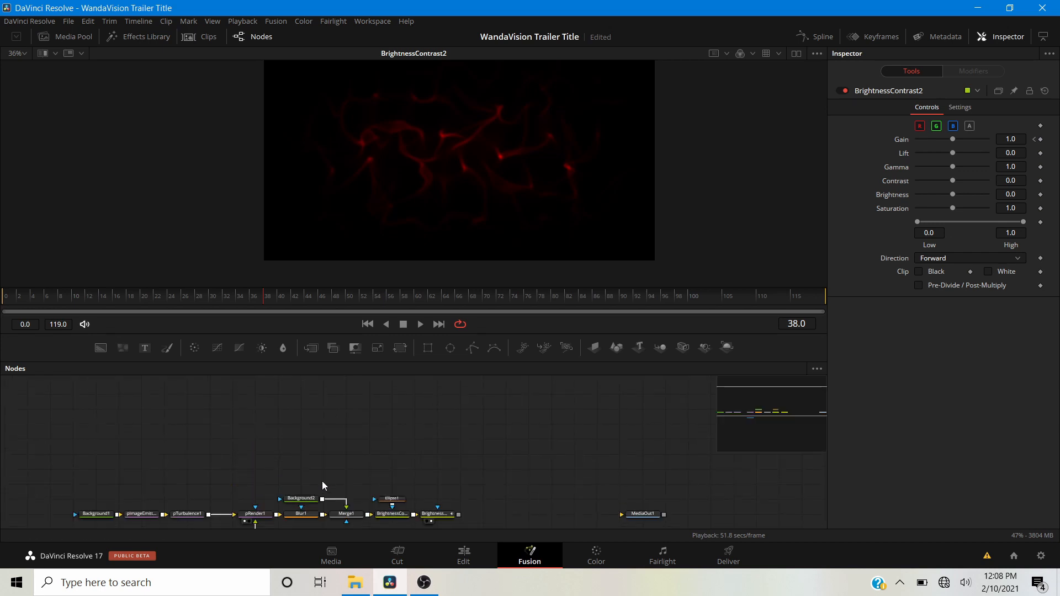
{"action": "scroll", "coordinate": [320, 479], "scroll_direction": "down", "scroll_amount": 1}
{"action": "scroll", "coordinate": [320, 467], "scroll_direction": "up", "scroll_amount": 2}
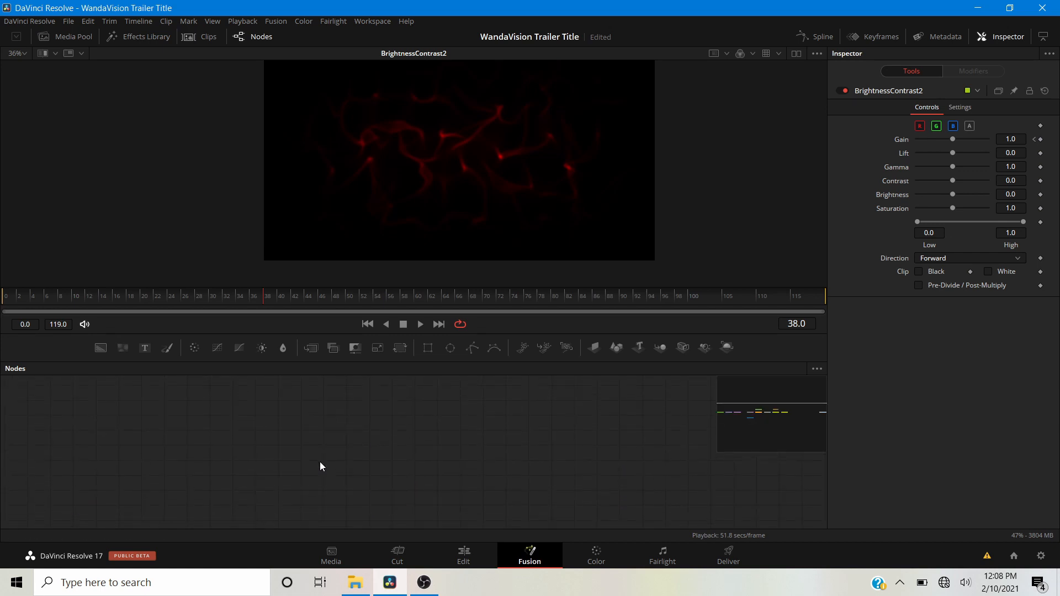
{"action": "scroll", "coordinate": [320, 465], "scroll_direction": "down", "scroll_amount": 2}
{"action": "scroll", "coordinate": [320, 465], "scroll_direction": "up", "scroll_amount": 3}
{"action": "left_click_drag", "start_coordinate": [143, 351], "coordinate": [132, 457]}
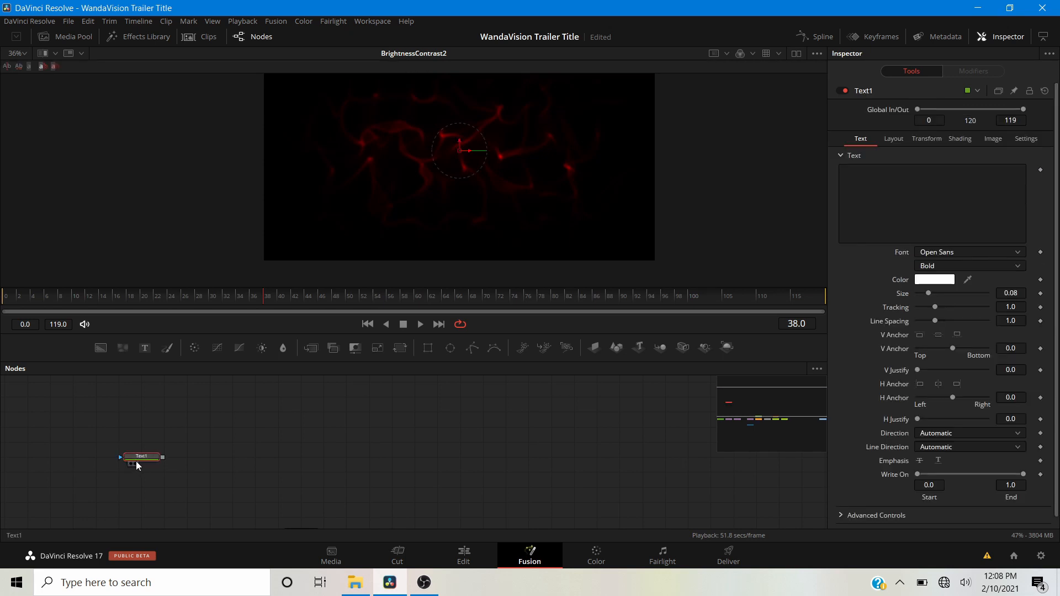
{"action": "left_click", "coordinate": [135, 464]}
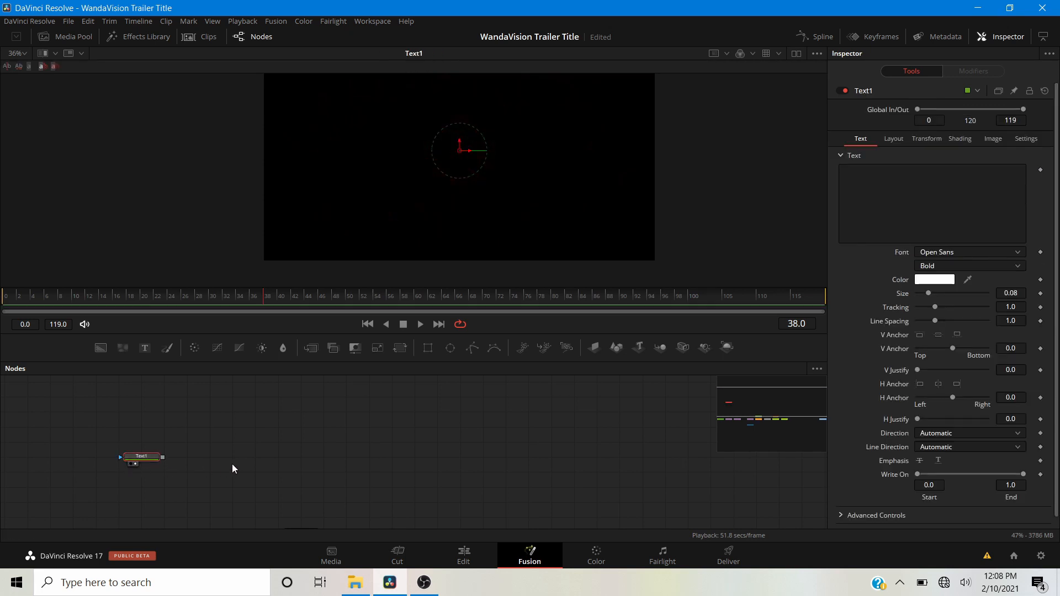
Enter "TRAILER TITLE" as the text of Text1
{"action": "left_click", "coordinate": [867, 184]}
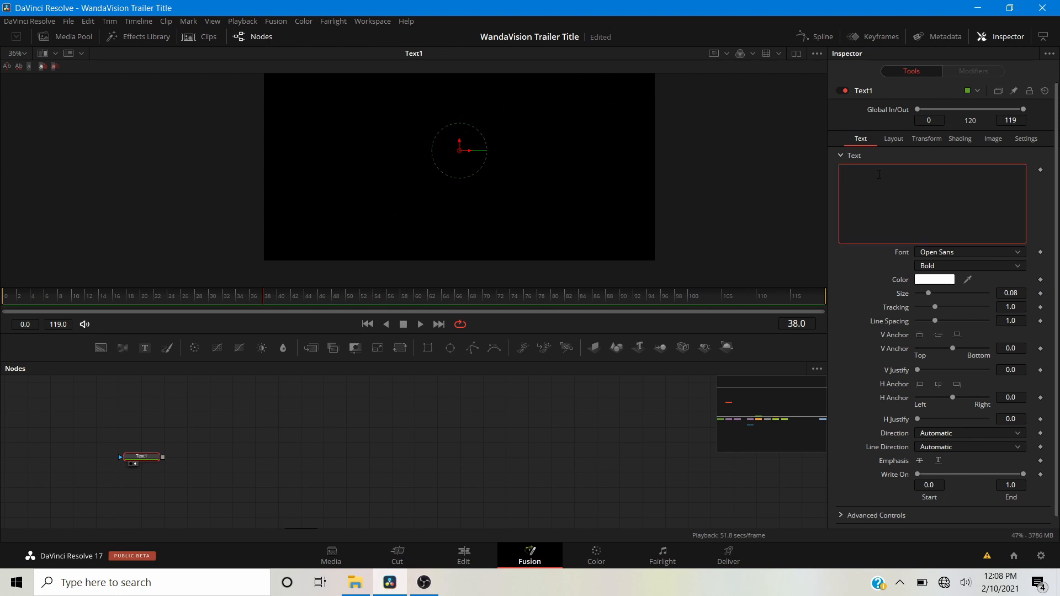
{"action": "type", "text": "TRAILER"}
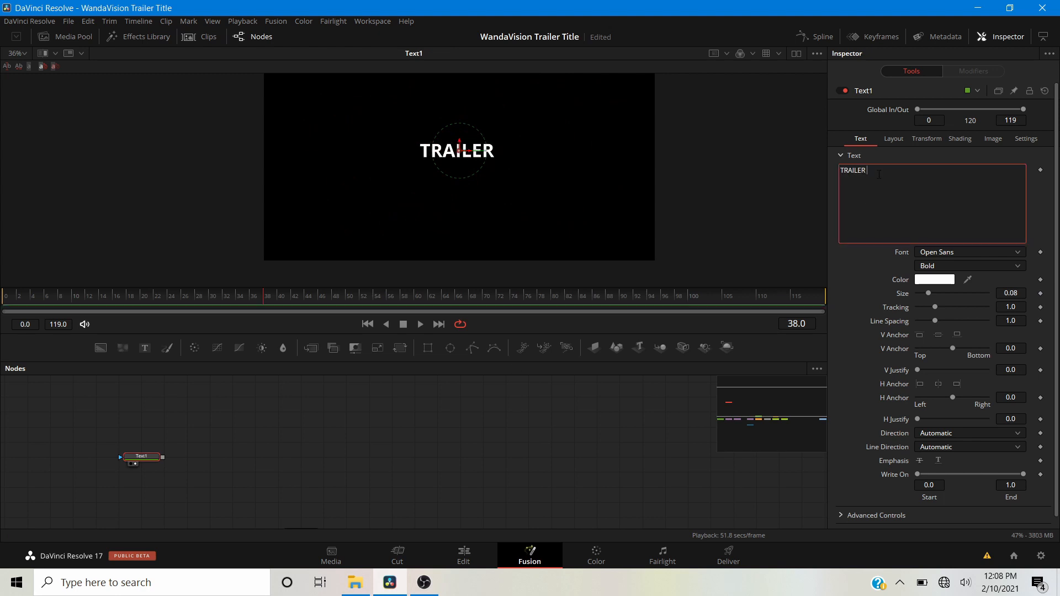
{"action": "type", "text": " TIT"}
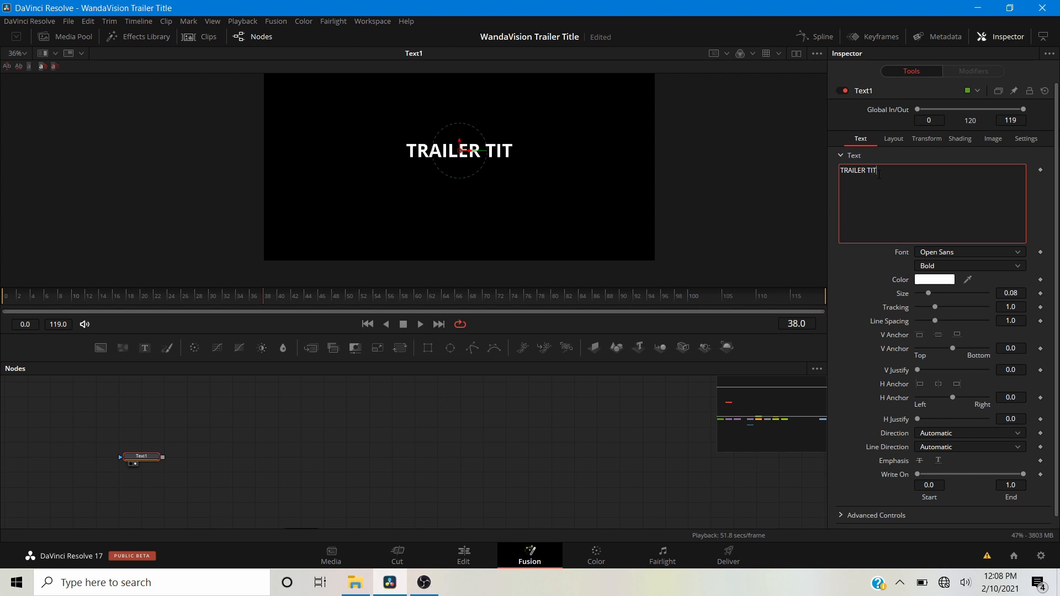
{"action": "type", "text": "LE"}
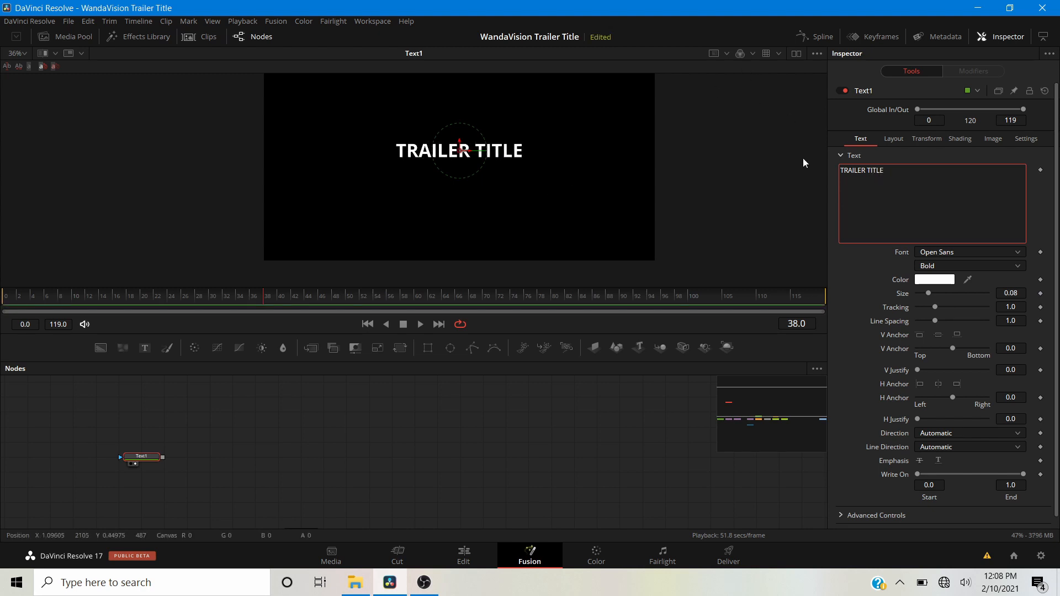
Set the title's font to Astrohead FREE, try a slightly larger text size, and reset the size to its default
{"action": "scroll", "coordinate": [458, 157], "scroll_direction": "up", "scroll_amount": 5}
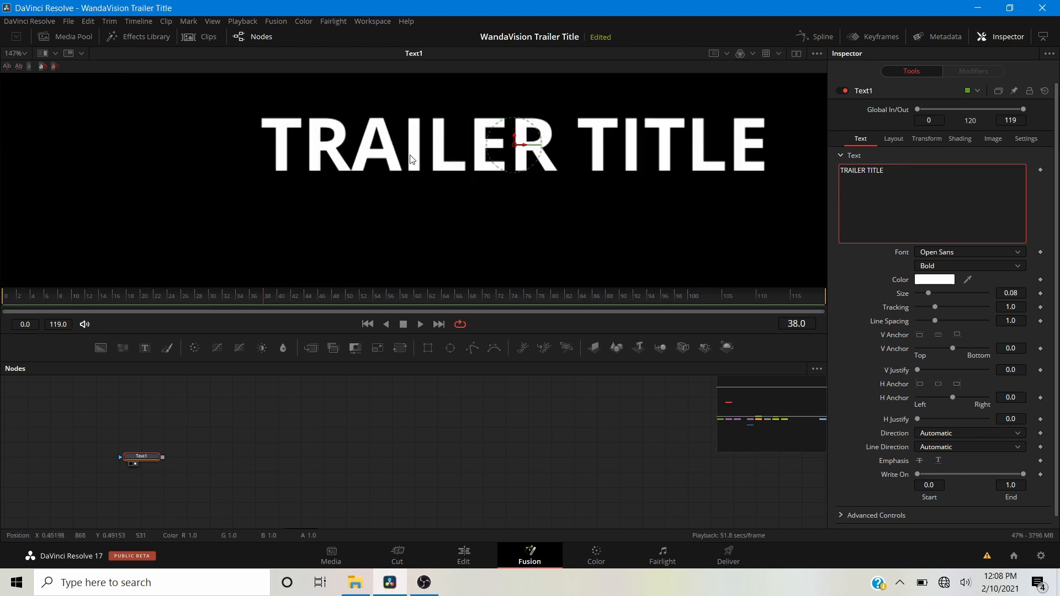
{"action": "left_click", "coordinate": [956, 254]}
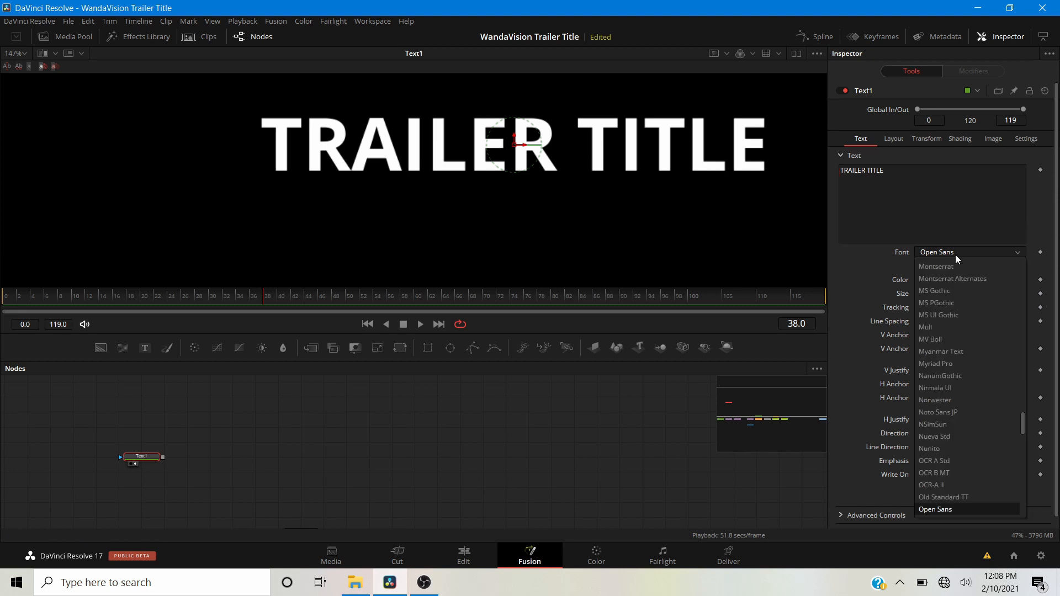
{"action": "key", "text": "a"}
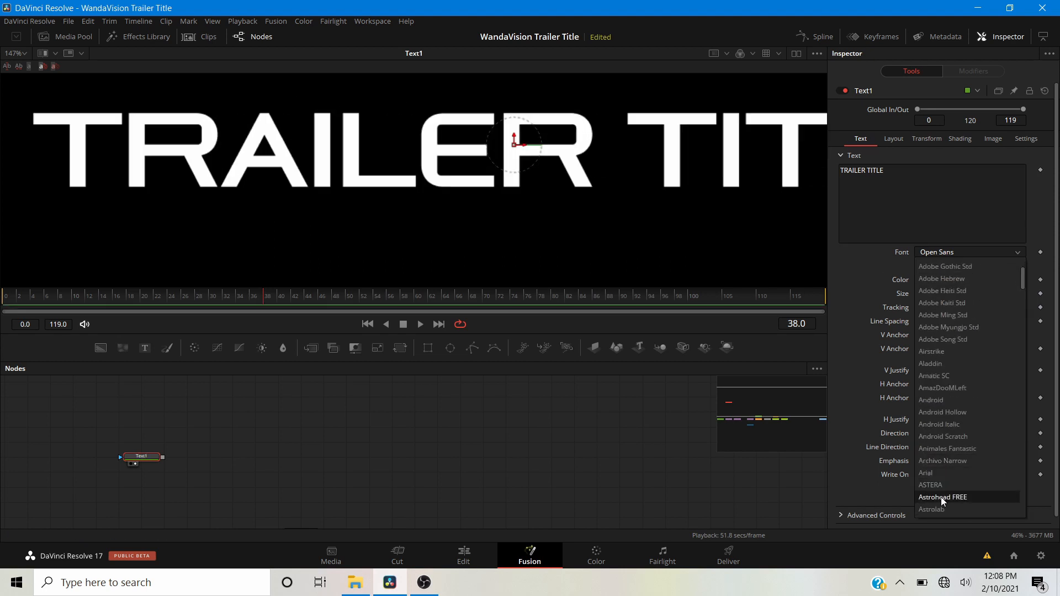
{"action": "left_click", "coordinate": [942, 497]}
{"action": "scroll", "coordinate": [524, 229], "scroll_direction": "down", "scroll_amount": 5}
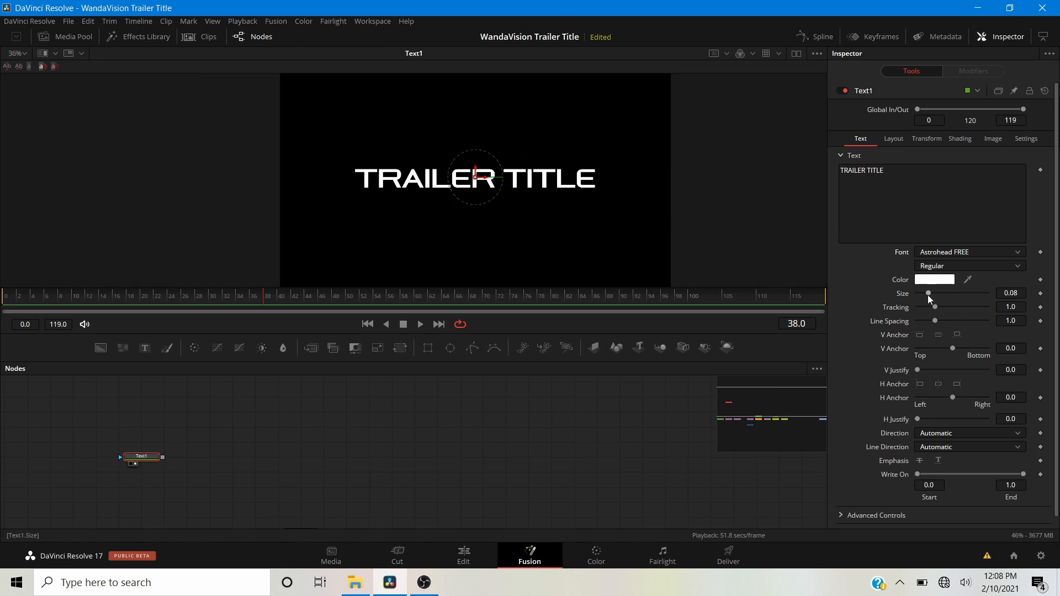
{"action": "left_click_drag", "start_coordinate": [927, 295], "coordinate": [932, 295]}
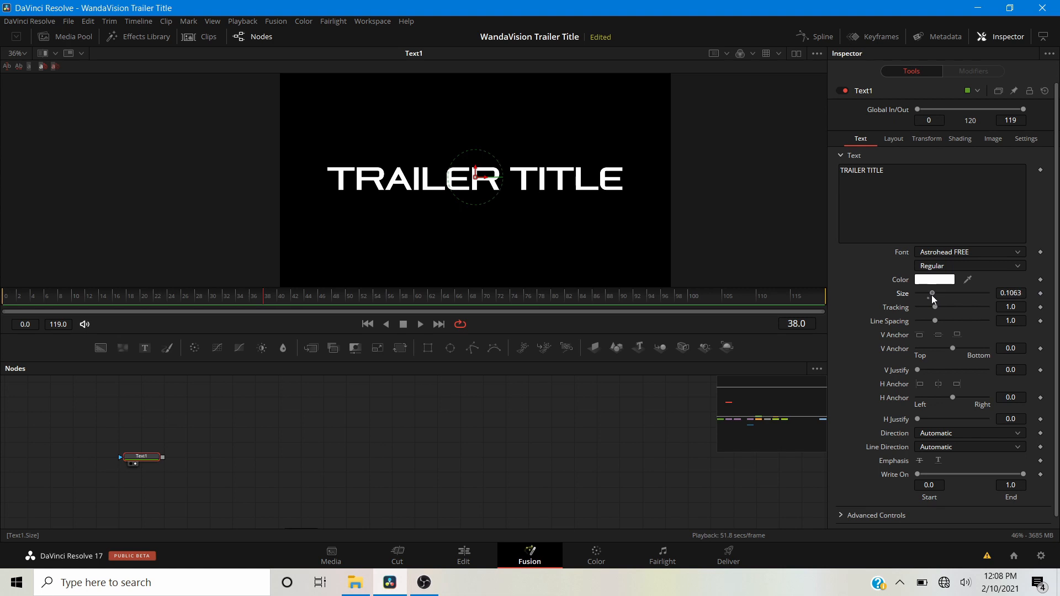
{"action": "double_click", "coordinate": [903, 293]}
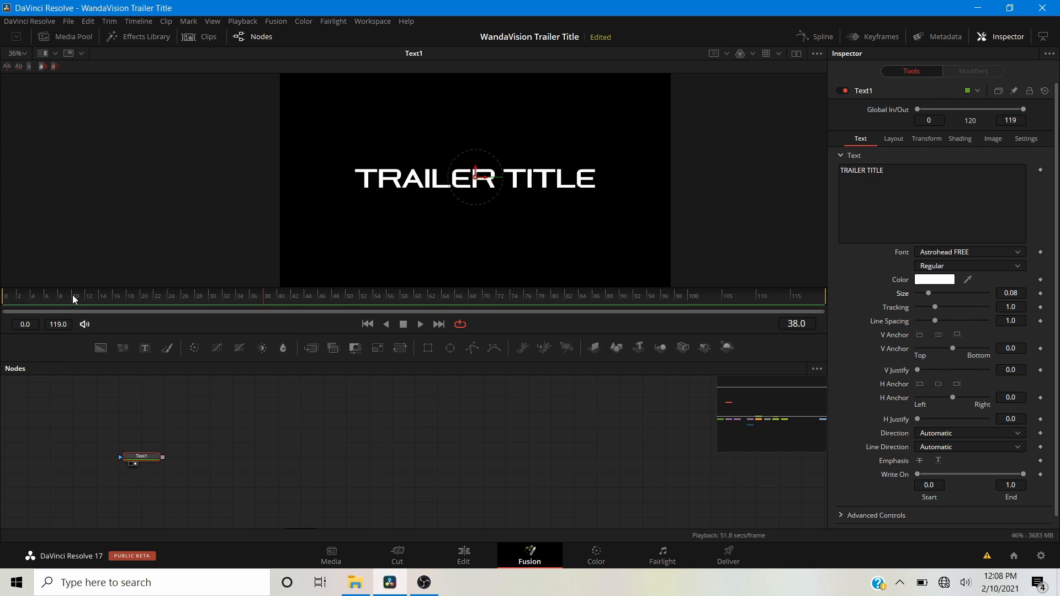
Keyframe Text1's tracking at frame 0 and set it to 1.26
{"action": "left_click_drag", "start_coordinate": [73, 301], "coordinate": [5, 299]}
{"action": "left_click", "coordinate": [1040, 307]}
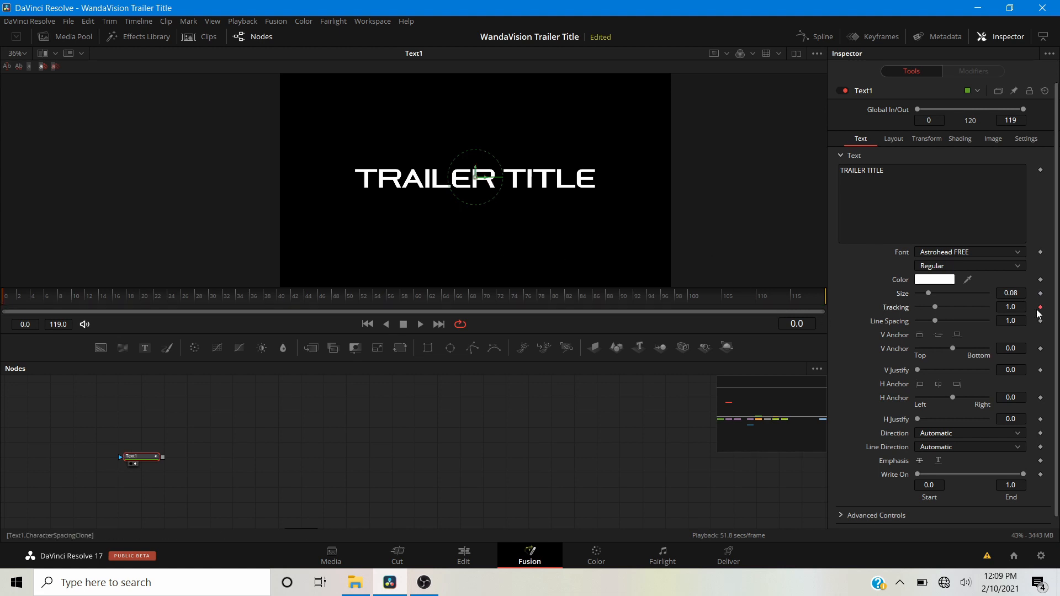
{"action": "left_click_drag", "start_coordinate": [938, 308], "coordinate": [942, 309]}
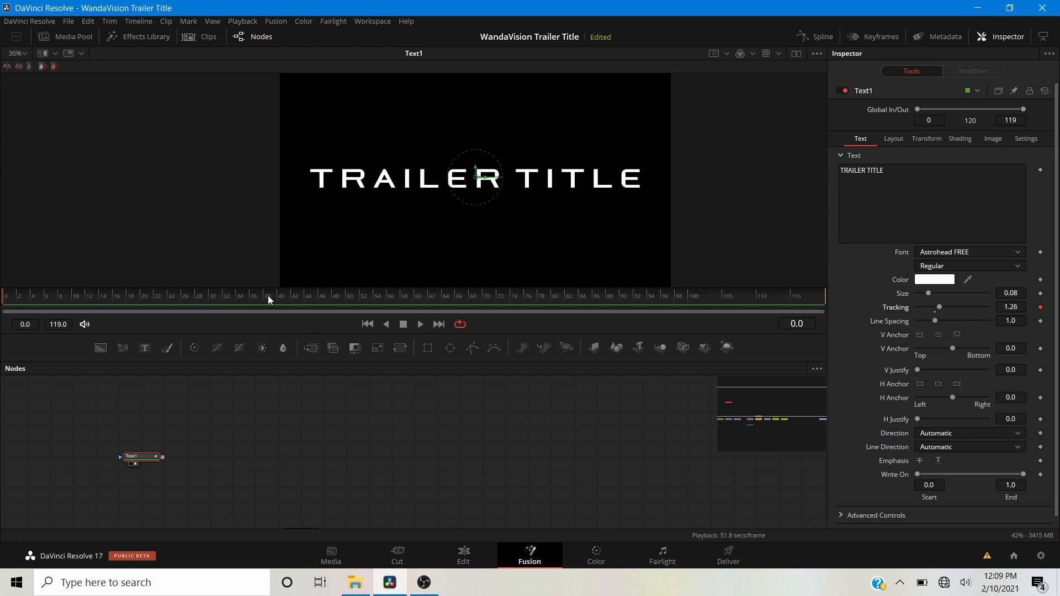
Keyframe a lower tracking value for the title at frame 119 and play back the animation from around frame 31
{"action": "left_click", "coordinate": [810, 296]}
{"action": "left_click", "coordinate": [825, 297]}
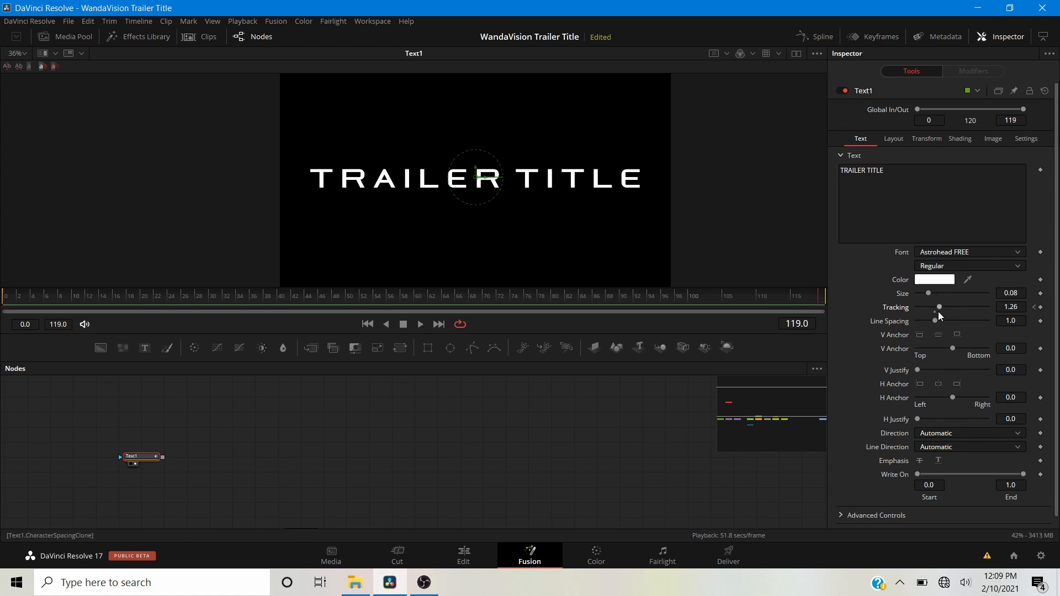
{"action": "left_click_drag", "start_coordinate": [940, 305], "coordinate": [939, 305]}
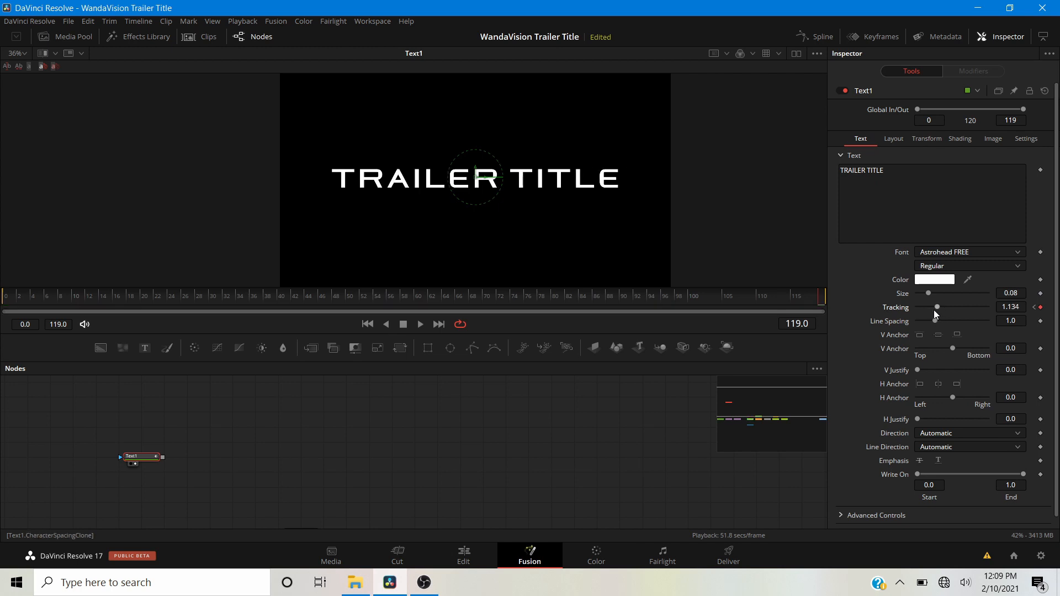
{"action": "left_click_drag", "start_coordinate": [939, 306], "coordinate": [935, 306]}
{"action": "left_click", "coordinate": [502, 406]}
{"action": "double_click", "coordinate": [933, 313]}
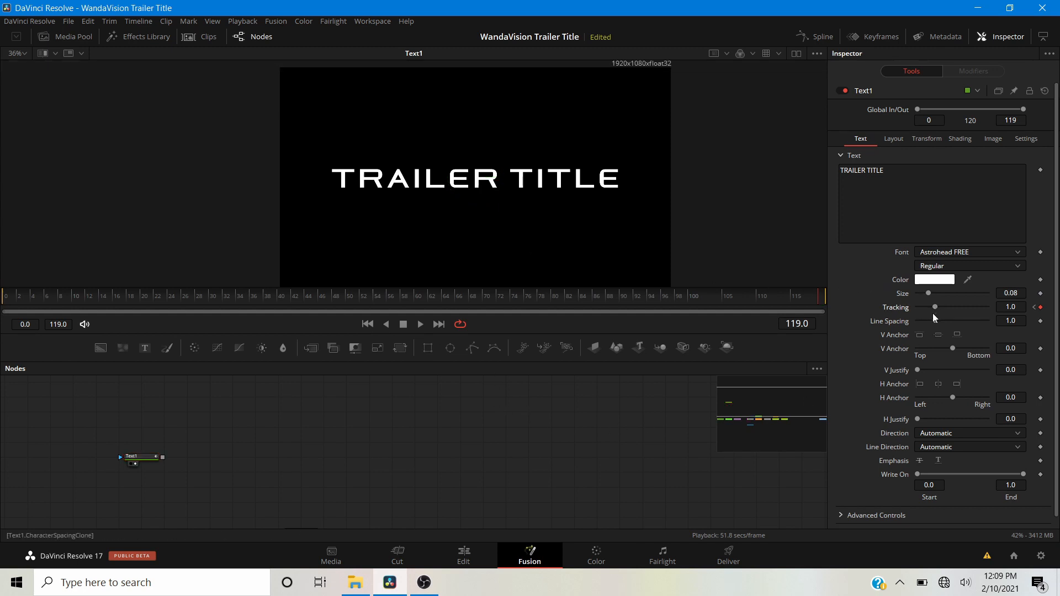
{"action": "left_click_drag", "start_coordinate": [933, 305], "coordinate": [942, 306]}
{"action": "left_click", "coordinate": [216, 297]}
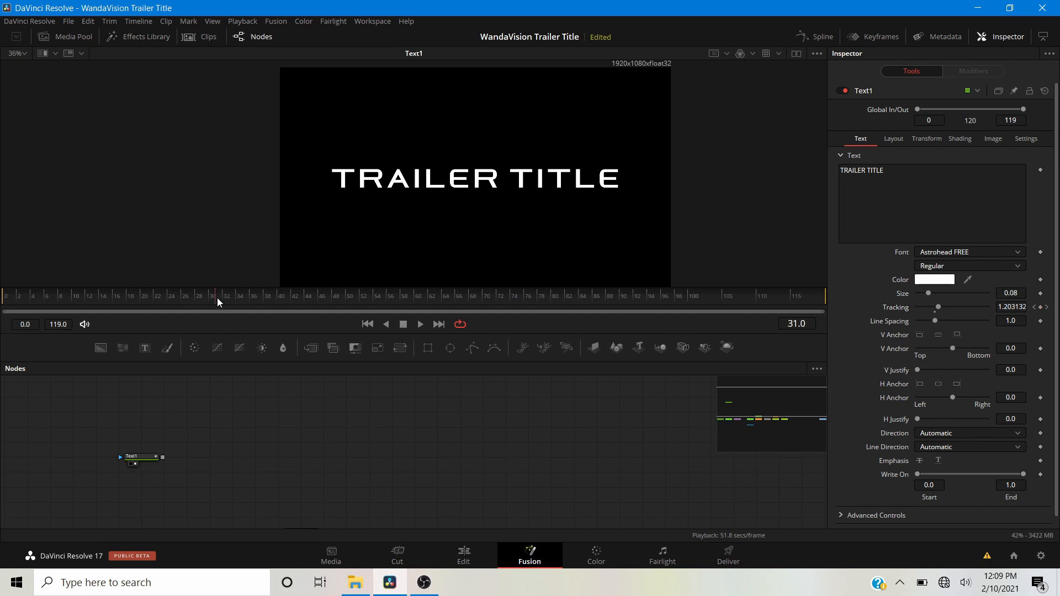
{"action": "key", "text": "space"}
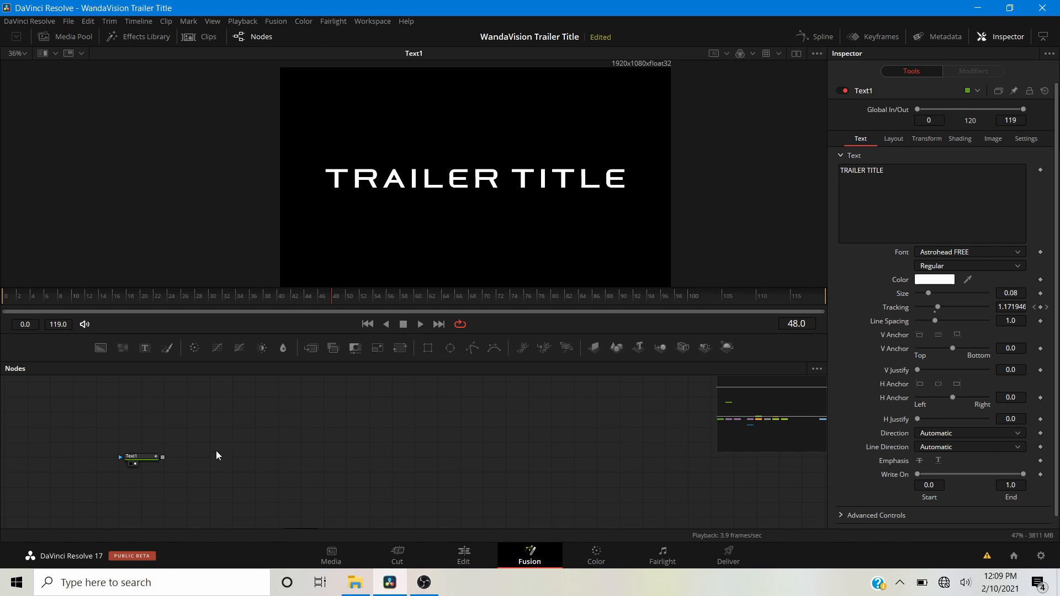
Add a Blur node after Text1 and show it in the viewer
{"action": "left_click", "coordinate": [147, 458]}
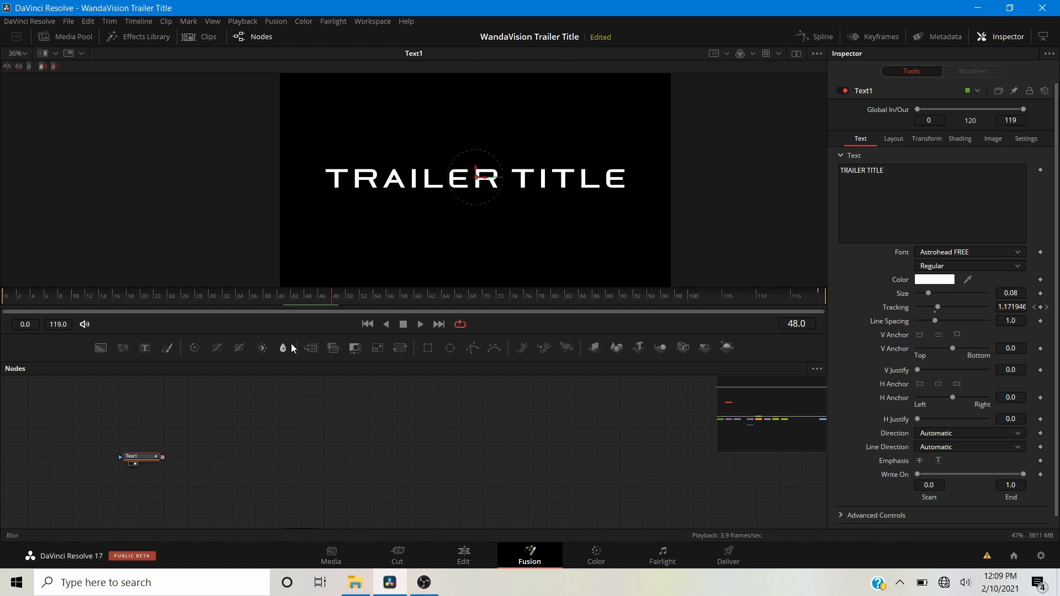
{"action": "left_click_drag", "start_coordinate": [281, 348], "coordinate": [177, 463]}
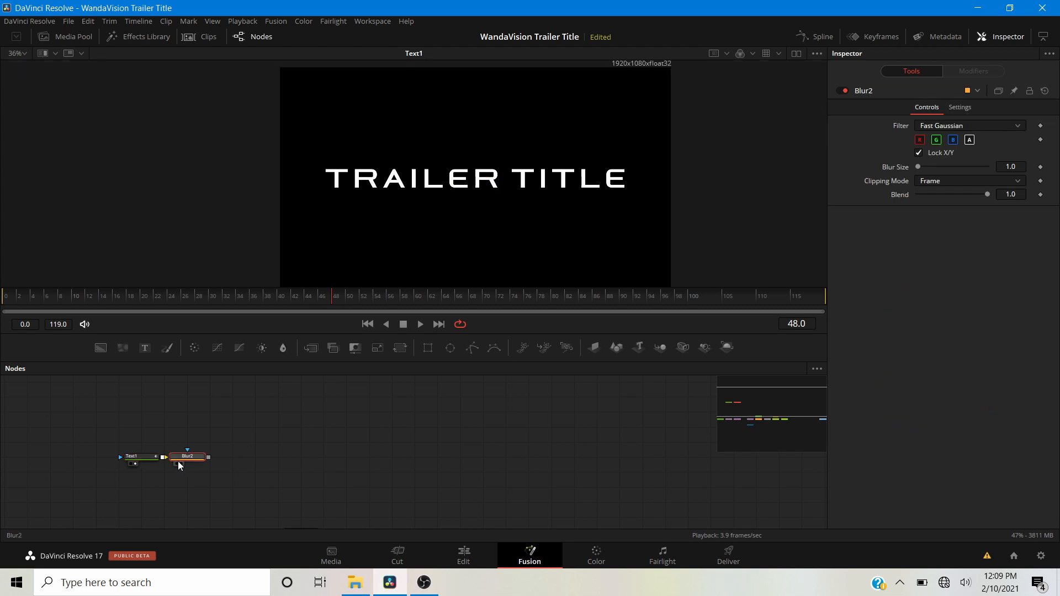
{"action": "key", "text": "1"}
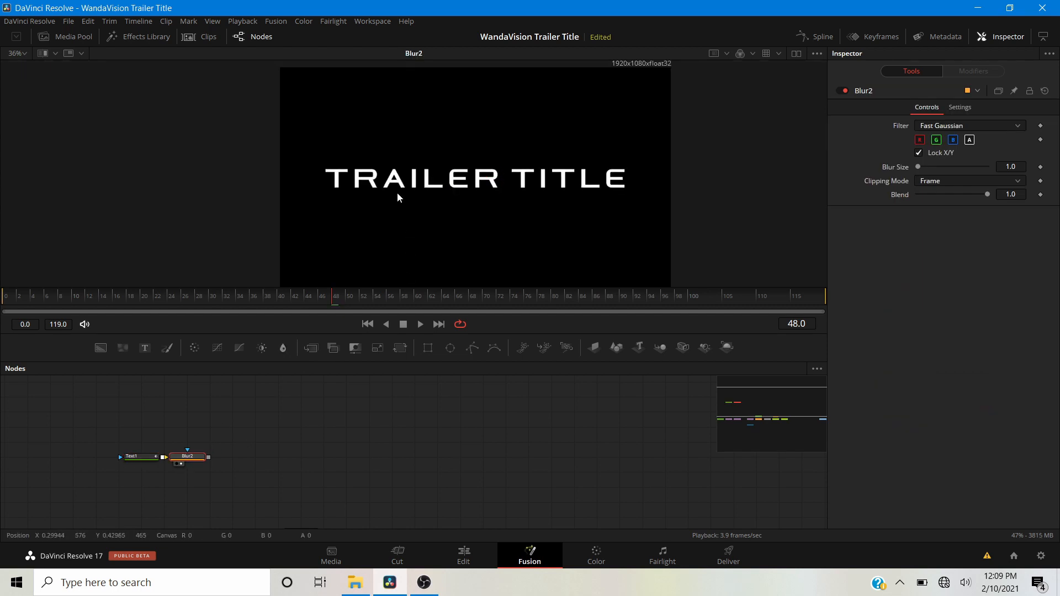
Set Blur2's blur size to 3.0 and check the softened letter edges up close
{"action": "scroll", "coordinate": [397, 192], "scroll_direction": "up", "scroll_amount": 6}
{"action": "left_click", "coordinate": [1011, 167]}
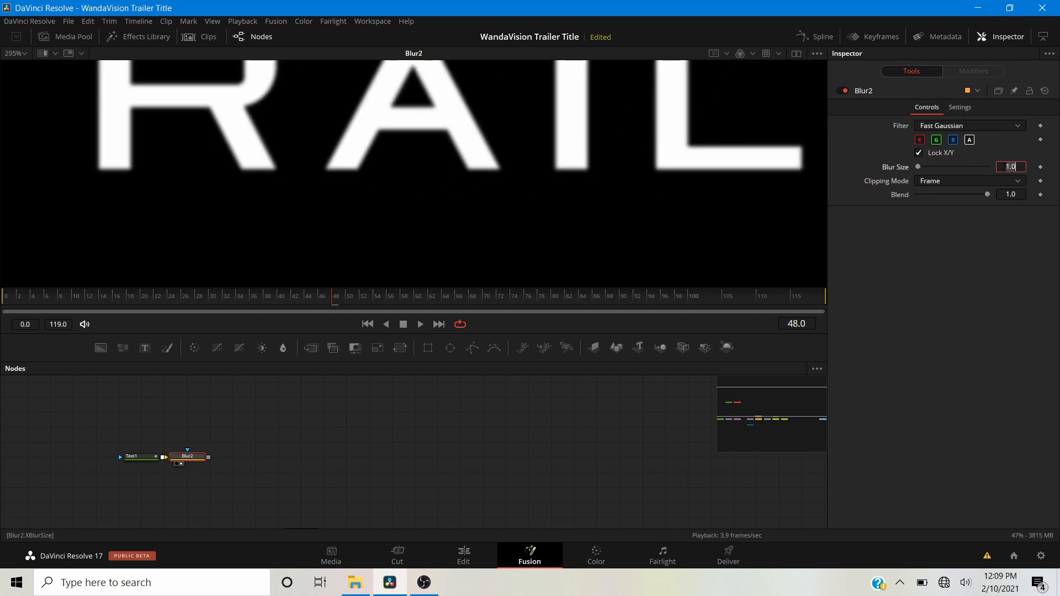
{"action": "type", "text": "3"}
{"action": "key", "text": "Return"}
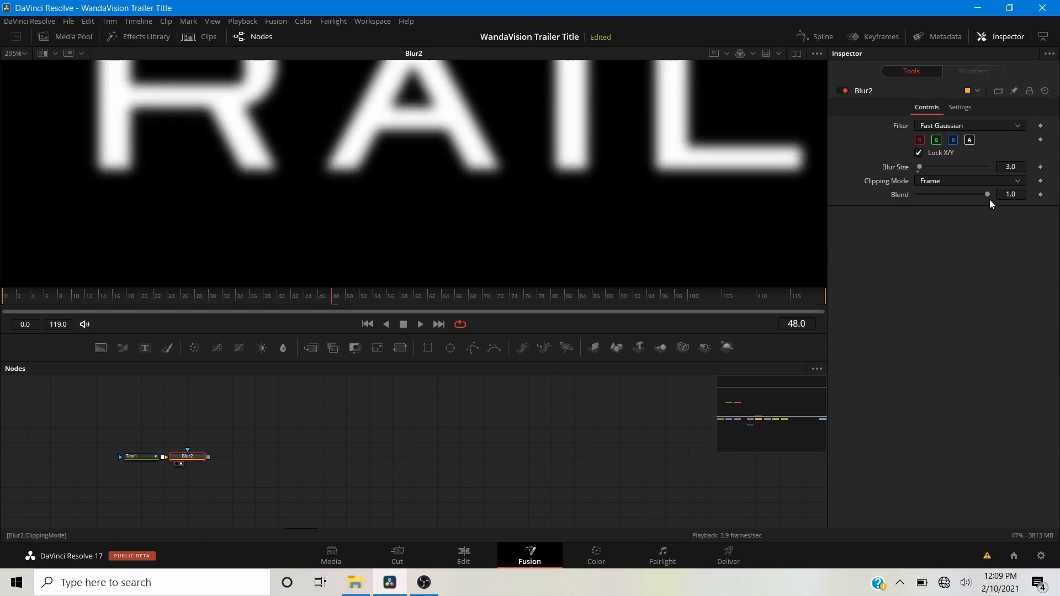
{"action": "scroll", "coordinate": [518, 175], "scroll_direction": "down", "scroll_amount": 4}
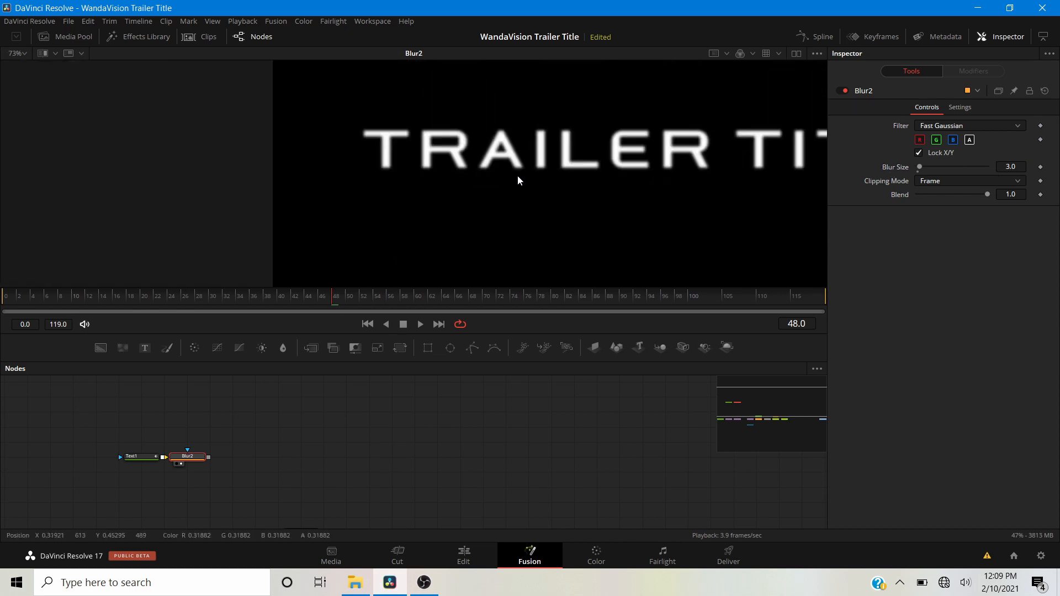
{"action": "left_click_drag", "start_coordinate": [592, 200], "coordinate": [535, 212]}
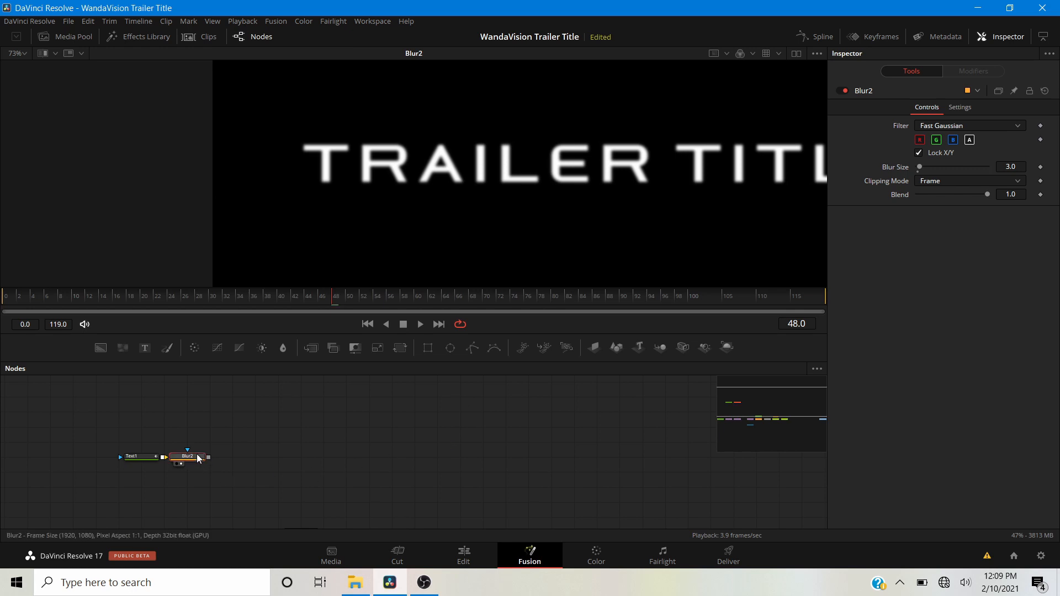
Add a Create Bump Map node after Blur2 and show it in the viewer
{"action": "key", "text": "shift+space"}
{"action": "type", "text": "cre"}
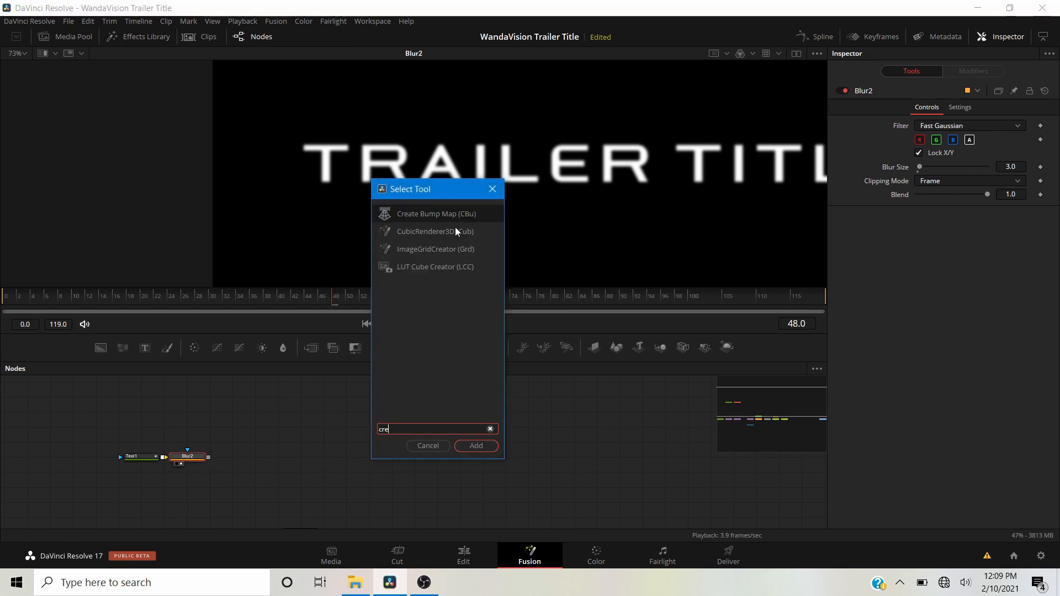
{"action": "left_click", "coordinate": [425, 218]}
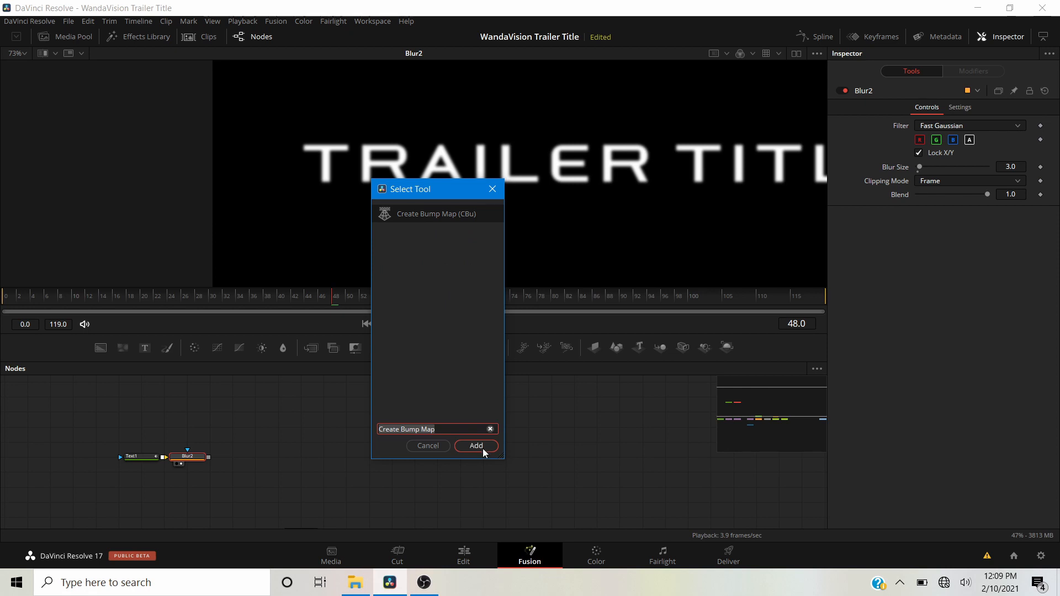
{"action": "left_click", "coordinate": [481, 447]}
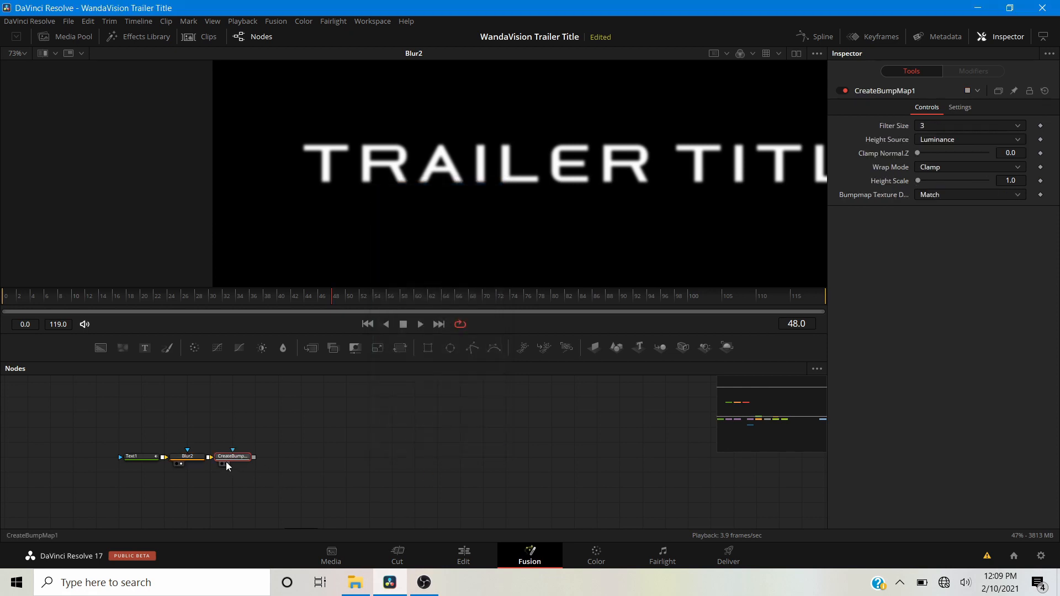
{"action": "left_click", "coordinate": [226, 463]}
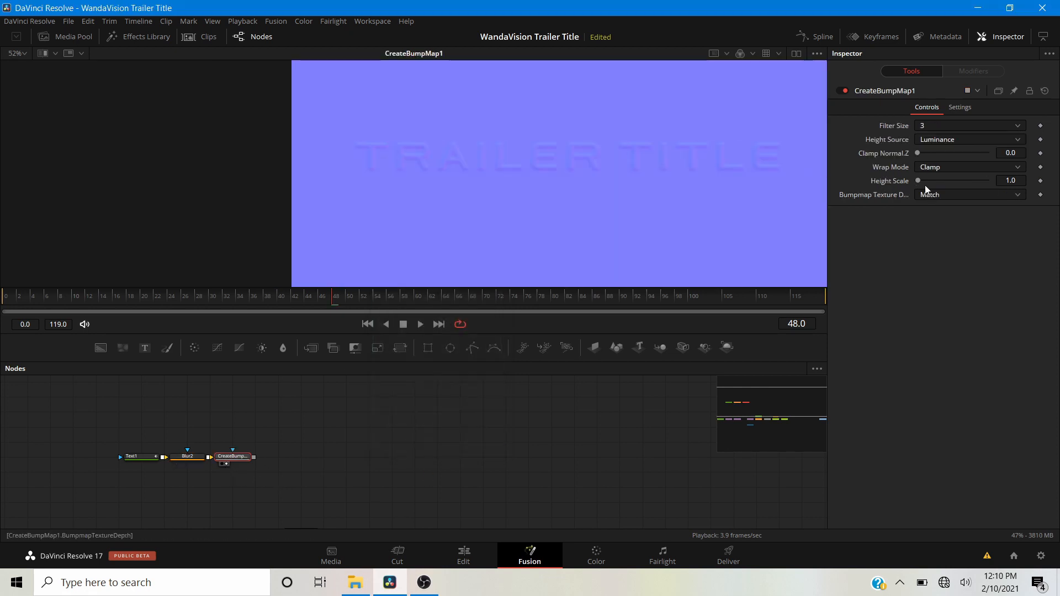
Set the bump map's height scale to 50.0 and its bumpmap texture depth to float32
{"action": "left_click_drag", "start_coordinate": [920, 182], "coordinate": [988, 183]}
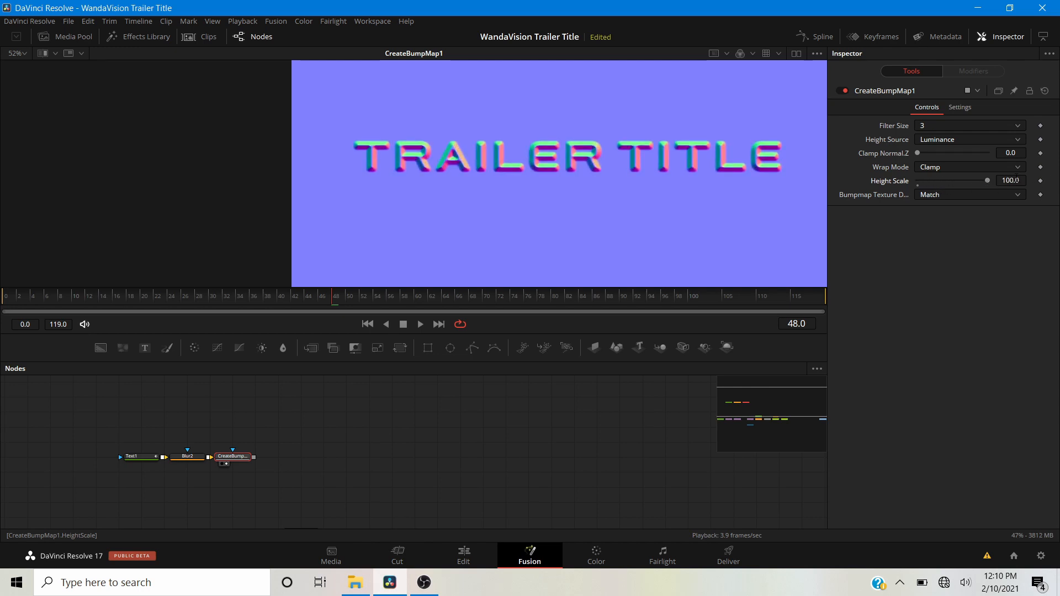
{"action": "left_click", "coordinate": [1016, 181]}
{"action": "key", "text": "ctrl+a"}
{"action": "type", "text": "50"}
{"action": "key", "text": "Return"}
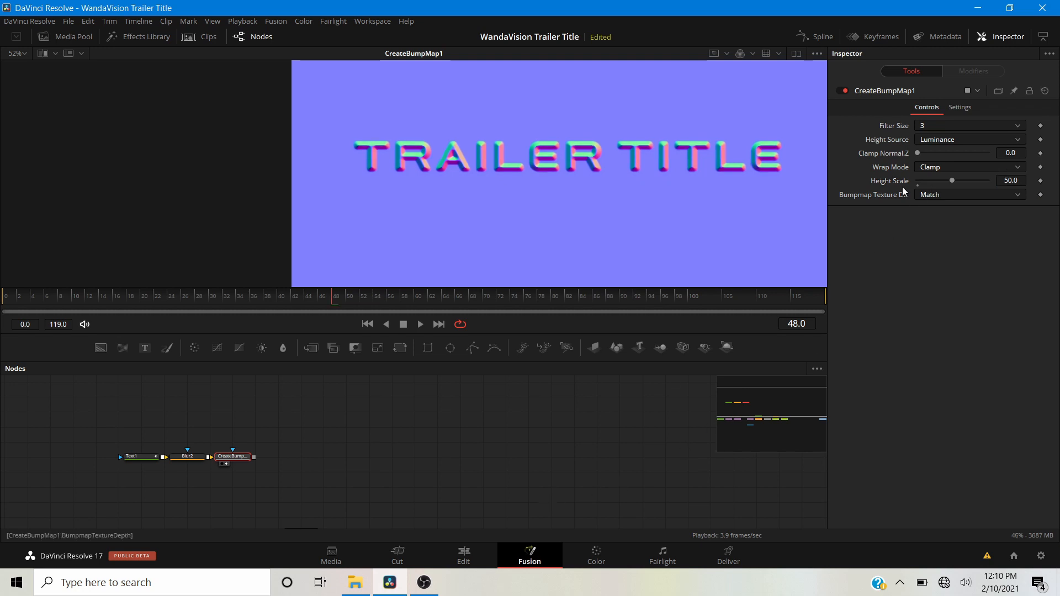
{"action": "left_click", "coordinate": [927, 194]}
{"action": "left_click", "coordinate": [937, 258]}
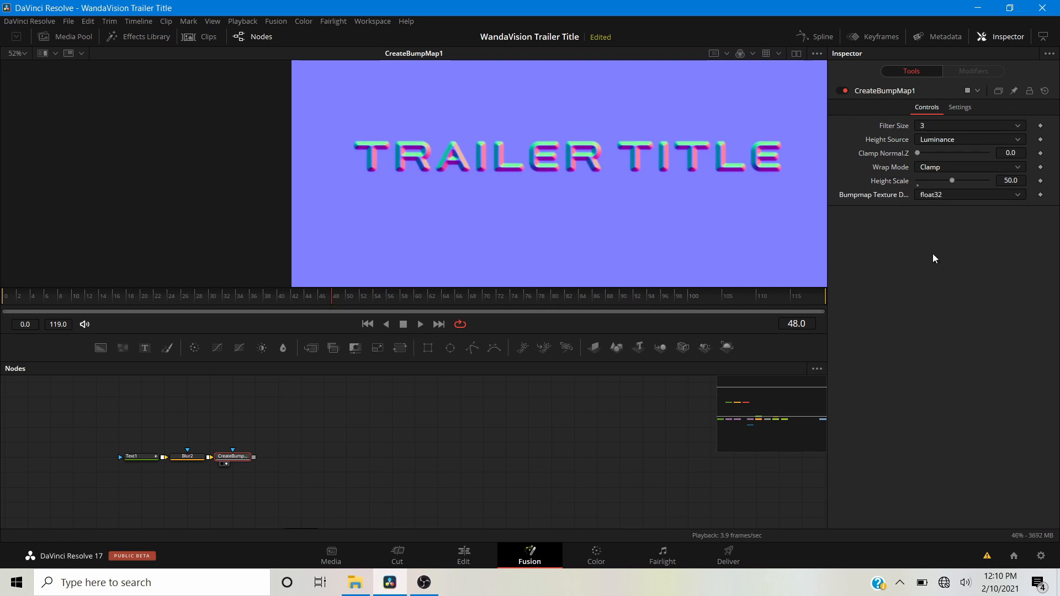
{"action": "scroll", "coordinate": [617, 151], "scroll_direction": "up", "scroll_amount": 4}
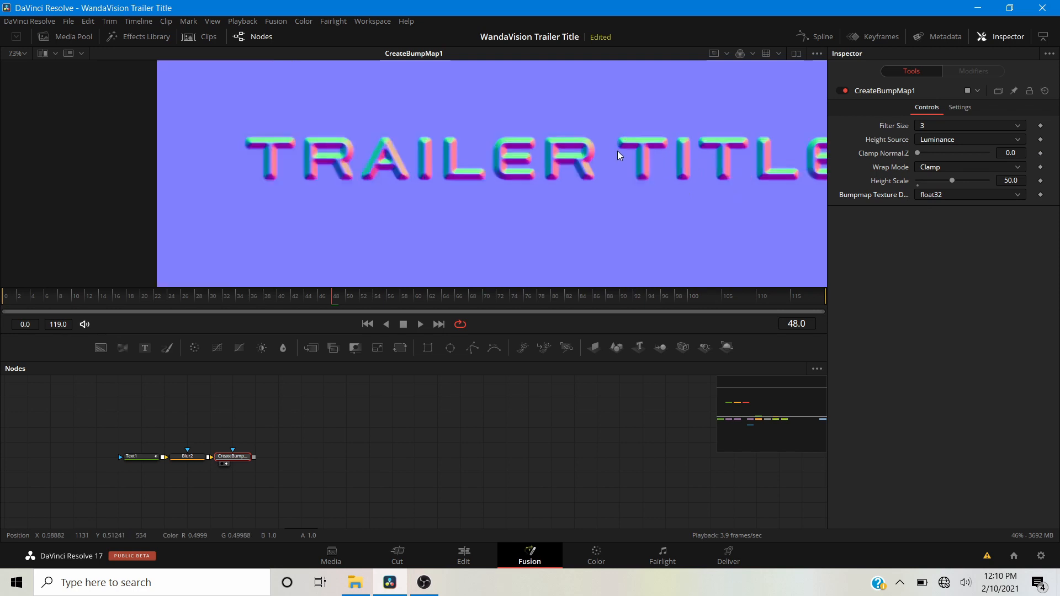
{"action": "scroll", "coordinate": [355, 152], "scroll_direction": "down", "scroll_amount": 4}
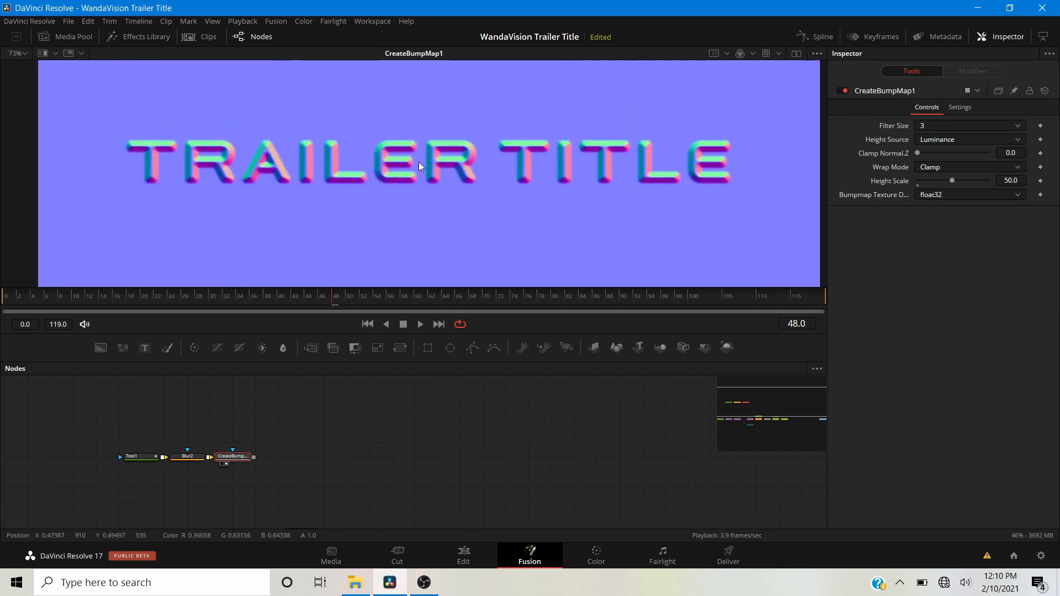
Add an unconnected Fast Noise node above CreateBumpMap1 and show it in the viewer
{"action": "left_click", "coordinate": [218, 423]}
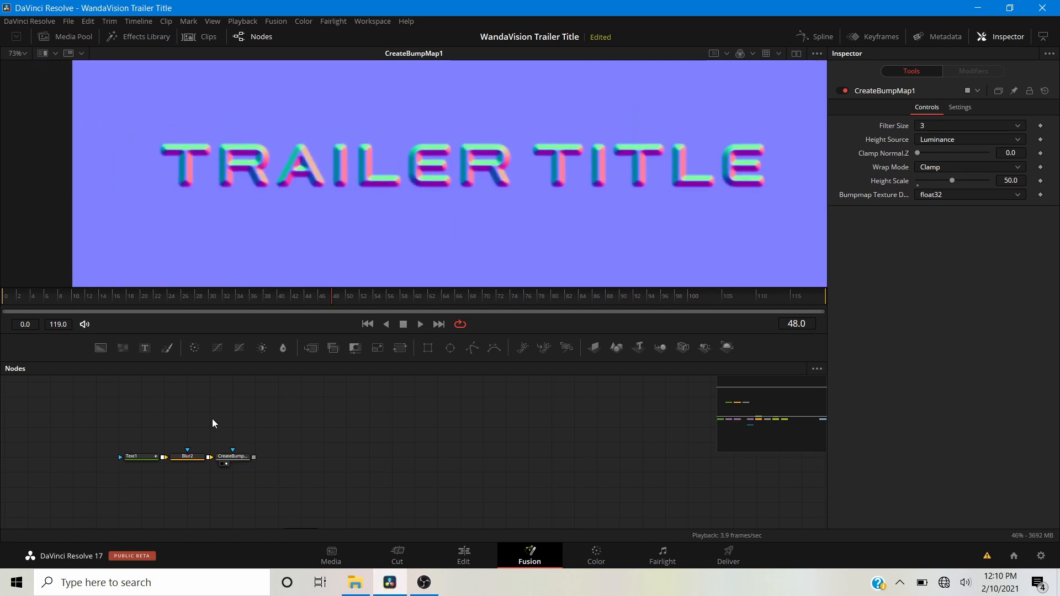
{"action": "left_click_drag", "start_coordinate": [123, 348], "coordinate": [234, 436]}
{"action": "key", "text": "1"}
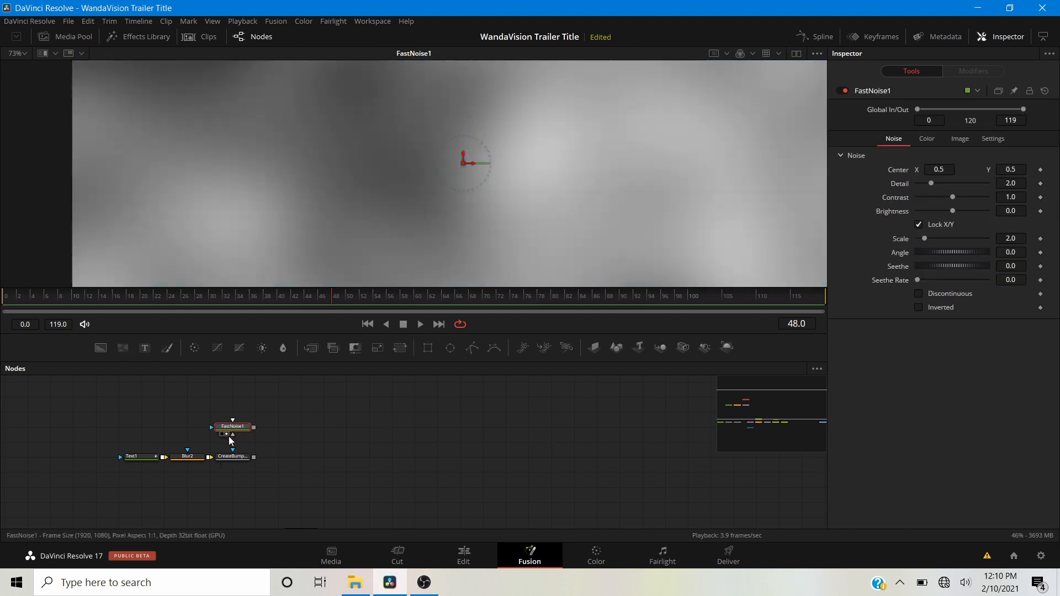
{"action": "scroll", "coordinate": [416, 188], "scroll_direction": "down", "scroll_amount": 5}
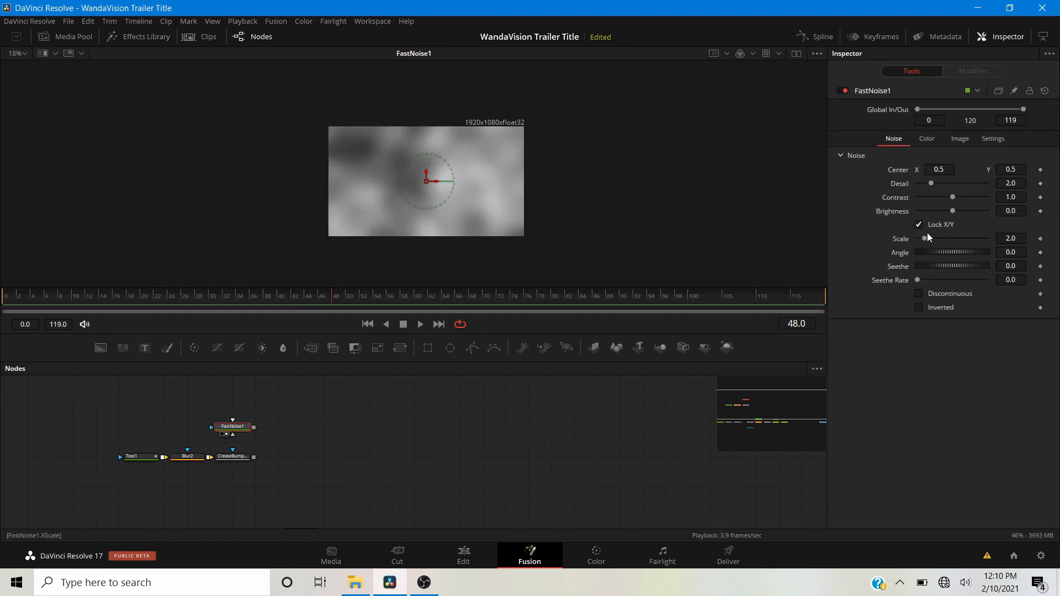
Set FastNoise1's detail to about 3.15, contrast to about 2.27 and scale to about 8.19
{"action": "left_click_drag", "start_coordinate": [926, 238], "coordinate": [944, 239]}
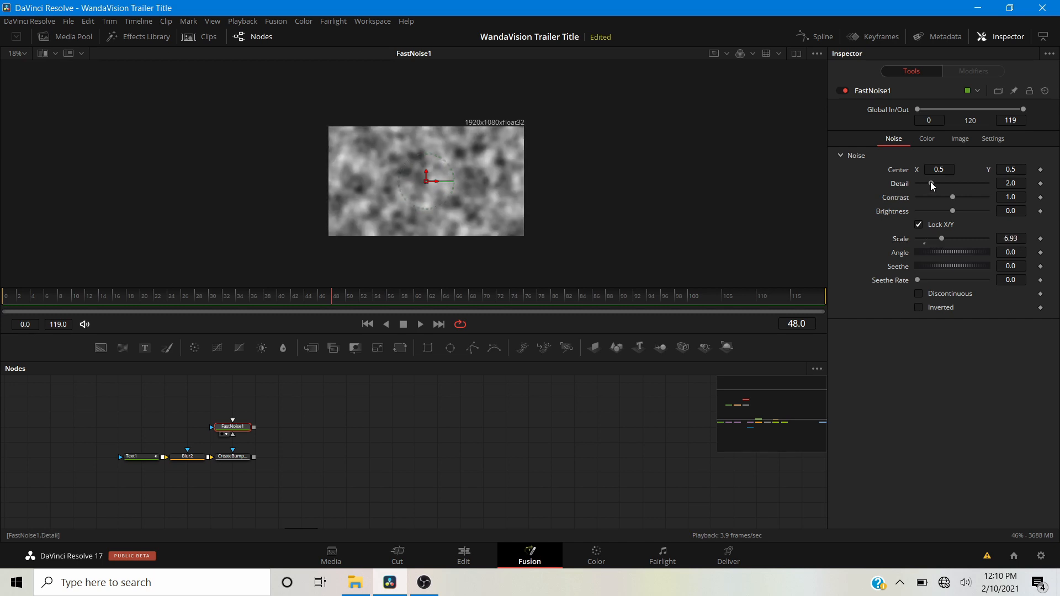
{"action": "left_click_drag", "start_coordinate": [930, 184], "coordinate": [963, 194]}
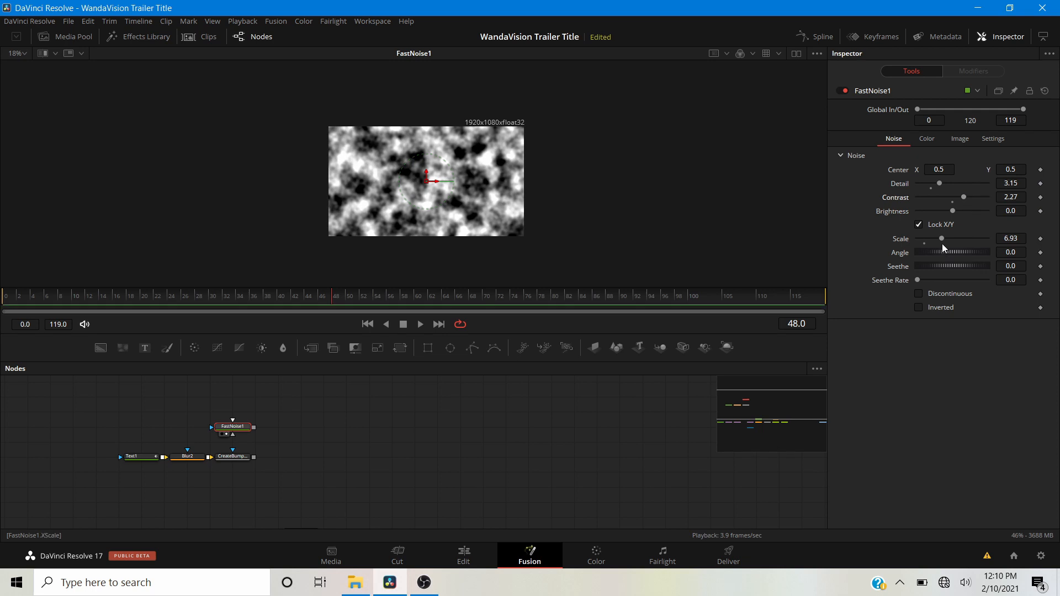
{"action": "left_click_drag", "start_coordinate": [942, 243], "coordinate": [945, 244]}
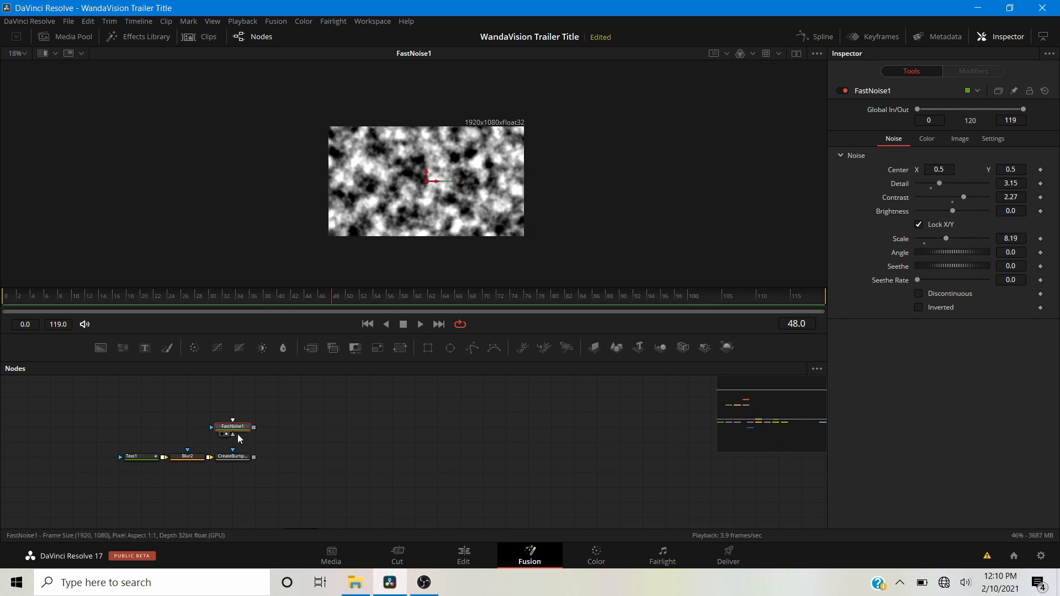
Add a Displace node after FastNoise1
{"action": "key", "text": "shift+space"}
{"action": "type", "text": "di"}
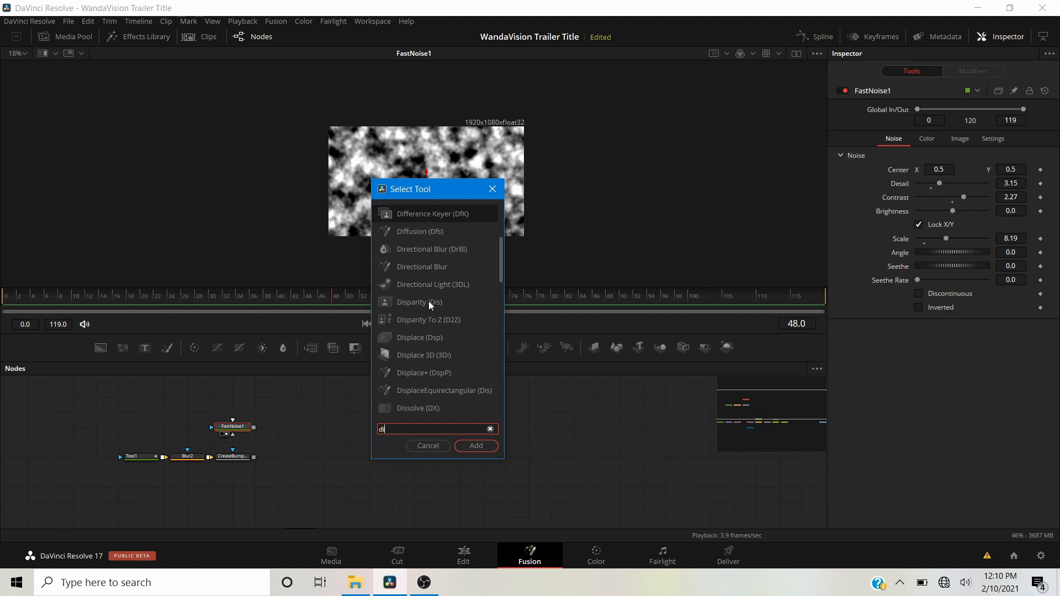
{"action": "type", "text": "splace"}
{"action": "left_click", "coordinate": [468, 449]}
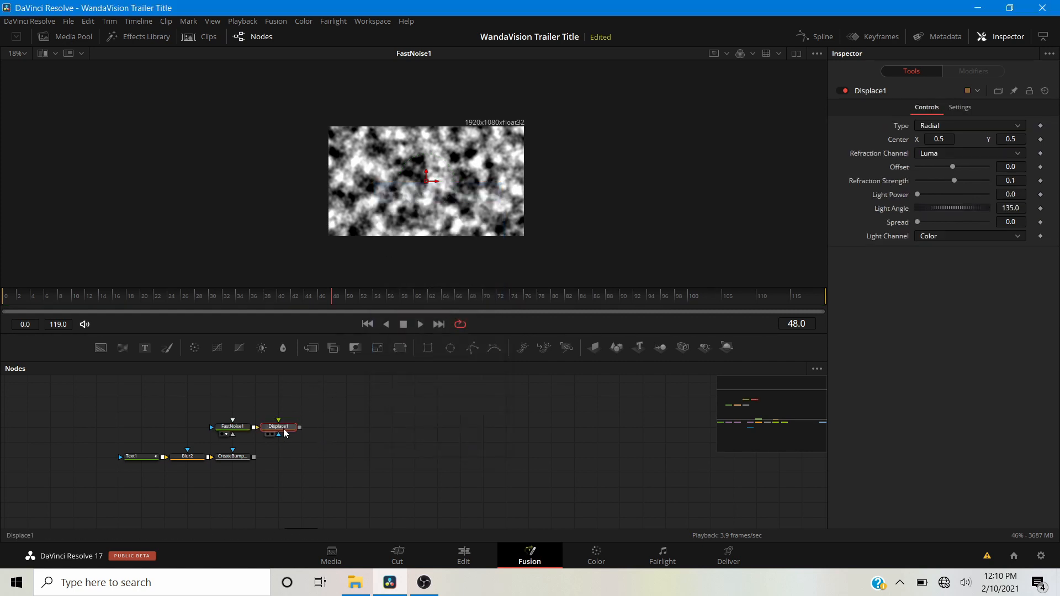
Show Displace1 in the viewer and set its displacement type to XY
{"action": "scroll", "coordinate": [418, 188], "scroll_direction": "up", "scroll_amount": 2}
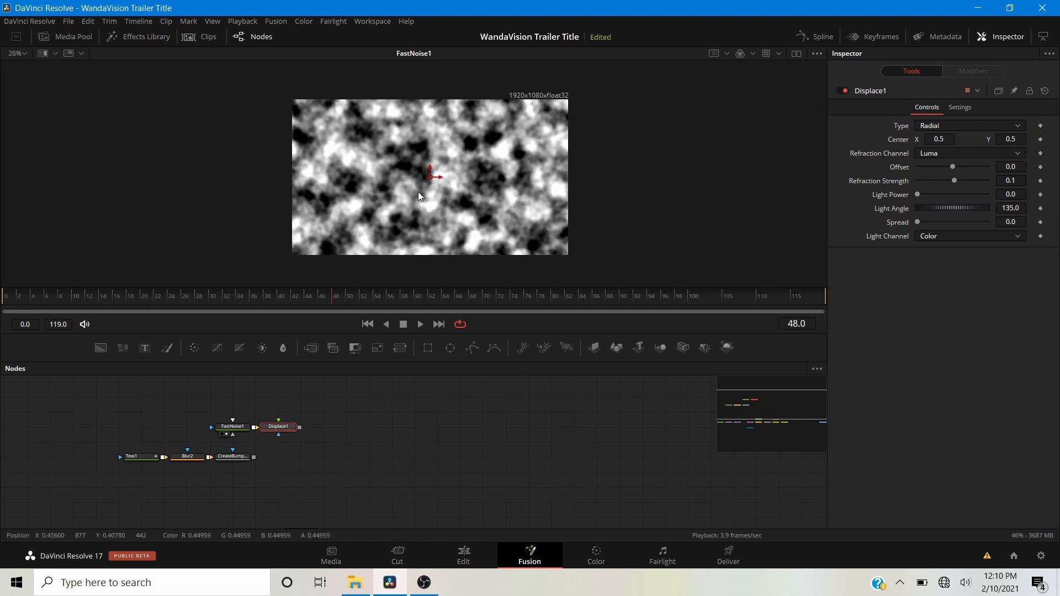
{"action": "left_click", "coordinate": [272, 435]}
{"action": "scroll", "coordinate": [406, 174], "scroll_direction": "up", "scroll_amount": 1}
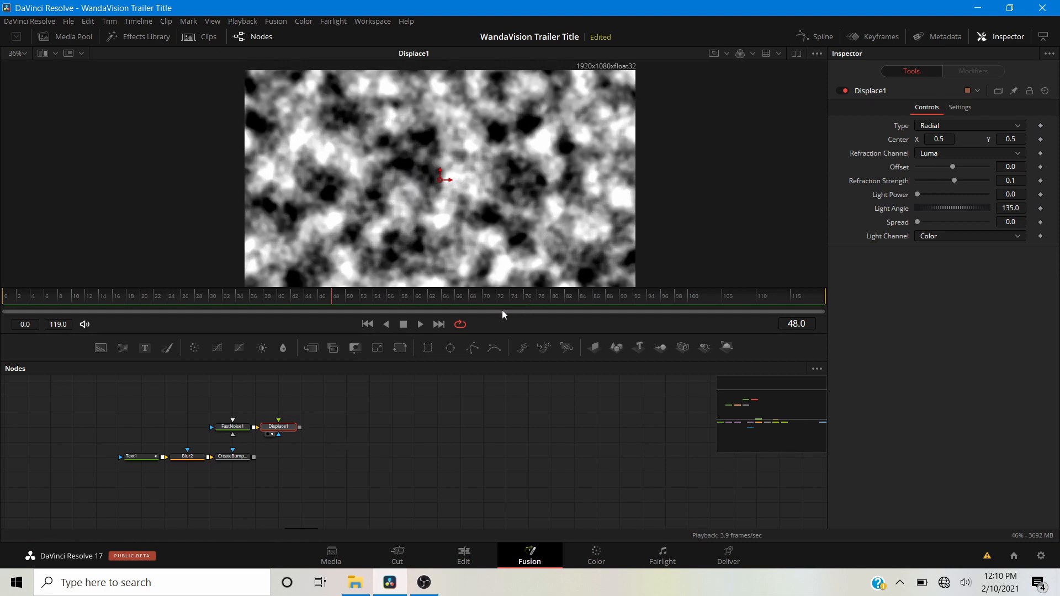
{"action": "left_click", "coordinate": [930, 125]}
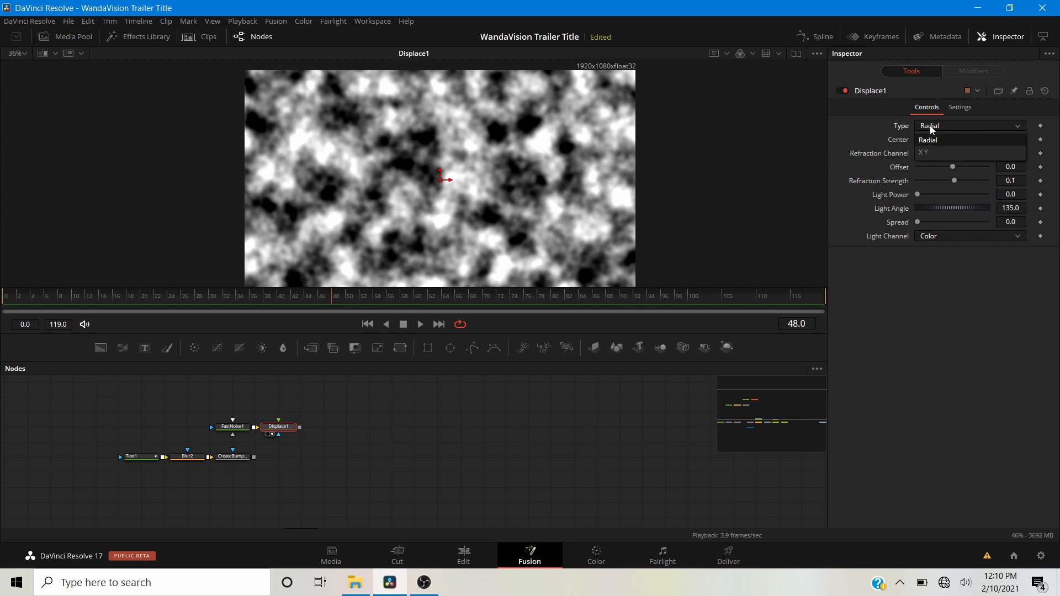
{"action": "left_click", "coordinate": [927, 153]}
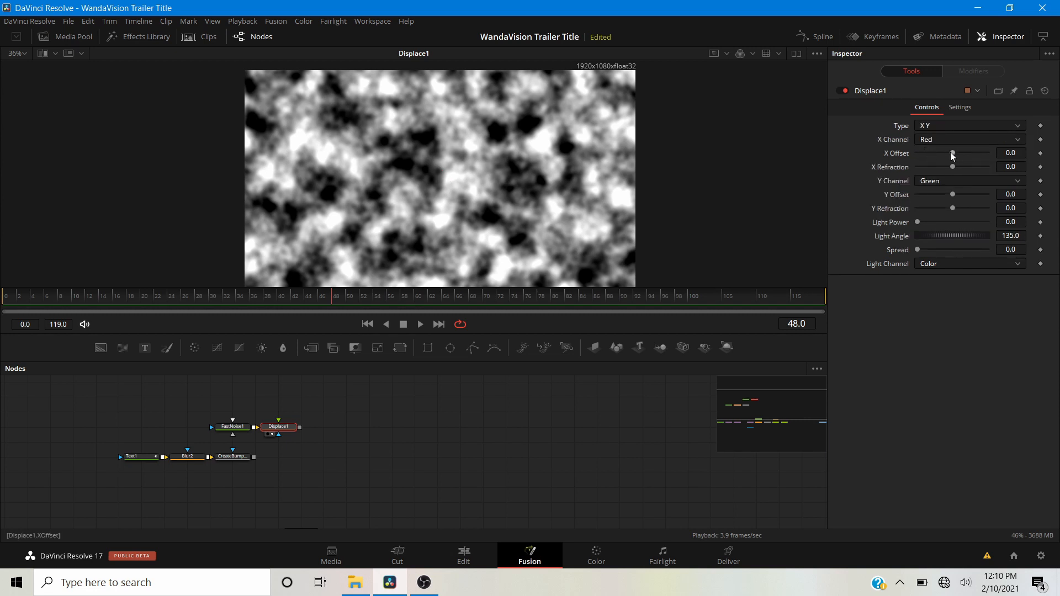
Set Displace1's X and Y offsets to -0.5 and its X and Y refractions to 0.1
{"action": "left_click_drag", "start_coordinate": [949, 151], "coordinate": [917, 153]}
{"action": "left_click_drag", "start_coordinate": [952, 194], "coordinate": [940, 194]}
{"action": "left_click_drag", "start_coordinate": [953, 208], "coordinate": [988, 208]}
{"action": "left_click_drag", "start_coordinate": [953, 166], "coordinate": [1029, 176]}
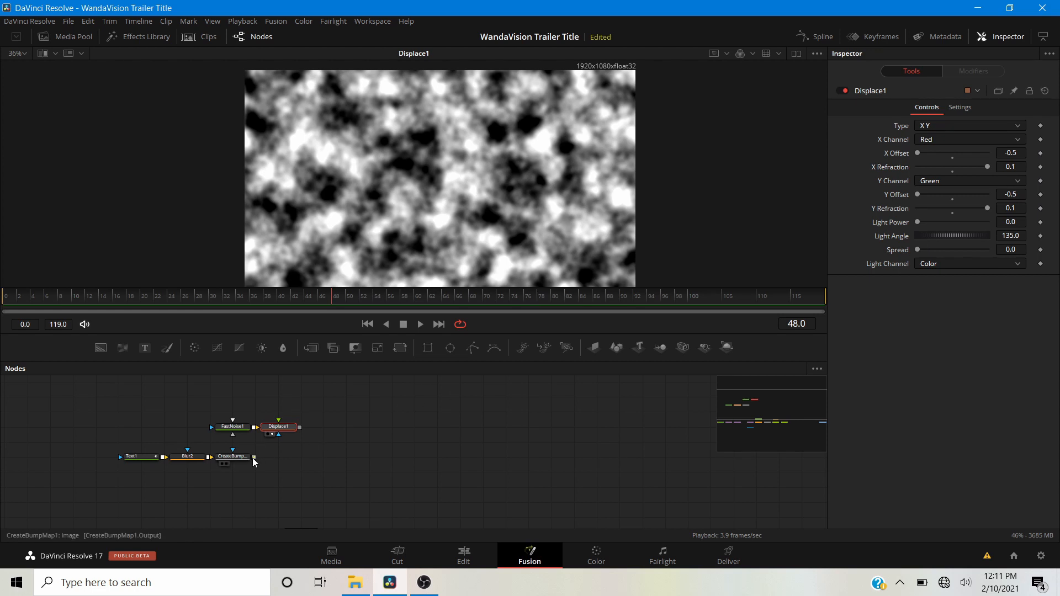
Connect CreateBumpMap1's output to Displace1's foreground input and check the displaced lettering up close
{"action": "left_click_drag", "start_coordinate": [253, 458], "coordinate": [277, 429]}
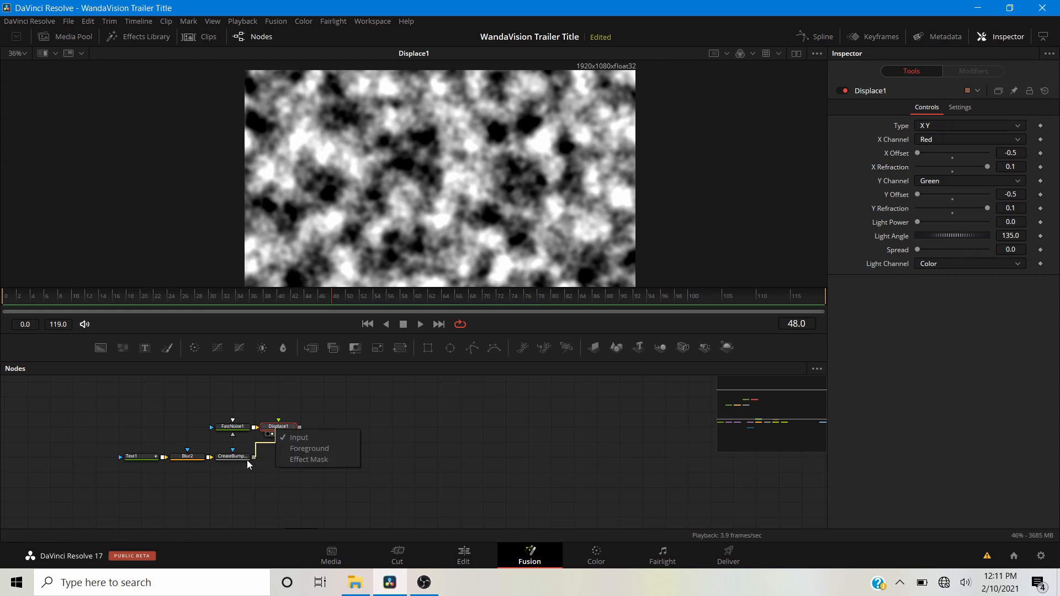
{"action": "left_click", "coordinate": [310, 451]}
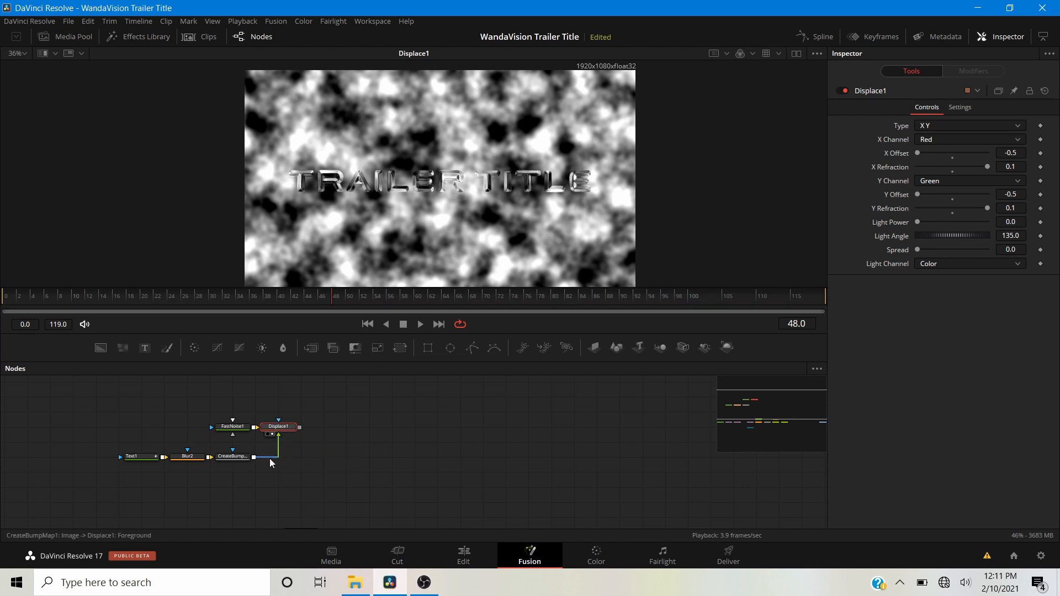
{"action": "scroll", "coordinate": [406, 182], "scroll_direction": "up", "scroll_amount": 5}
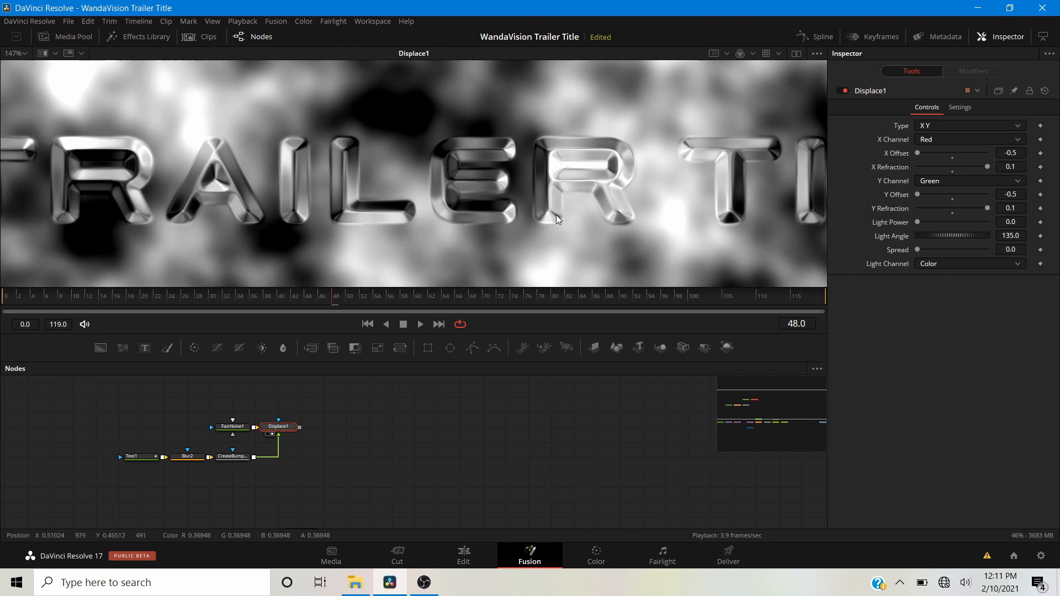
{"action": "scroll", "coordinate": [265, 161], "scroll_direction": "down", "scroll_amount": 5}
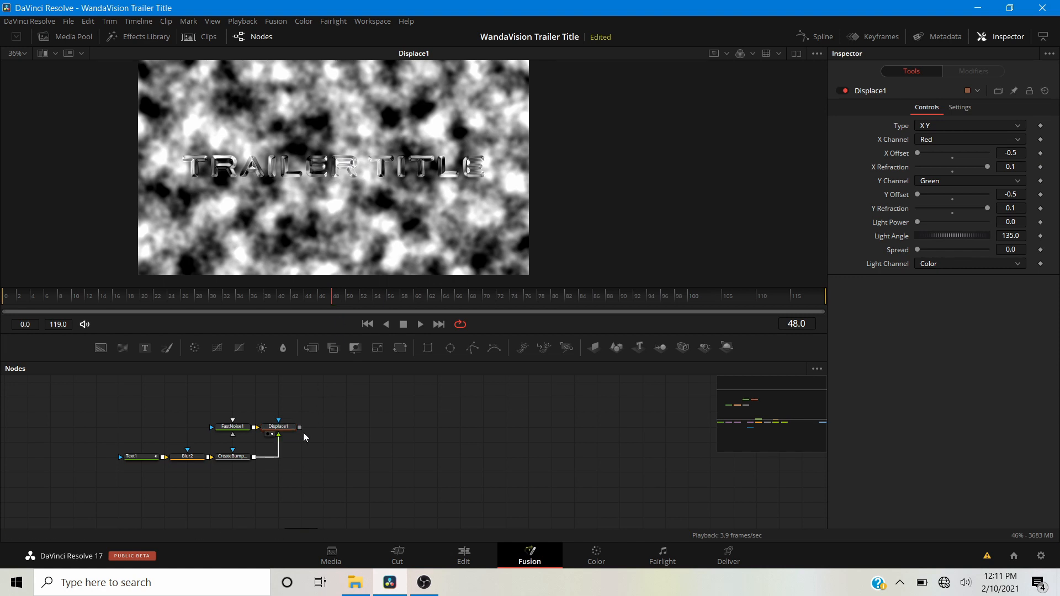
Add a Brightness Contrast node after Displace1 and enable Multiply by Mask in its settings
{"action": "left_click", "coordinate": [278, 428]}
{"action": "left_click", "coordinate": [263, 348]}
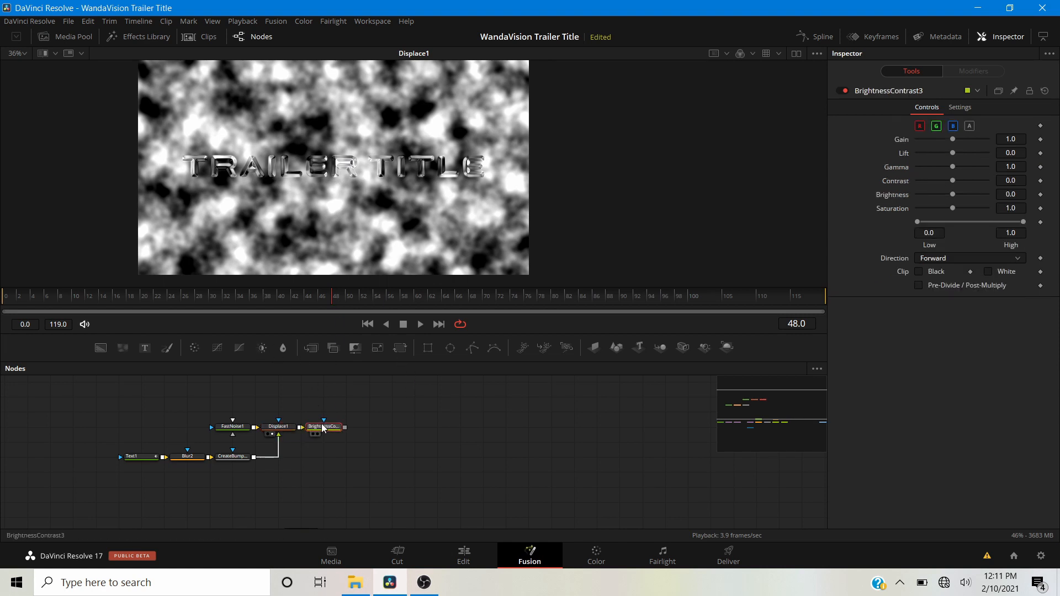
{"action": "left_click", "coordinate": [967, 109]}
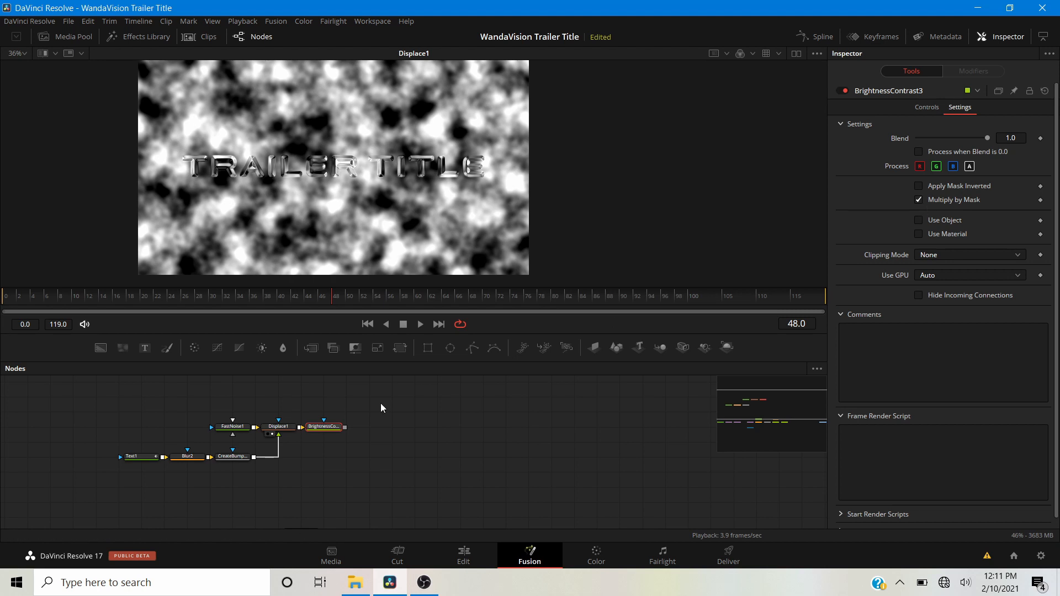
Connect Text1's output to BrightnessContrast3 as its effect mask and show BrightnessContrast3 in the viewer
{"action": "left_click_drag", "start_coordinate": [164, 460], "coordinate": [317, 437]}
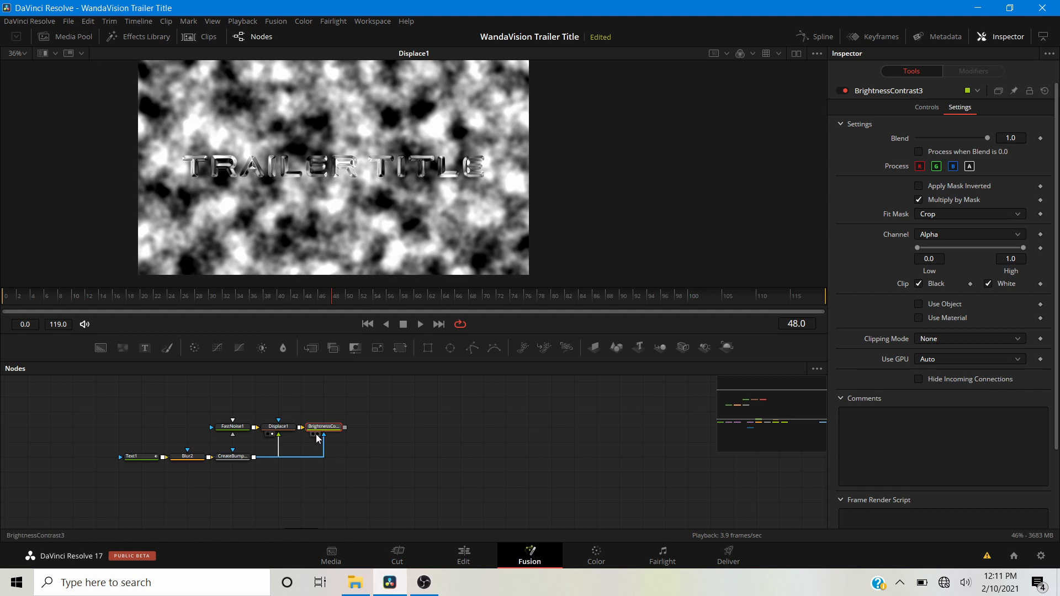
{"action": "key", "text": "1"}
{"action": "scroll", "coordinate": [305, 182], "scroll_direction": "up", "scroll_amount": 5}
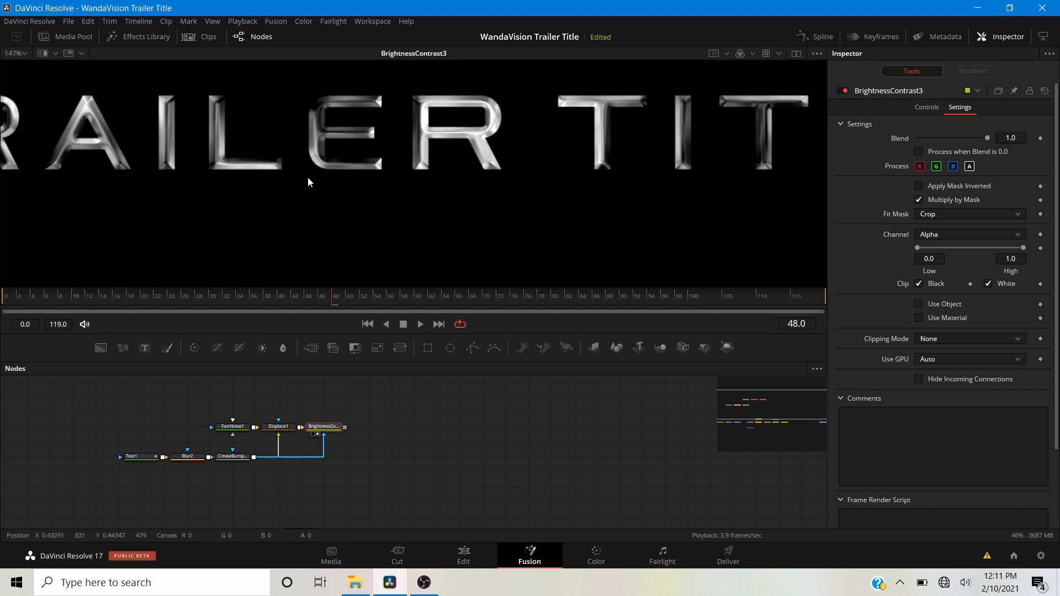
{"action": "scroll", "coordinate": [309, 182], "scroll_direction": "down", "scroll_amount": 1}
{"action": "scroll", "coordinate": [308, 186], "scroll_direction": "up", "scroll_amount": 3}
{"action": "scroll", "coordinate": [300, 184], "scroll_direction": "down", "scroll_amount": 5}
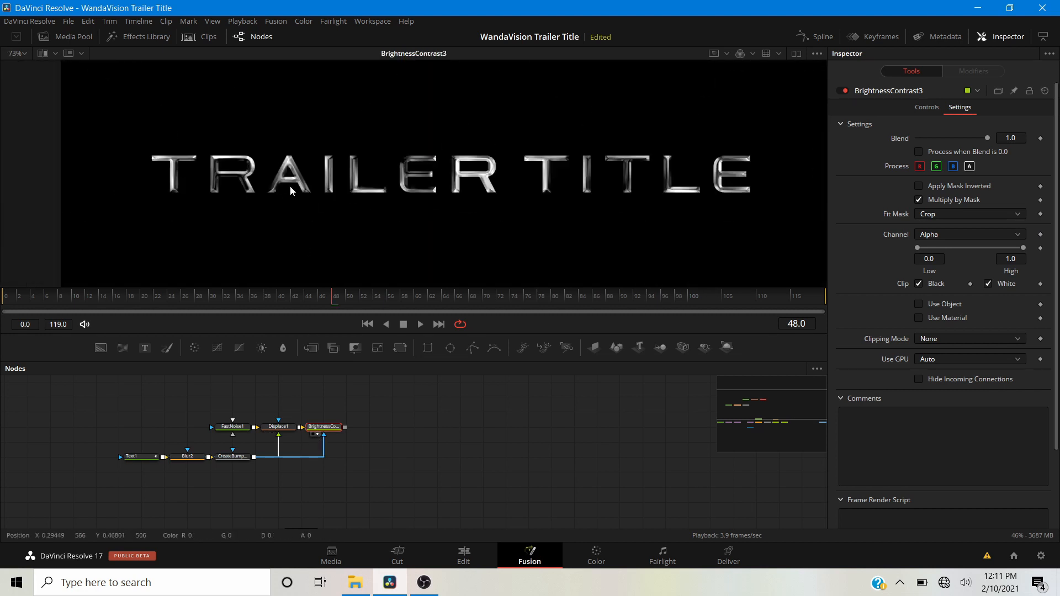
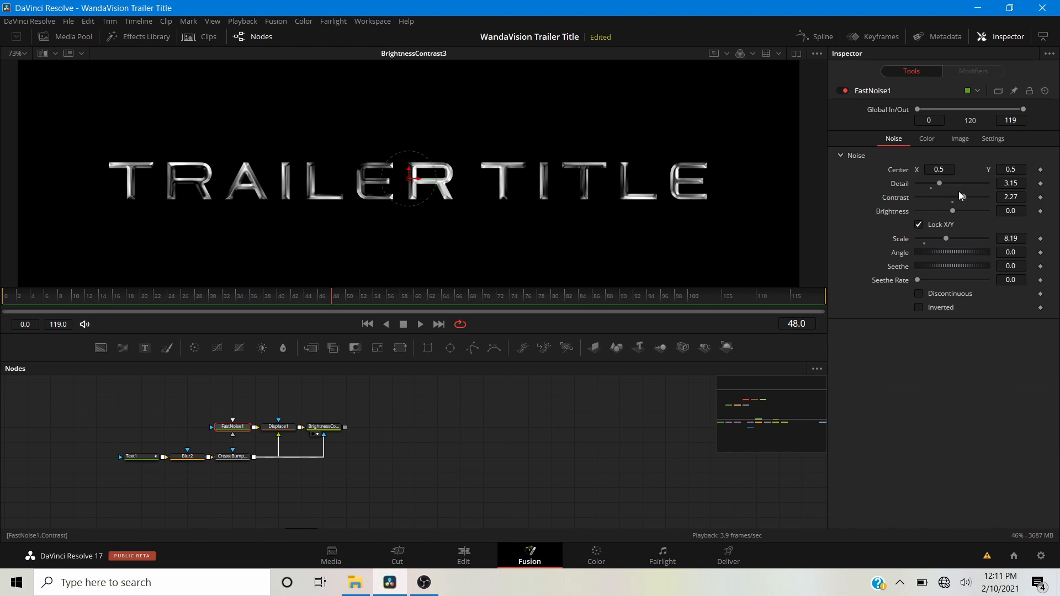
Set FastNoise1's scale to about 9.92 and its detail to 2.0
{"action": "left_click_drag", "start_coordinate": [947, 238], "coordinate": [954, 239]}
{"action": "scroll", "coordinate": [337, 187], "scroll_direction": "up", "scroll_amount": 5}
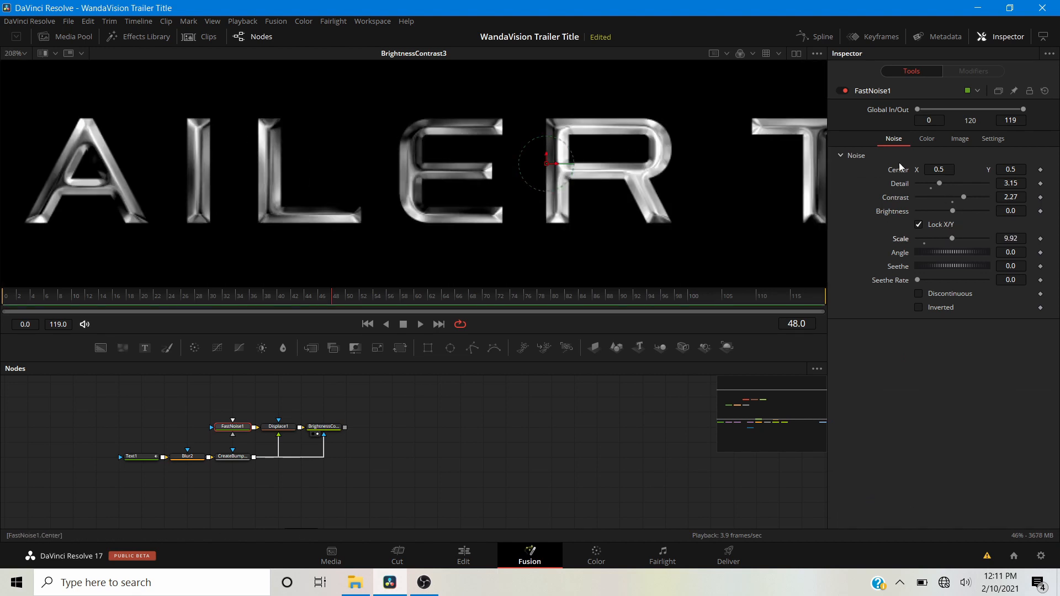
{"action": "left_click", "coordinate": [932, 185]}
{"action": "scroll", "coordinate": [561, 173], "scroll_direction": "down", "scroll_amount": 3}
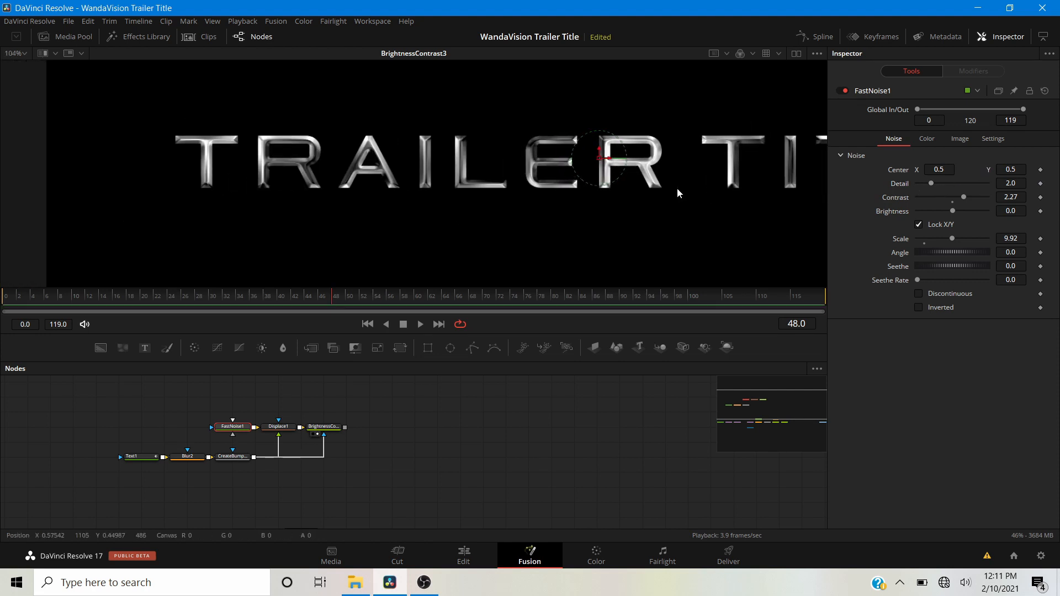
{"action": "scroll", "coordinate": [604, 171], "scroll_direction": "up", "scroll_amount": 5}
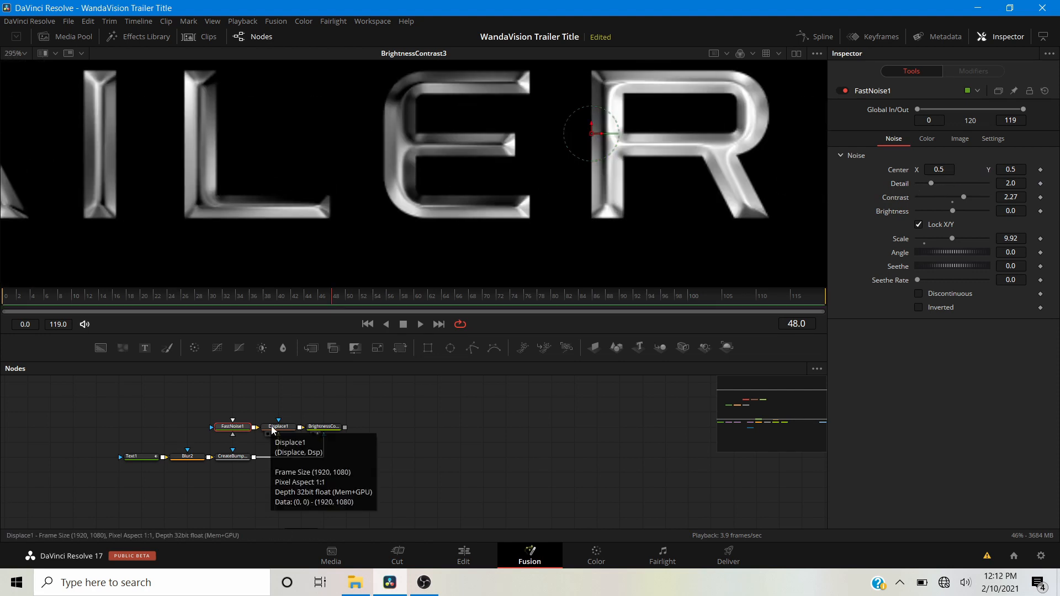
Set Blur2's blur size to about 2.4 and inspect the letter edges
{"action": "left_click", "coordinate": [187, 456]}
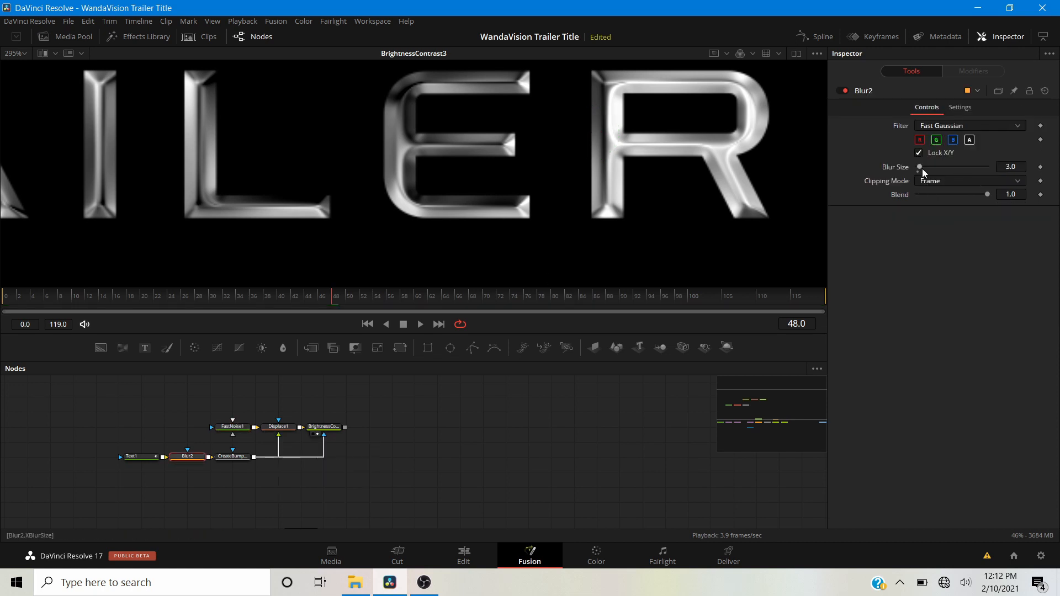
{"action": "left_click_drag", "start_coordinate": [922, 167], "coordinate": [921, 174]}
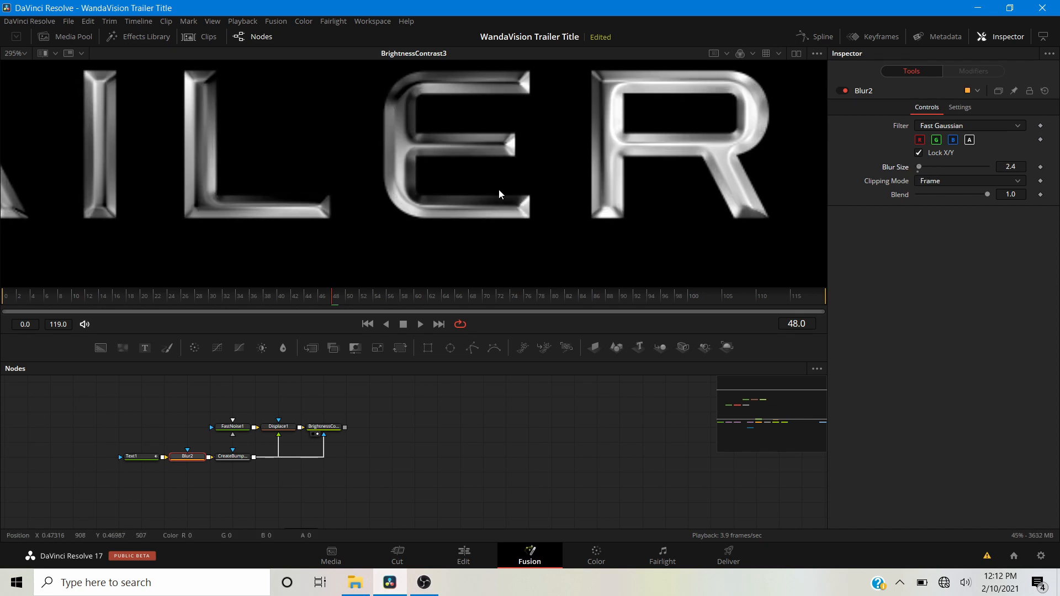
{"action": "scroll", "coordinate": [499, 190], "scroll_direction": "down", "scroll_amount": 5}
{"action": "scroll", "coordinate": [326, 164], "scroll_direction": "up", "scroll_amount": 6}
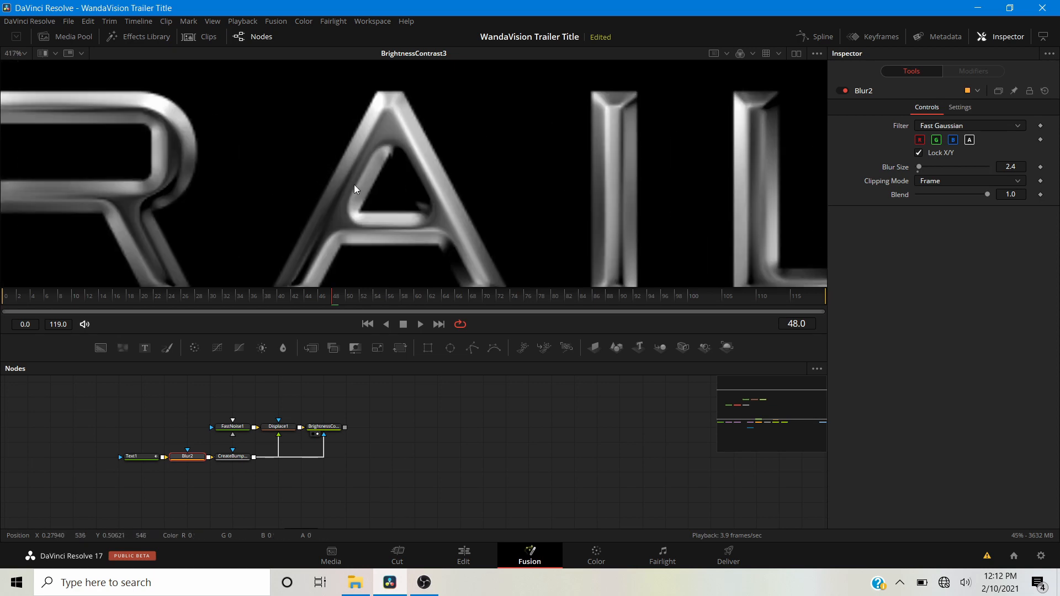
Set CreateBumpMap1's height scale to about 29.13 and inspect the title's bevels
{"action": "left_click", "coordinate": [245, 459]}
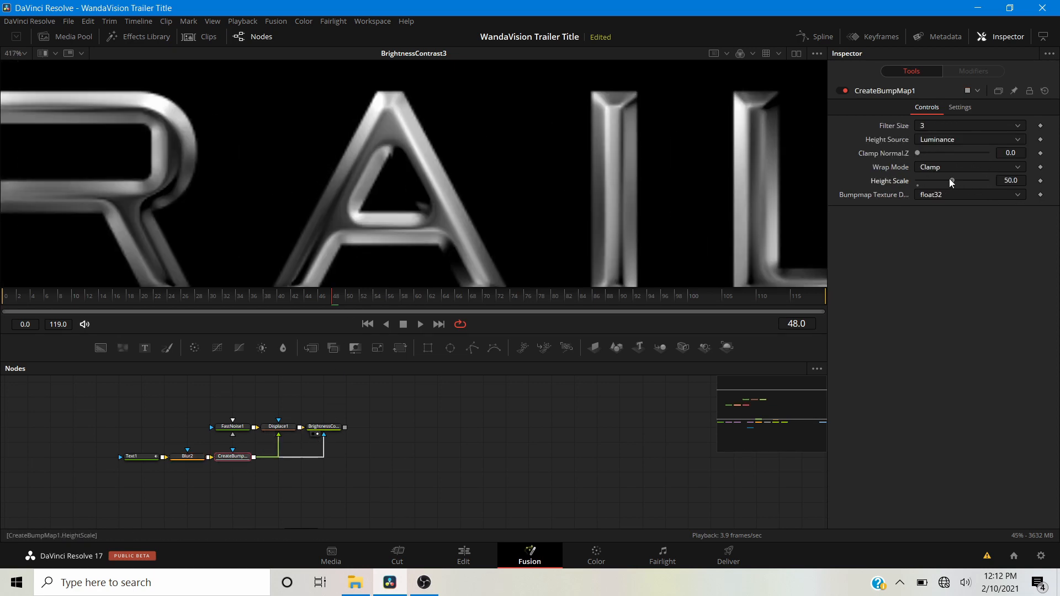
{"action": "mouse_move", "coordinate": [949, 178]}
{"action": "left_mouse_down"}
{"action": "mouse_move", "coordinate": [922, 179]}
{"action": "mouse_move", "coordinate": [1047, 175]}
{"action": "mouse_move", "coordinate": [924, 181]}
{"action": "mouse_move", "coordinate": [935, 181]}
{"action": "left_mouse_up"}
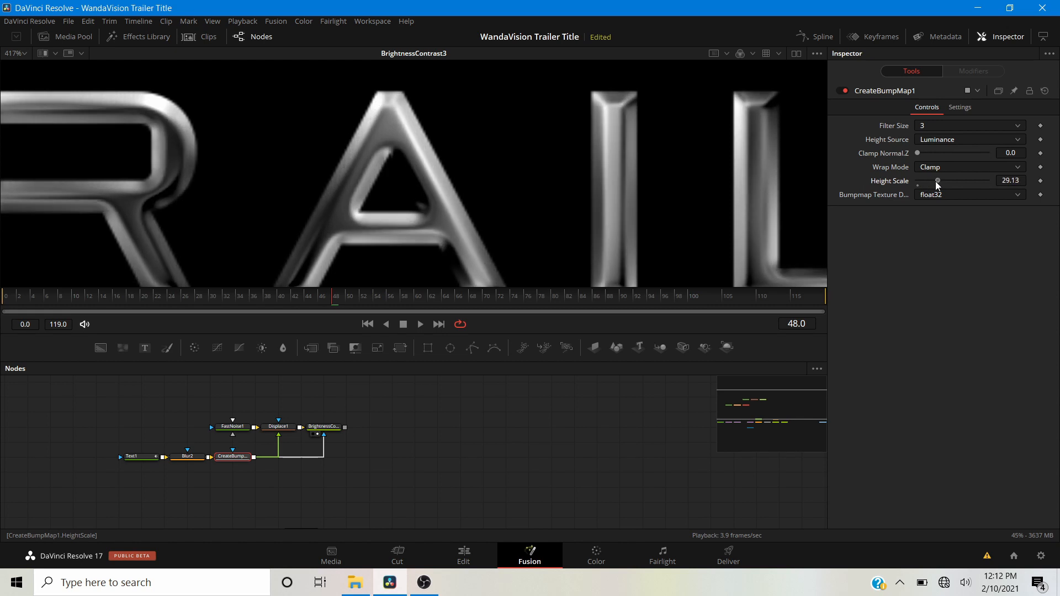
{"action": "scroll", "coordinate": [594, 190], "scroll_direction": "down", "scroll_amount": 5}
{"action": "scroll", "coordinate": [634, 184], "scroll_direction": "down", "scroll_amount": 2}
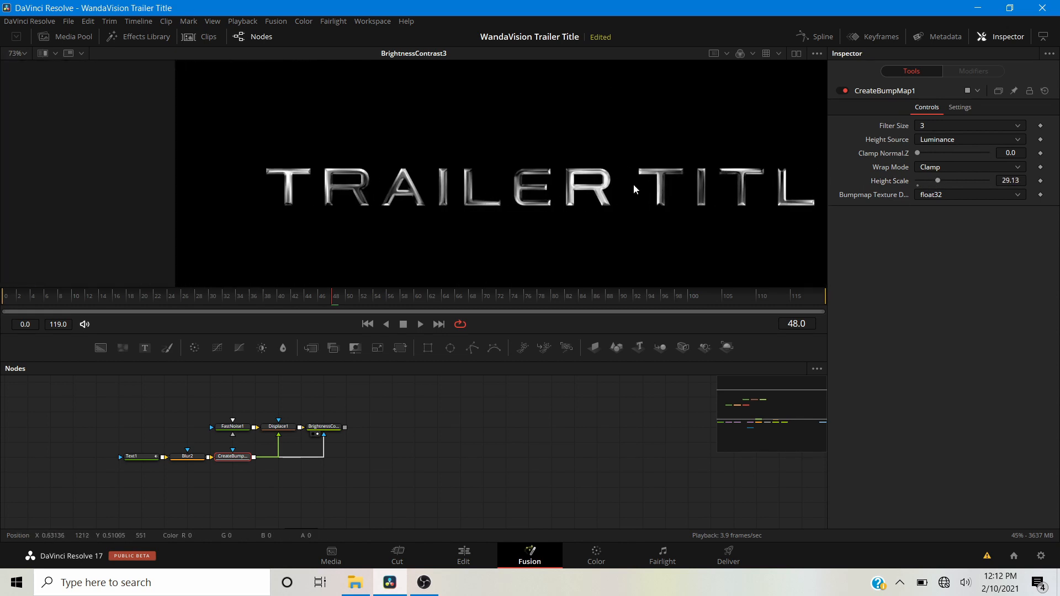
{"action": "scroll", "coordinate": [500, 180], "scroll_direction": "up", "scroll_amount": 4}
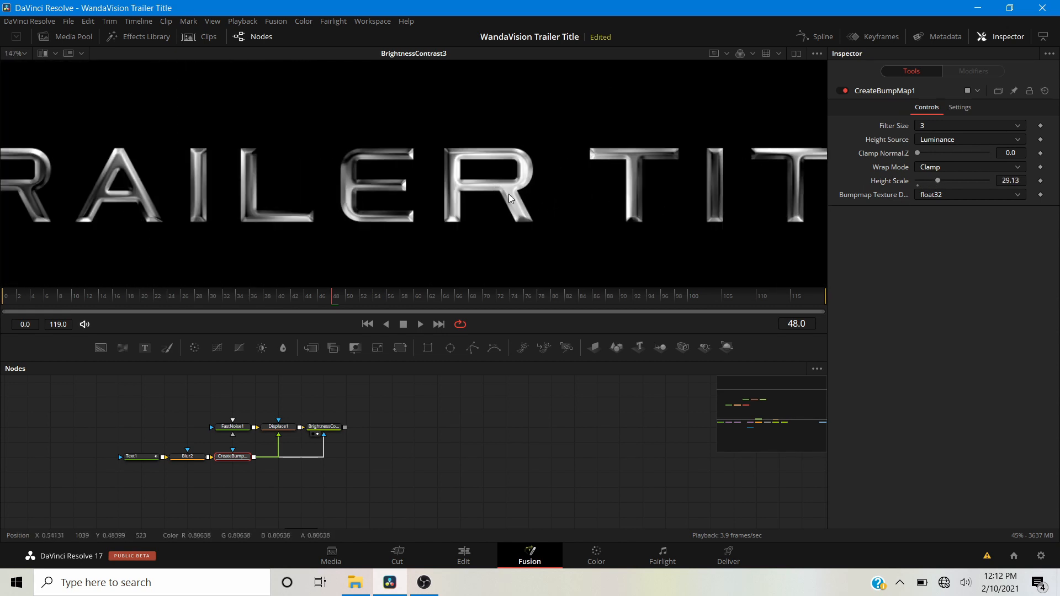
{"action": "scroll", "coordinate": [510, 182], "scroll_direction": "down", "scroll_amount": 4}
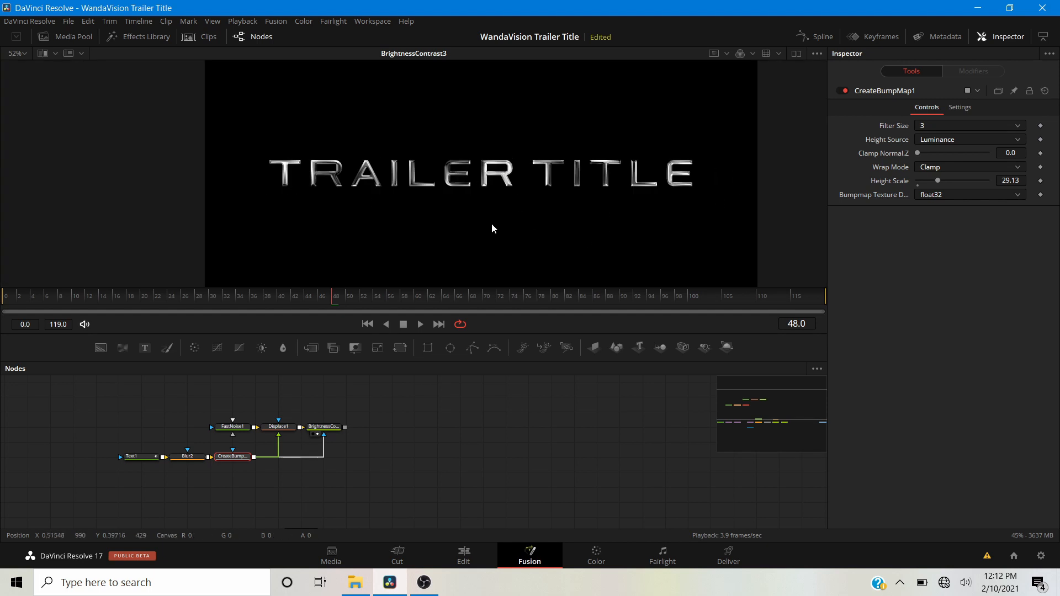
{"action": "scroll", "coordinate": [606, 174], "scroll_direction": "up", "scroll_amount": 4}
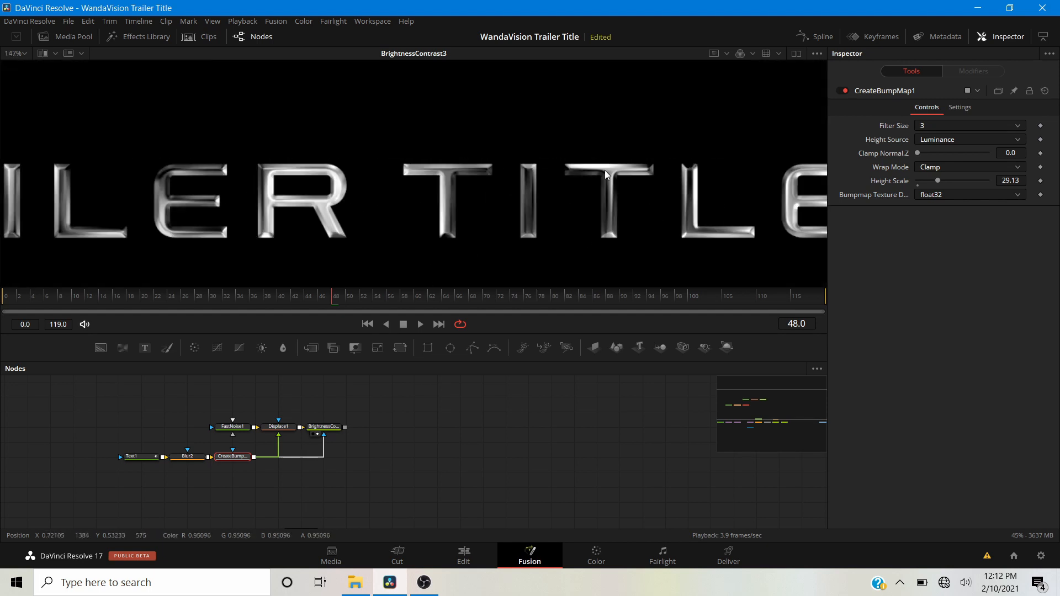
{"action": "scroll", "coordinate": [605, 175], "scroll_direction": "down", "scroll_amount": 2}
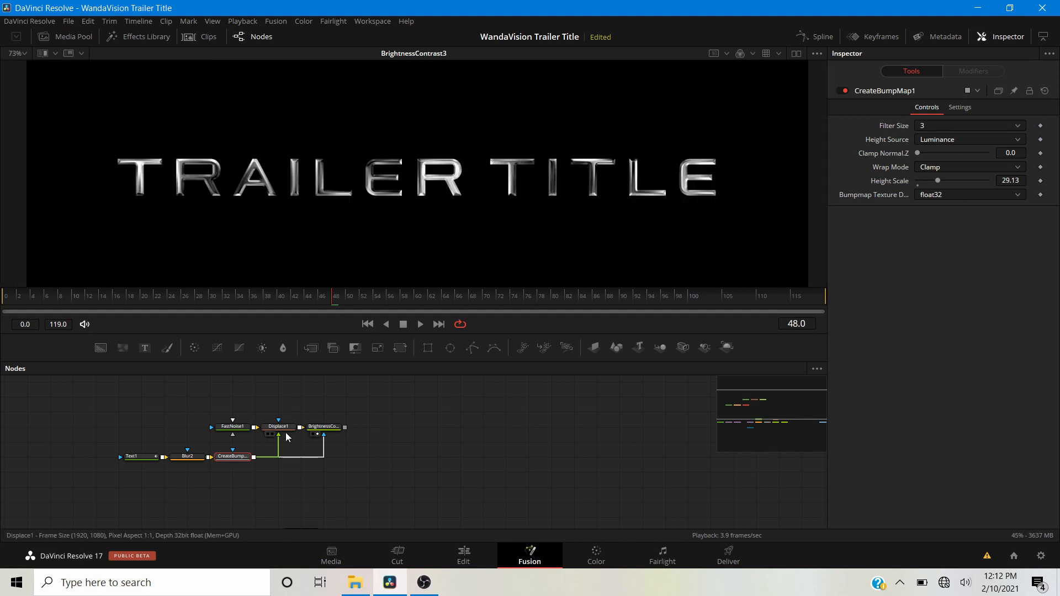
Set Displace1's light power to about 0.52 and inspect the tinted lettering
{"action": "left_click", "coordinate": [281, 429]}
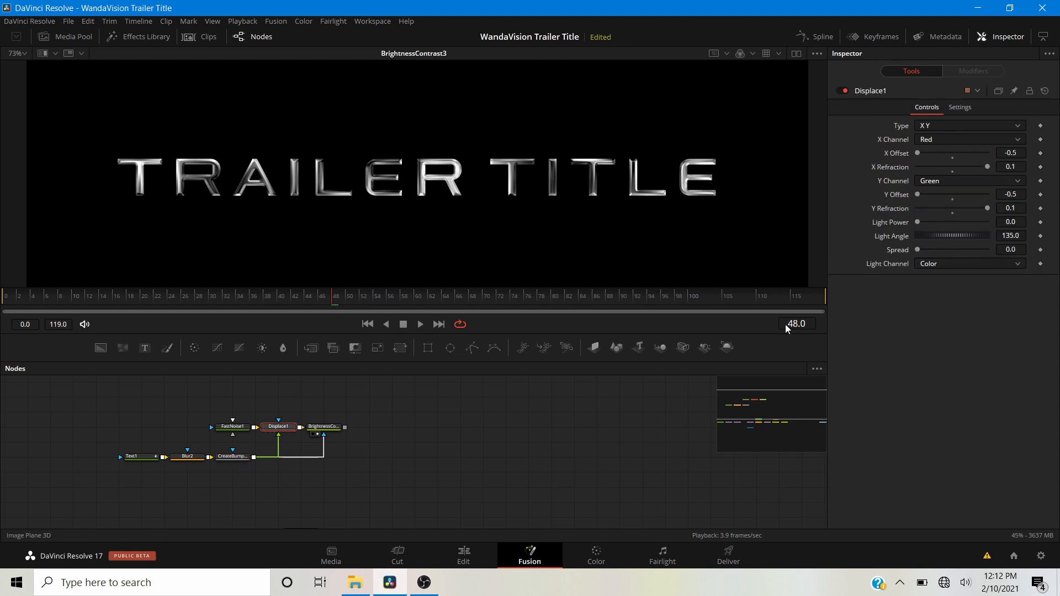
{"action": "left_click_drag", "start_coordinate": [918, 222], "coordinate": [930, 222]}
{"action": "scroll", "coordinate": [456, 190], "scroll_direction": "up", "scroll_amount": 5}
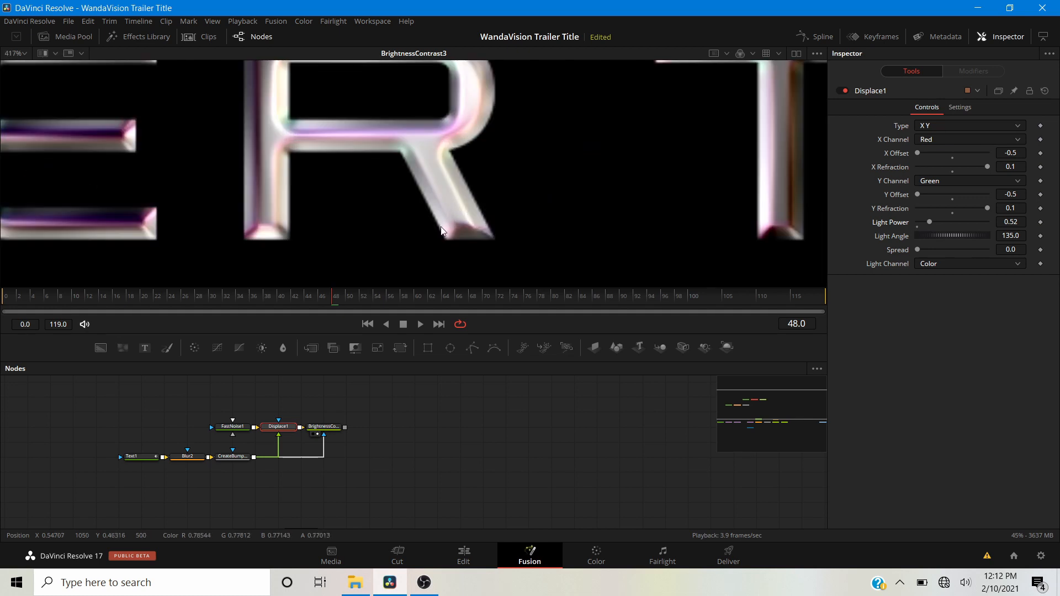
{"action": "scroll", "coordinate": [313, 178], "scroll_direction": "left", "scroll_amount": 5}
{"action": "scroll", "coordinate": [332, 207], "scroll_direction": "down", "scroll_amount": 5}
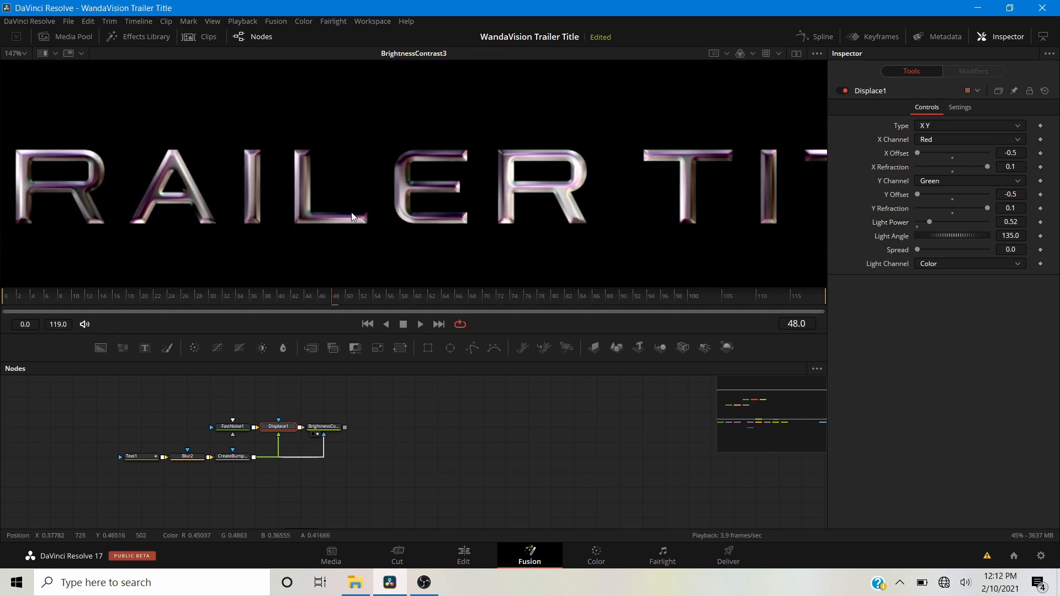
{"action": "scroll", "coordinate": [167, 244], "scroll_direction": "left", "scroll_amount": 2}
{"action": "scroll", "coordinate": [260, 164], "scroll_direction": "down", "scroll_amount": 2}
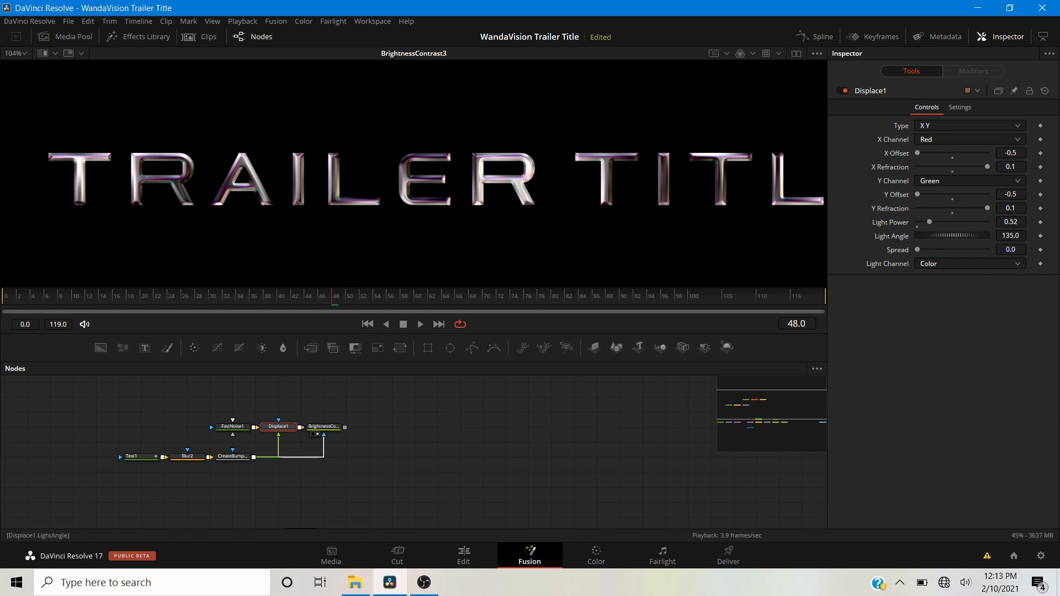
Set Displace1's light angle to about -39.8
{"action": "left_click_drag", "start_coordinate": [943, 234], "coordinate": [907, 257]}
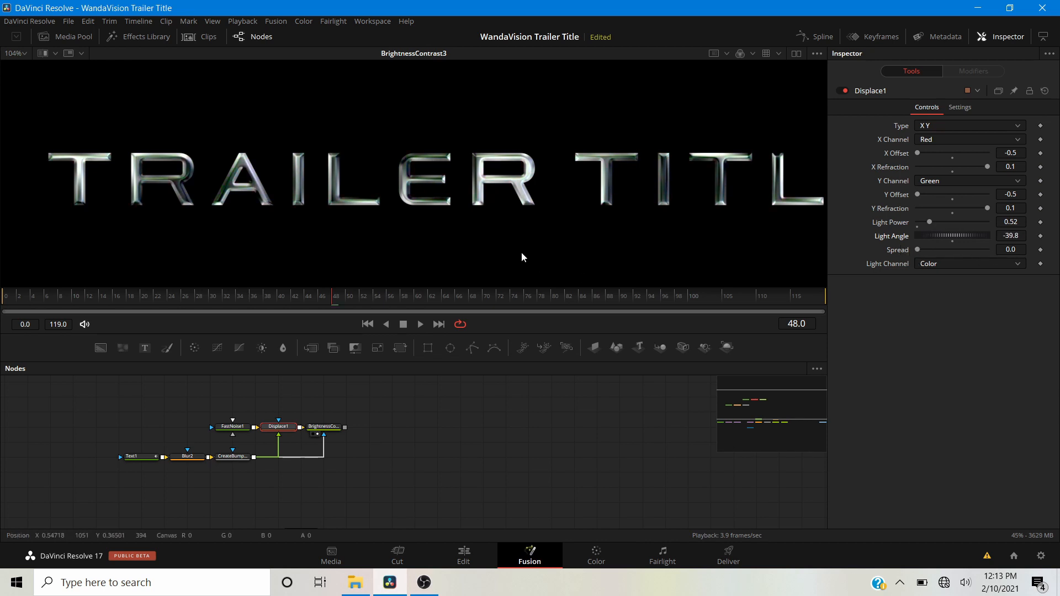
{"action": "scroll", "coordinate": [514, 232], "scroll_direction": "down", "scroll_amount": 2}
{"action": "scroll", "coordinate": [608, 182], "scroll_direction": "up", "scroll_amount": 1}
{"action": "scroll", "coordinate": [423, 184], "scroll_direction": "up", "scroll_amount": 2}
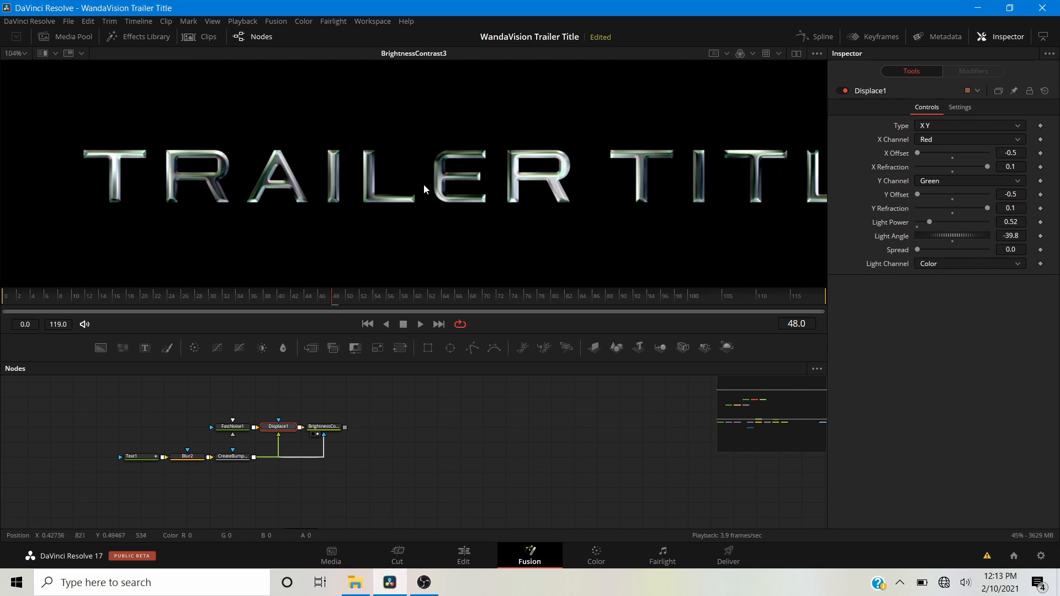
Show FastNoise1 in the viewer and move the playhead to frame 0
{"action": "left_click", "coordinate": [228, 432]}
{"action": "key", "text": "1"}
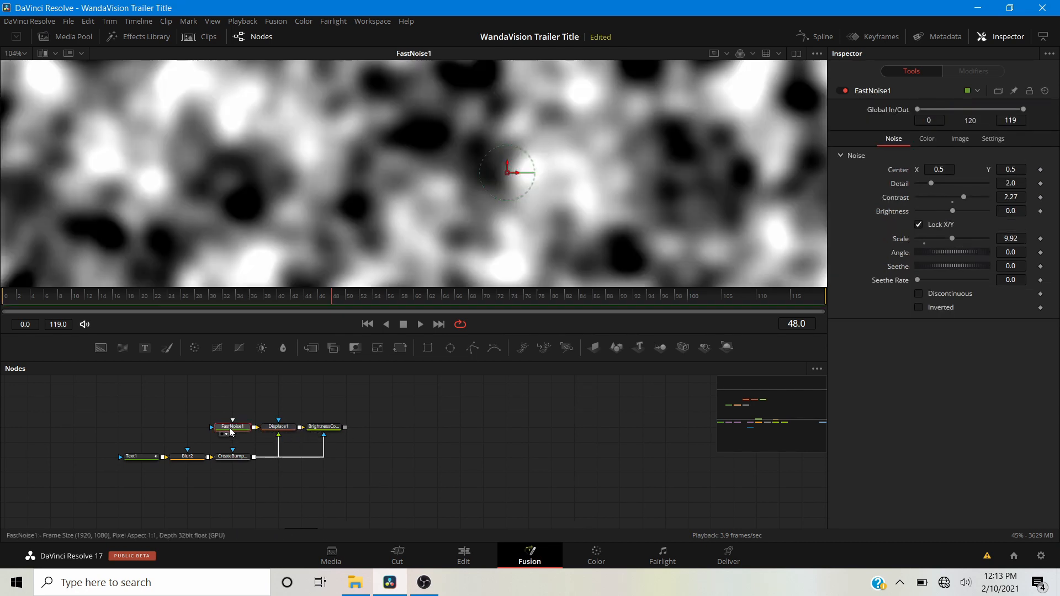
{"action": "scroll", "coordinate": [310, 146], "scroll_direction": "down", "scroll_amount": 5}
{"action": "key", "text": "Home"}
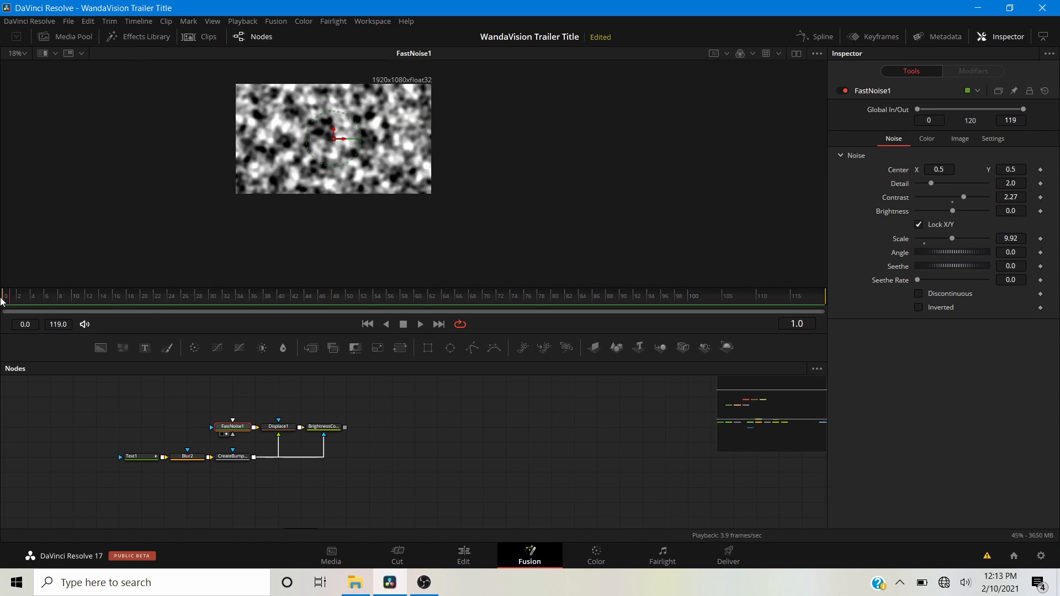
{"action": "left_click_drag", "start_coordinate": [331, 168], "coordinate": [392, 175]}
{"action": "scroll", "coordinate": [393, 176], "scroll_direction": "up", "scroll_amount": 2}
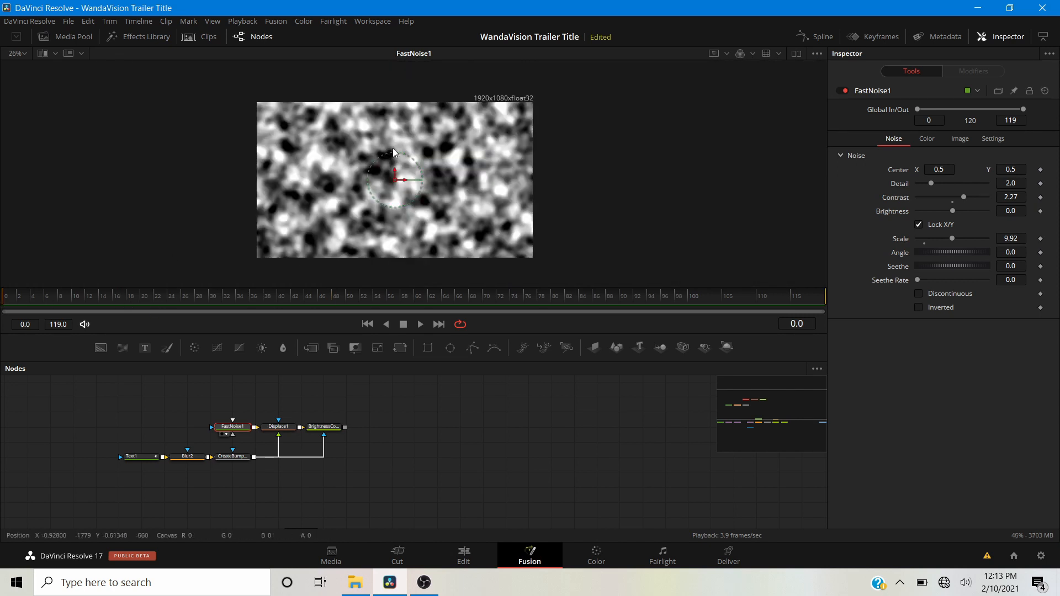
Animate FastNoise1's center with a keyframe at frame 0 and an X value of about 0.7013 at frame 118
{"action": "left_click", "coordinate": [1041, 170]}
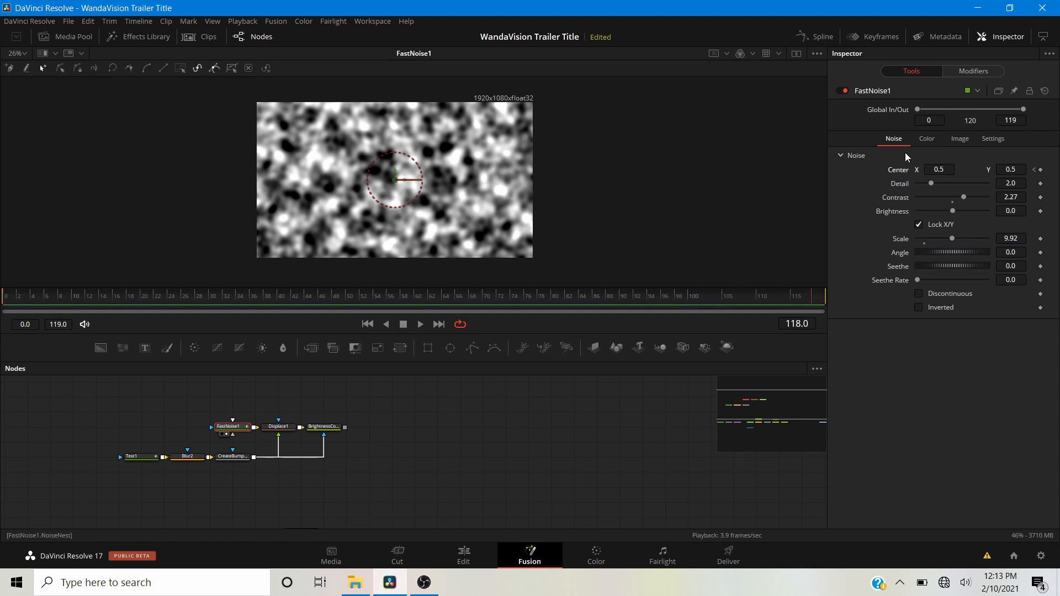
{"action": "left_click_drag", "start_coordinate": [939, 166], "coordinate": [946, 169]}
{"action": "left_click", "coordinate": [428, 502]}
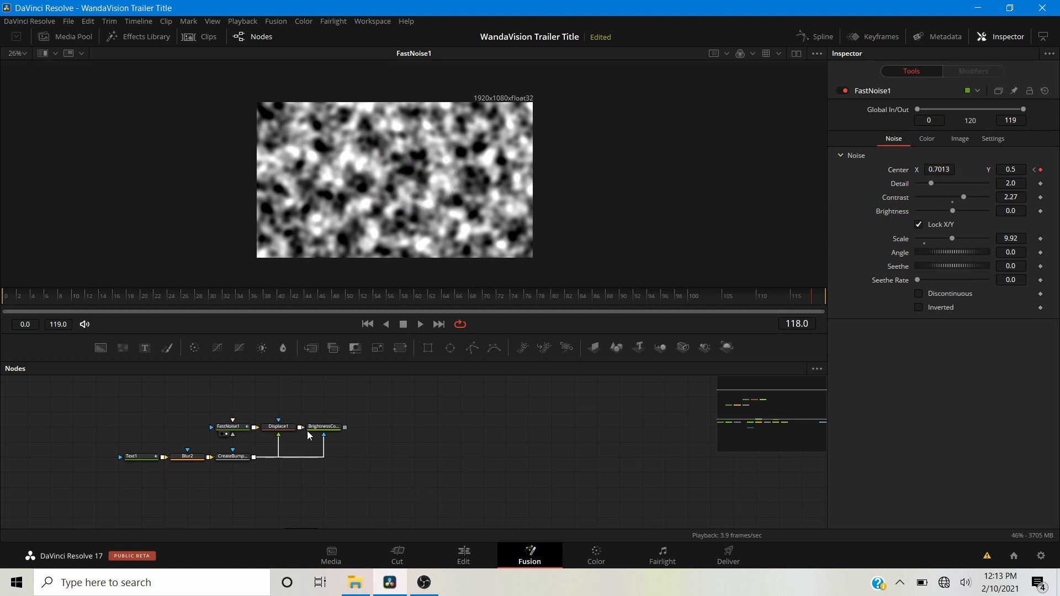
Play the noise animation from frame 0 and examine the moving texture on the BrightnessContrast3 lettering
{"action": "left_click_drag", "start_coordinate": [86, 301], "coordinate": [5, 301]}
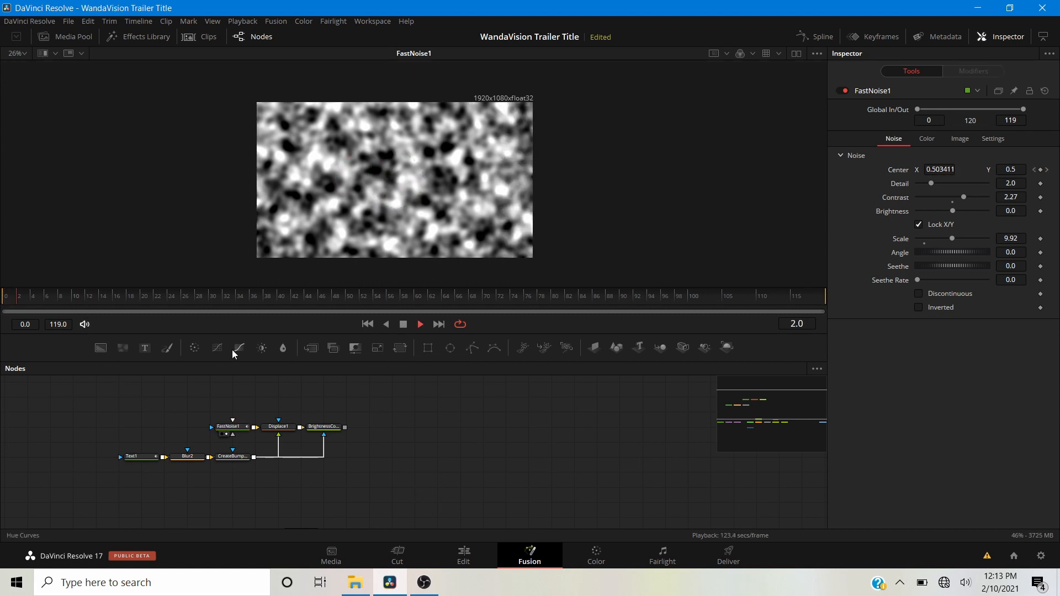
{"action": "left_click", "coordinate": [318, 434]}
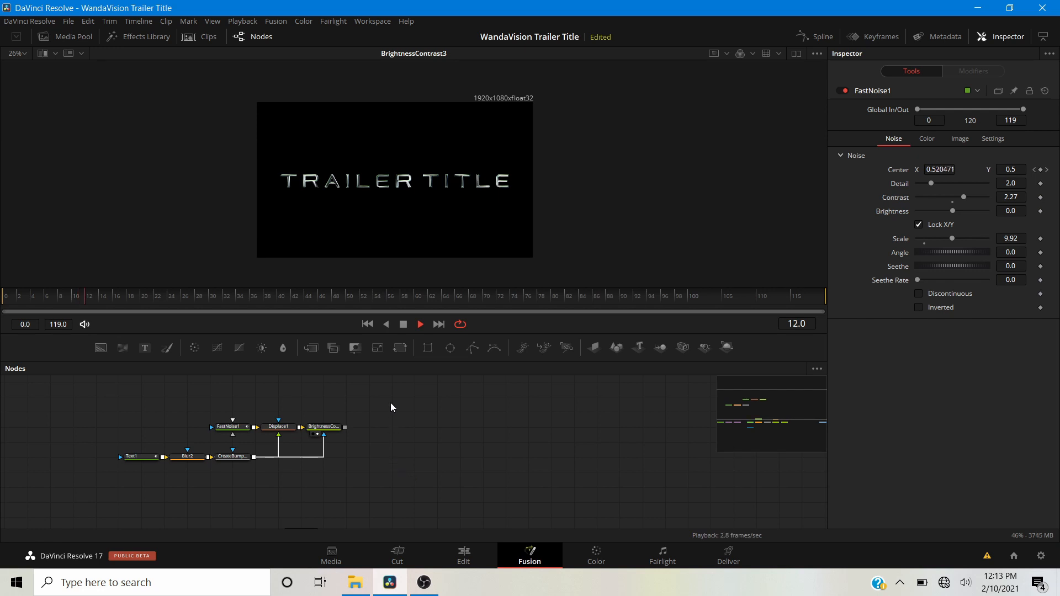
{"action": "key", "text": "space"}
{"action": "scroll", "coordinate": [354, 185], "scroll_direction": "up", "scroll_amount": 5}
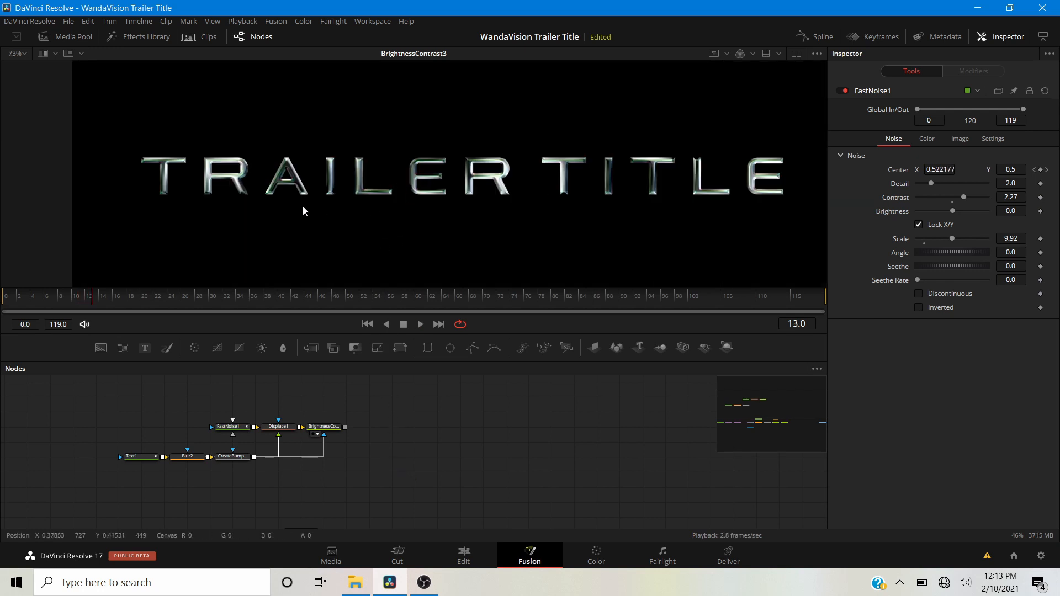
Add a Color Curves node after BrightnessContrast3 and show it in the viewer
{"action": "left_click", "coordinate": [330, 432]}
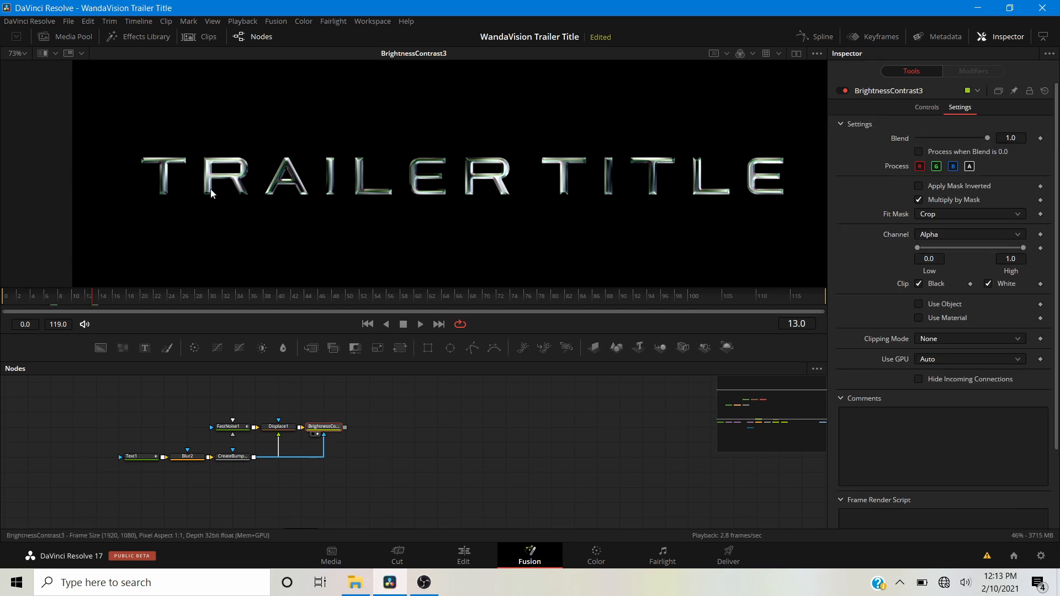
{"action": "key", "text": "shift+space"}
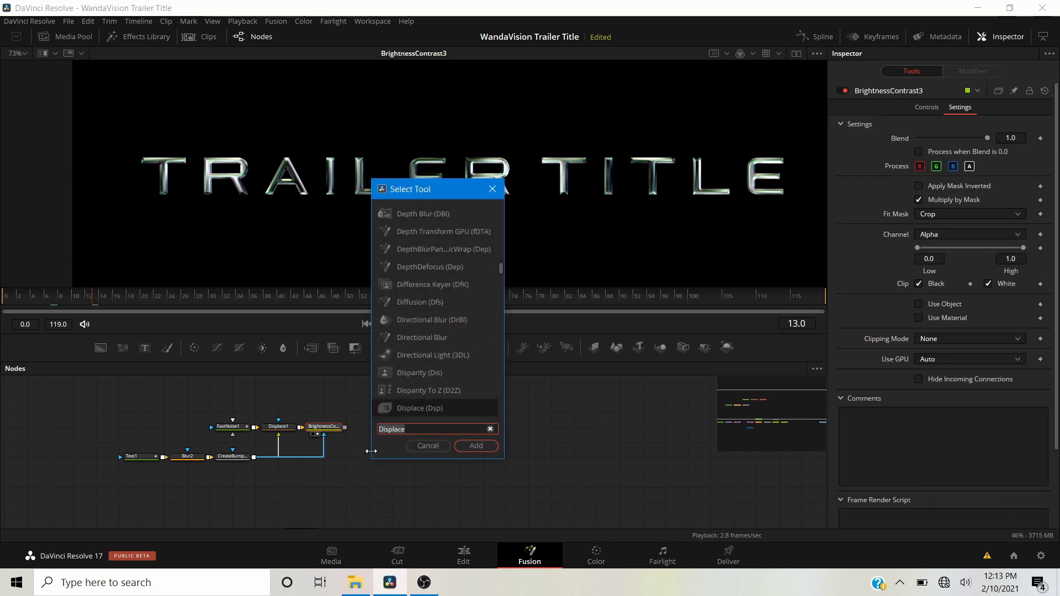
{"action": "type", "text": "ccv"}
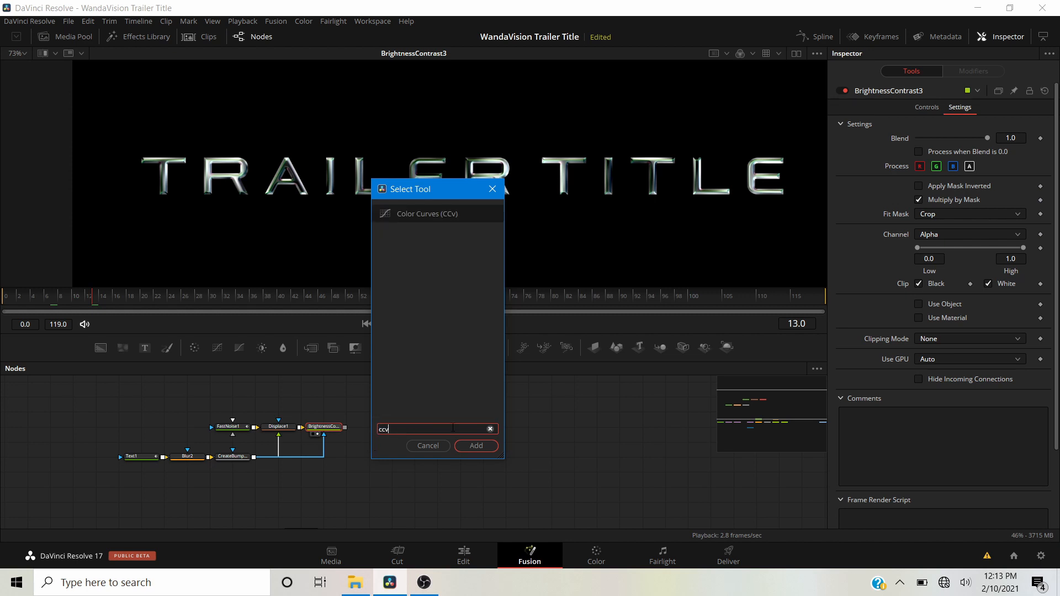
{"action": "left_click", "coordinate": [464, 445]}
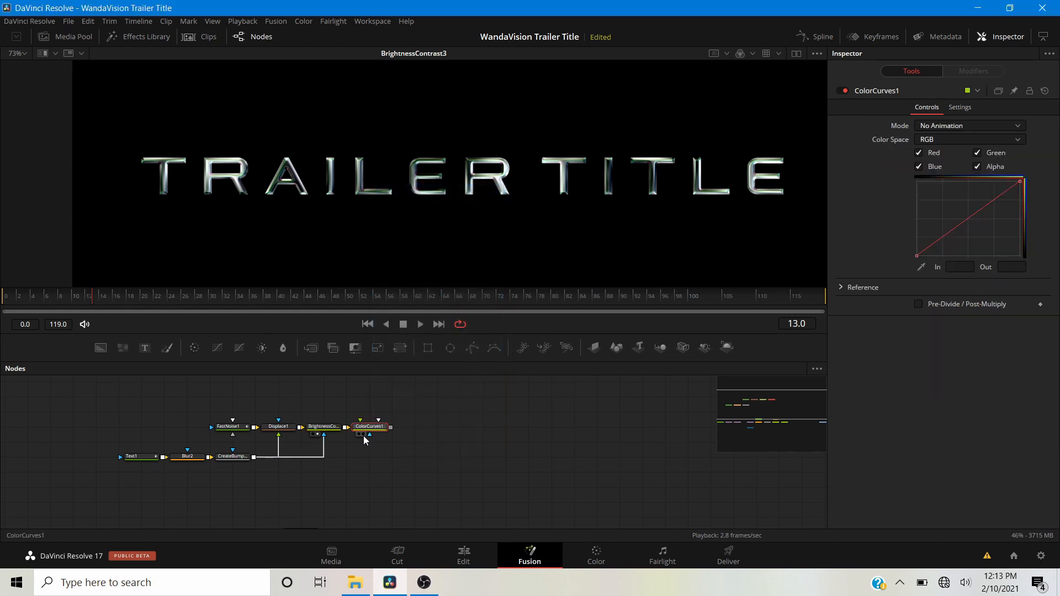
{"action": "left_click", "coordinate": [363, 436]}
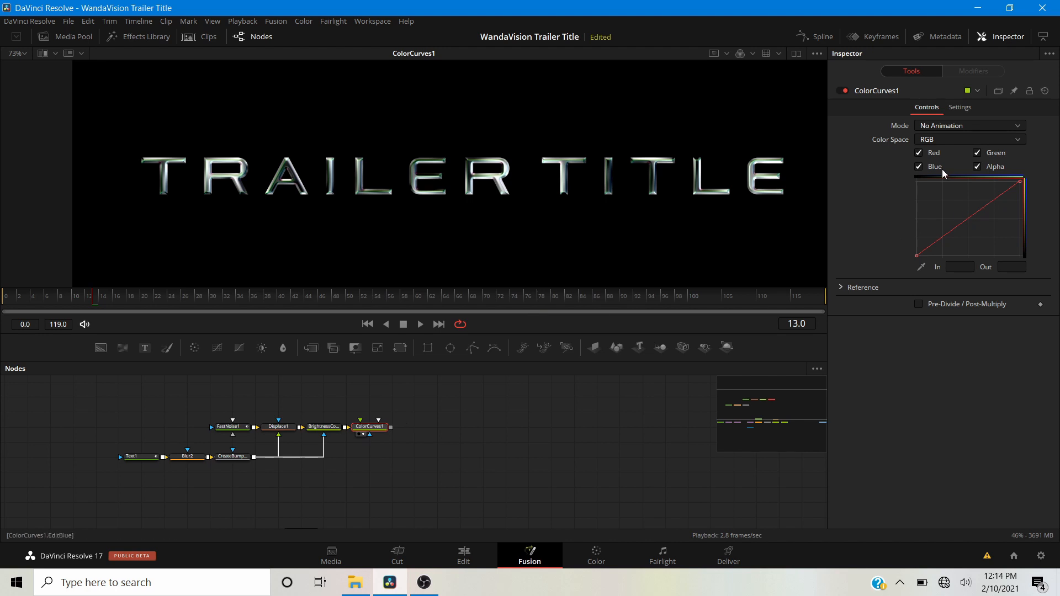
In ColorCurves1, raise the red curve to about 0.573 at input 0.465 and the green curve to about 0.517 at input 0.483
{"action": "left_click", "coordinate": [977, 153]}
{"action": "left_click", "coordinate": [978, 166]}
{"action": "left_click_drag", "start_coordinate": [969, 217], "coordinate": [966, 217]}
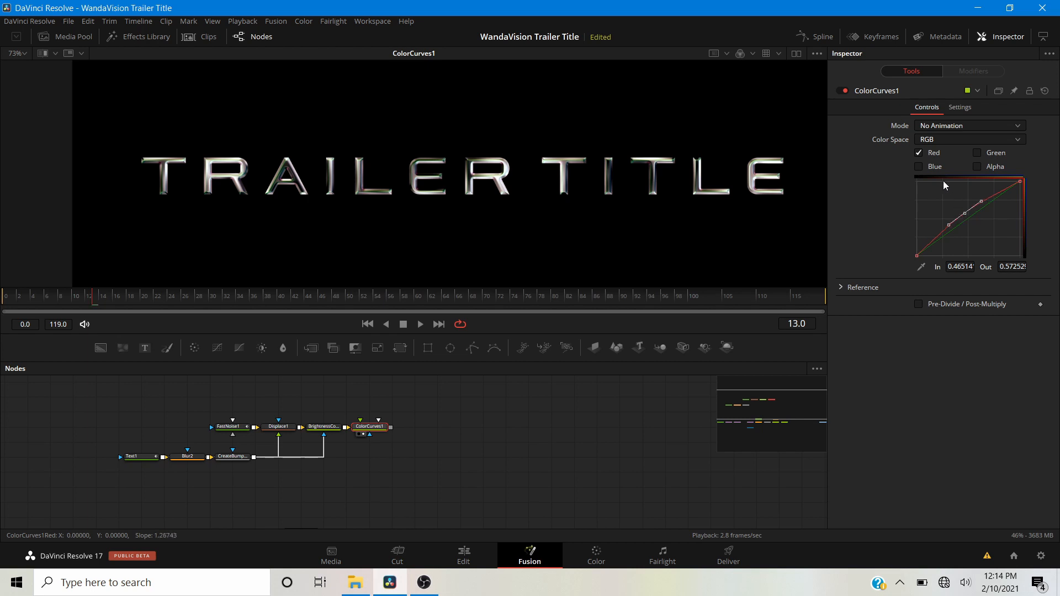
{"action": "left_click", "coordinate": [919, 154]}
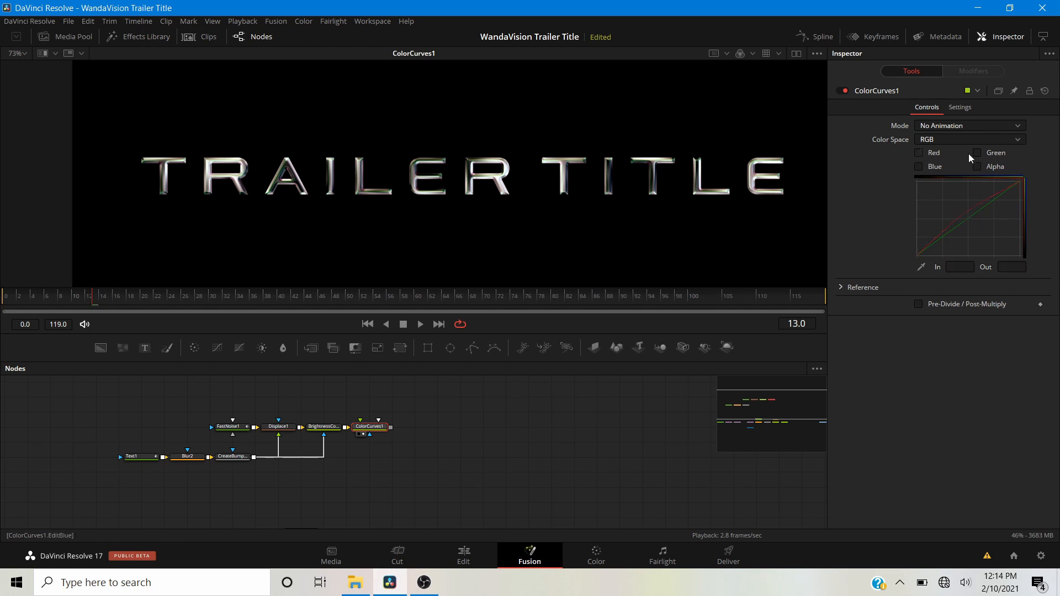
{"action": "left_click", "coordinate": [975, 154]}
{"action": "left_click", "coordinate": [967, 217]}
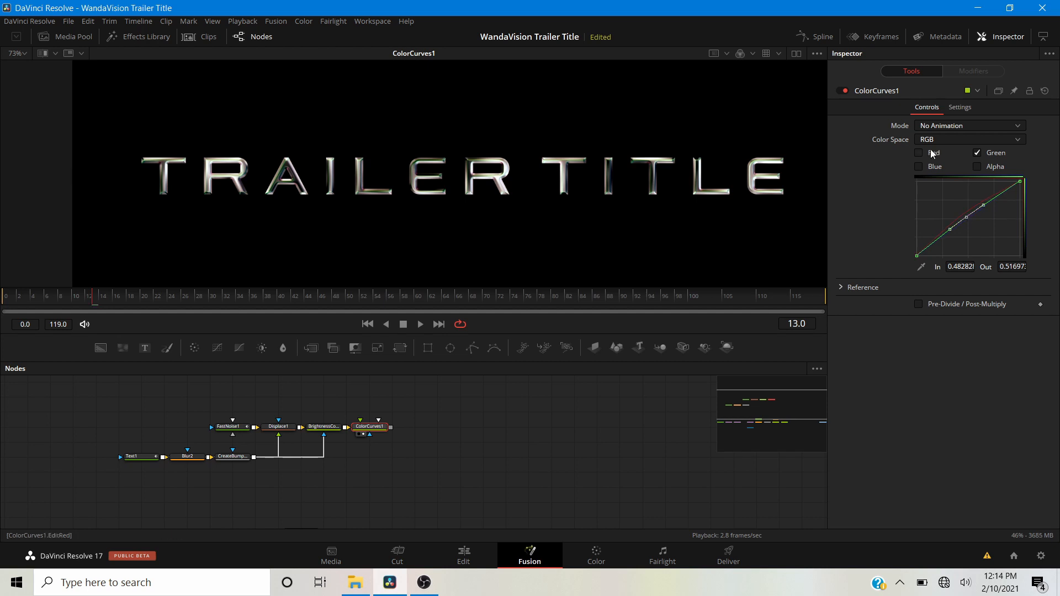
Lower ColorCurves1's blue curve to about 0.452 at input 0.538 and inspect the warmer lettering
{"action": "left_click", "coordinate": [976, 153]}
{"action": "left_click_drag", "start_coordinate": [970, 217], "coordinate": [973, 223]}
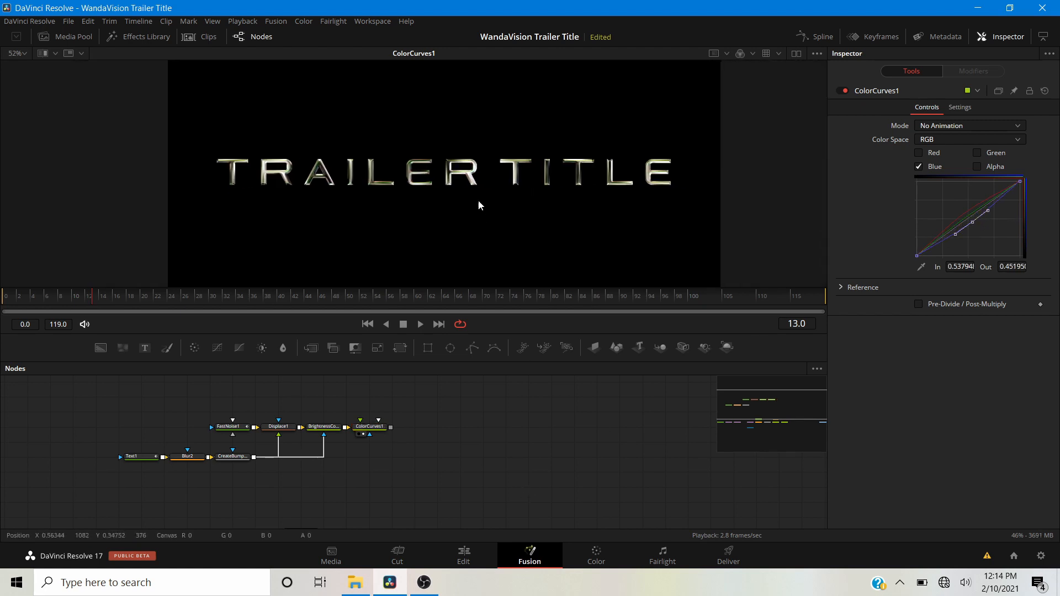
{"action": "scroll", "coordinate": [478, 200], "scroll_direction": "up", "scroll_amount": 3}
{"action": "scroll", "coordinate": [412, 150], "scroll_direction": "down", "scroll_amount": 3}
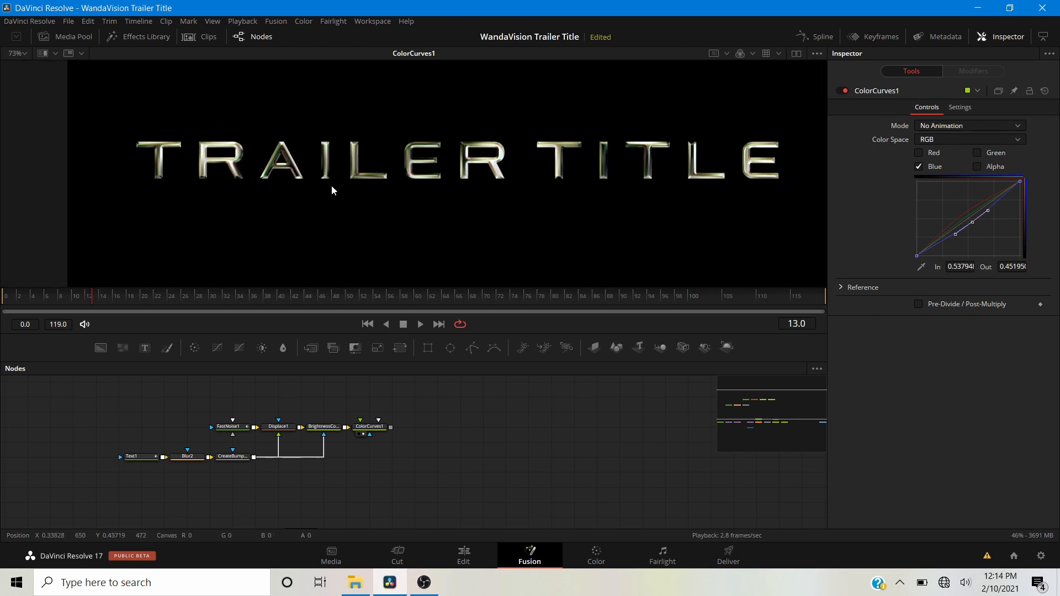
{"action": "scroll", "coordinate": [331, 184], "scroll_direction": "up", "scroll_amount": 3}
{"action": "scroll", "coordinate": [393, 173], "scroll_direction": "down", "scroll_amount": 2}
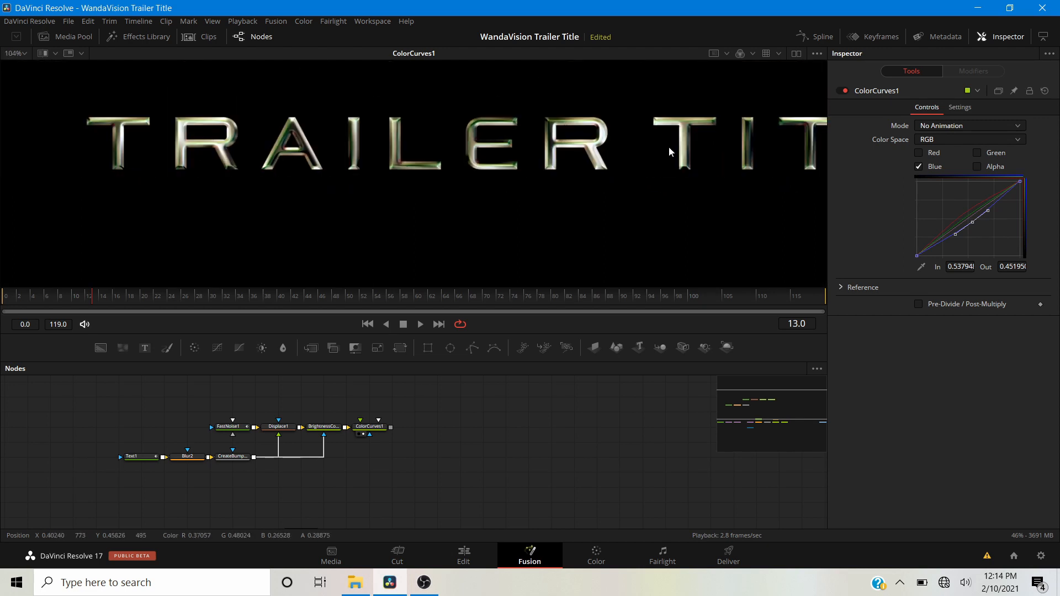
Set ColorCurves1's blend to 0.3
{"action": "left_click", "coordinate": [960, 108]}
{"action": "left_click_drag", "start_coordinate": [986, 138], "coordinate": [898, 142]}
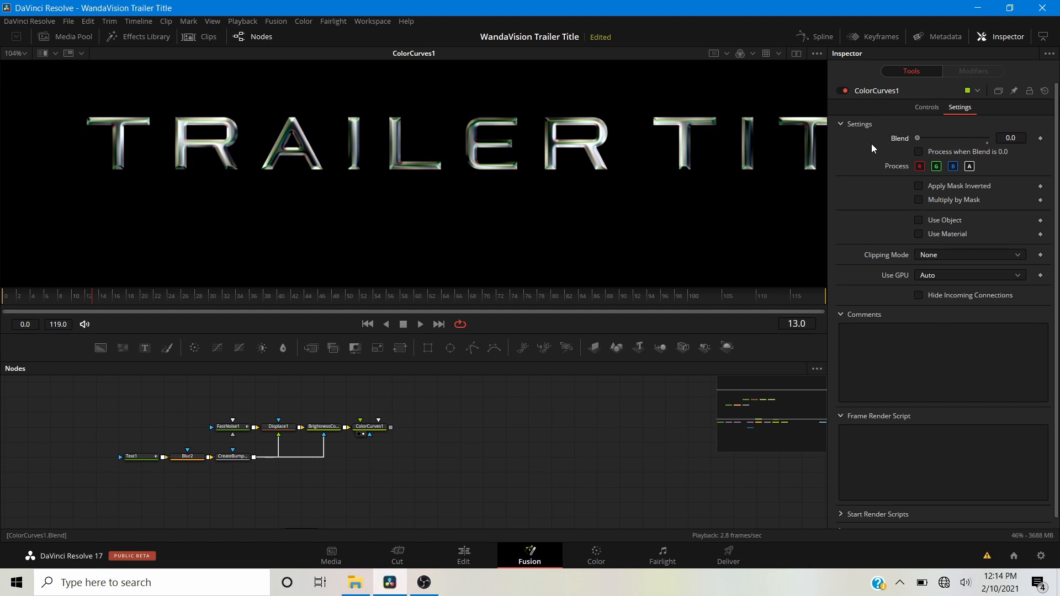
{"action": "key", "text": "ctrl+z"}
{"action": "left_click_drag", "start_coordinate": [987, 138], "coordinate": [947, 180]}
{"action": "left_click", "coordinate": [1019, 138]}
{"action": "key", "text": "BackSpace"}
{"action": "key", "text": "BackSpace"}
{"action": "key", "text": "BackSpace"}
{"action": "type", "text": "3"}
{"action": "key", "text": "Return"}
{"action": "scroll", "coordinate": [447, 154], "scroll_direction": "down", "scroll_amount": 5}
{"action": "scroll", "coordinate": [447, 155], "scroll_direction": "up", "scroll_amount": 2}
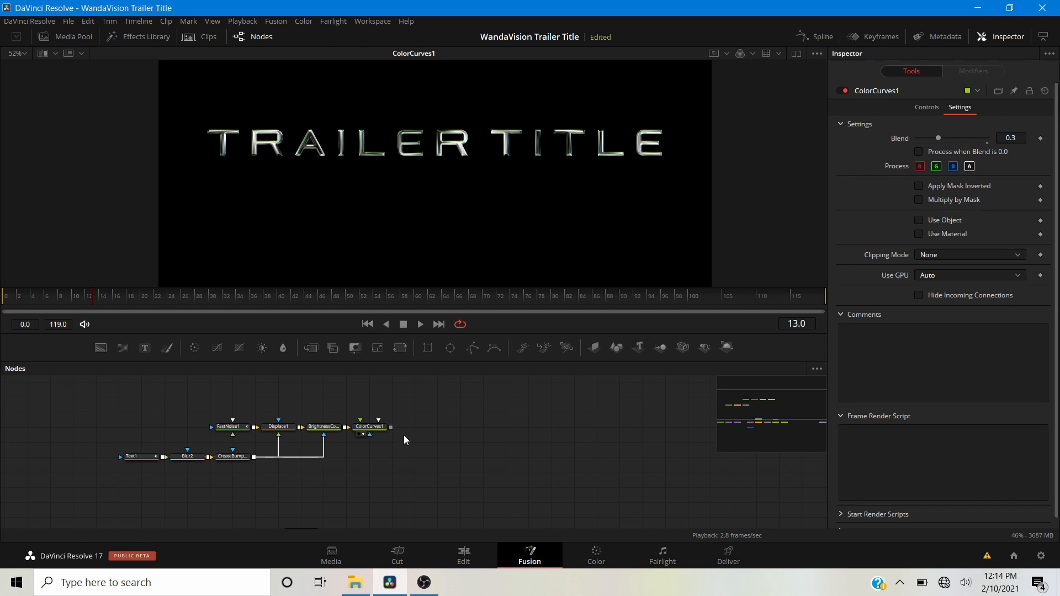
Merge the ColorCurves1 lettering over the red smoke, view Merge2 at frame 58, and scale the title to about 0.74
{"action": "left_click_drag", "start_coordinate": [391, 429], "coordinate": [478, 512]}
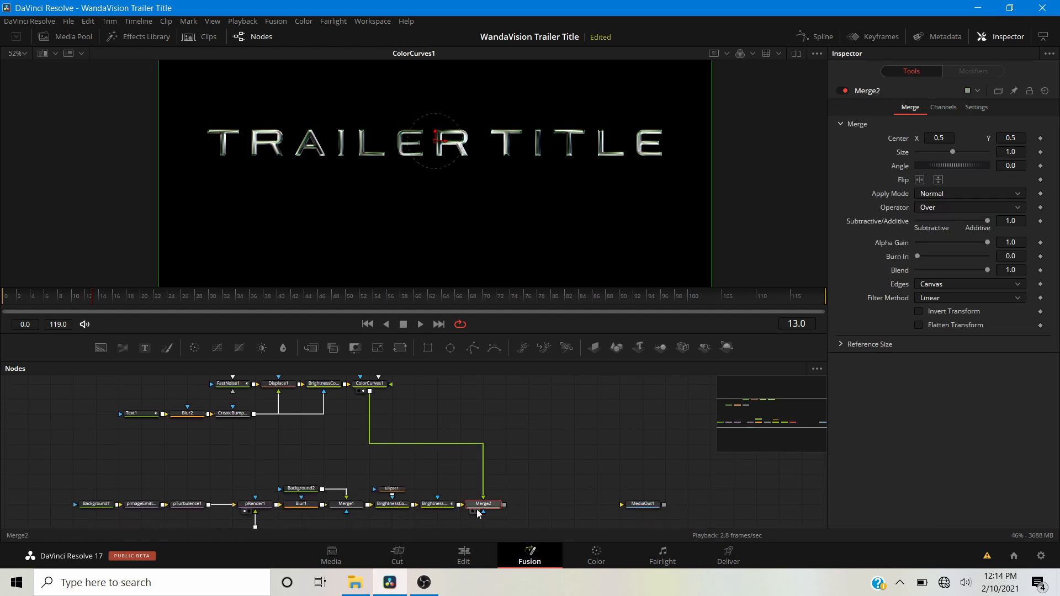
{"action": "left_click", "coordinate": [474, 511]}
{"action": "left_click_drag", "start_coordinate": [956, 153], "coordinate": [939, 152]}
{"action": "left_click", "coordinate": [406, 297]}
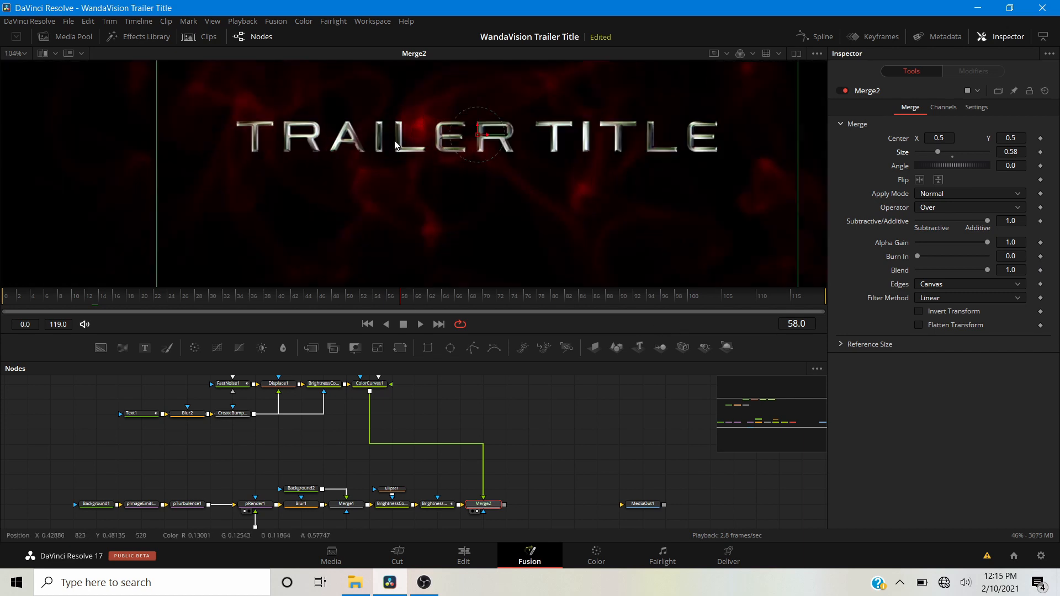
{"action": "left_click_drag", "start_coordinate": [601, 227], "coordinate": [634, 243]}
{"action": "scroll", "coordinate": [442, 165], "scroll_direction": "down", "scroll_amount": 3}
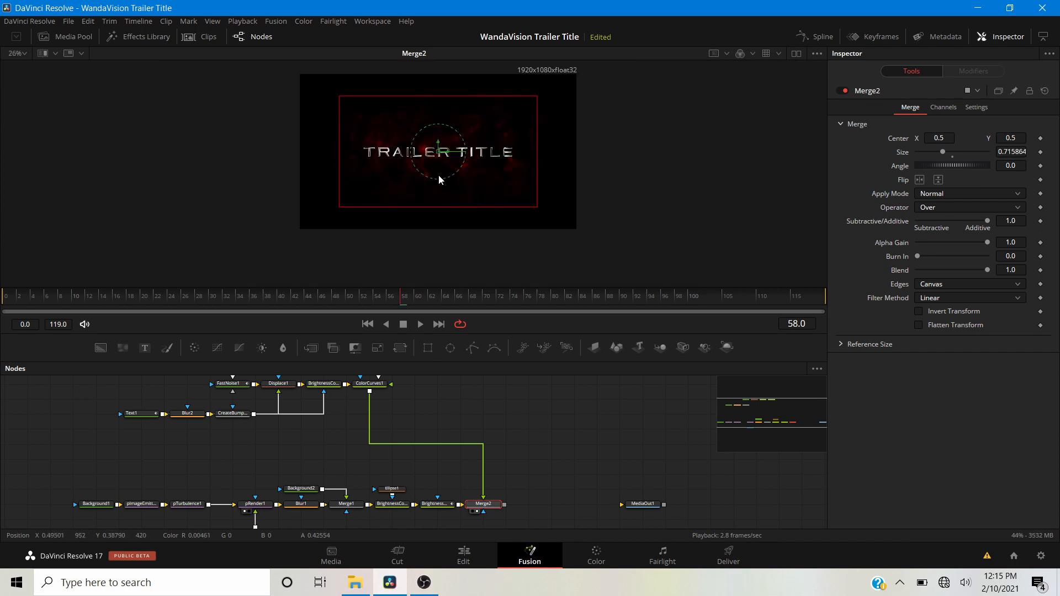
{"action": "left_click_drag", "start_coordinate": [539, 207], "coordinate": [543, 209]}
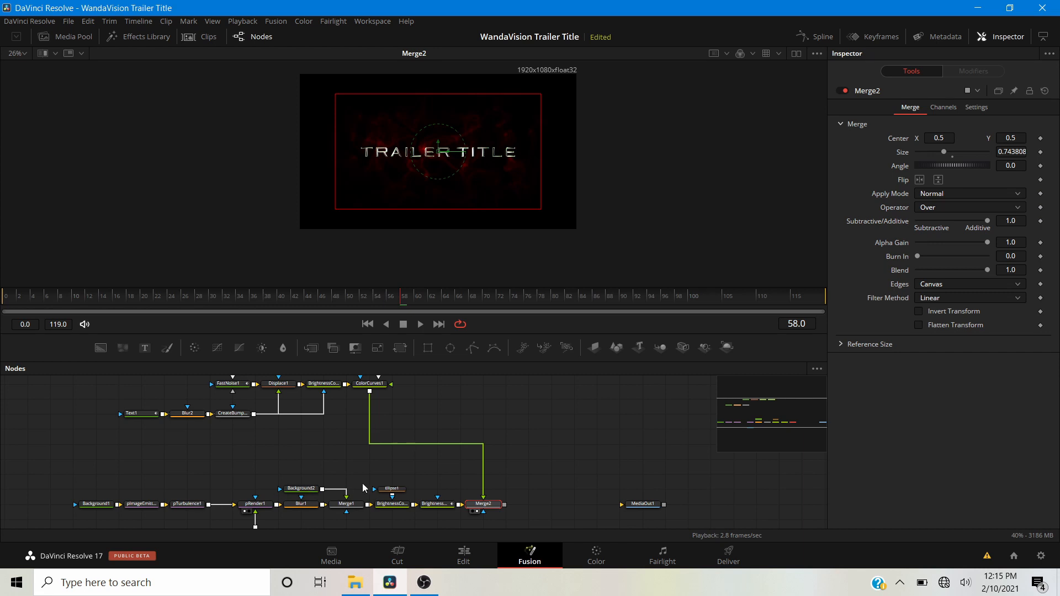
Reset Ellipse1's width to 0.5 and inspect the smoke behind the title
{"action": "left_click", "coordinate": [385, 490]}
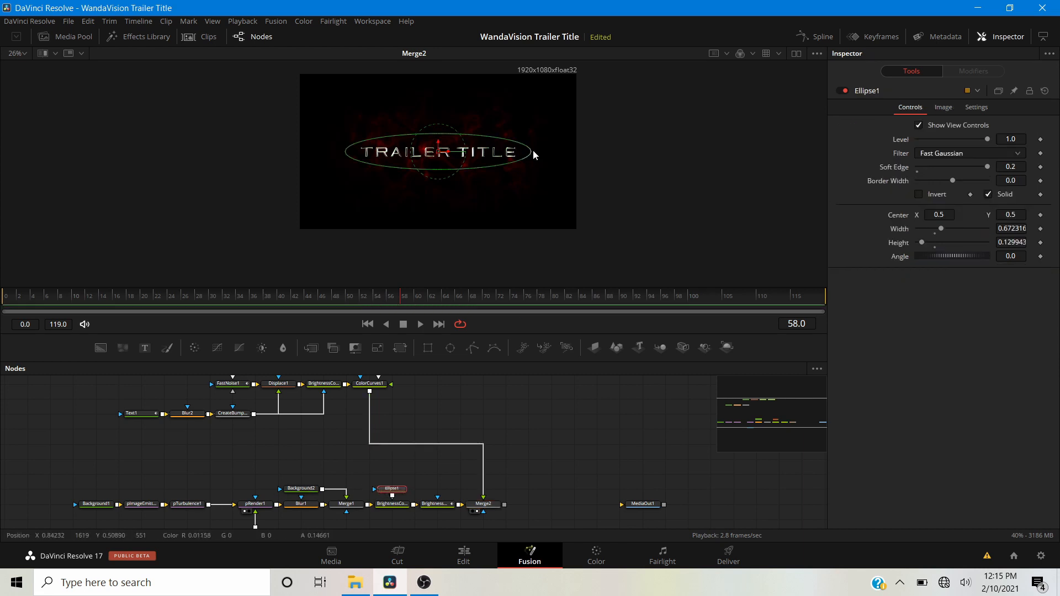
{"action": "double_click", "coordinate": [903, 233]}
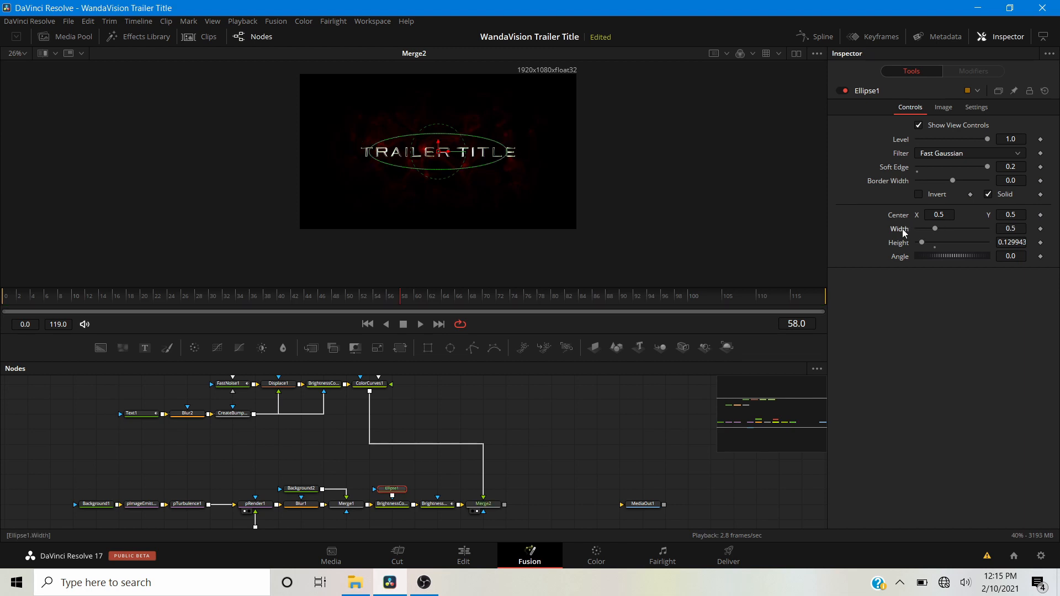
{"action": "left_click", "coordinate": [575, 476]}
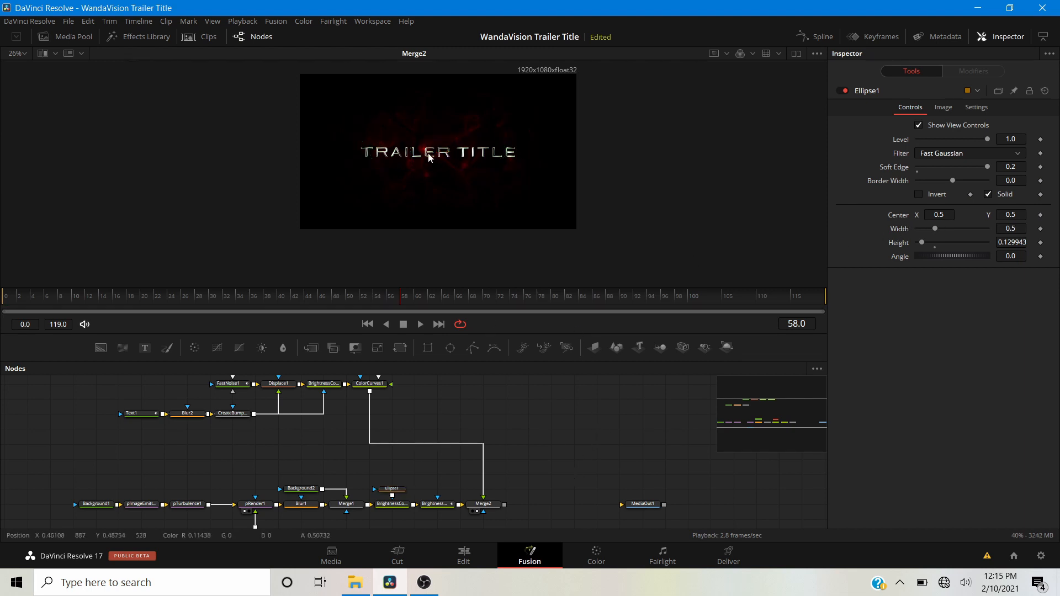
{"action": "scroll", "coordinate": [430, 151], "scroll_direction": "up", "scroll_amount": 2}
{"action": "scroll", "coordinate": [442, 150], "scroll_direction": "up", "scroll_amount": 2}
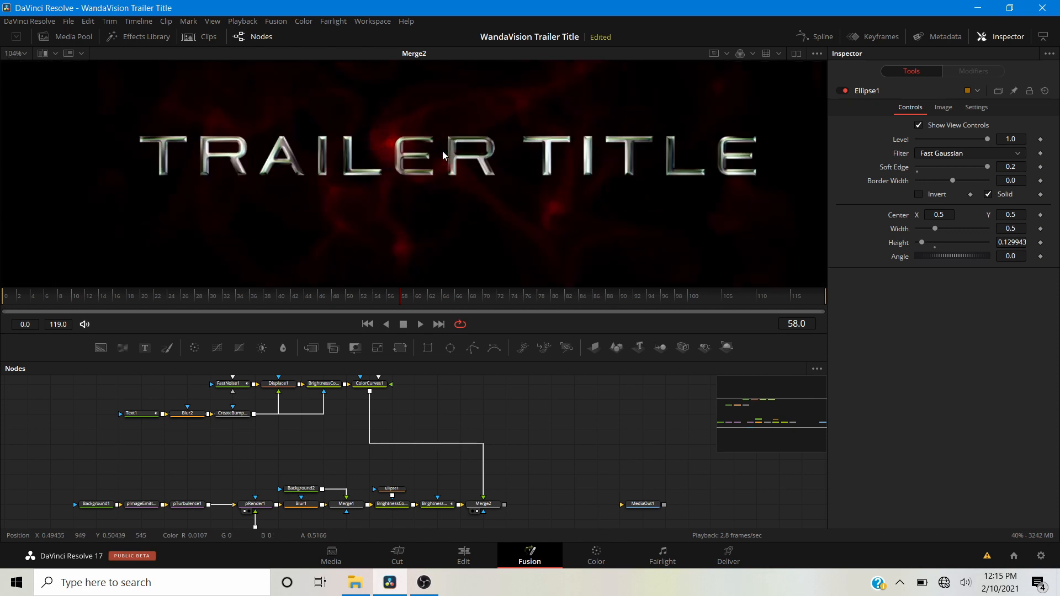
{"action": "scroll", "coordinate": [442, 146], "scroll_direction": "down", "scroll_amount": 2}
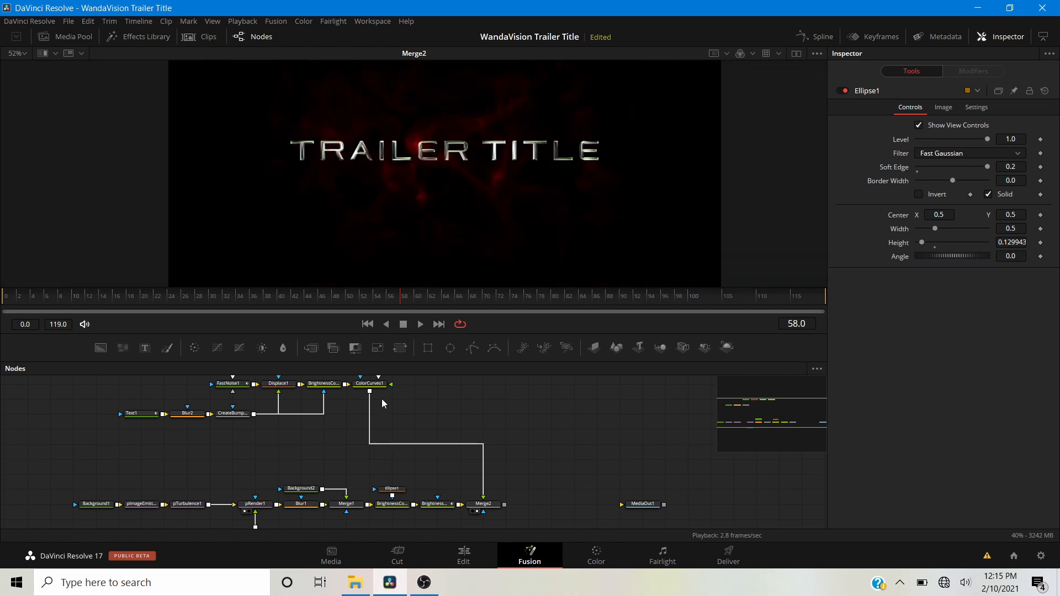
Move the ColorCurves1 node directly above Merge2 in the node graph
{"action": "scroll", "coordinate": [372, 387], "scroll_direction": "up", "scroll_amount": 2}
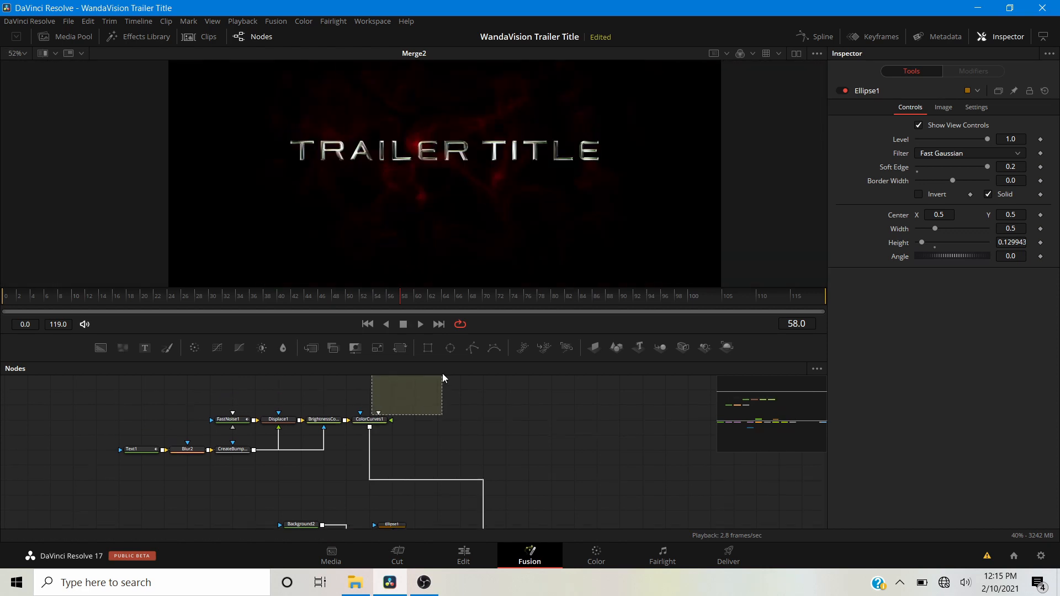
{"action": "left_click_drag", "start_coordinate": [371, 428], "coordinate": [489, 424]}
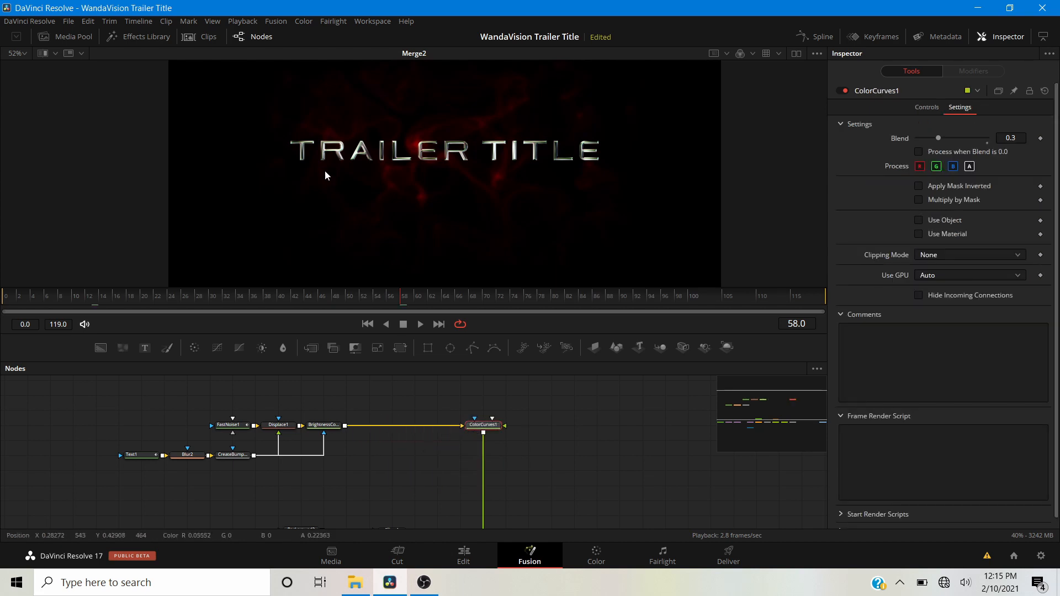
{"action": "scroll", "coordinate": [442, 405], "scroll_direction": "down", "scroll_amount": 2}
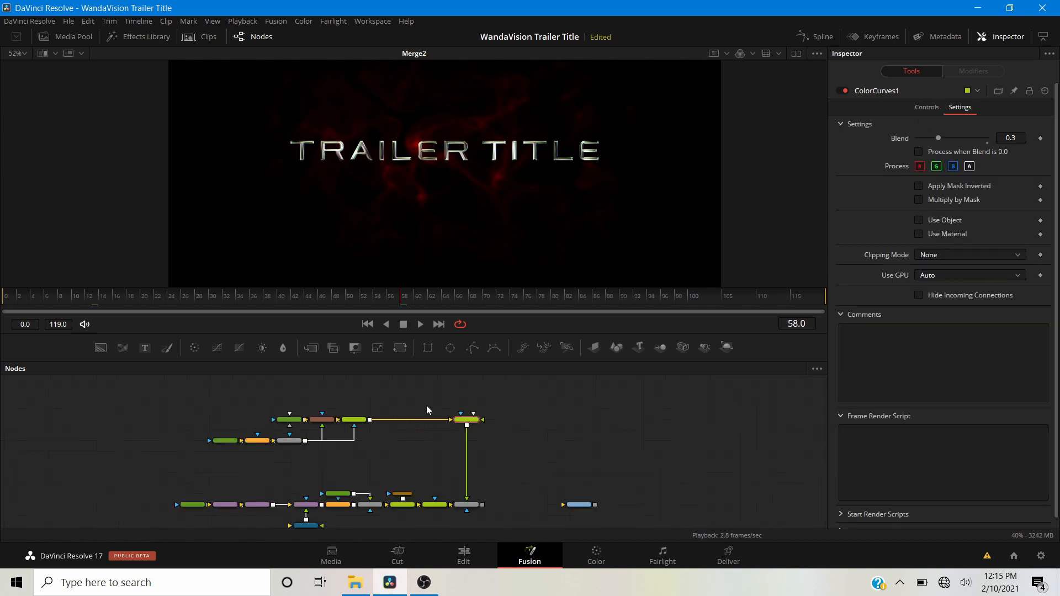
{"action": "scroll", "coordinate": [436, 463], "scroll_direction": "down", "scroll_amount": 1}
{"action": "left_click_drag", "start_coordinate": [435, 463], "coordinate": [388, 436]}
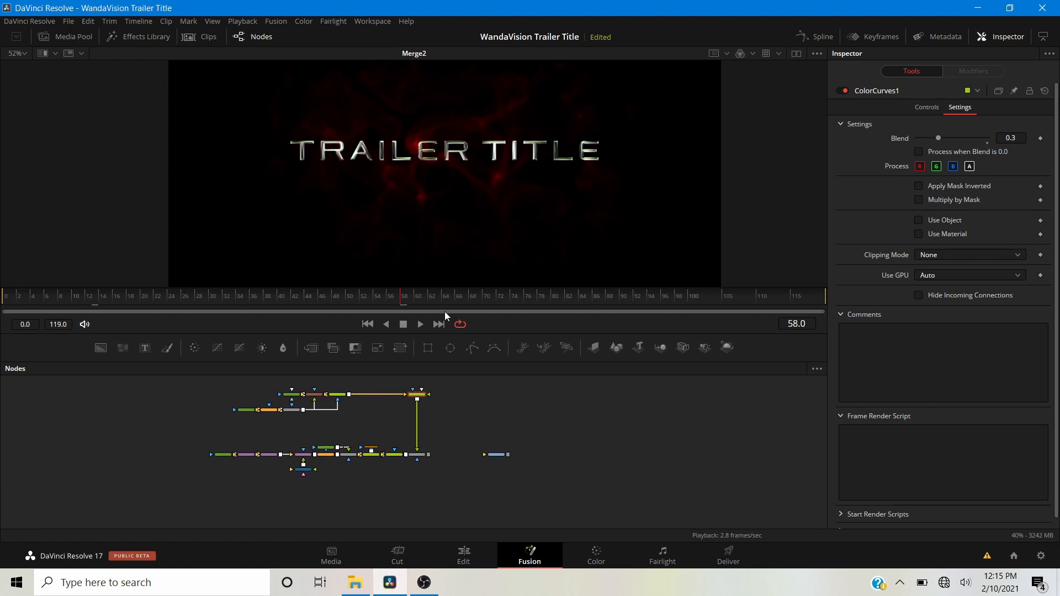
Insert a DVE node between ColorCurves1 and Merge2, and space it a little below ColorCurves1
{"action": "scroll", "coordinate": [417, 392], "scroll_direction": "up", "scroll_amount": 3}
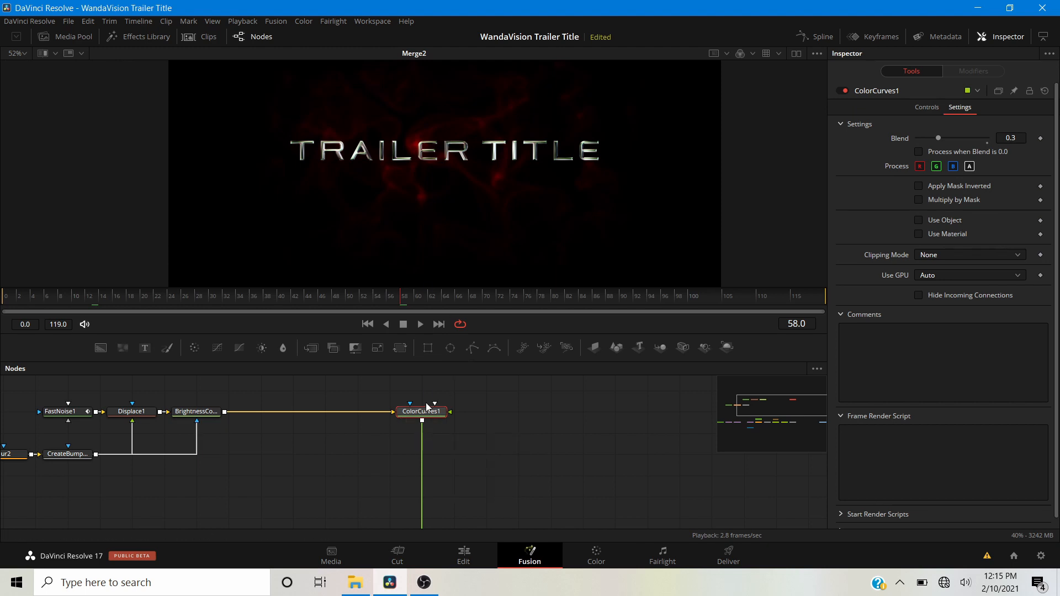
{"action": "key", "text": "shift+space"}
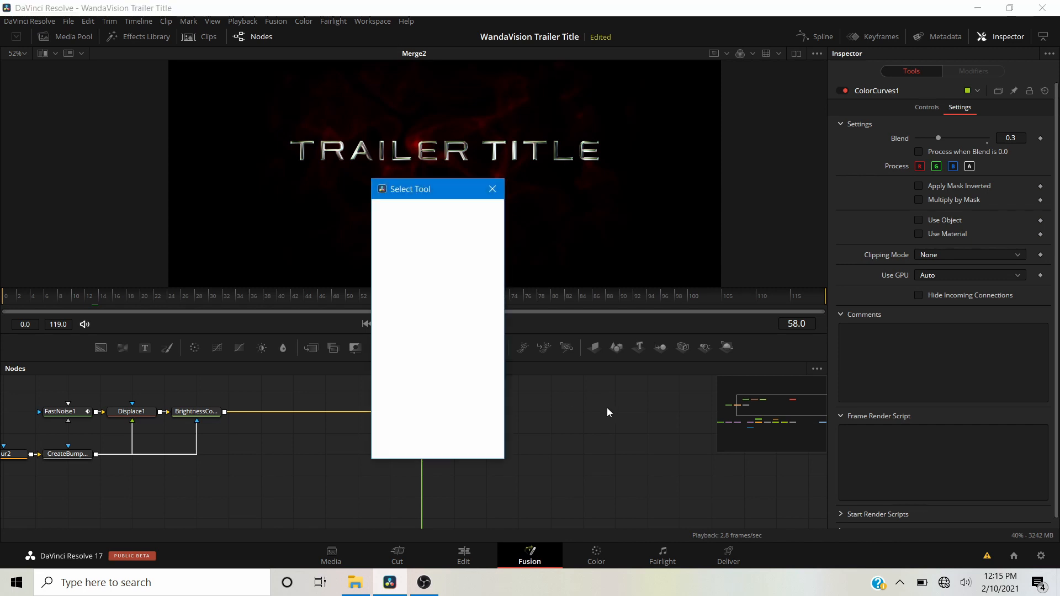
{"action": "type", "text": "dve"}
{"action": "left_click", "coordinate": [476, 446]}
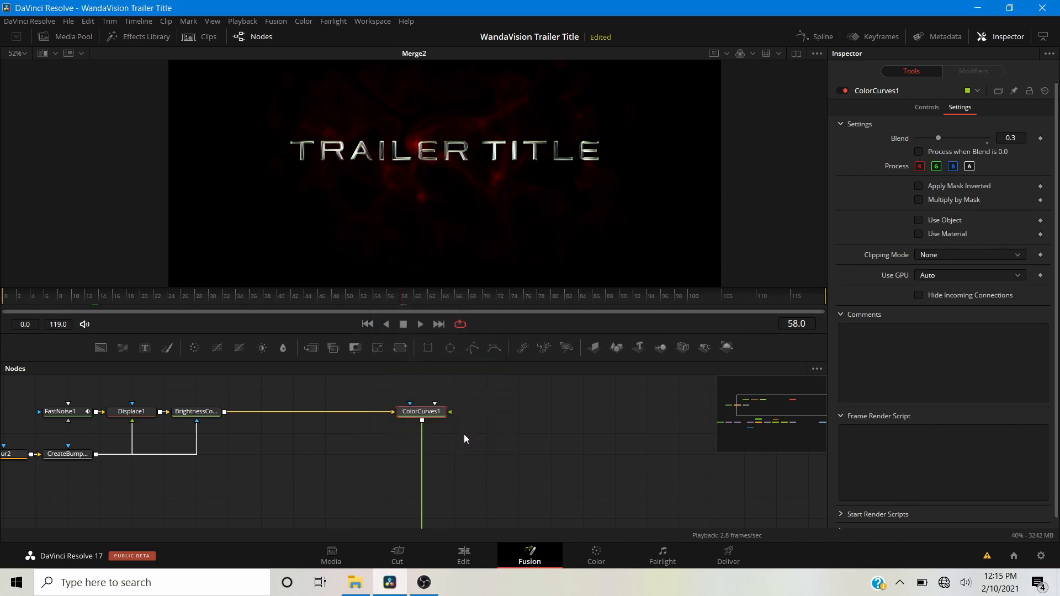
{"action": "scroll", "coordinate": [270, 482], "scroll_direction": "left", "scroll_amount": 3}
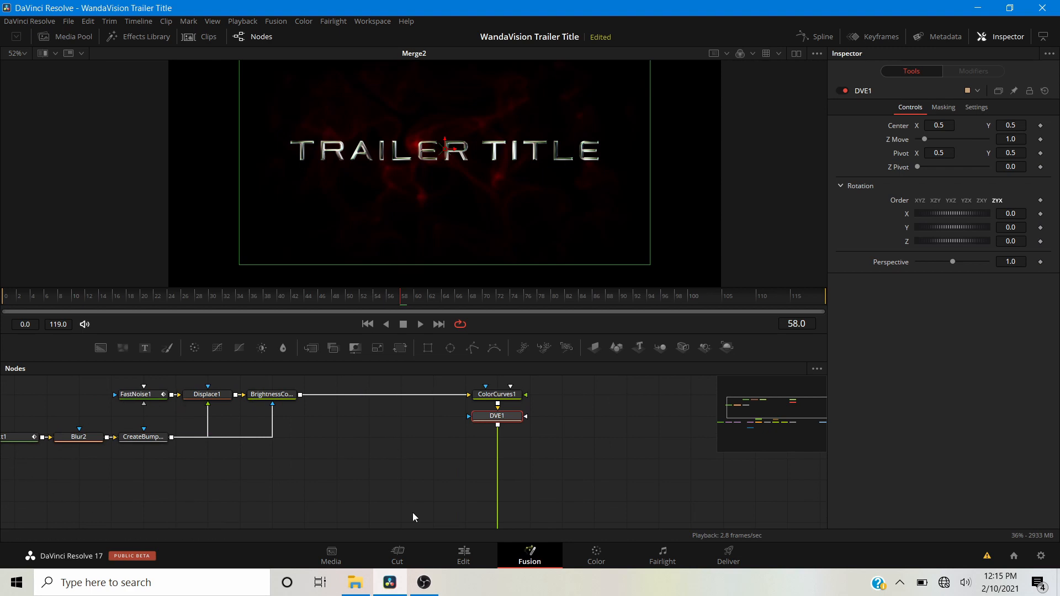
{"action": "left_click_drag", "start_coordinate": [514, 417], "coordinate": [515, 438]}
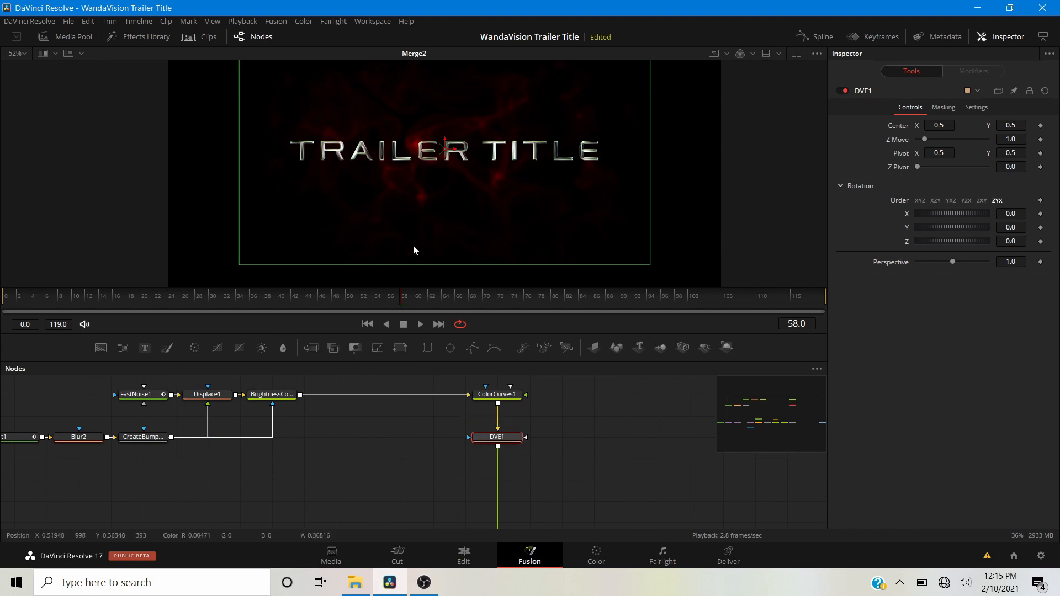
{"action": "scroll", "coordinate": [220, 437], "scroll_direction": "left", "scroll_amount": 3}
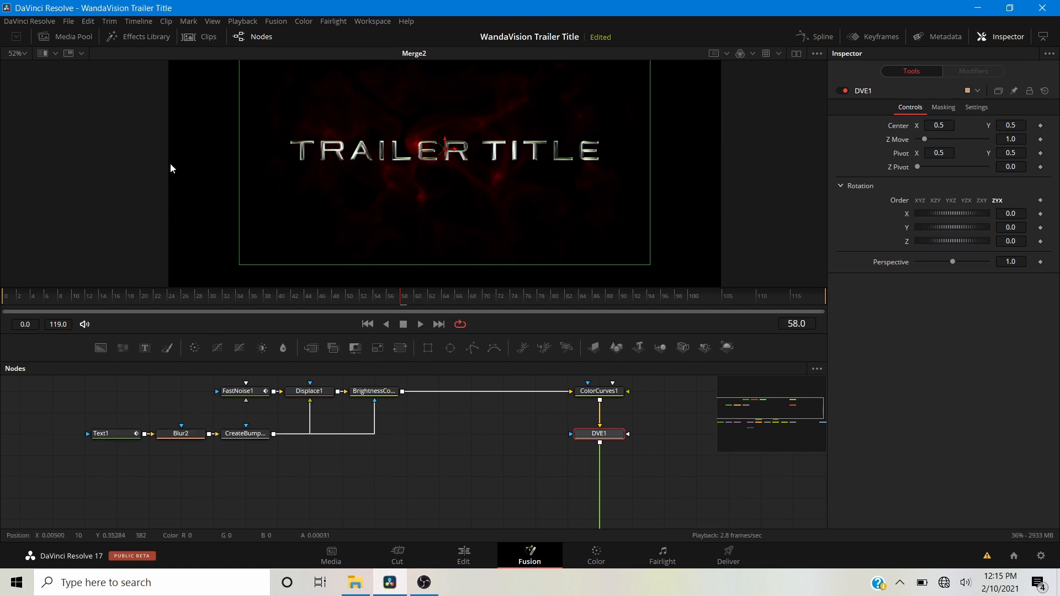
View DVE1 at frame 0 and keyframe its Z Move at about 0.624 so the title starts enlarged
{"action": "scroll", "coordinate": [416, 465], "scroll_direction": "right", "scroll_amount": 4}
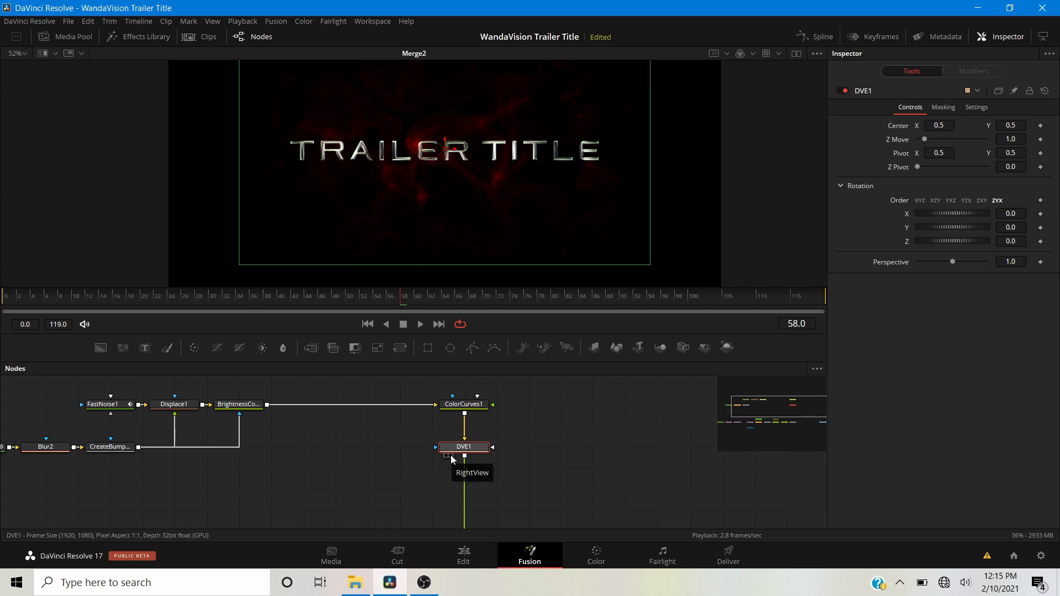
{"action": "left_click", "coordinate": [450, 456]}
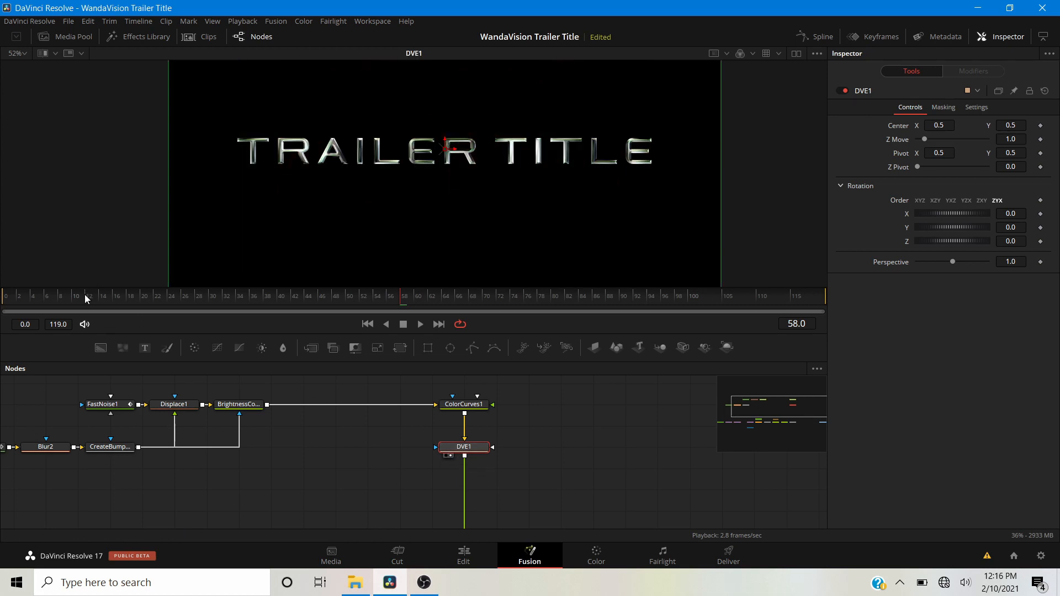
{"action": "left_click", "coordinate": [6, 298]}
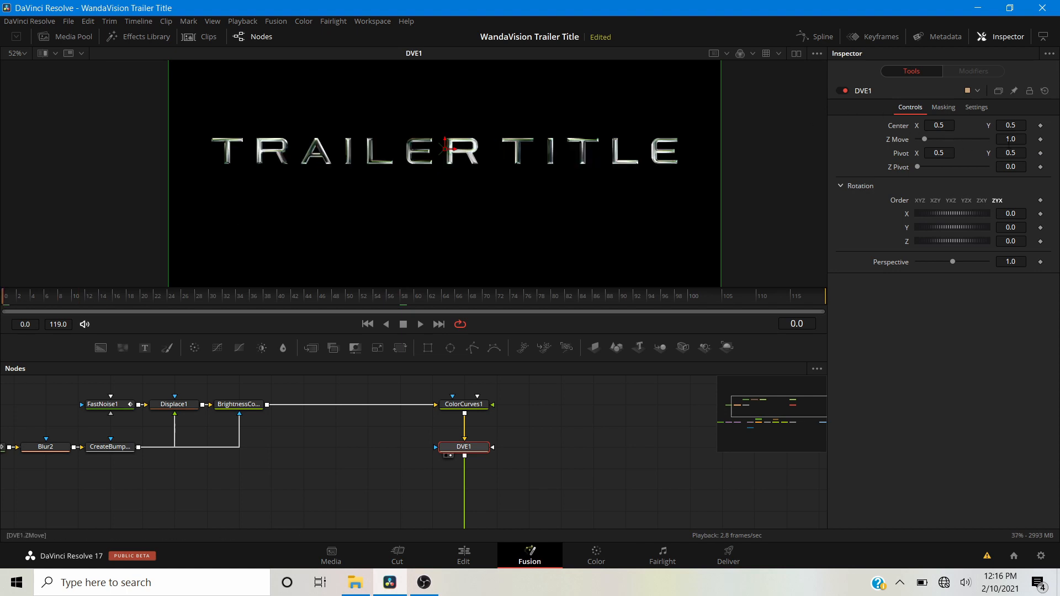
{"action": "left_click", "coordinate": [1040, 139]}
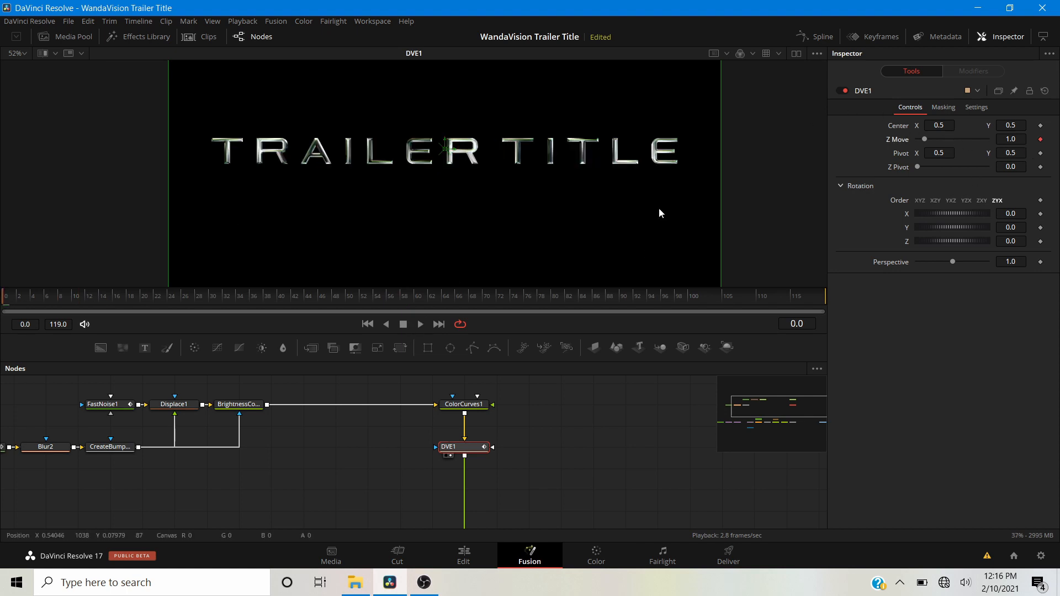
{"action": "left_click_drag", "start_coordinate": [926, 138], "coordinate": [899, 142]}
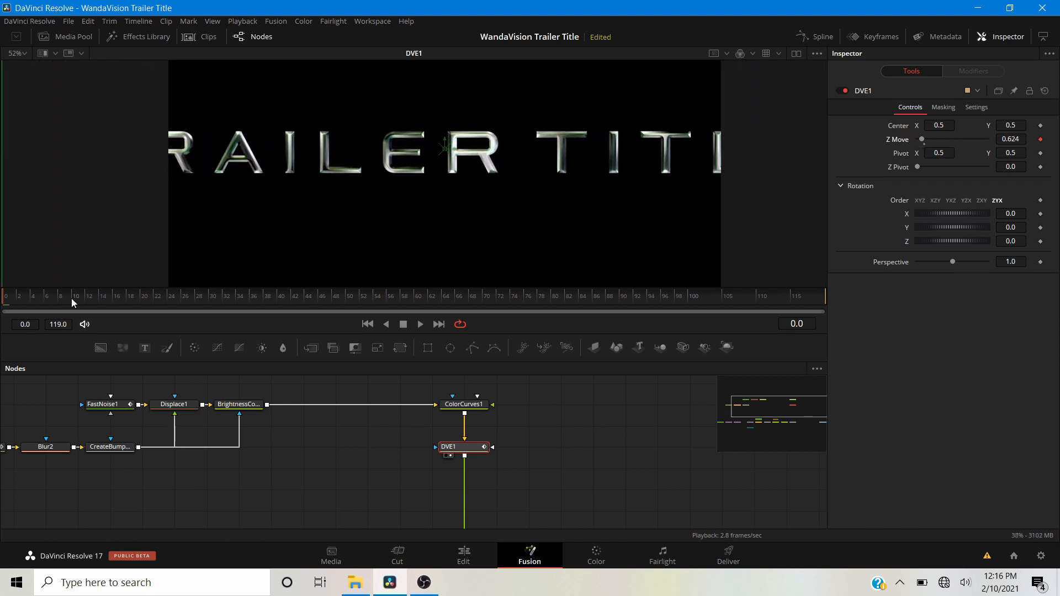
Keyframe DVE1's Z Move at 1.0 on frame 48 and play the title motion from the start
{"action": "left_click", "coordinate": [332, 295]}
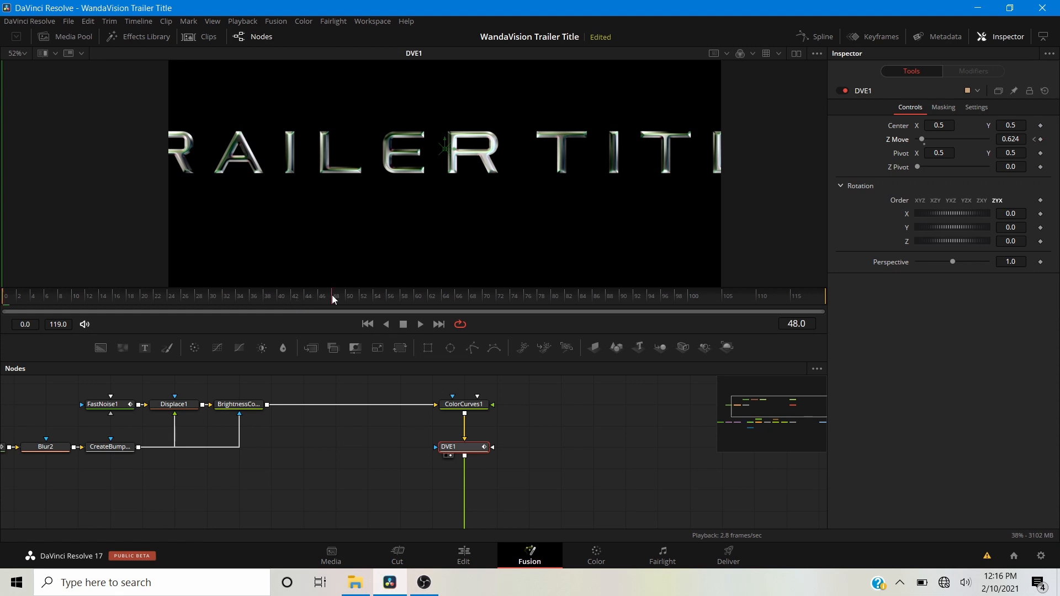
{"action": "double_click", "coordinate": [926, 144]}
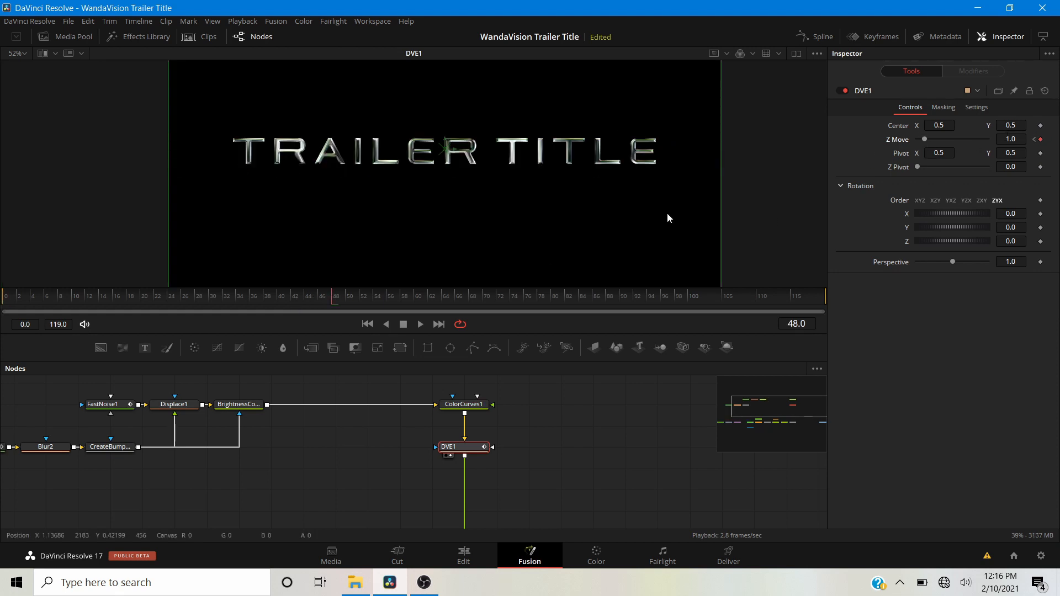
{"action": "left_click", "coordinate": [15, 298]}
{"action": "key", "text": "space"}
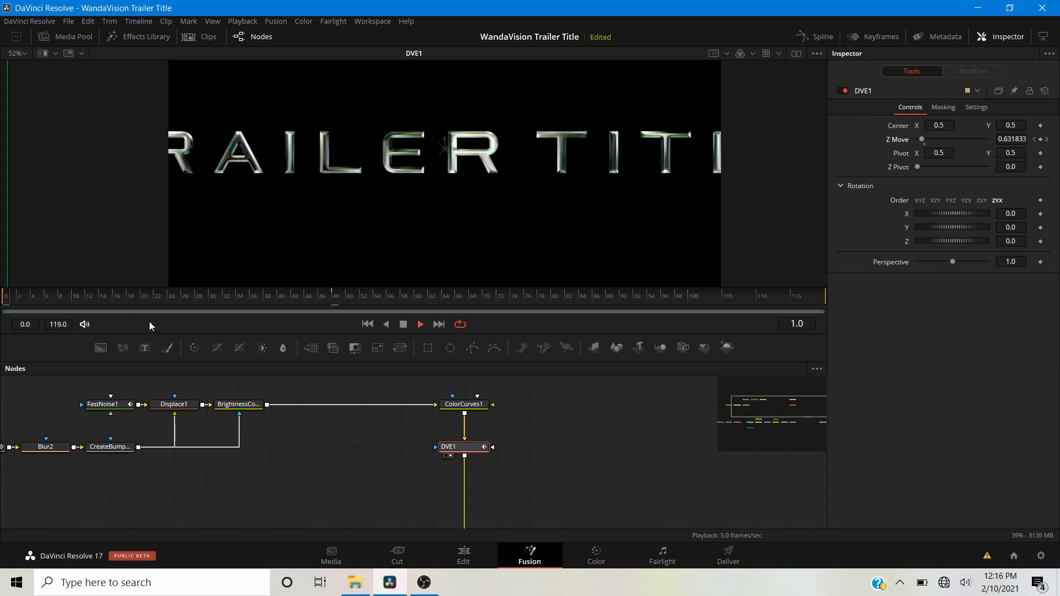
{"action": "scroll", "coordinate": [385, 171], "scroll_direction": "down", "scroll_amount": 2}
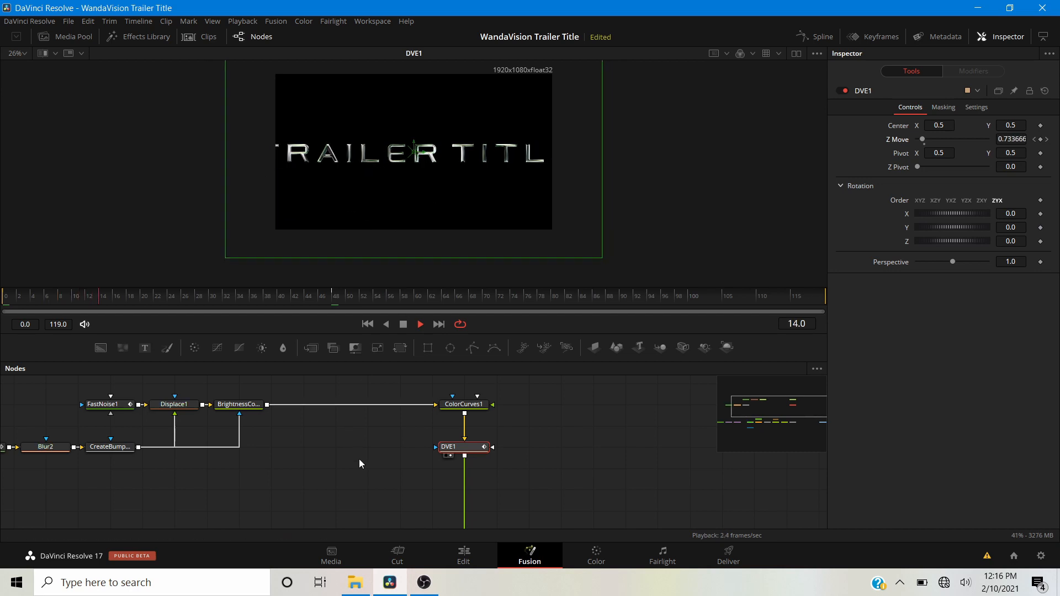
Insert a Brightness/Contrast node between DVE1 and Merge2, space it a little below DVE1, and show it in the viewer
{"action": "left_click_drag", "start_coordinate": [371, 447], "coordinate": [298, 360]}
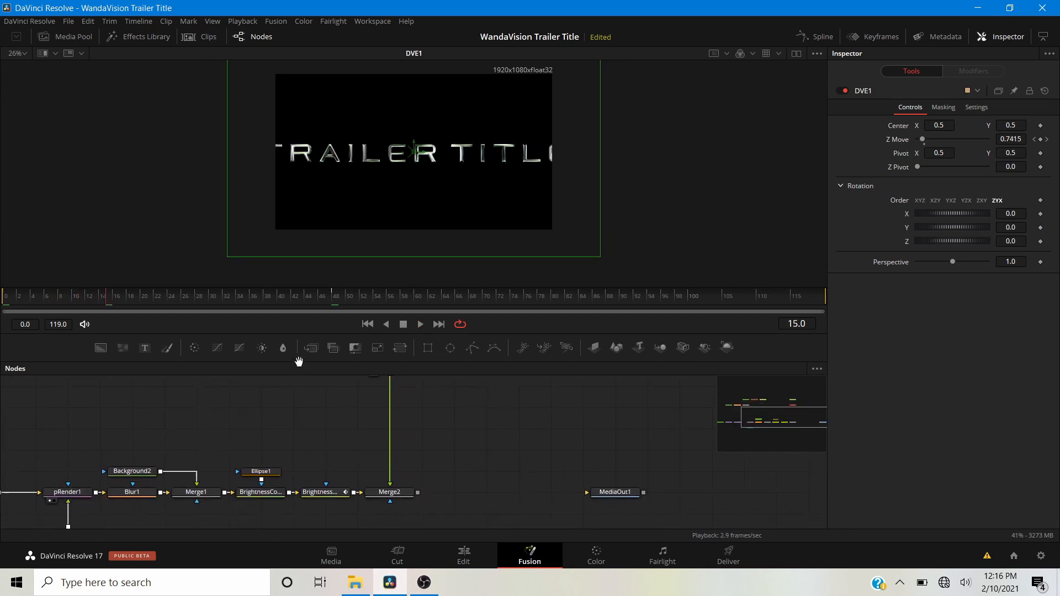
{"action": "scroll", "coordinate": [359, 419], "scroll_direction": "down", "scroll_amount": 1}
{"action": "scroll", "coordinate": [359, 419], "scroll_direction": "down", "scroll_amount": 2}
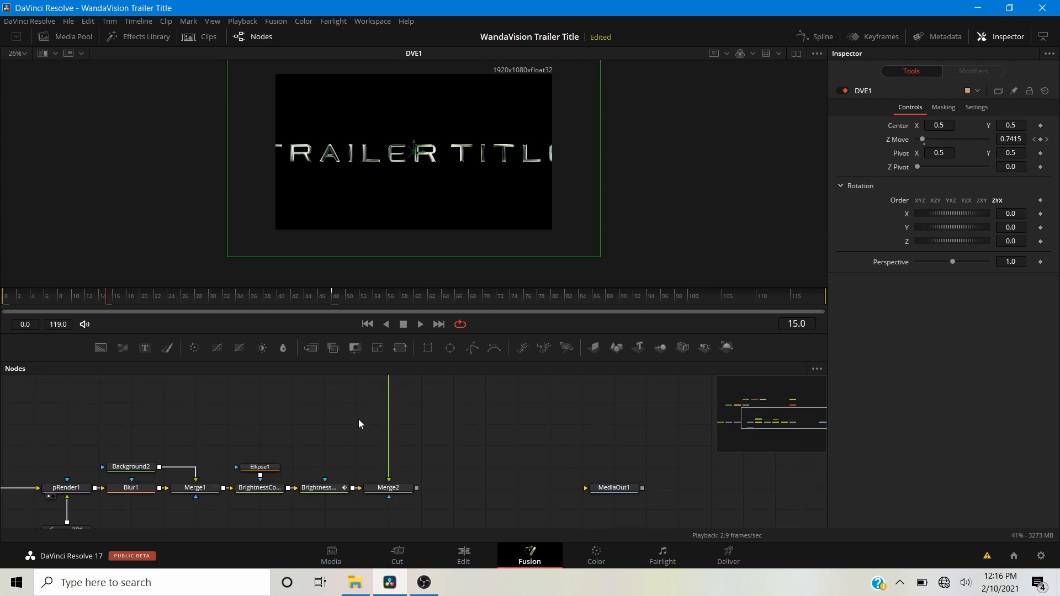
{"action": "left_click", "coordinate": [273, 448]}
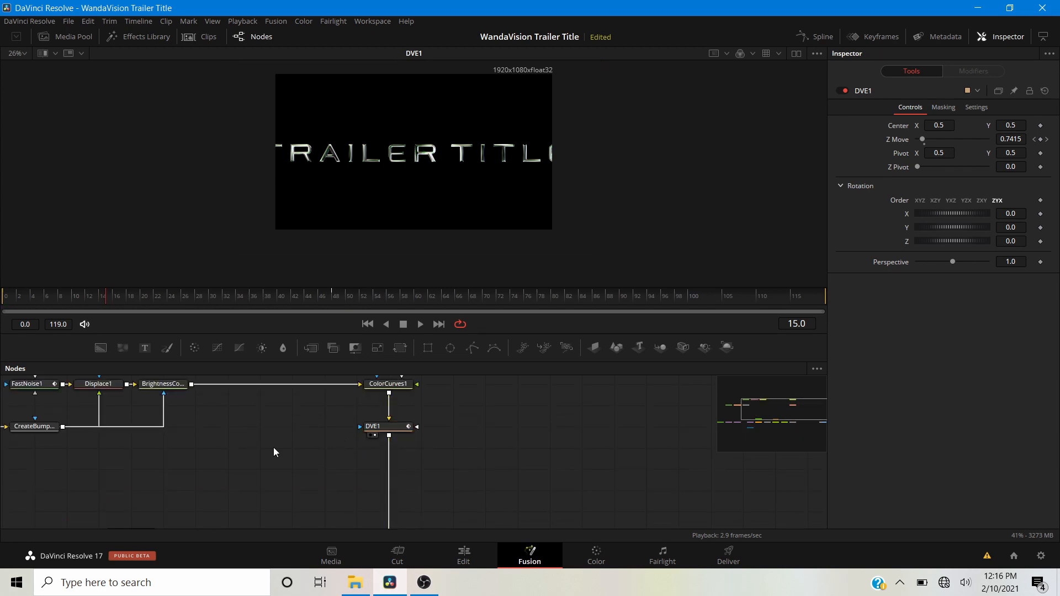
{"action": "left_click", "coordinate": [381, 427]}
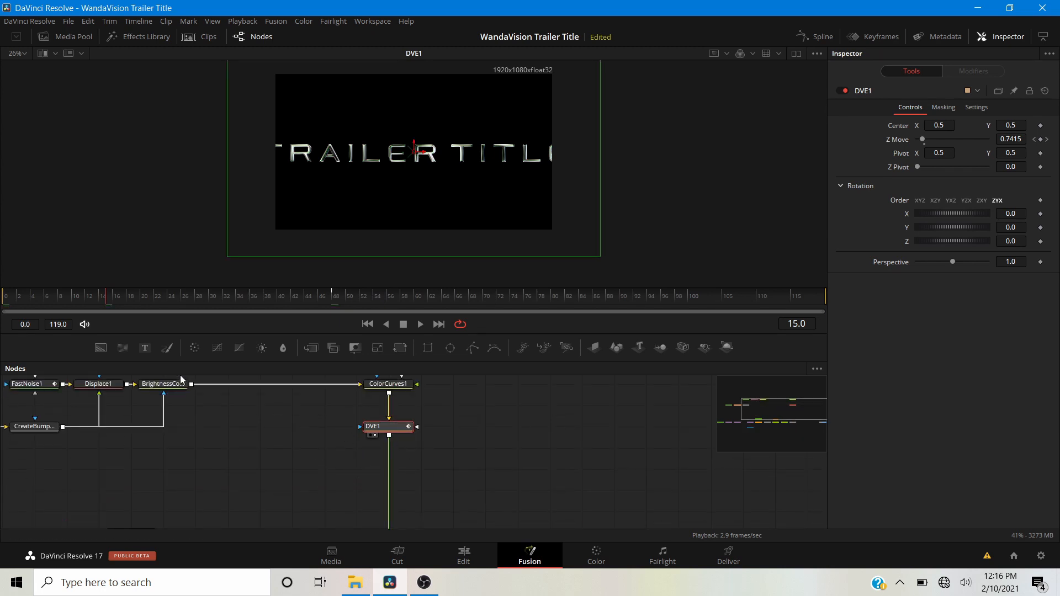
{"action": "left_click", "coordinate": [262, 347]}
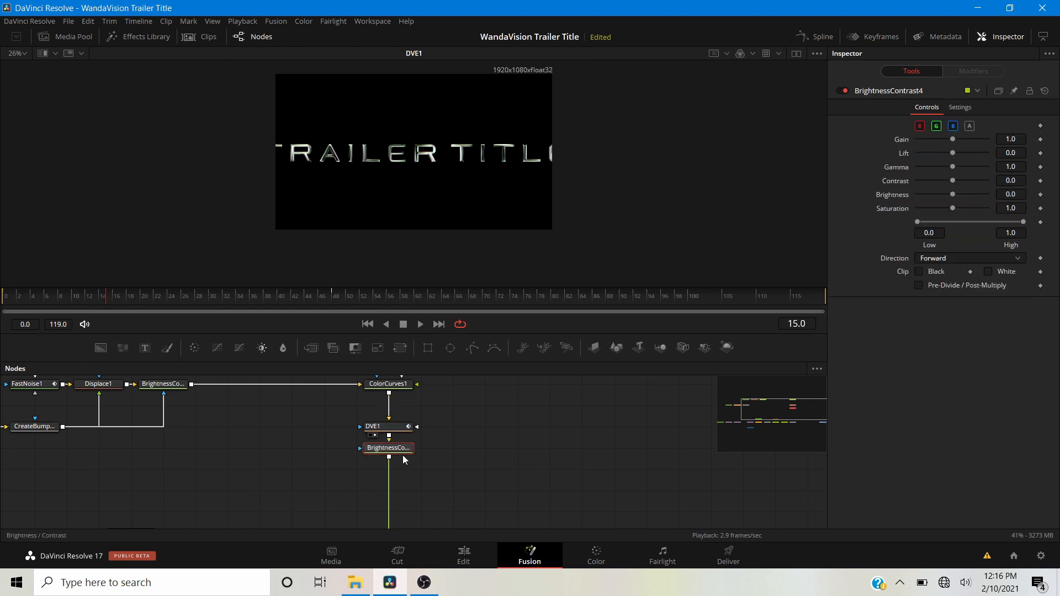
{"action": "left_click_drag", "start_coordinate": [402, 452], "coordinate": [402, 472]}
{"action": "left_click", "coordinate": [375, 477]}
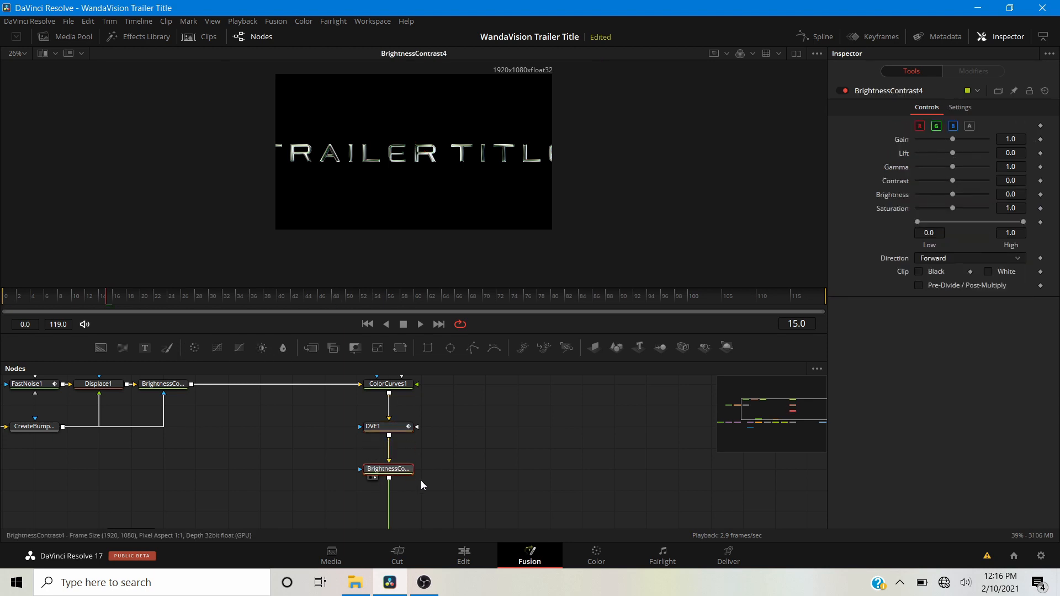
Fade in the title by keyframing BrightnessContrast4's Gain at 0.0 on frame 0 and 1.0 on frame 12
{"action": "left_click", "coordinate": [1040, 139]}
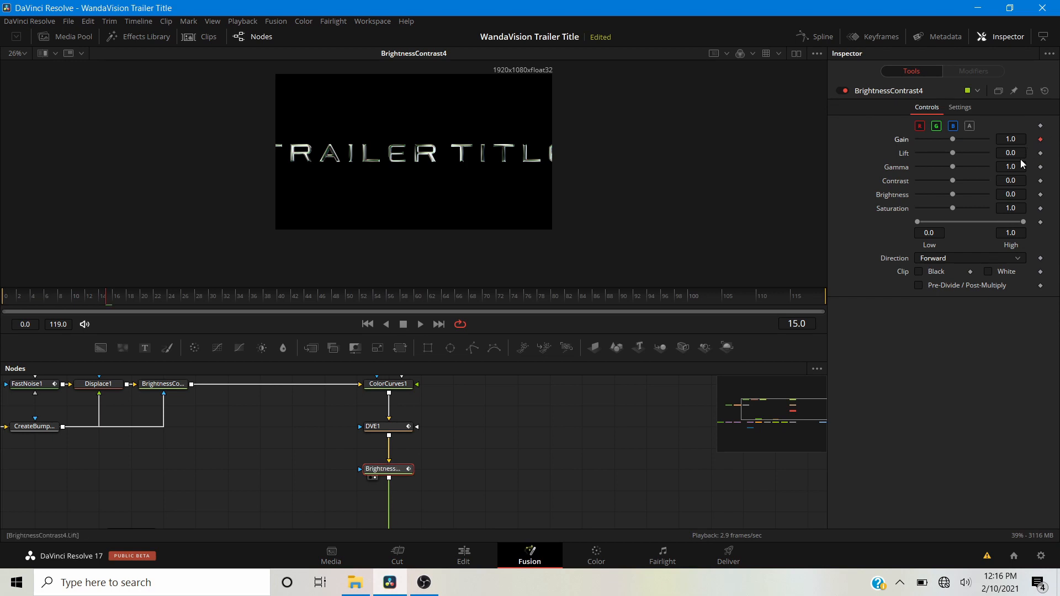
{"action": "key", "text": "ctrl+z"}
{"action": "left_click", "coordinate": [2, 300]}
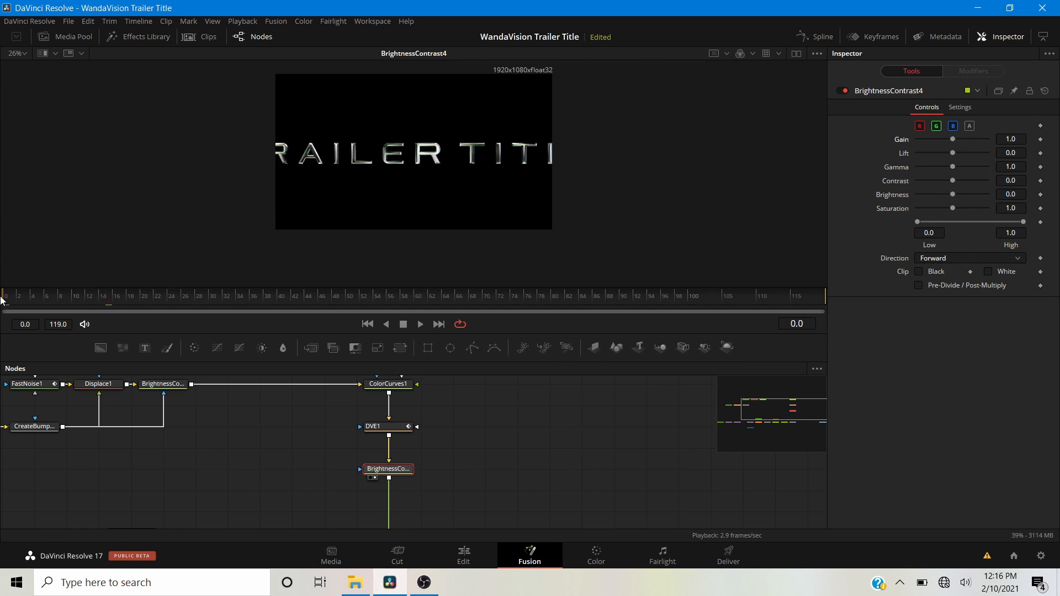
{"action": "left_click", "coordinate": [1041, 140]}
{"action": "left_click_drag", "start_coordinate": [952, 141], "coordinate": [902, 142]}
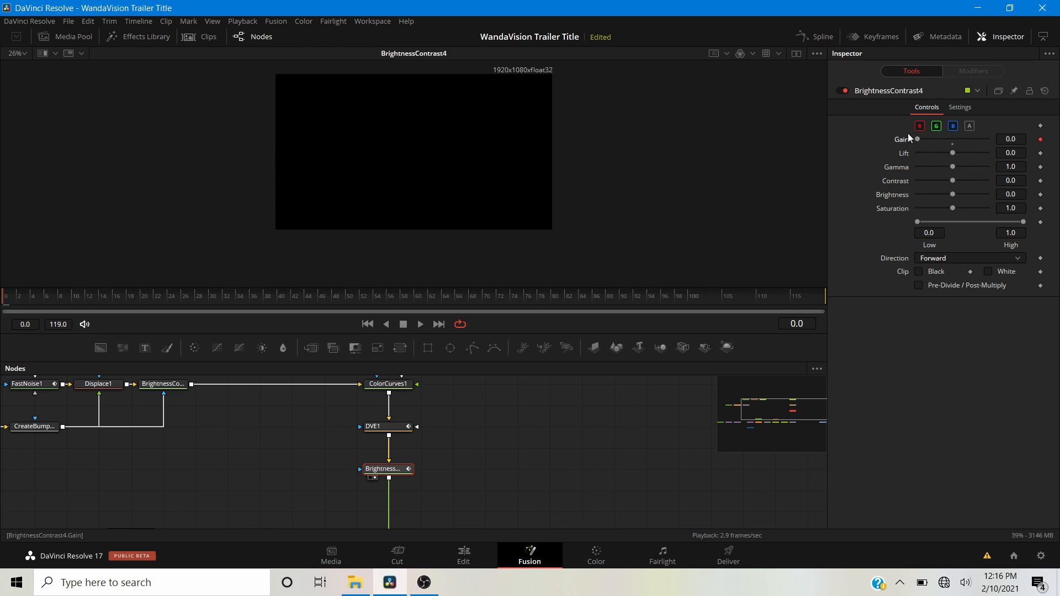
{"action": "left_click", "coordinate": [89, 294]}
{"action": "left_click", "coordinate": [953, 141]}
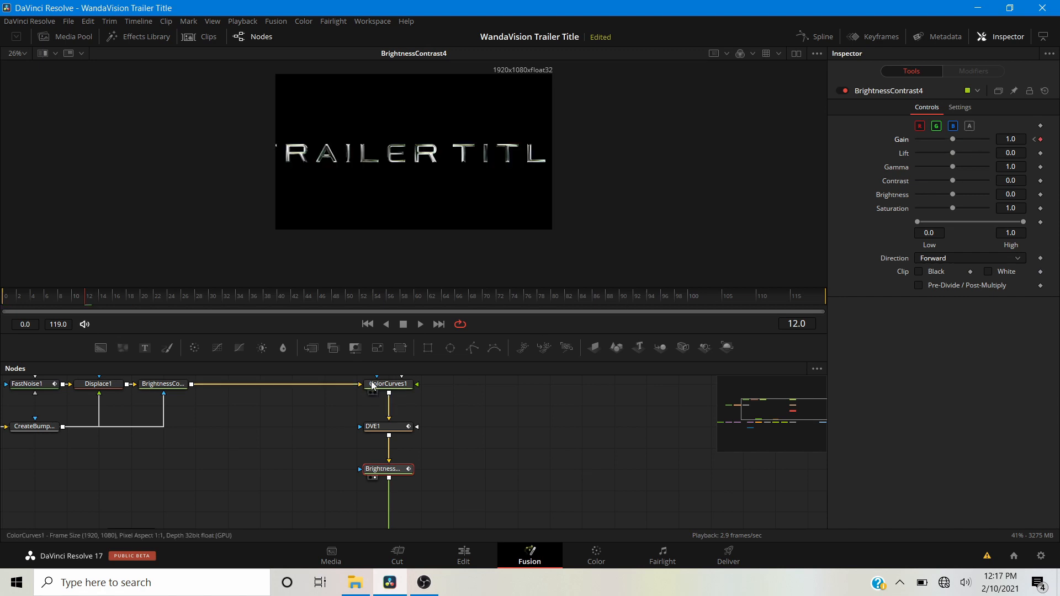
{"action": "scroll", "coordinate": [382, 151], "scroll_direction": "up", "scroll_amount": 4}
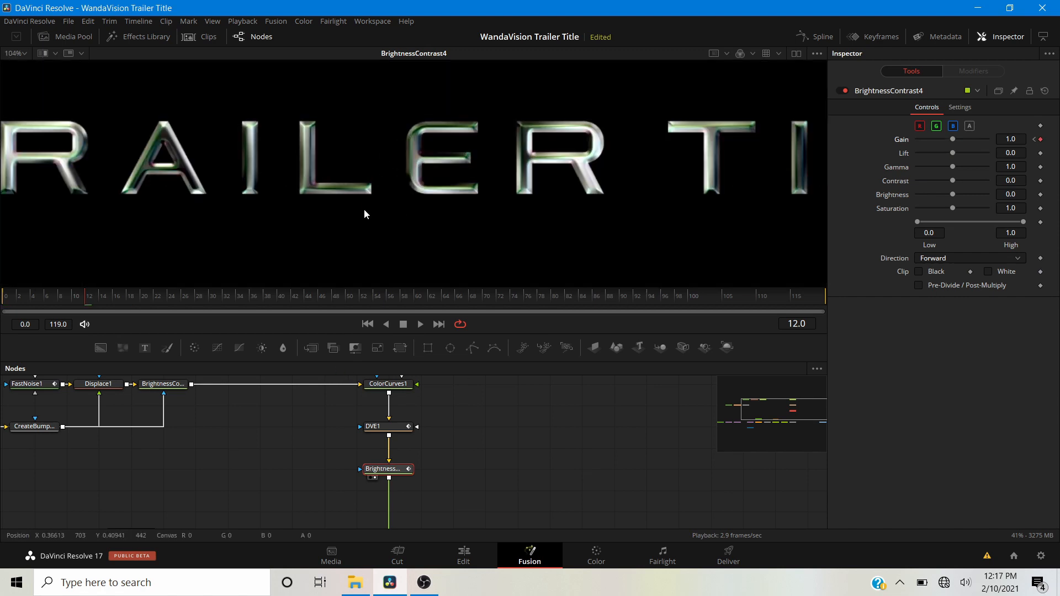
{"action": "scroll", "coordinate": [330, 177], "scroll_direction": "down", "scroll_amount": 2}
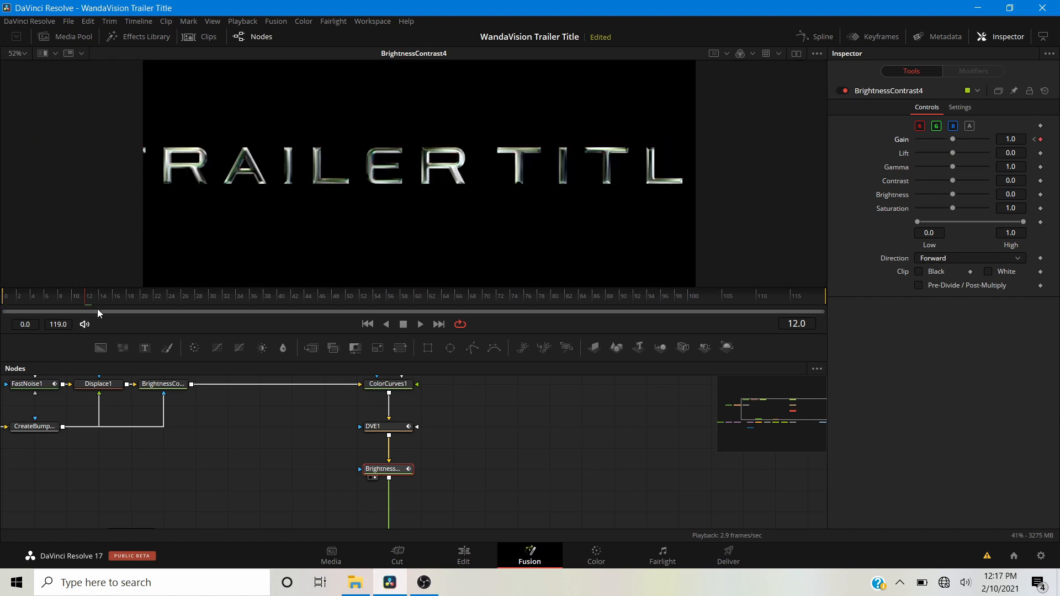
{"action": "scroll", "coordinate": [376, 163], "scroll_direction": "down", "scroll_amount": 2}
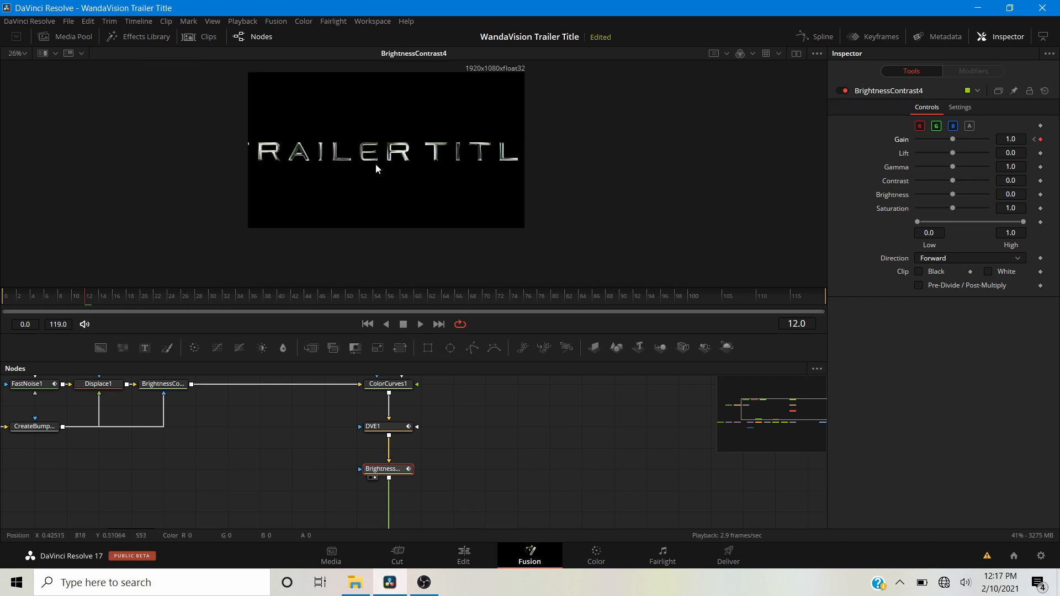
{"action": "scroll", "coordinate": [336, 124], "scroll_direction": "up", "scroll_amount": 2}
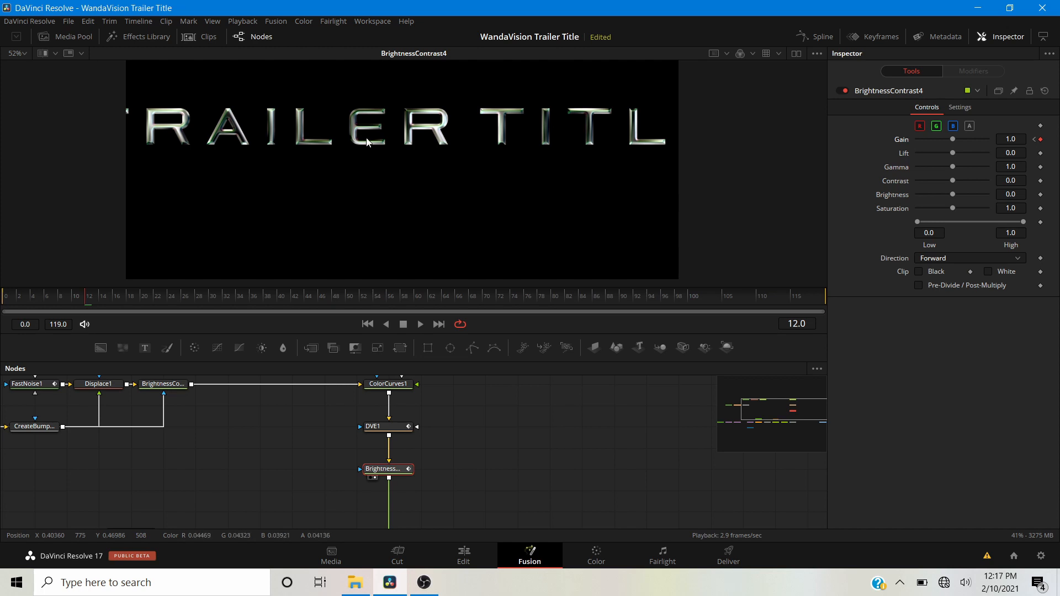
Bring Lens Flare.jpg from the Scarlet Title Files folder into the node graph beside DVE1 and show it in the viewer
{"action": "scroll", "coordinate": [468, 424], "scroll_direction": "down", "scroll_amount": 4}
{"action": "scroll", "coordinate": [336, 435], "scroll_direction": "up", "scroll_amount": 3}
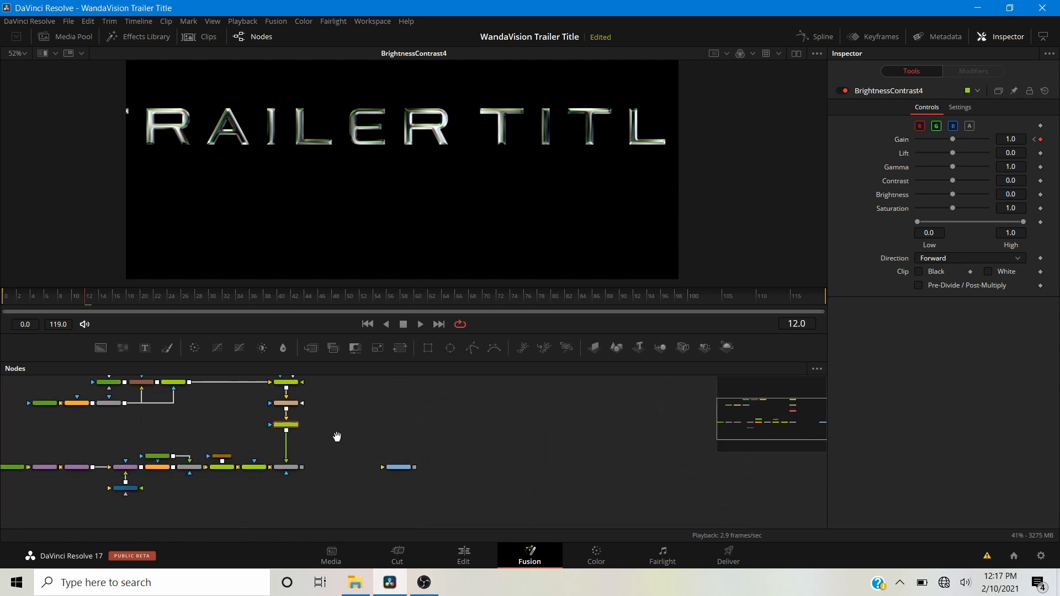
{"action": "left_click_drag", "start_coordinate": [376, 462], "coordinate": [313, 481]}
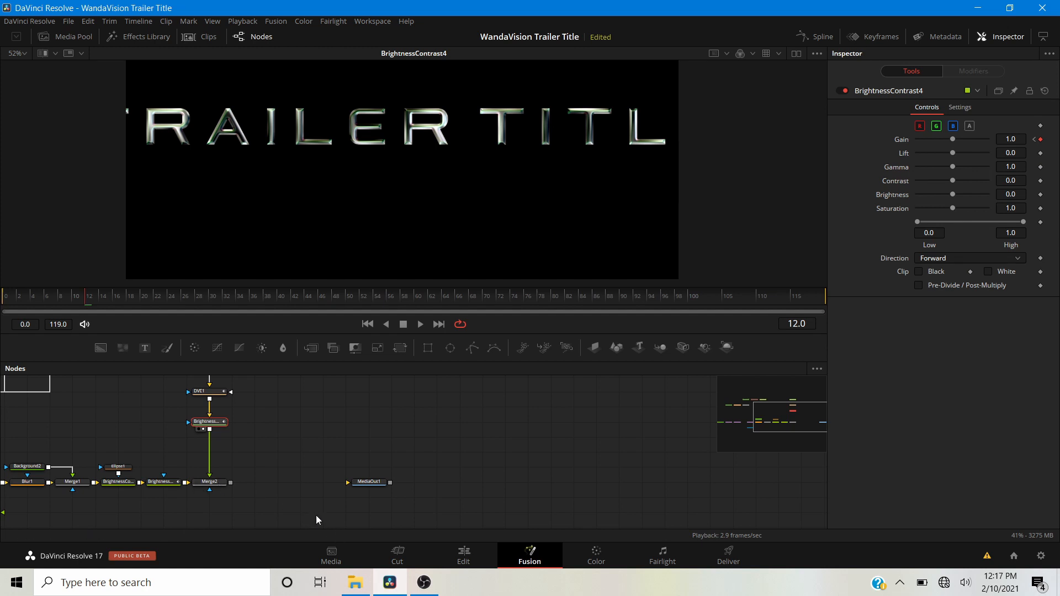
{"action": "left_click", "coordinate": [355, 583]}
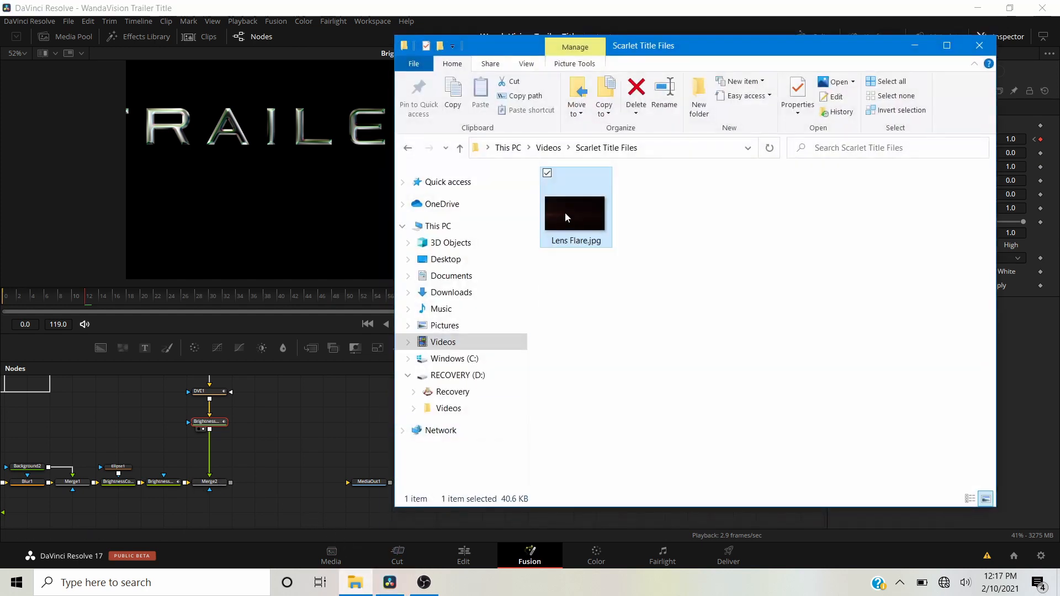
{"action": "left_click_drag", "start_coordinate": [565, 212], "coordinate": [277, 407]}
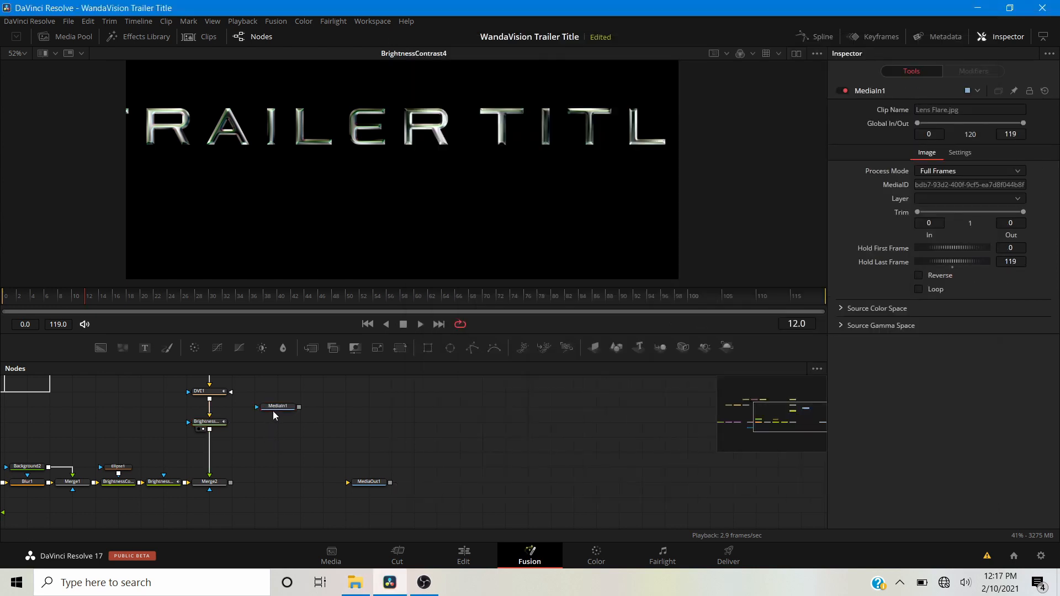
{"action": "left_click_drag", "start_coordinate": [273, 410], "coordinate": [254, 239]}
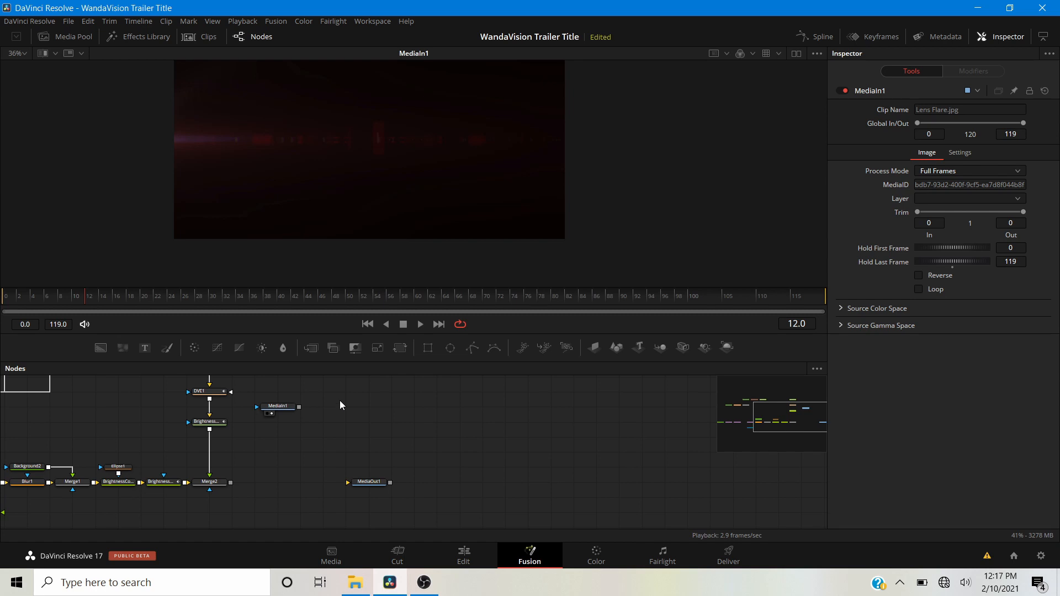
Try a LensMaster Flares node, browse its SciFi and Magical presets, and delete the node
{"action": "key", "text": "shift+space"}
{"action": "type", "text": "dve"}
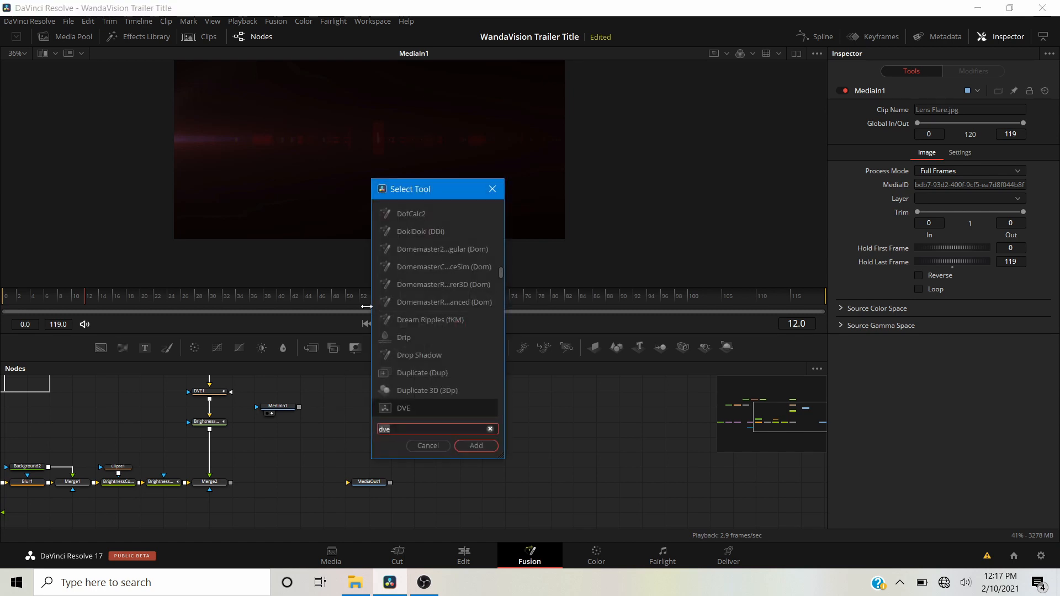
{"action": "key", "text": "BackSpace"}
{"action": "key", "text": "BackSpace"}
{"action": "key", "text": "BackSpace"}
{"action": "type", "text": "lensma"}
{"action": "key", "text": "Return"}
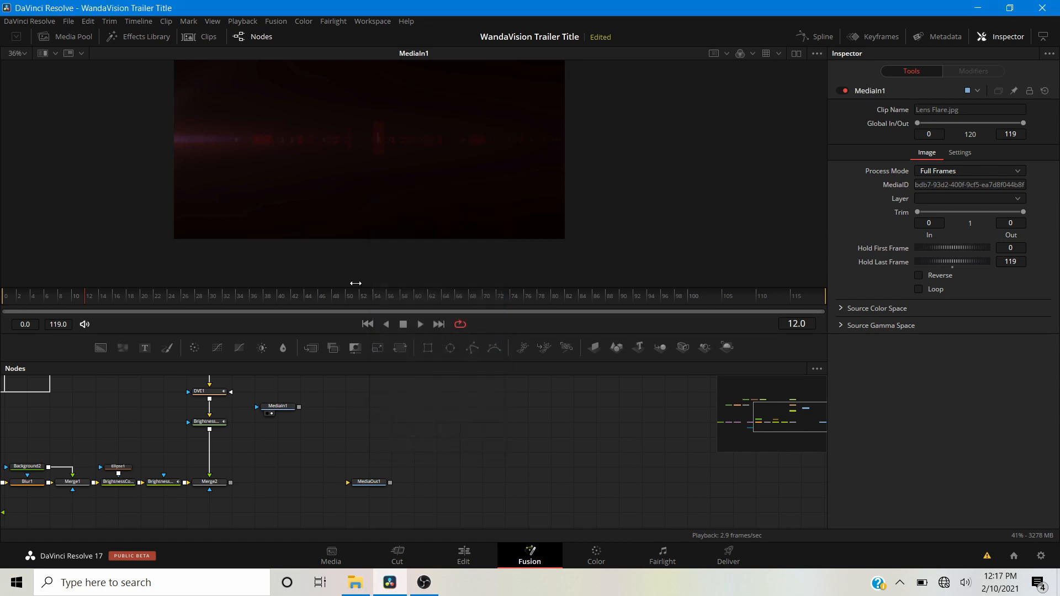
{"action": "left_click", "coordinate": [956, 124]}
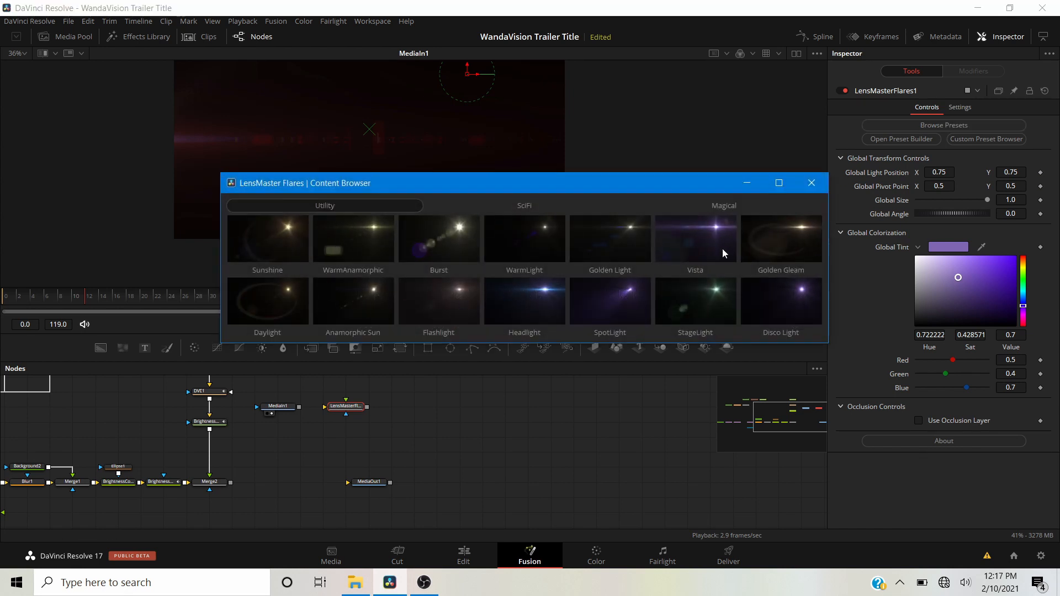
{"action": "left_click", "coordinate": [525, 206]}
{"action": "left_click", "coordinate": [751, 205]}
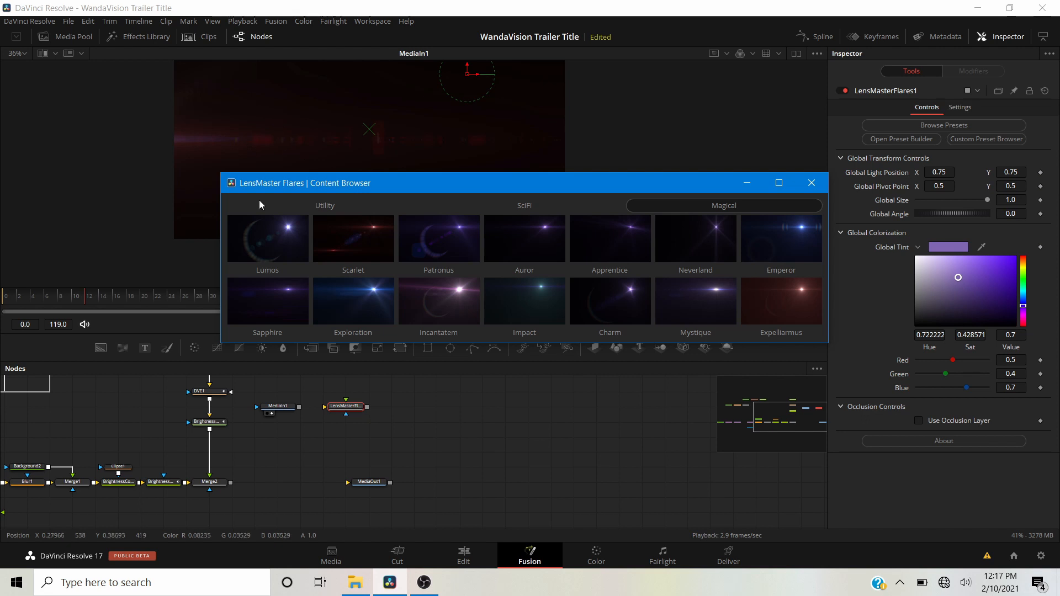
{"action": "left_click", "coordinate": [812, 182]}
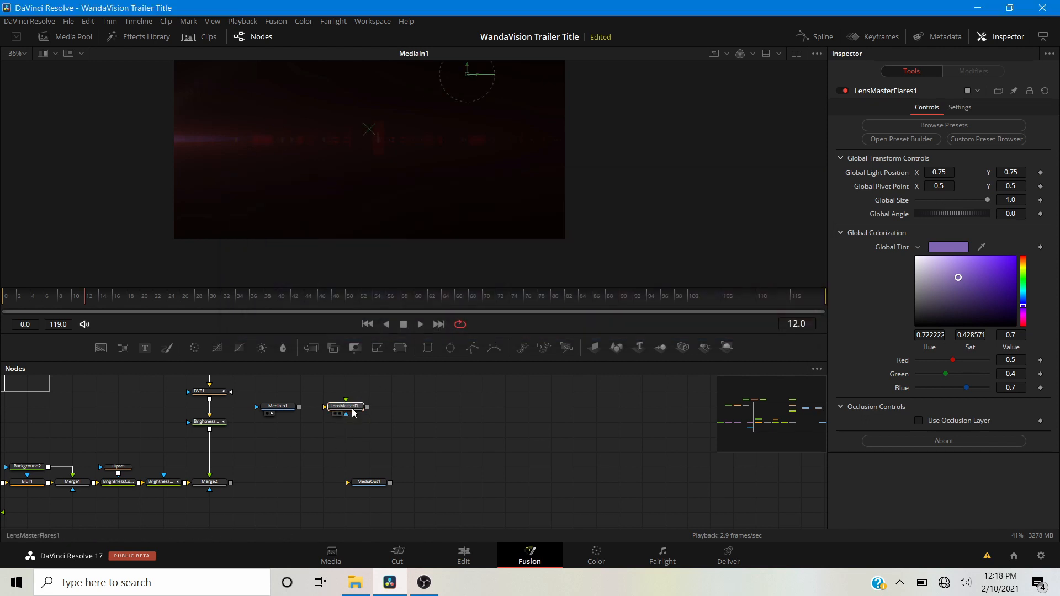
{"action": "key", "text": "Delete"}
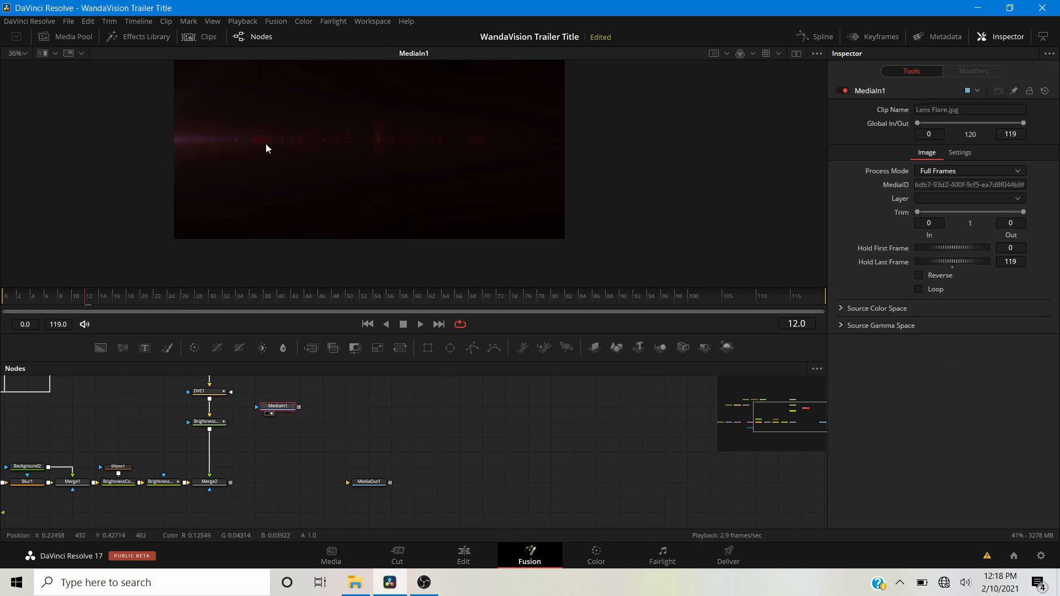
Add a Brightness/Contrast node directly after MediaIn1, the lens flare image
{"action": "right_click", "coordinate": [257, 189]}
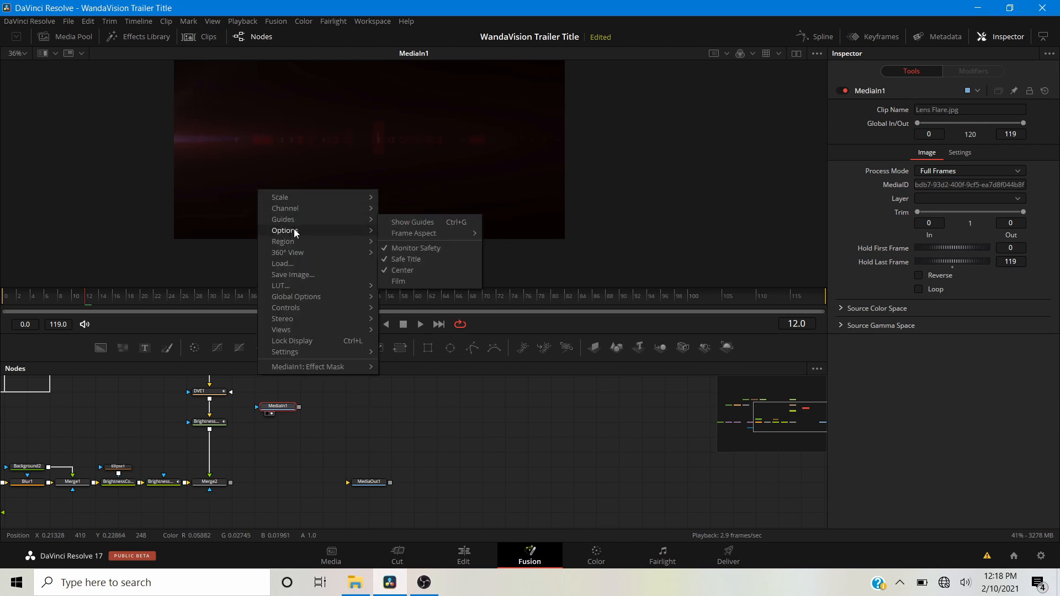
{"action": "left_click", "coordinate": [392, 236]}
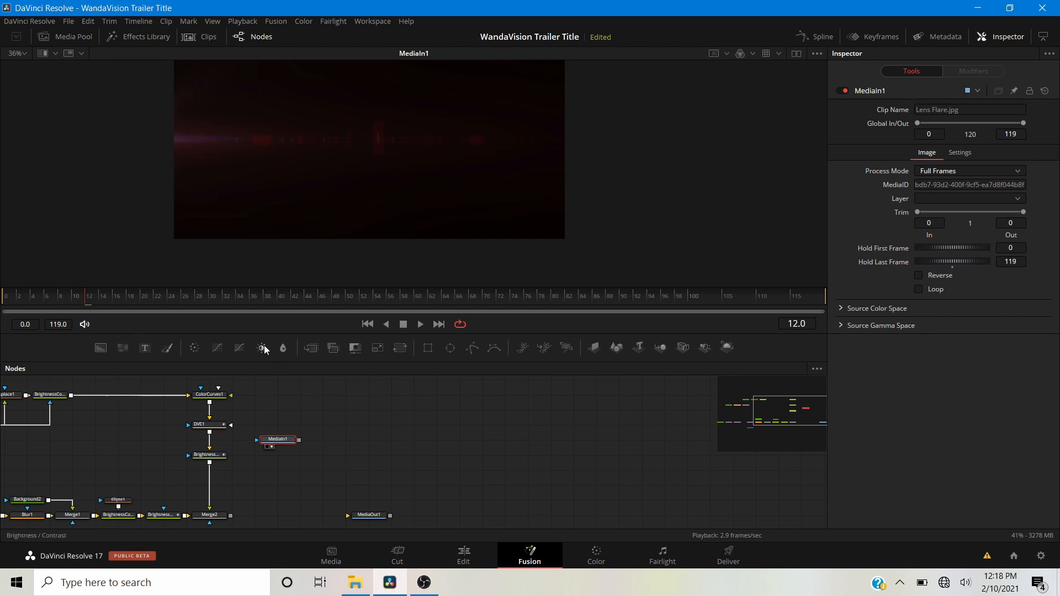
{"action": "left_click_drag", "start_coordinate": [330, 441], "coordinate": [277, 461]}
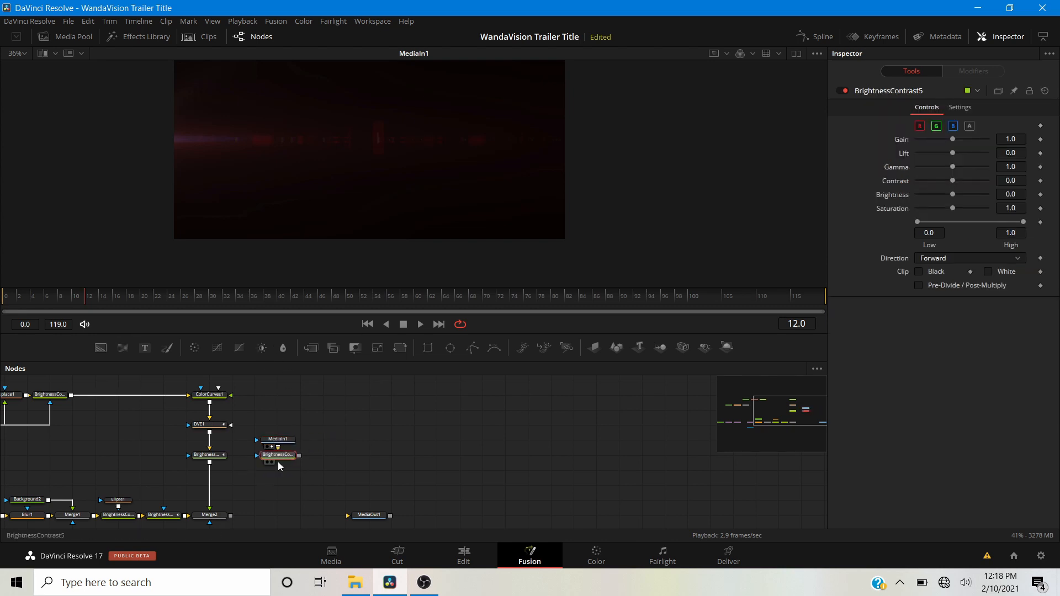
Limit BrightnessContrast5 to the alpha channel only, set its Gain to 0.0, and show the node in the viewer
{"action": "left_click", "coordinate": [919, 127]}
{"action": "left_click", "coordinate": [937, 127]}
{"action": "left_click", "coordinate": [953, 126]}
{"action": "left_click", "coordinate": [969, 127]}
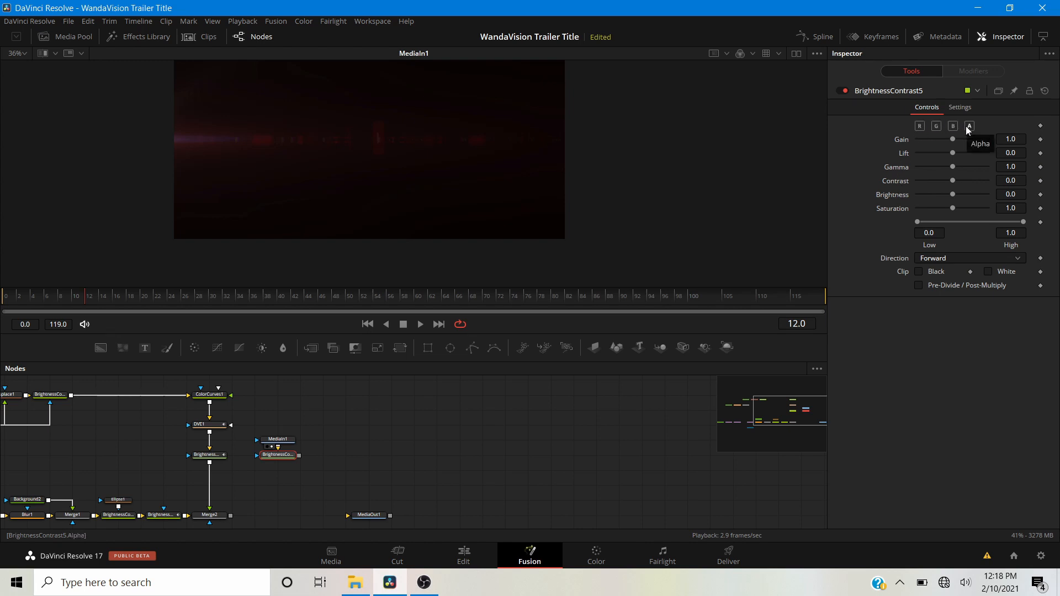
{"action": "left_click", "coordinate": [966, 126]}
{"action": "left_click_drag", "start_coordinate": [953, 136], "coordinate": [932, 140]}
{"action": "left_click", "coordinate": [273, 462]}
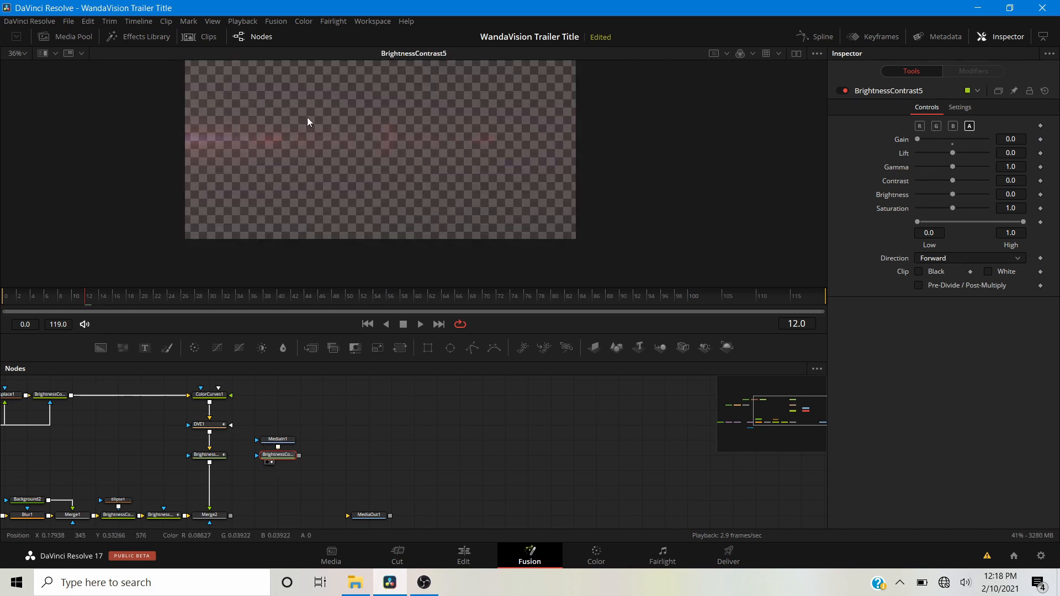
Turn off the viewer's checkerboard background and compare MediaIn1 with BrightnessContrast5 in the viewer
{"action": "right_click", "coordinate": [336, 155]}
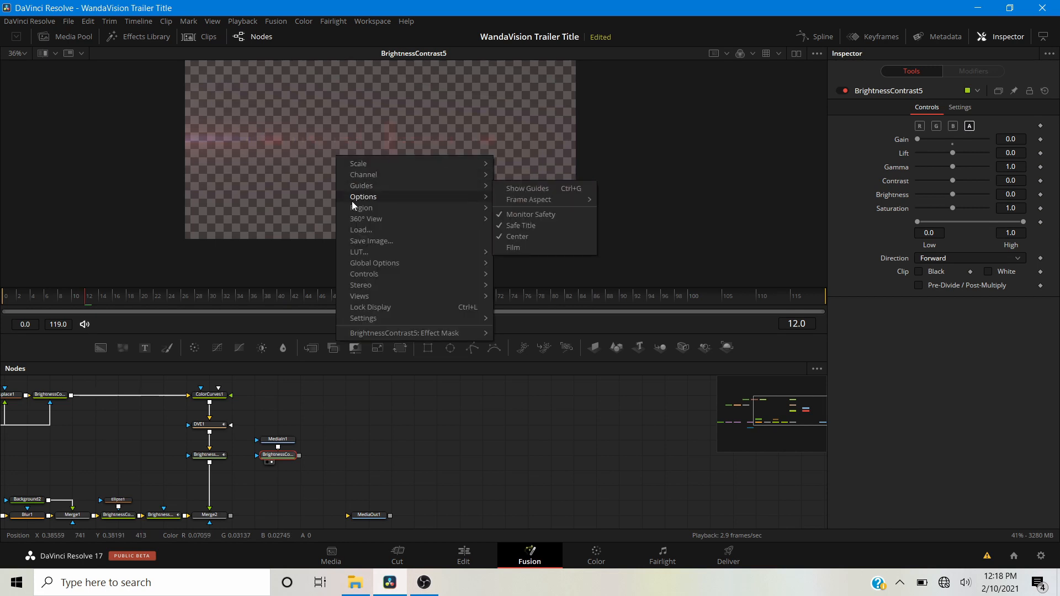
{"action": "mouse_move", "coordinate": [370, 198]}
{"action": "left_click", "coordinate": [559, 203]}
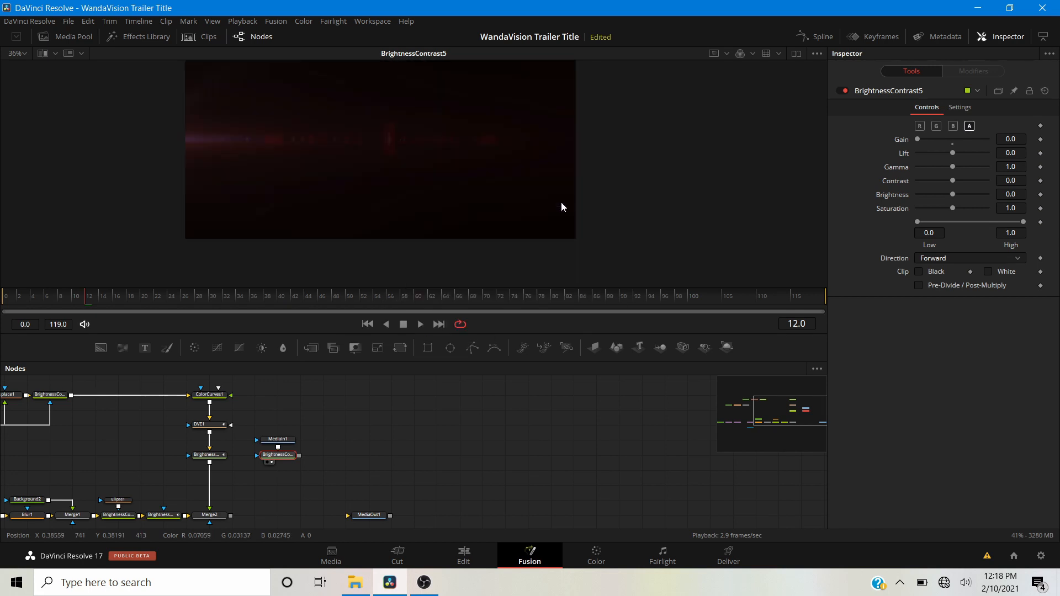
{"action": "left_click", "coordinate": [273, 446]}
{"action": "left_click", "coordinate": [269, 463]}
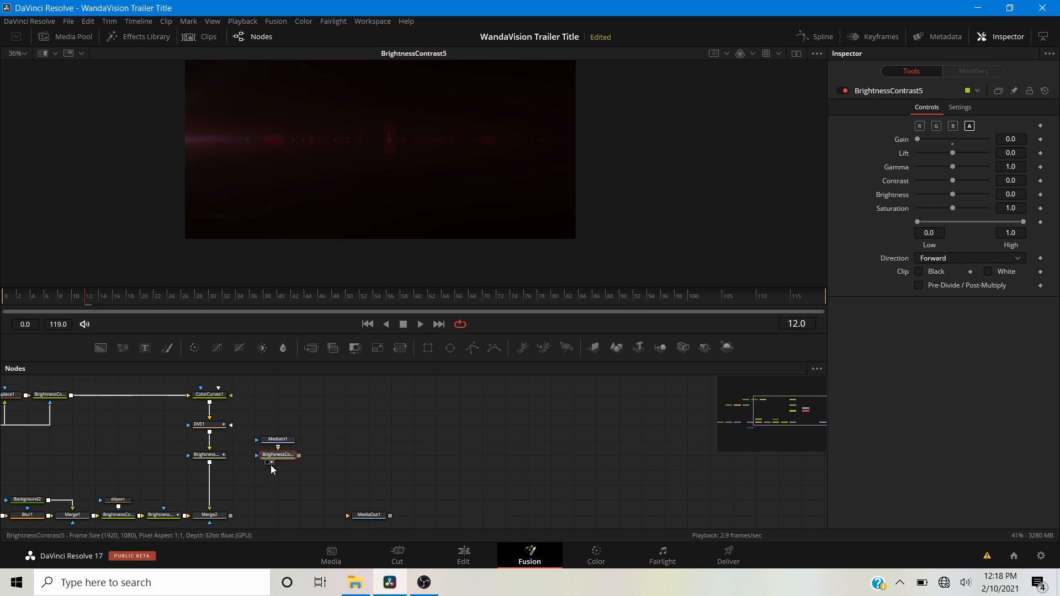
Merge the BrightnessContrast5 lens flare over Merge2's output, show the new Merge node in the viewer, and inspect the flare behind the title
{"action": "left_click_drag", "start_coordinate": [251, 490], "coordinate": [292, 457]}
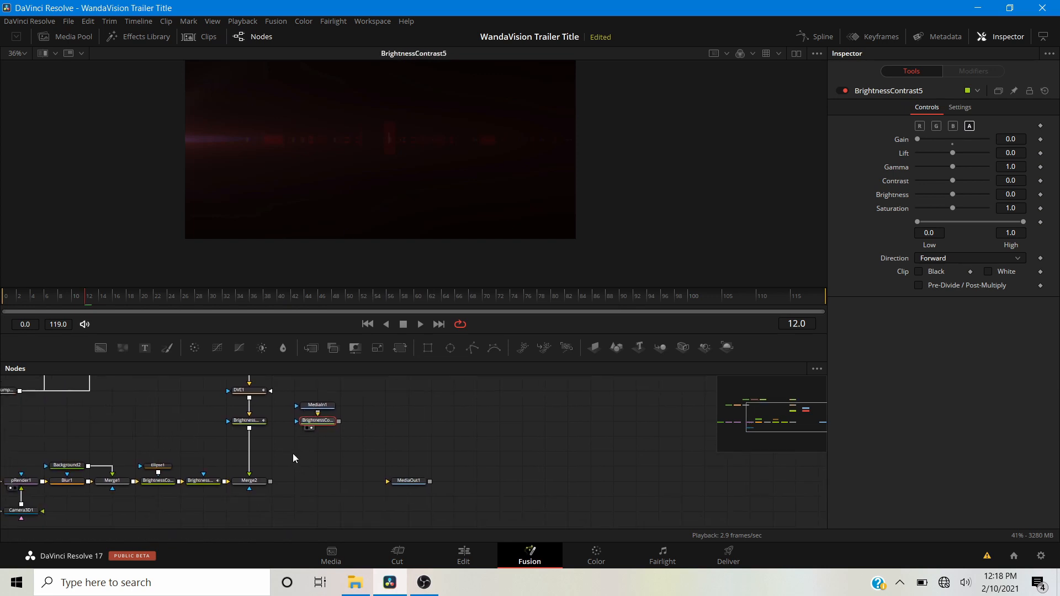
{"action": "left_click", "coordinate": [341, 422]}
{"action": "left_click_drag", "start_coordinate": [341, 419], "coordinate": [303, 483]}
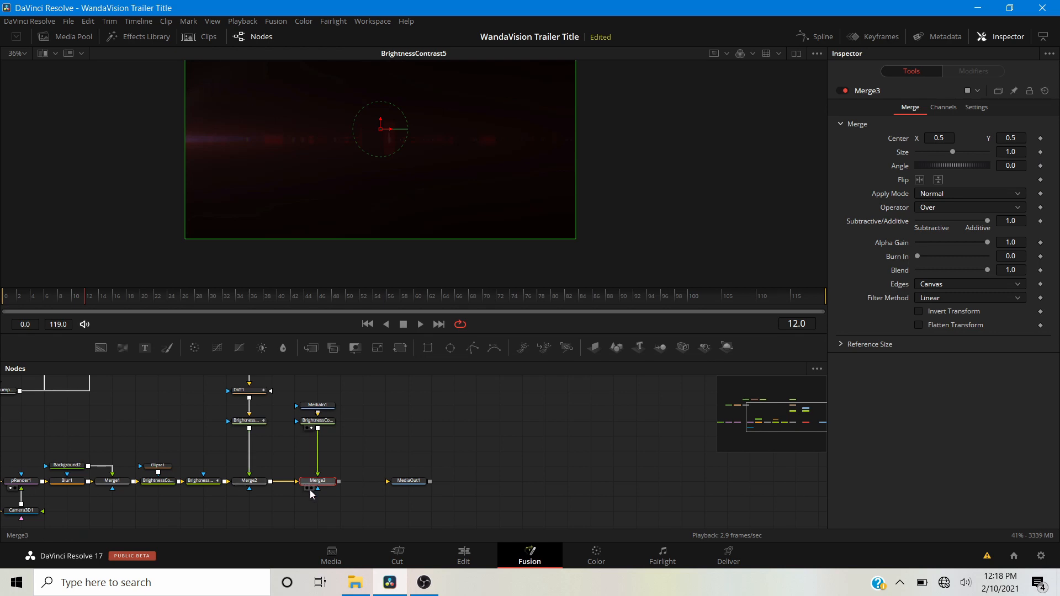
{"action": "key", "text": "1"}
{"action": "left_click", "coordinate": [422, 431]}
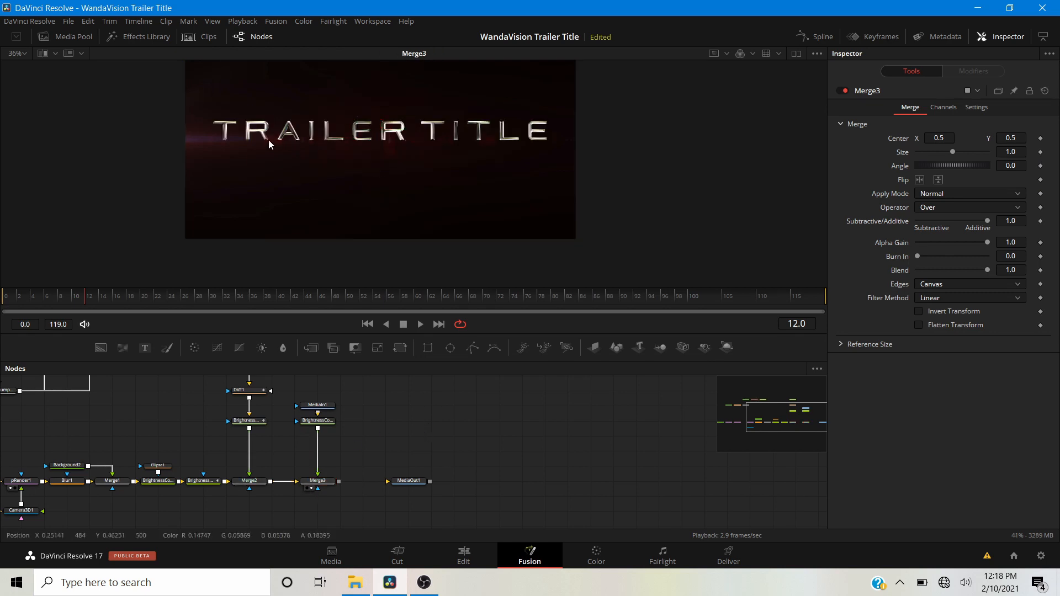
{"action": "scroll", "coordinate": [384, 147], "scroll_direction": "up", "scroll_amount": 5}
{"action": "scroll", "coordinate": [384, 147], "scroll_direction": "down", "scroll_amount": 5}
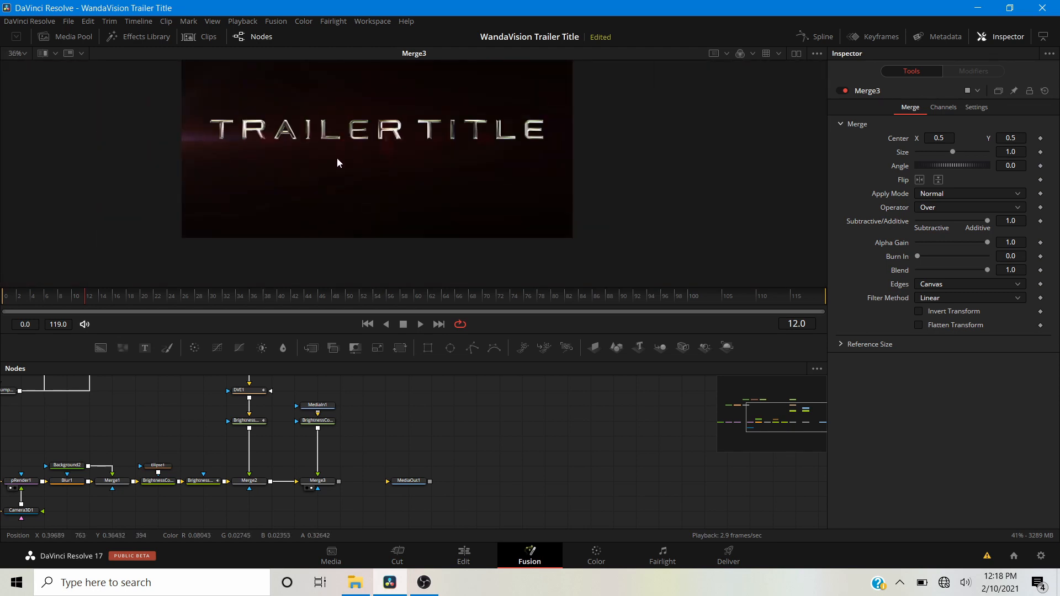
{"action": "scroll", "coordinate": [333, 148], "scroll_direction": "up", "scroll_amount": 5}
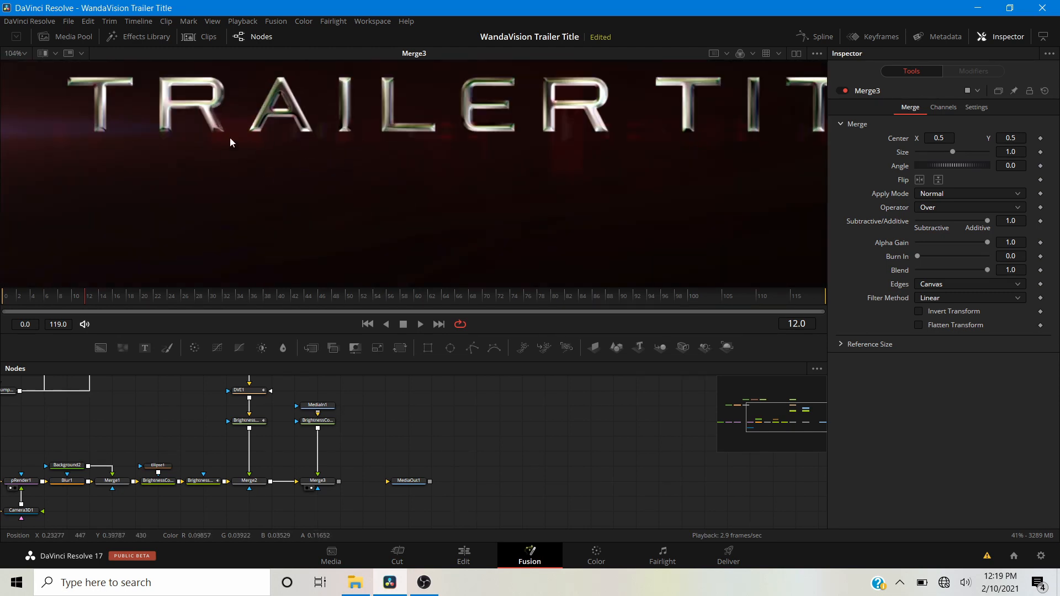
{"action": "scroll", "coordinate": [243, 136], "scroll_direction": "down", "scroll_amount": 6}
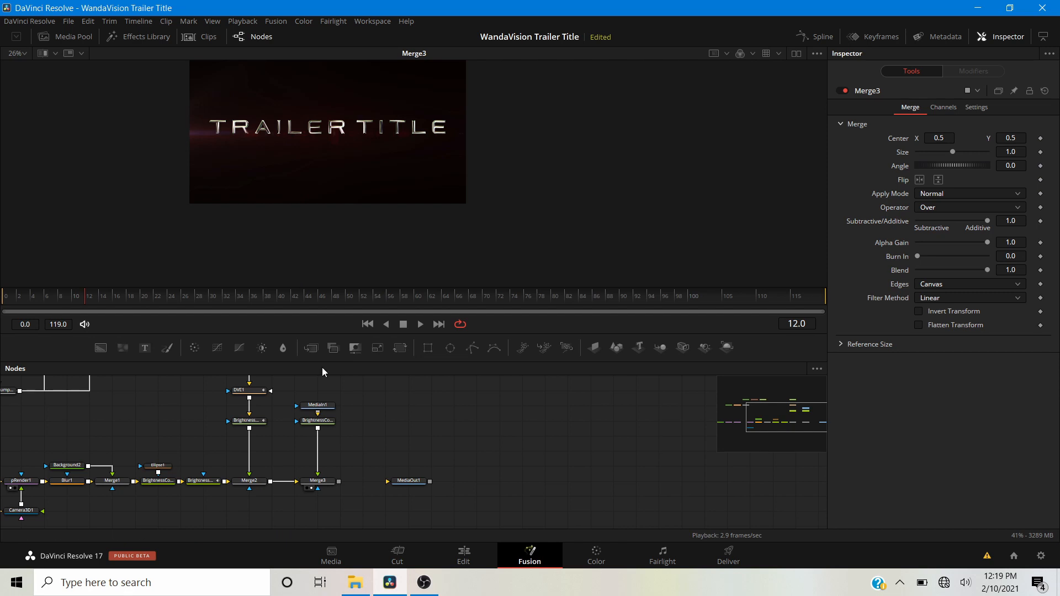
{"action": "left_click", "coordinate": [324, 424]}
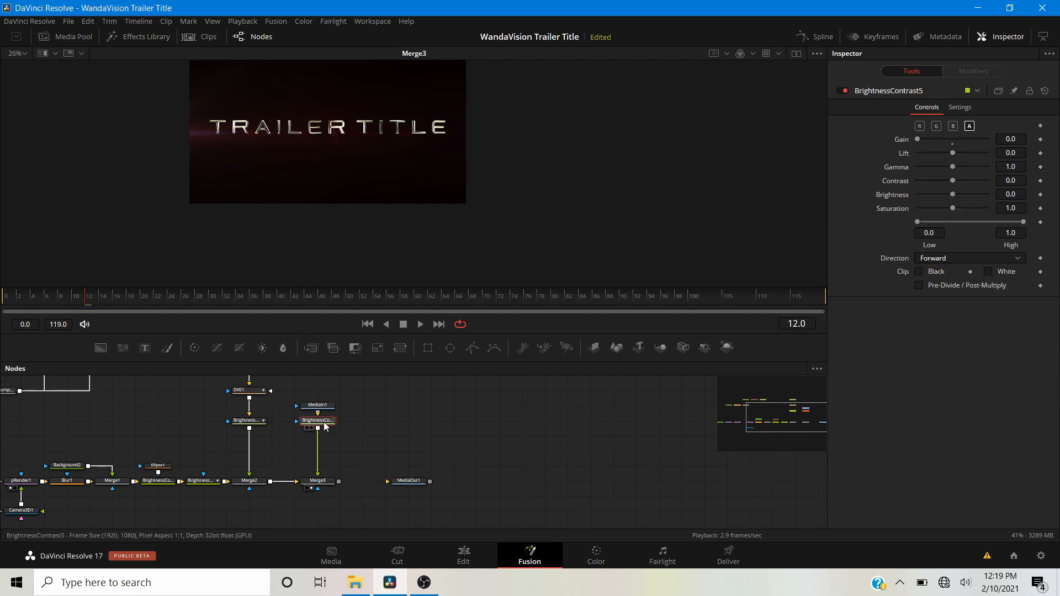
{"action": "left_click", "coordinate": [262, 348]}
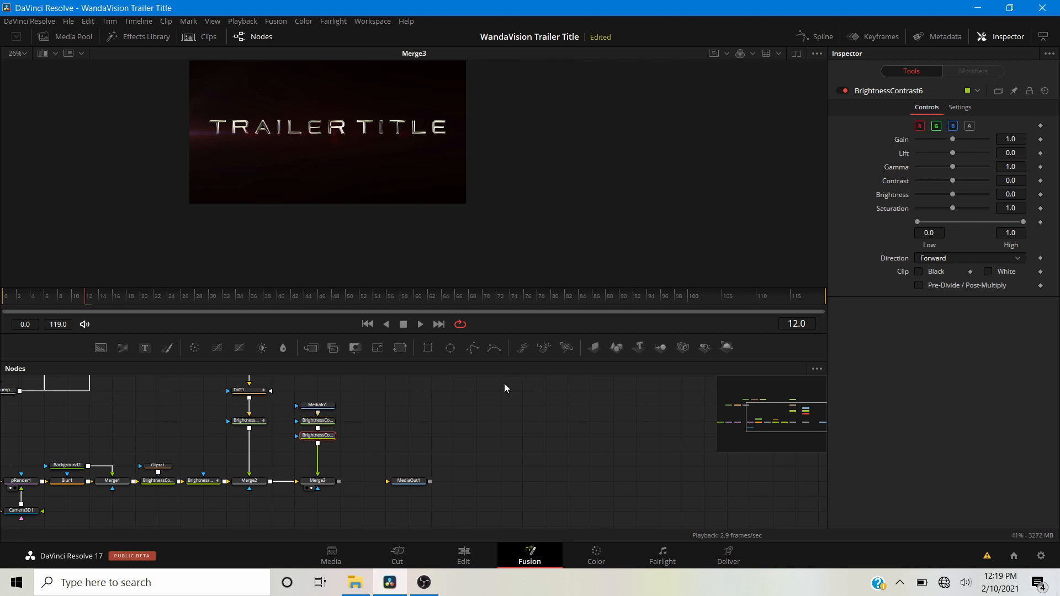
{"action": "key", "text": "Delete"}
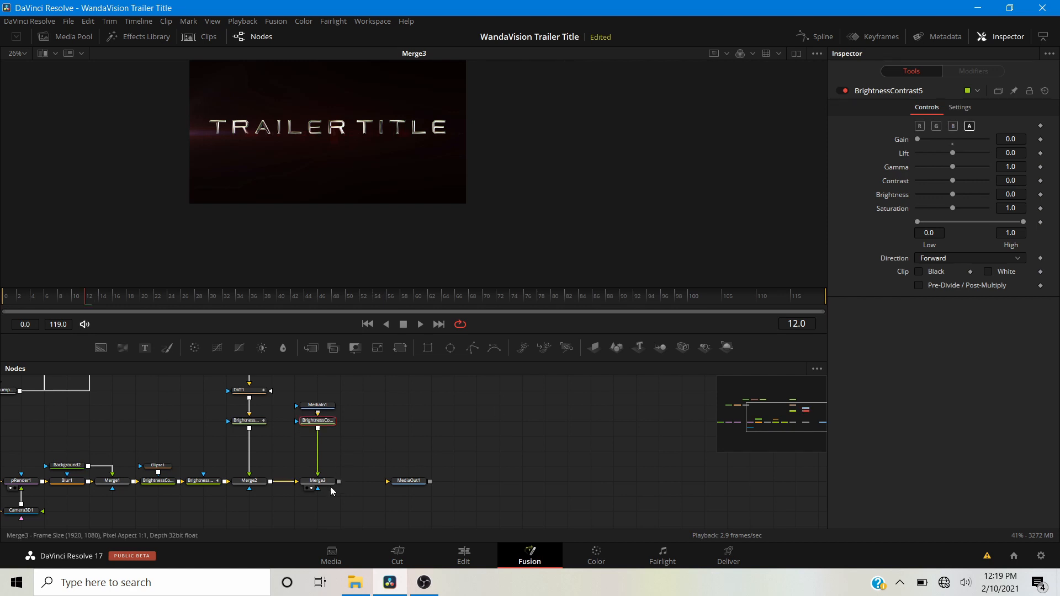
Apply a Shake modifier to Merge3's Blend value so the lens flare flickers
{"action": "left_click", "coordinate": [325, 482]}
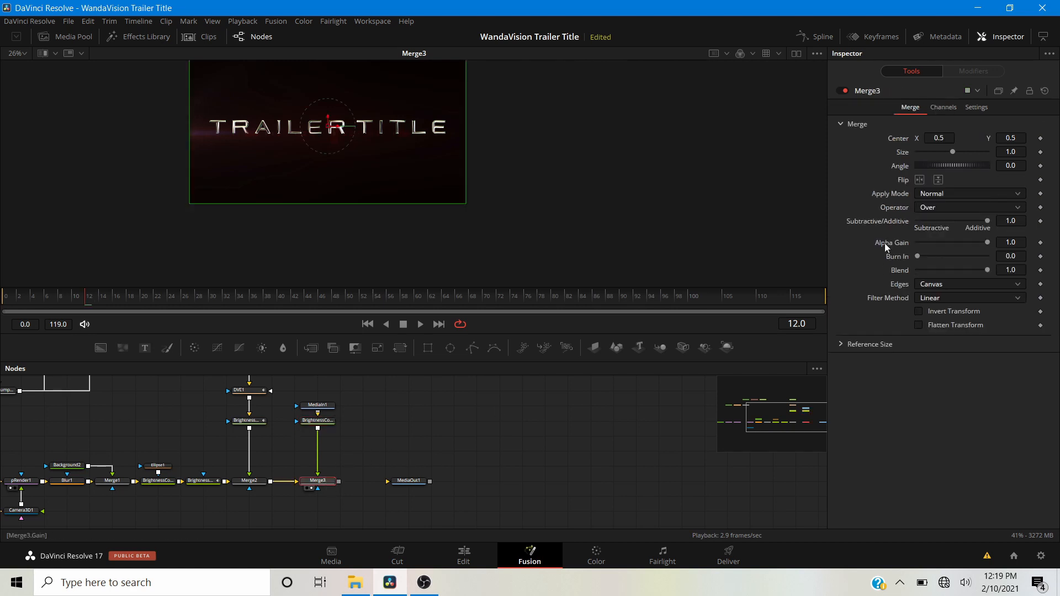
{"action": "right_click", "coordinate": [896, 275]}
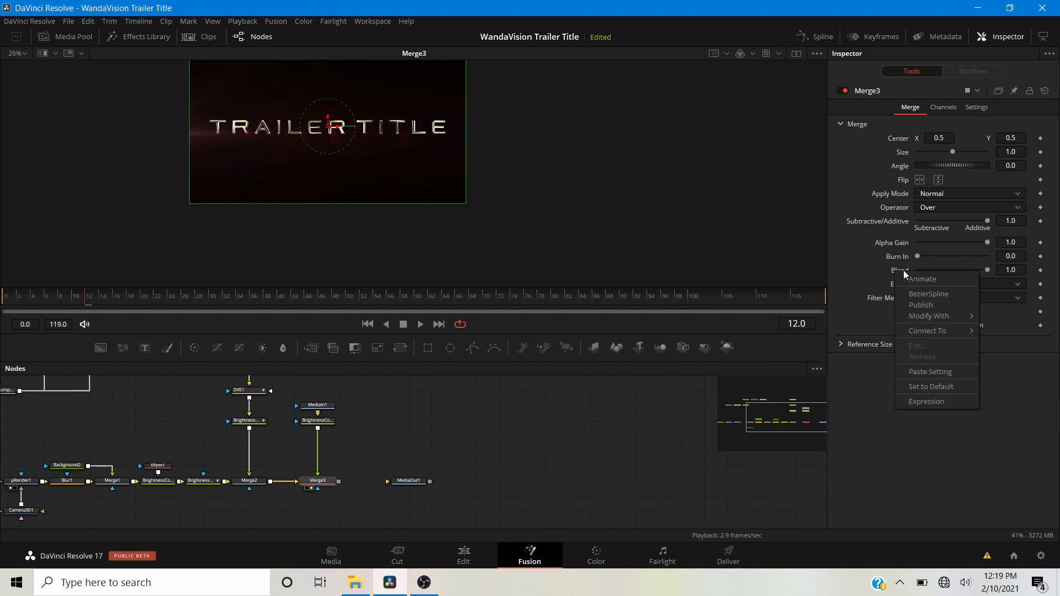
{"action": "mouse_move", "coordinate": [913, 313]}
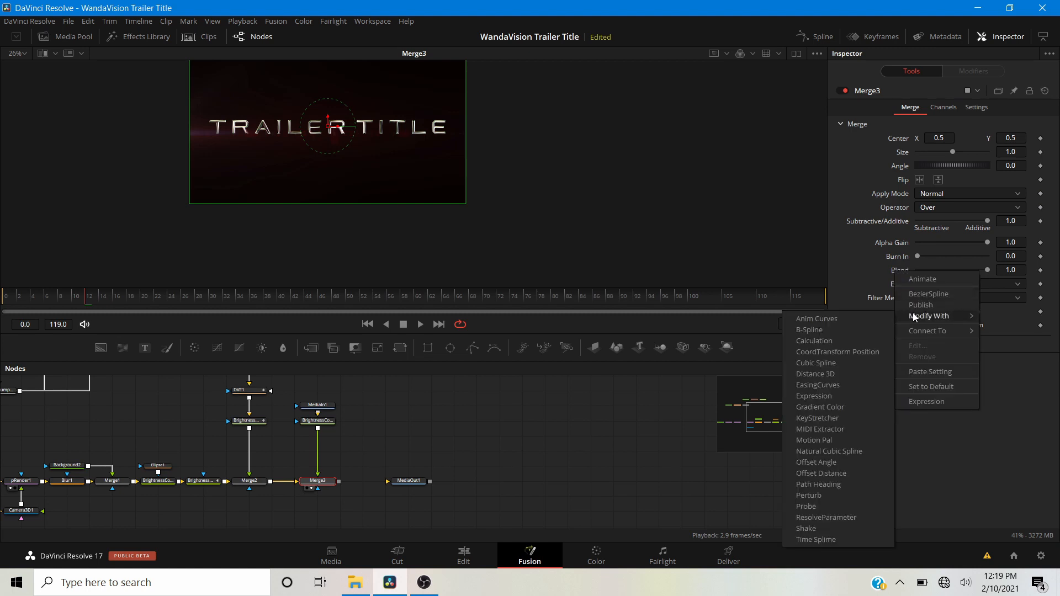
{"action": "left_click", "coordinate": [807, 528]}
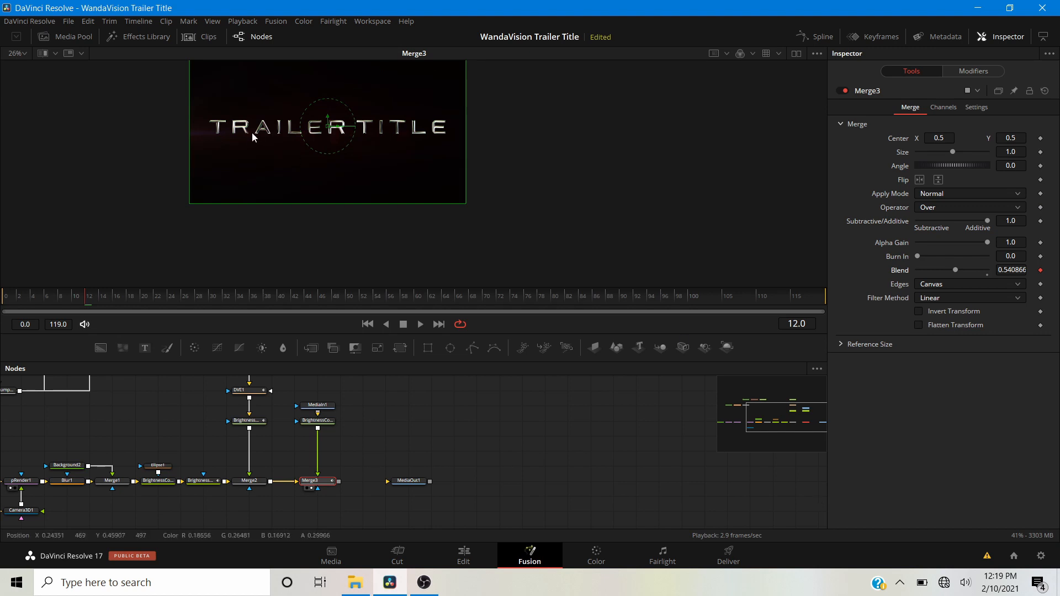
{"action": "scroll", "coordinate": [249, 135], "scroll_direction": "up", "scroll_amount": 3}
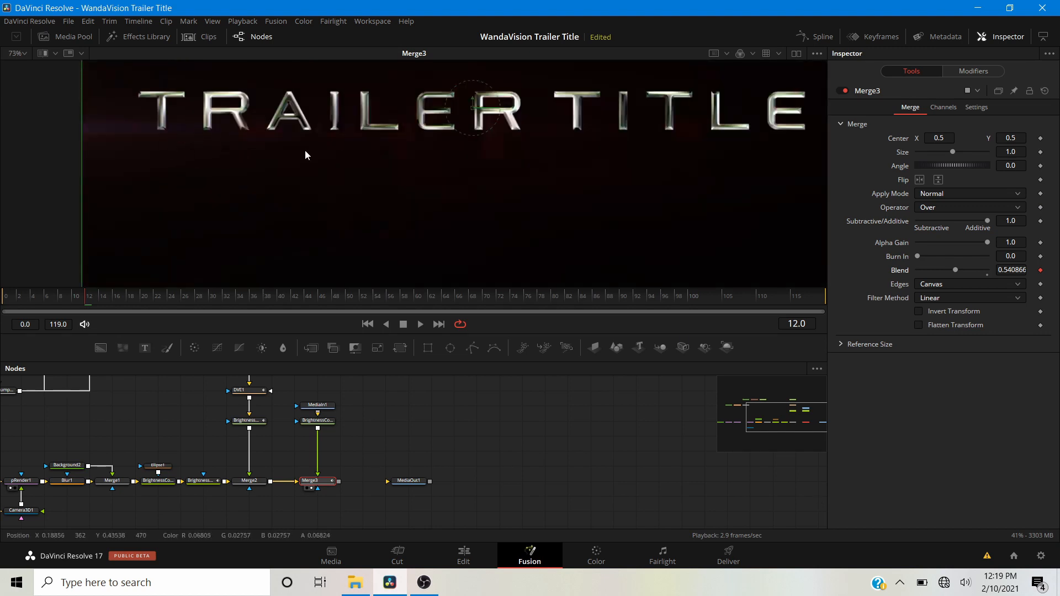
Reseed the Shake modifier on Merge3's Blend, and set Smoothness to 7.87, Minimum to 0.024 and Maximum to 0.945
{"action": "left_click", "coordinate": [975, 71]}
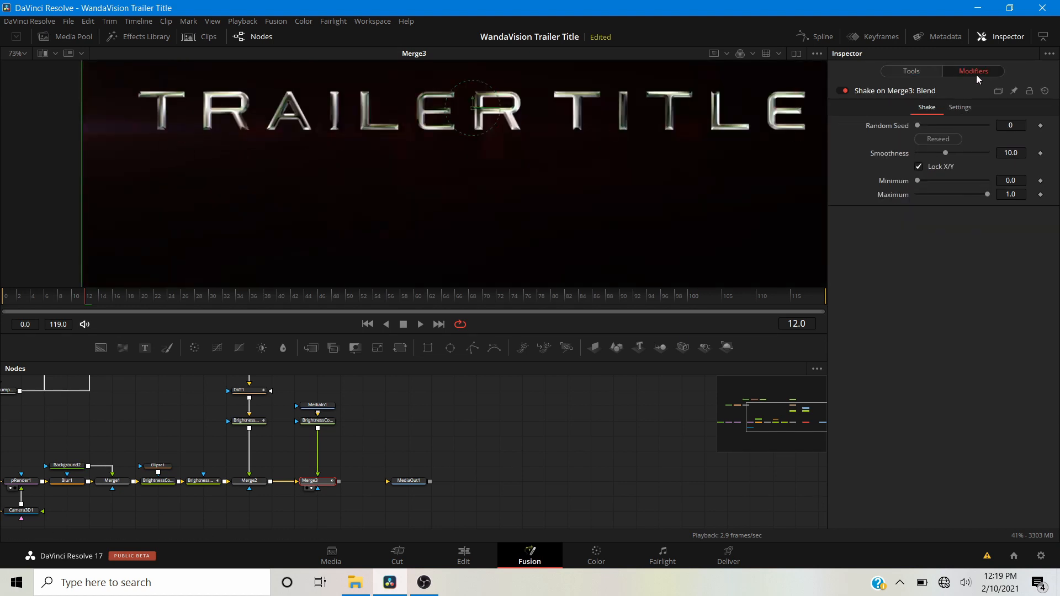
{"action": "left_click", "coordinate": [947, 140]}
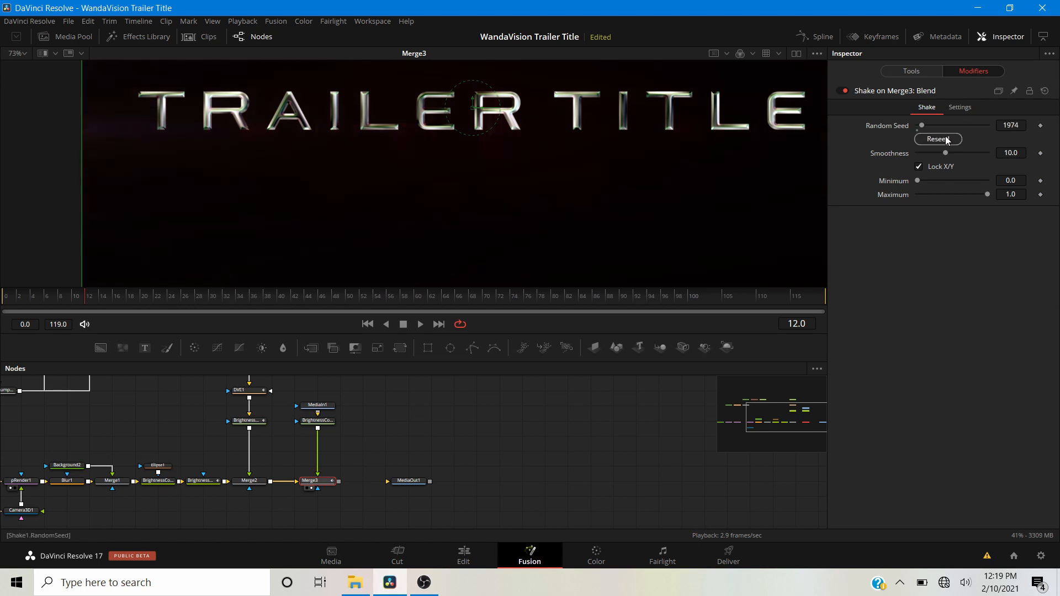
{"action": "left_click_drag", "start_coordinate": [943, 150], "coordinate": [919, 181]}
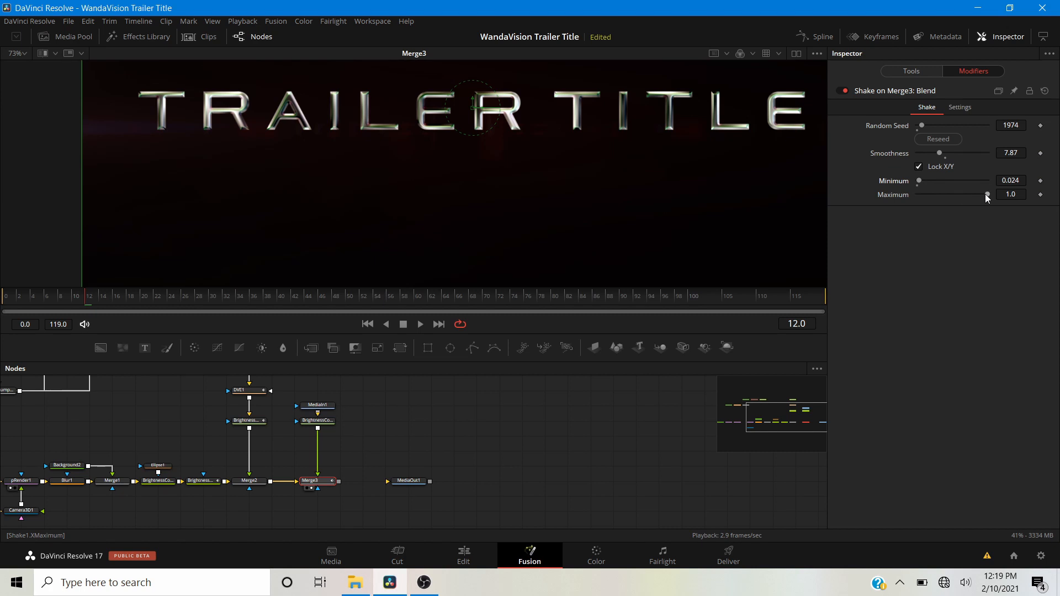
{"action": "left_click", "coordinate": [582, 469]}
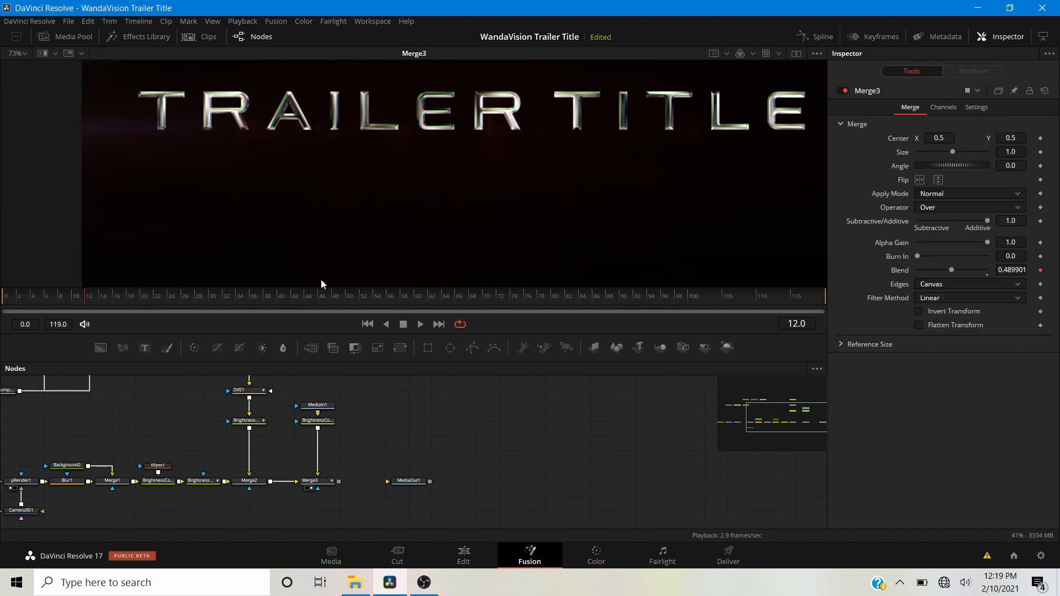
{"action": "scroll", "coordinate": [321, 280], "scroll_direction": "down", "scroll_amount": 3}
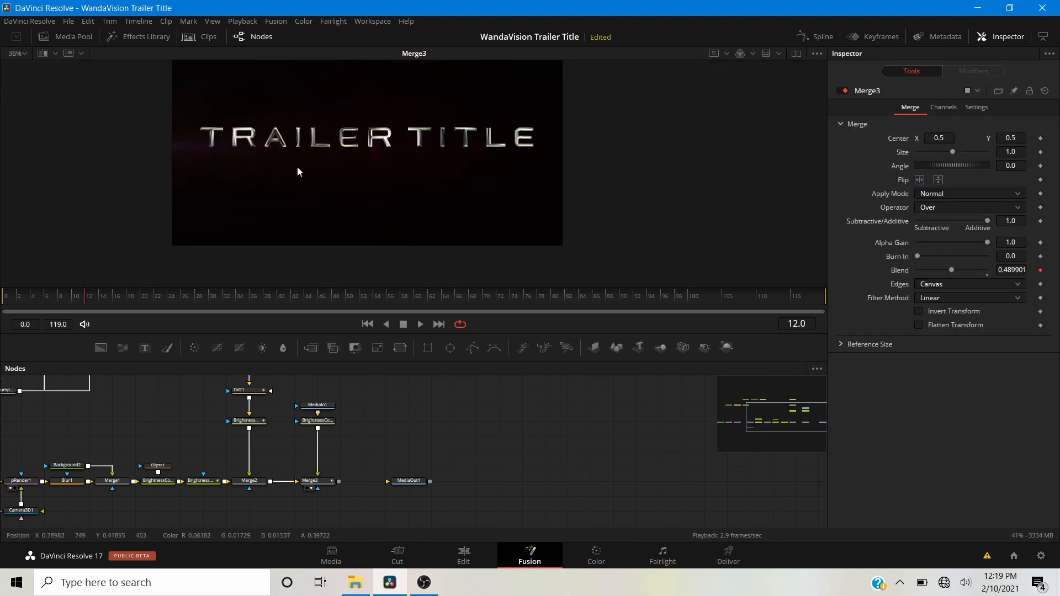
{"action": "left_click", "coordinate": [315, 480]}
{"action": "left_click", "coordinate": [962, 74]}
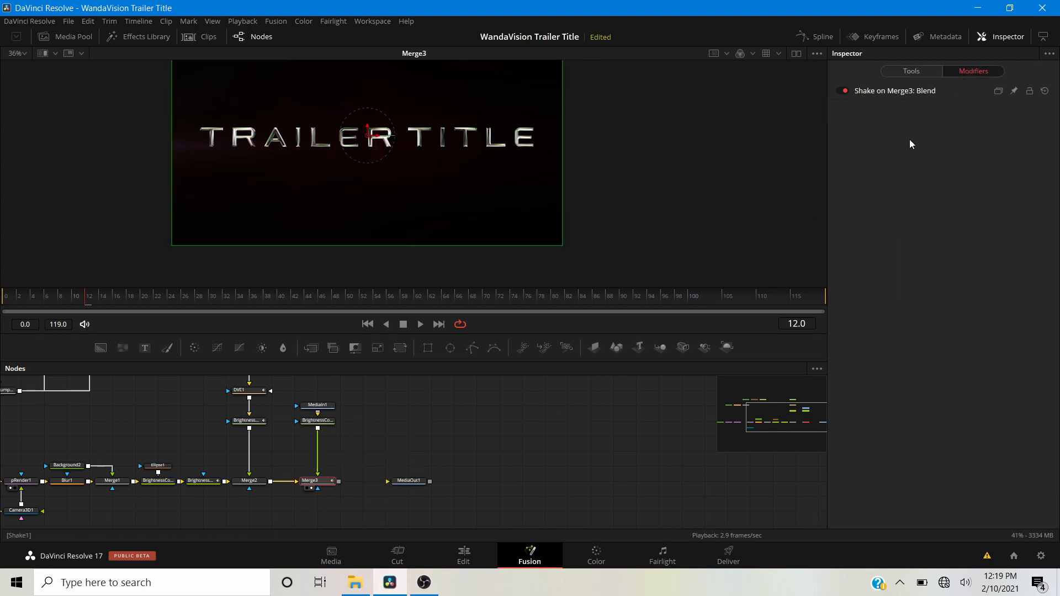
{"action": "left_click", "coordinate": [899, 95]}
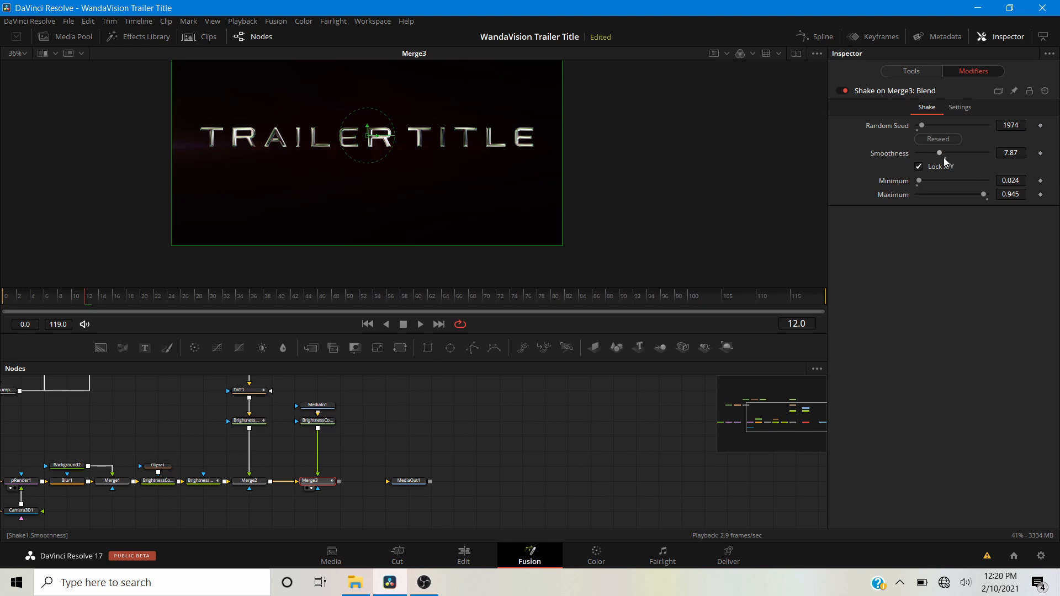
{"action": "left_click", "coordinate": [393, 422]}
Go to frame 51, examine the title with the lens flare and red smoke, and look over the node graph
{"action": "left_click_drag", "start_coordinate": [381, 459], "coordinate": [412, 478]}
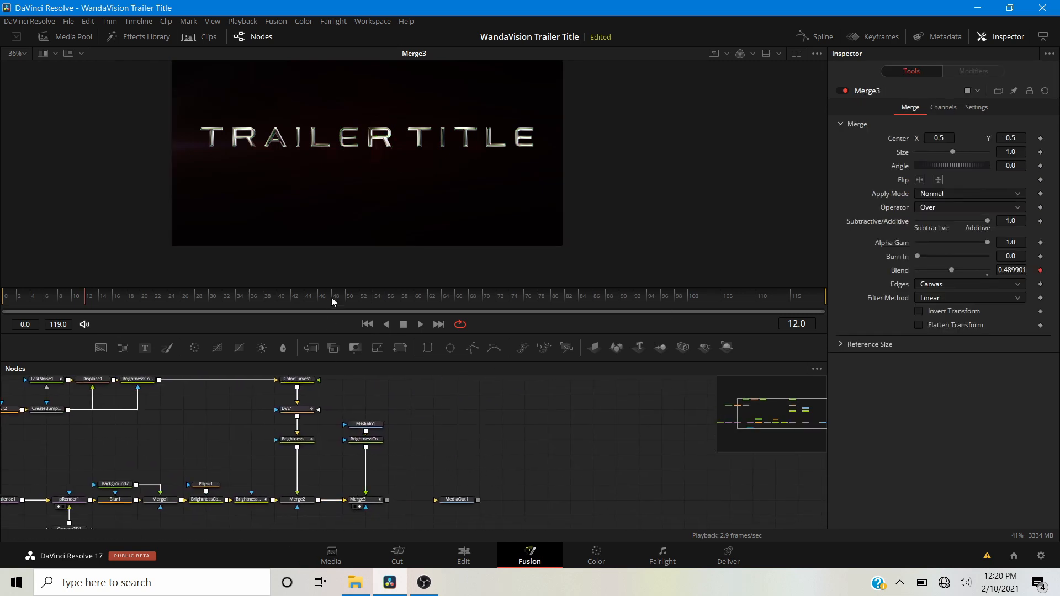
{"action": "left_click", "coordinate": [351, 297]}
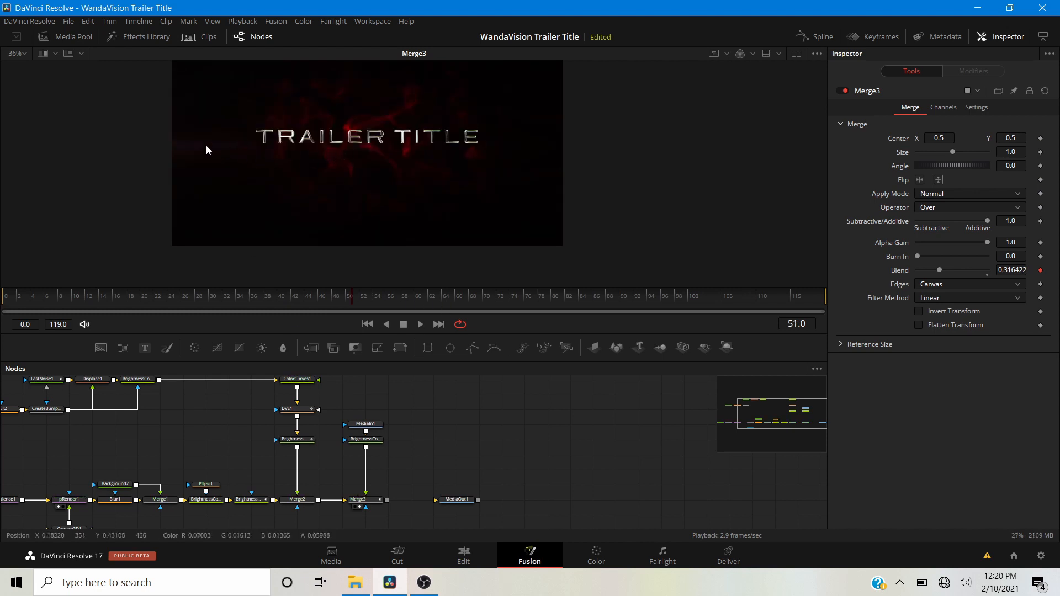
{"action": "left_click_drag", "start_coordinate": [359, 172], "coordinate": [397, 198]}
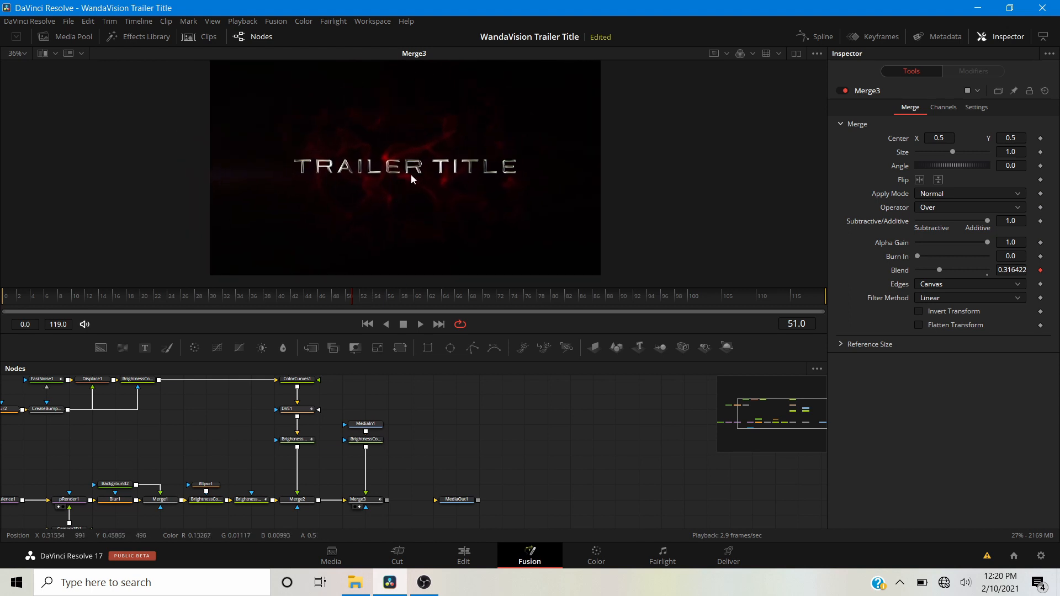
{"action": "left_click_drag", "start_coordinate": [333, 393], "coordinate": [385, 402]}
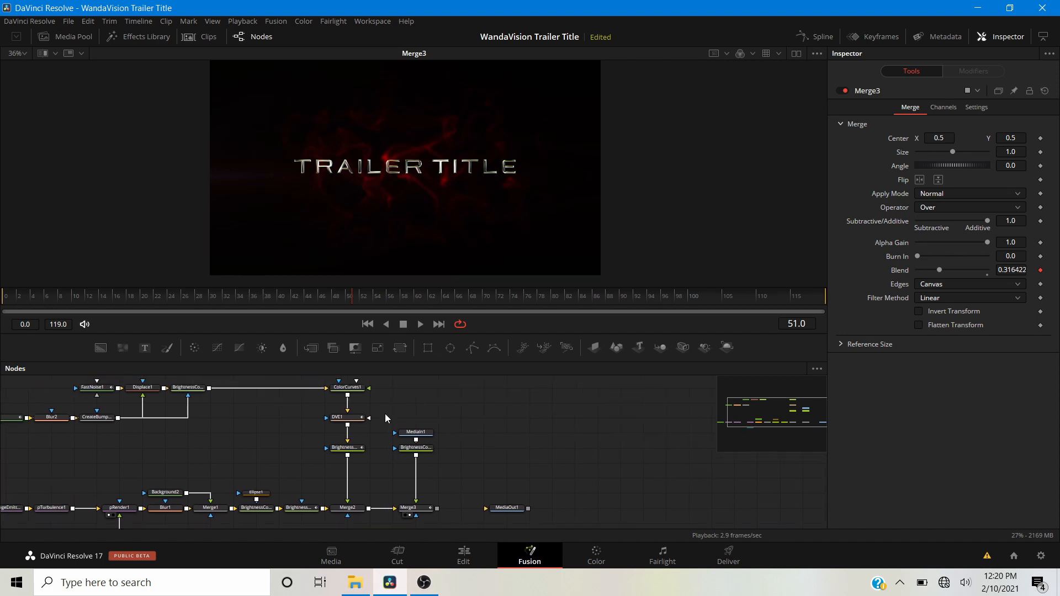
{"action": "scroll", "coordinate": [381, 398], "scroll_direction": "down", "scroll_amount": 3}
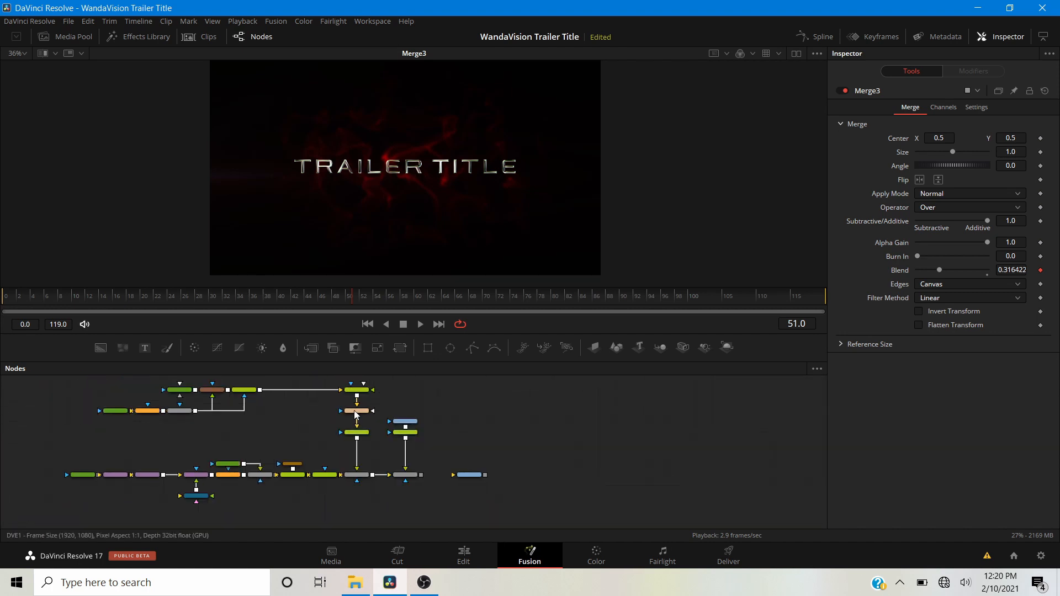
{"action": "scroll", "coordinate": [356, 414], "scroll_direction": "up", "scroll_amount": 3}
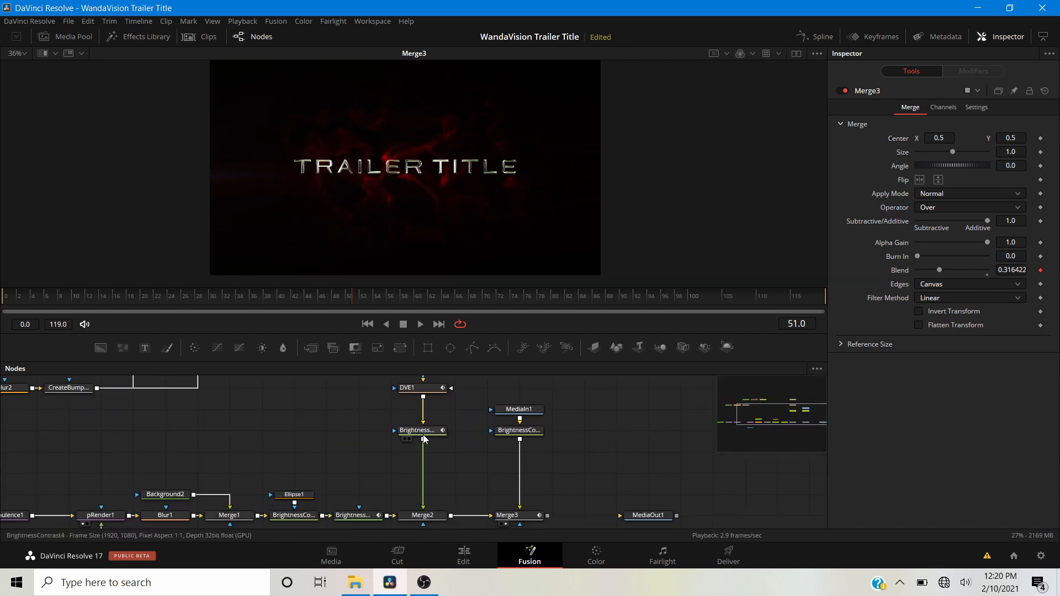
Look over the whole node graph and return the playhead to frame 0
{"action": "scroll", "coordinate": [206, 462], "scroll_direction": "down", "scroll_amount": 3}
{"action": "scroll", "coordinate": [164, 487], "scroll_direction": "up", "scroll_amount": 2}
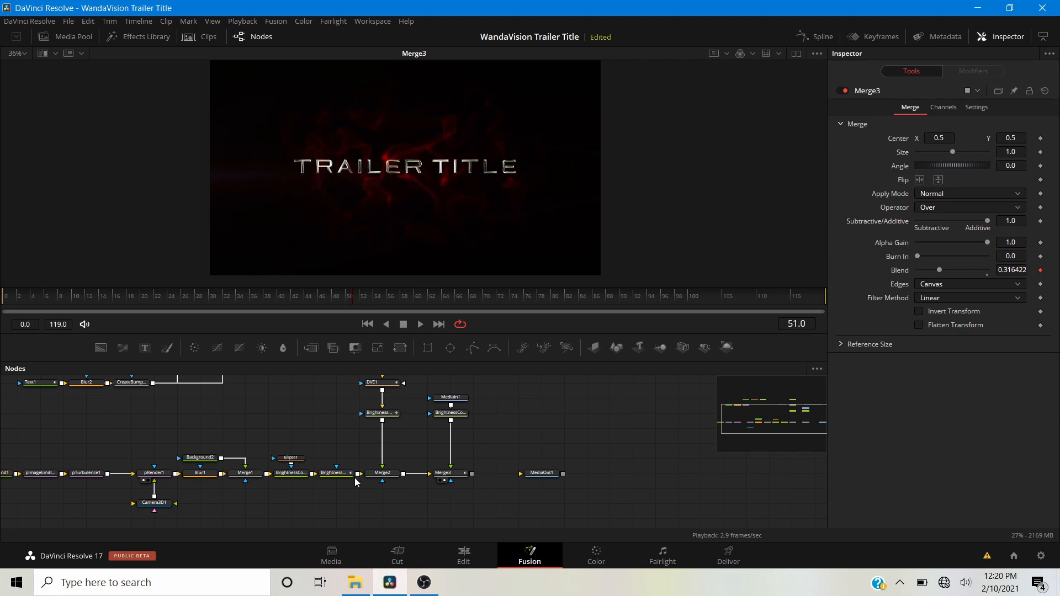
{"action": "scroll", "coordinate": [331, 464], "scroll_direction": "down", "scroll_amount": 1}
{"action": "scroll", "coordinate": [120, 402], "scroll_direction": "up", "scroll_amount": 3}
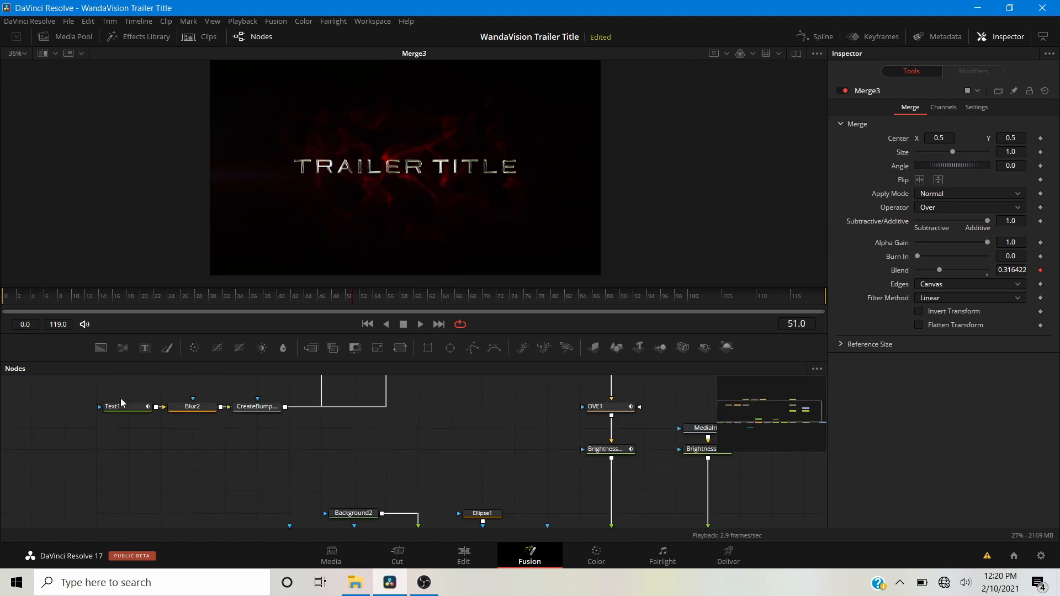
{"action": "scroll", "coordinate": [423, 445], "scroll_direction": "down", "scroll_amount": 4}
{"action": "left_click_drag", "start_coordinate": [422, 445], "coordinate": [345, 431]}
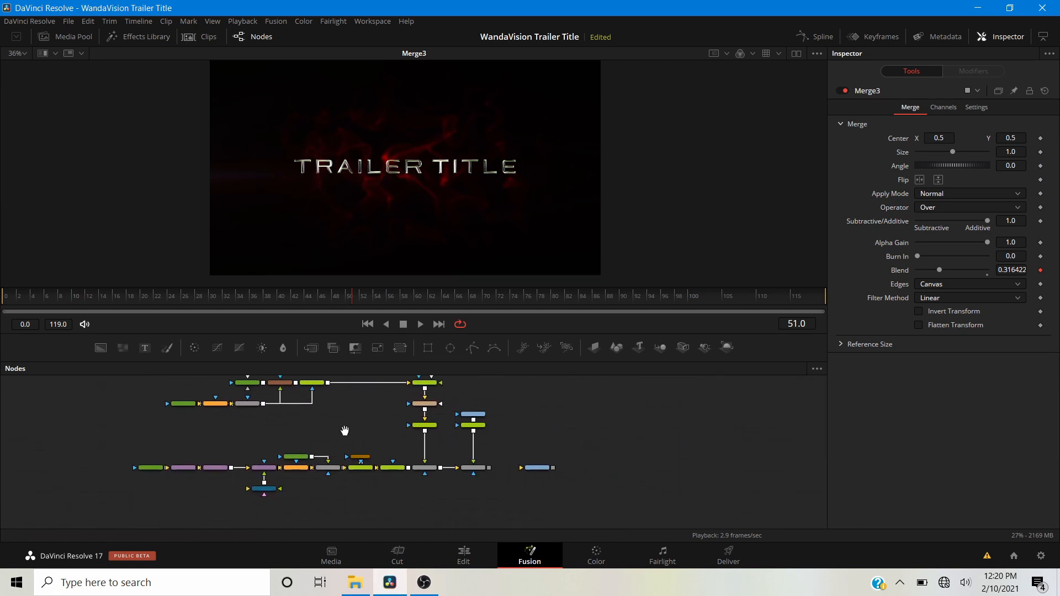
{"action": "left_click_drag", "start_coordinate": [296, 299], "coordinate": [4, 301]}
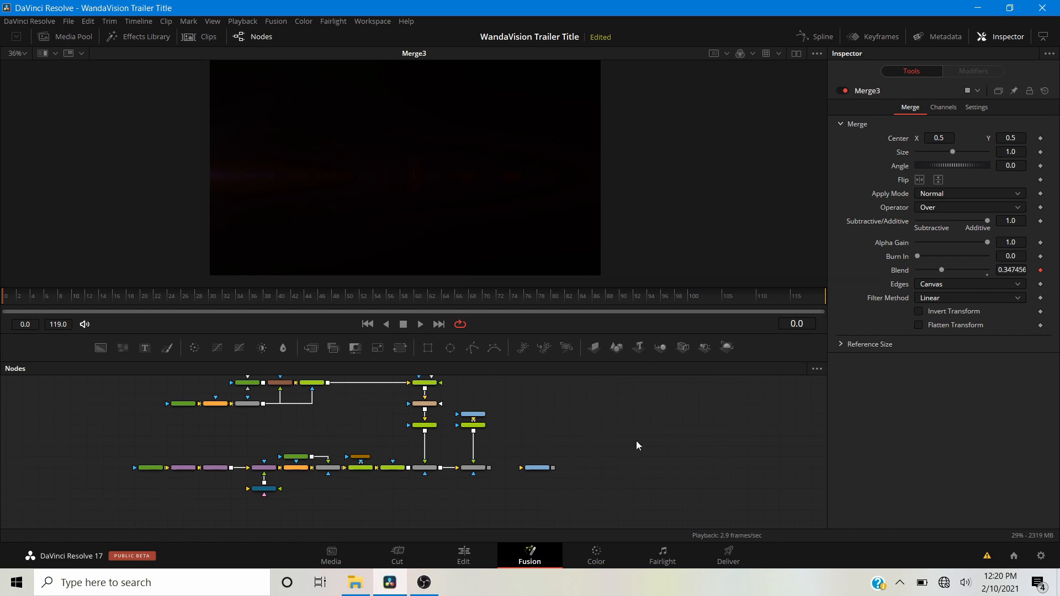
Open the Spline editor, smooth both keyframes of BrightnessContrast2's Gain curve, and hide that curve
{"action": "left_click", "coordinate": [823, 38]}
{"action": "left_click", "coordinate": [25, 399]}
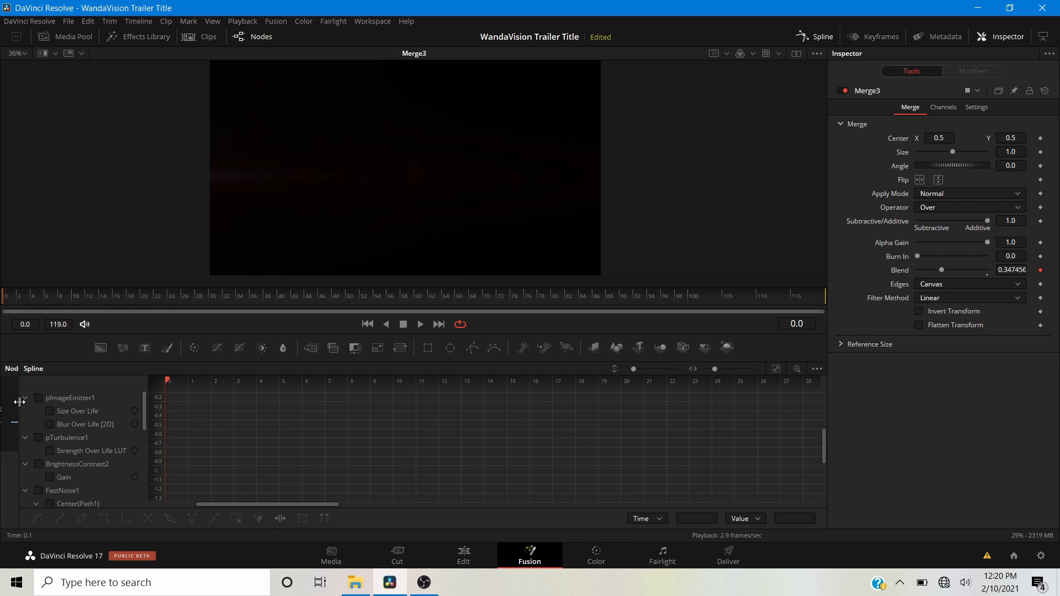
{"action": "left_click", "coordinate": [26, 411]}
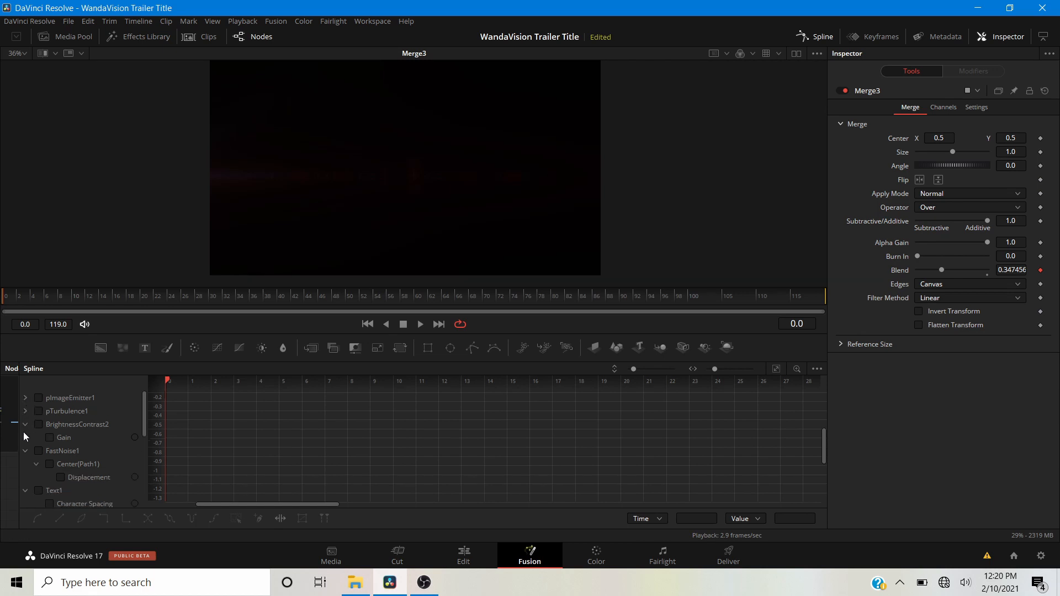
{"action": "left_click", "coordinate": [38, 425]}
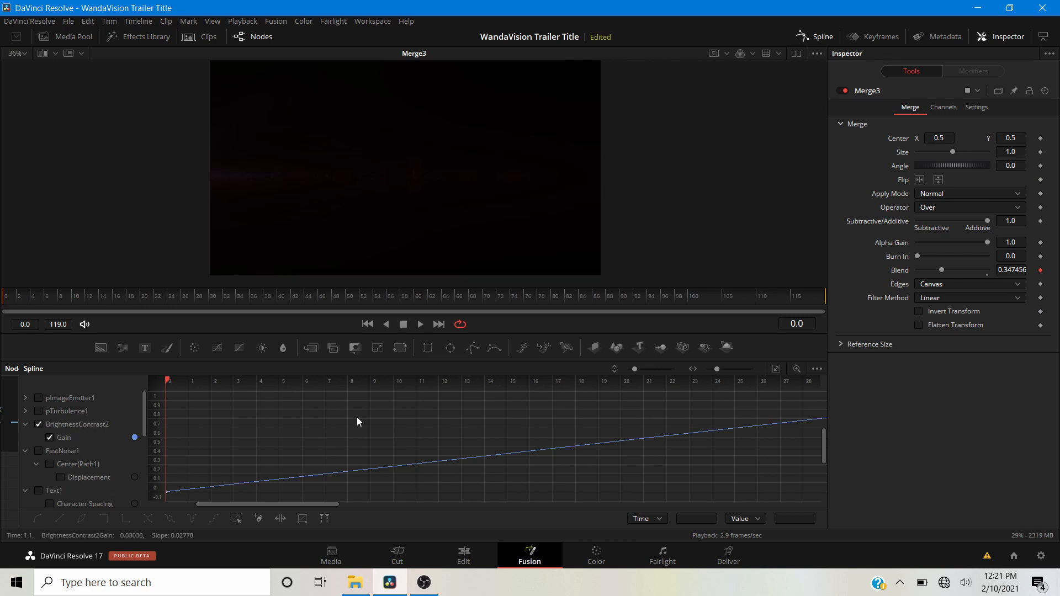
{"action": "left_click", "coordinate": [778, 368]}
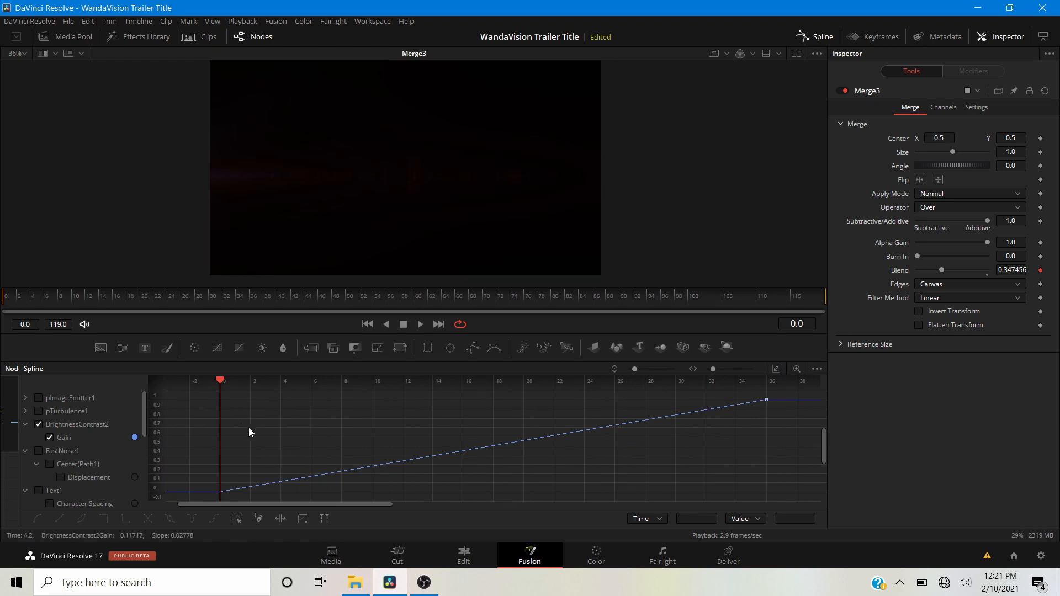
{"action": "left_click_drag", "start_coordinate": [200, 394], "coordinate": [808, 508]}
{"action": "key", "text": "shift+s"}
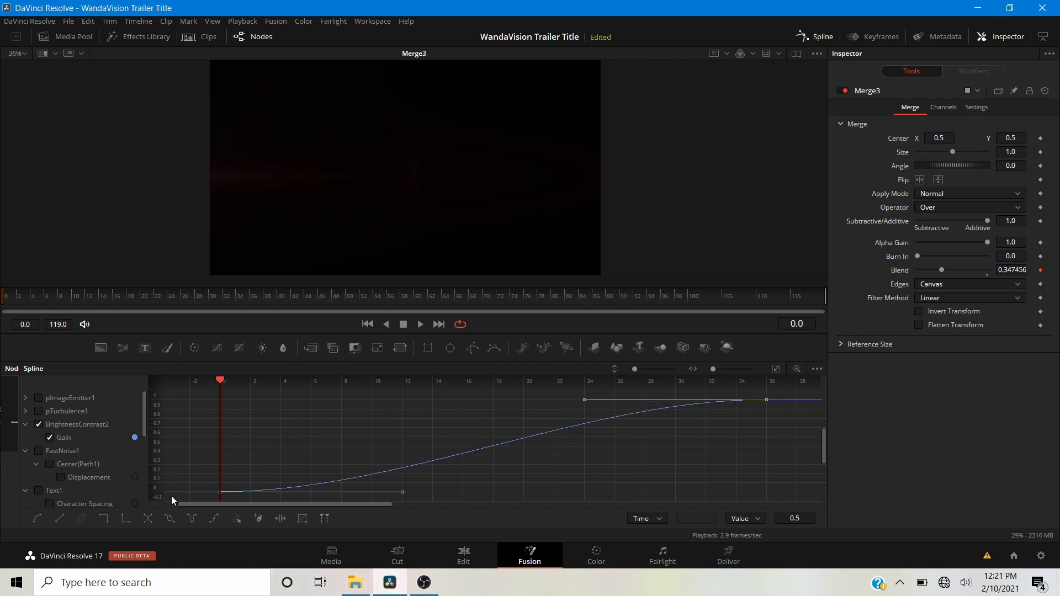
{"action": "left_click", "coordinate": [38, 425]}
{"action": "left_click", "coordinate": [38, 425]}
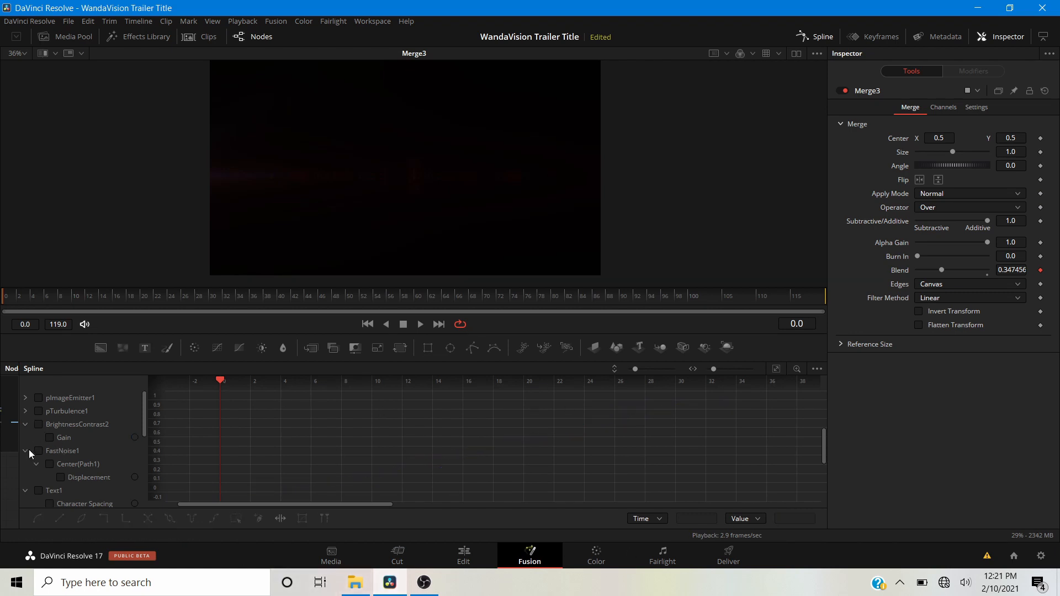
Smooth both keyframes of FastNoise1's Center path Displacement curve, then hide it and collapse the finished entries
{"action": "left_click", "coordinate": [38, 452]}
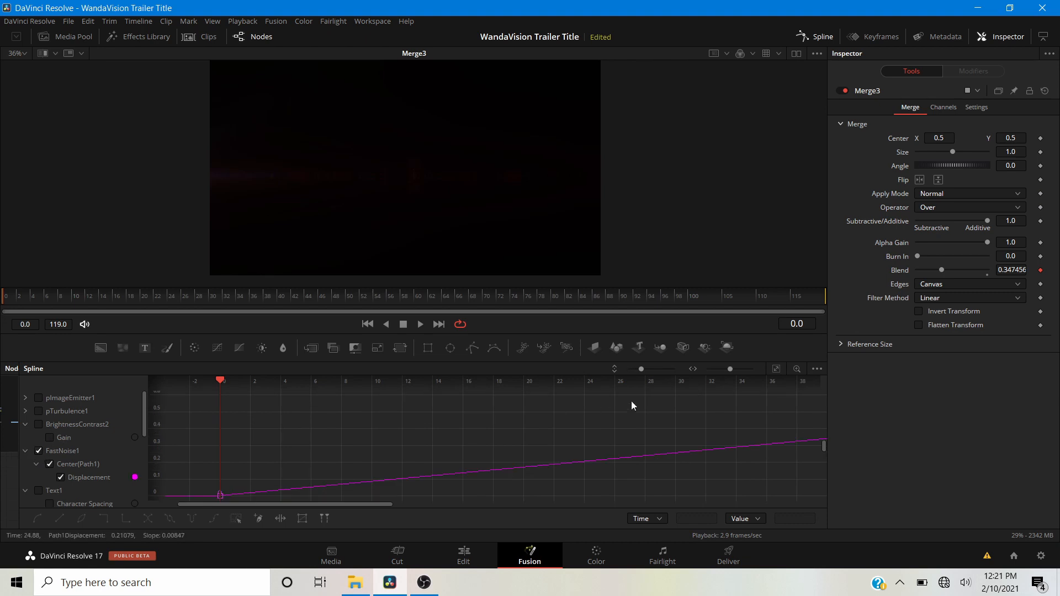
{"action": "left_click", "coordinate": [776, 369]}
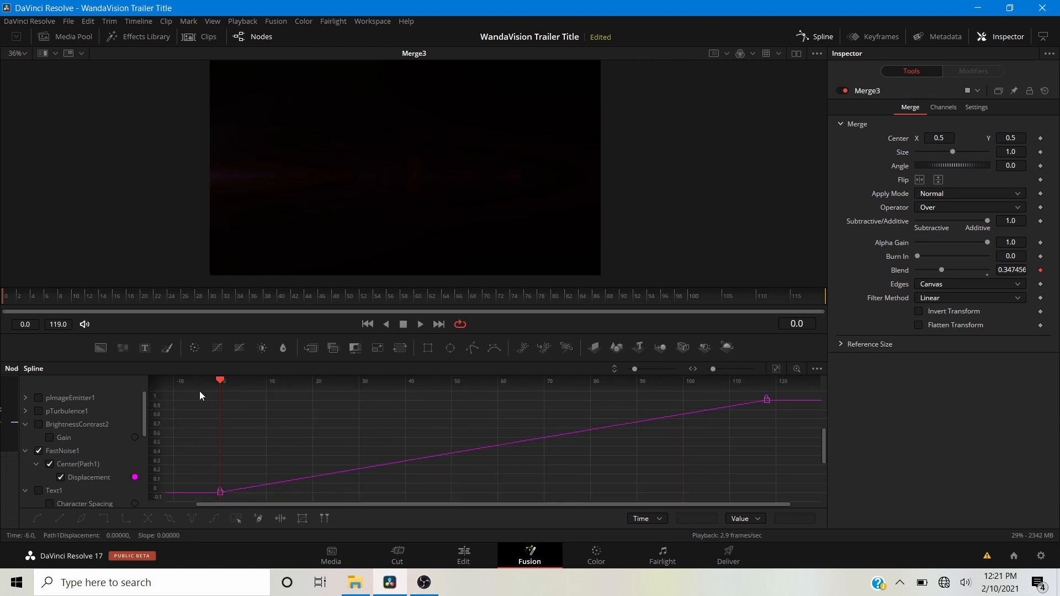
{"action": "left_click_drag", "start_coordinate": [195, 399], "coordinate": [820, 500]}
{"action": "key", "text": "shift+s"}
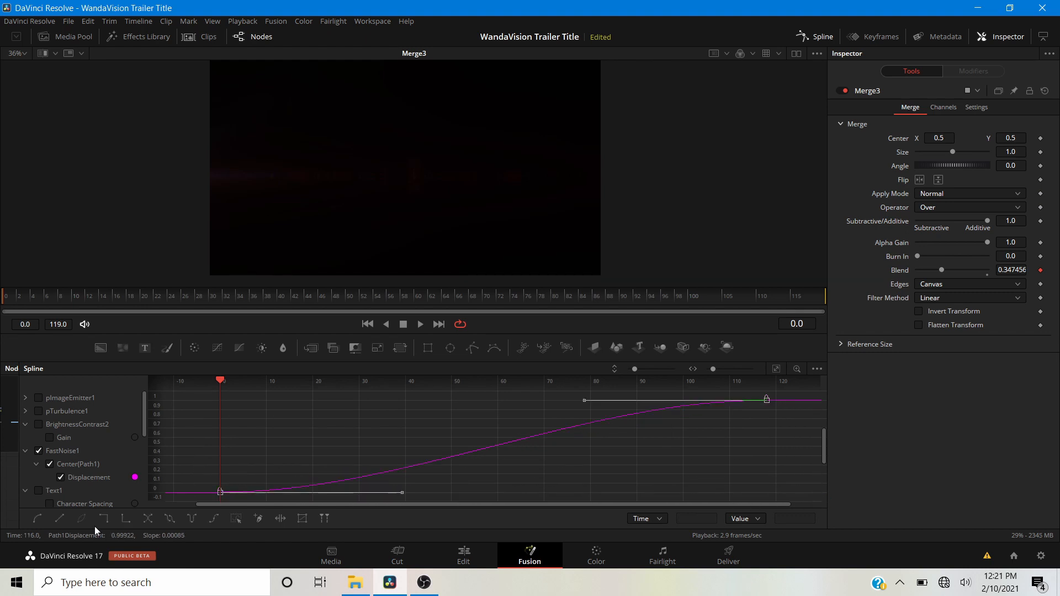
{"action": "left_click", "coordinate": [40, 449]}
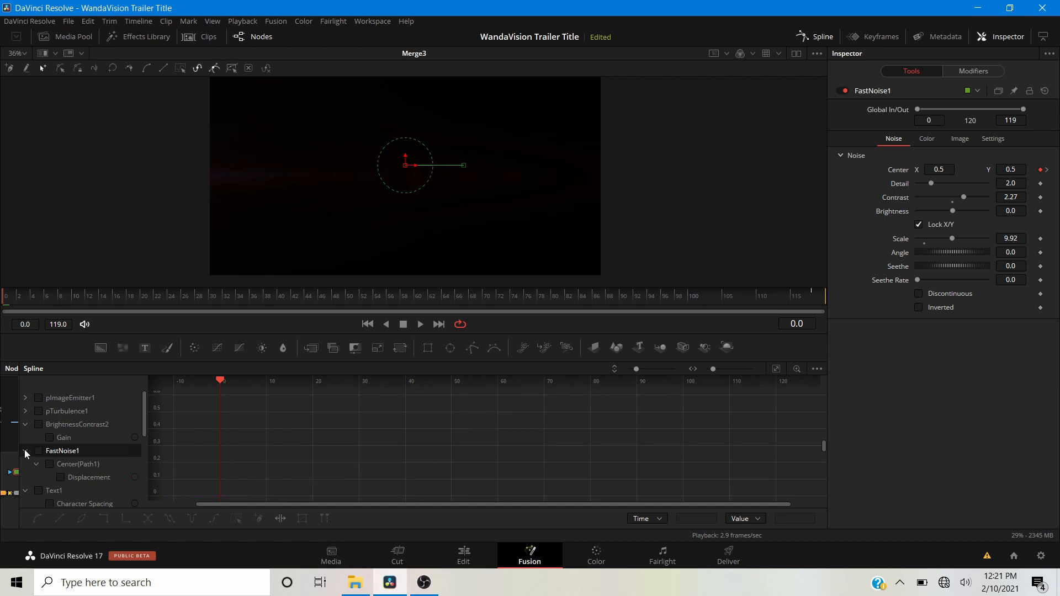
{"action": "left_click", "coordinate": [25, 450]}
{"action": "left_click", "coordinate": [25, 424]}
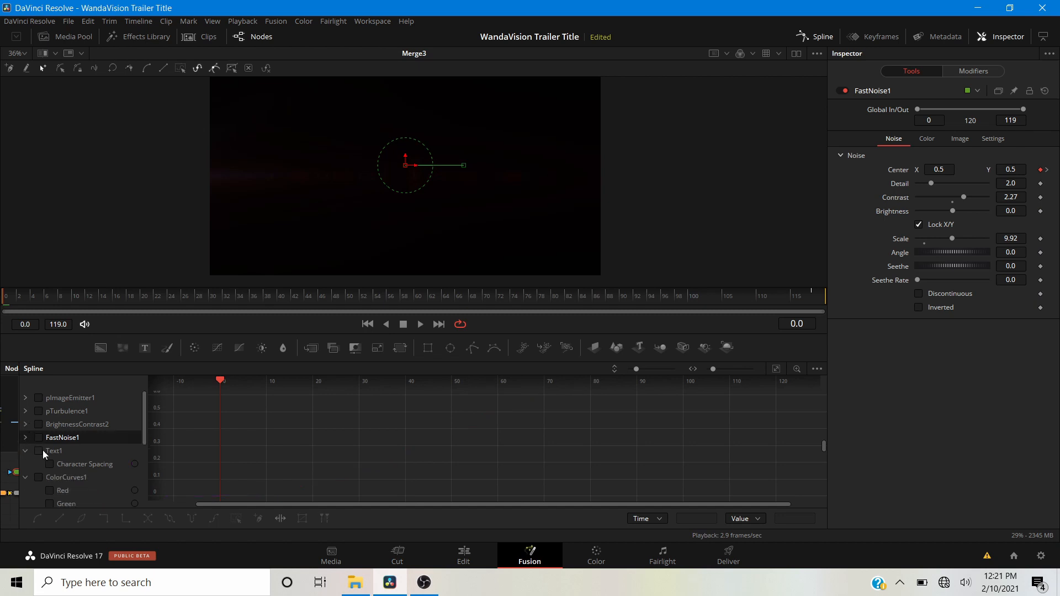
Smooth both keyframes of Text1's Character Spacing curve, then hide it and collapse the Text1 and ColorCurves1 entries
{"action": "left_click", "coordinate": [37, 450]}
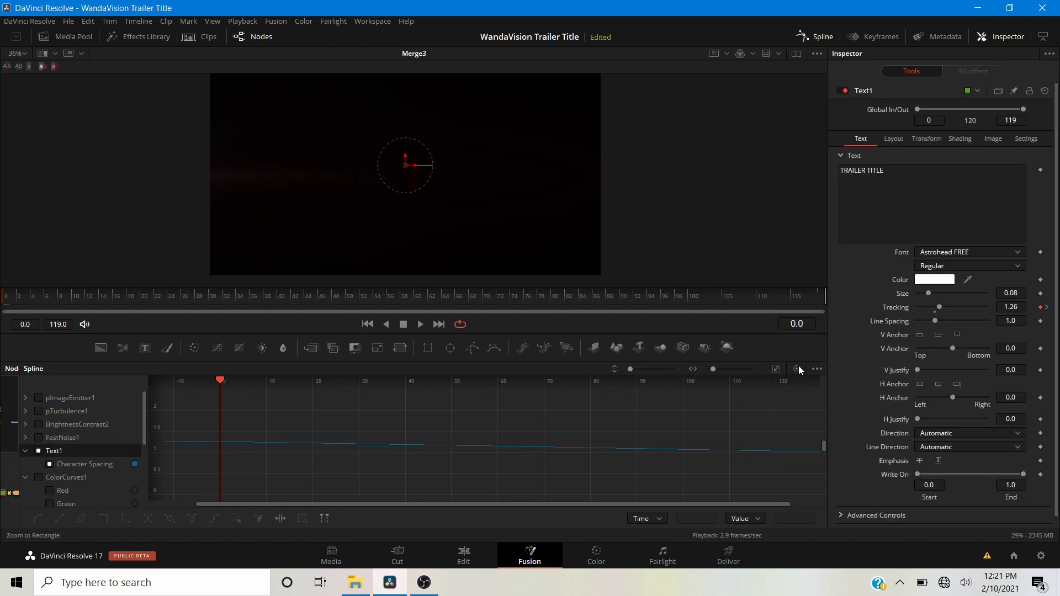
{"action": "left_click", "coordinate": [776, 369]}
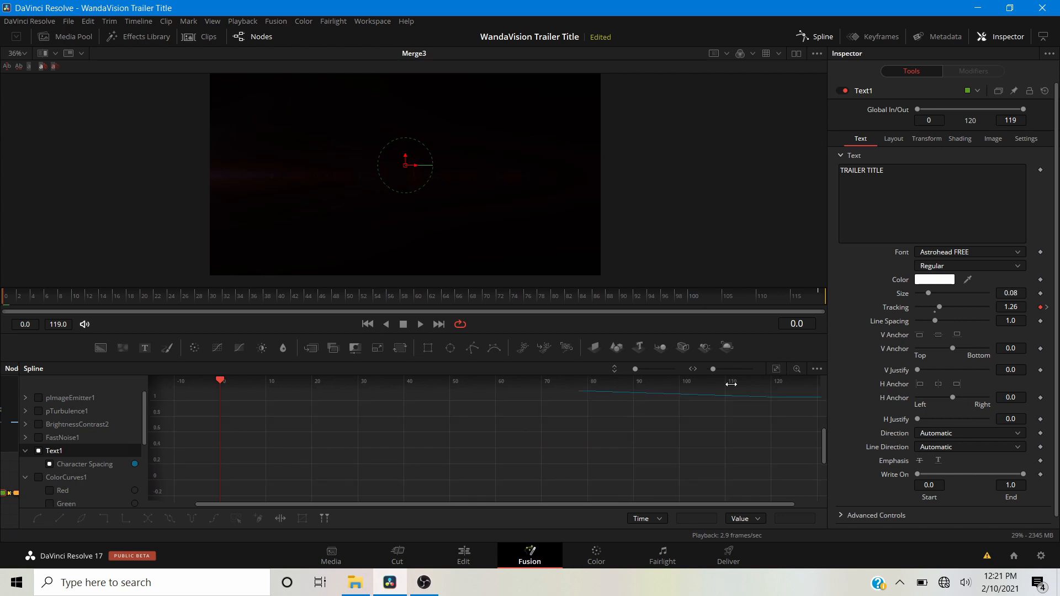
{"action": "left_click", "coordinate": [776, 370]}
{"action": "left_click", "coordinate": [777, 369]}
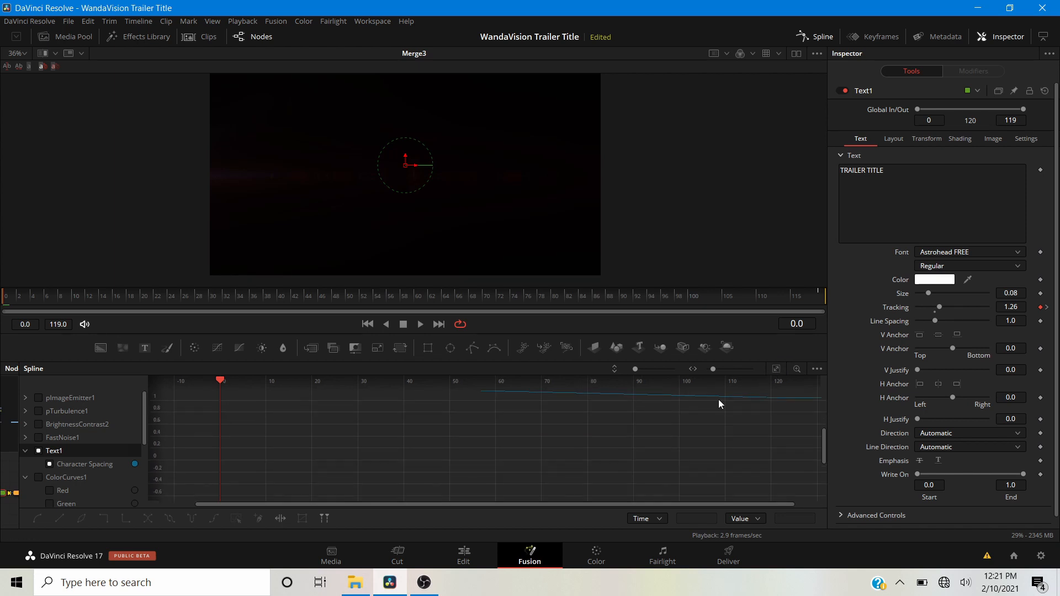
{"action": "left_click", "coordinate": [39, 450]}
{"action": "left_click", "coordinate": [775, 369]}
{"action": "left_click_drag", "start_coordinate": [198, 393], "coordinate": [788, 497]}
{"action": "key", "text": "s"}
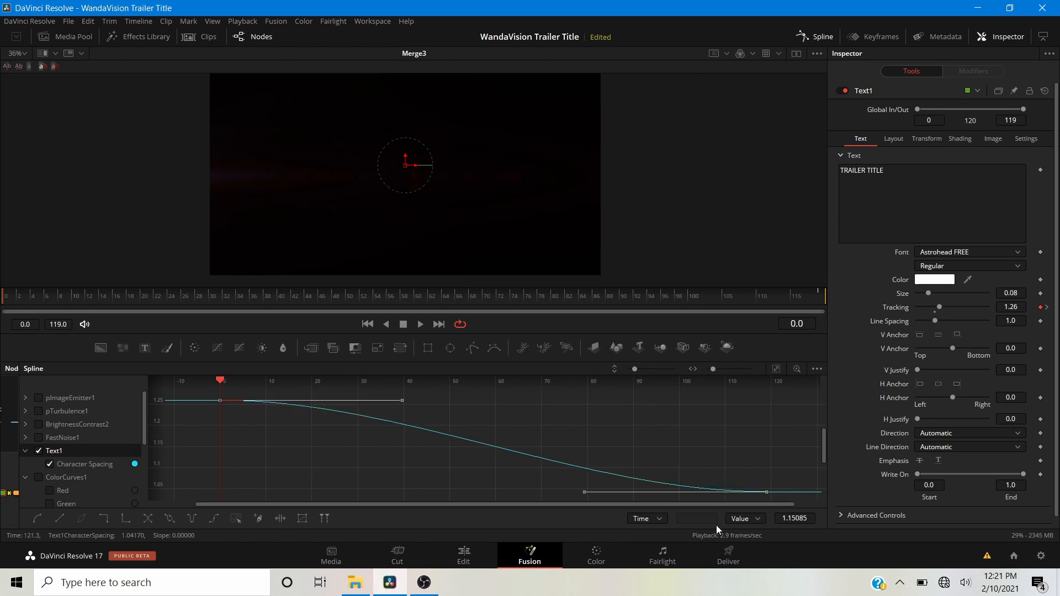
{"action": "left_click", "coordinate": [38, 451]}
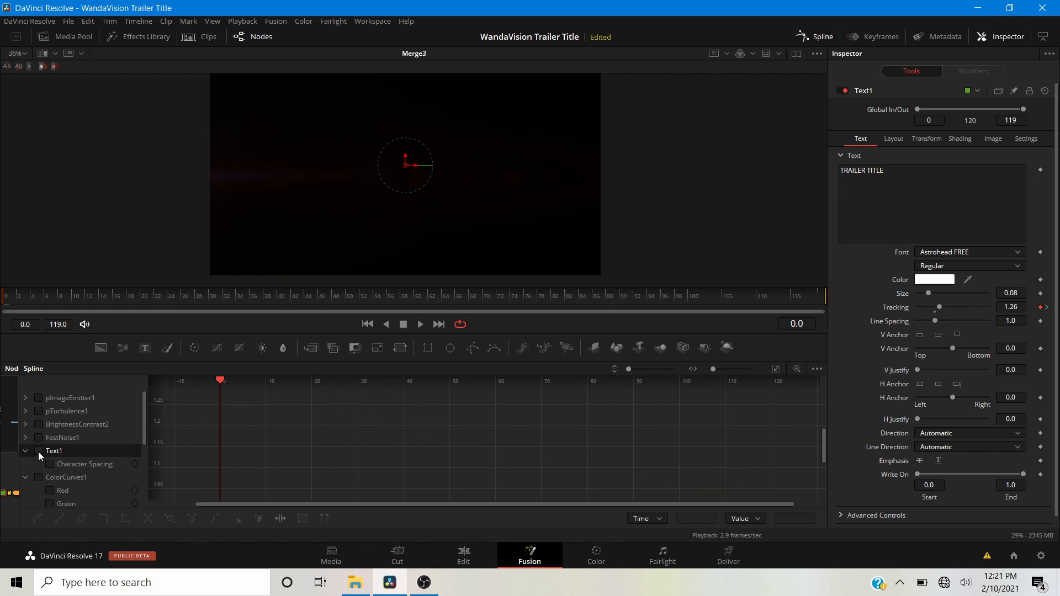
{"action": "left_click", "coordinate": [23, 475]}
{"action": "left_click", "coordinate": [23, 451]}
Display DVE1's Z Move curve fitted to the graph and smooth its two keyframes
{"action": "scroll", "coordinate": [42, 463], "scroll_direction": "down", "scroll_amount": 1}
{"action": "left_click", "coordinate": [42, 436]}
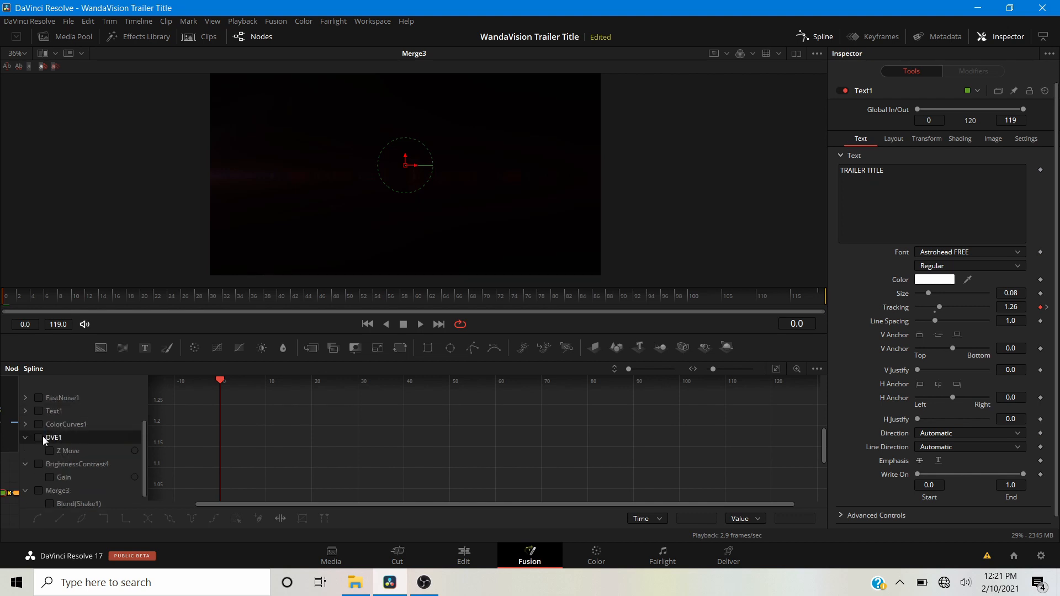
{"action": "left_click", "coordinate": [39, 438]}
{"action": "left_click", "coordinate": [38, 439]}
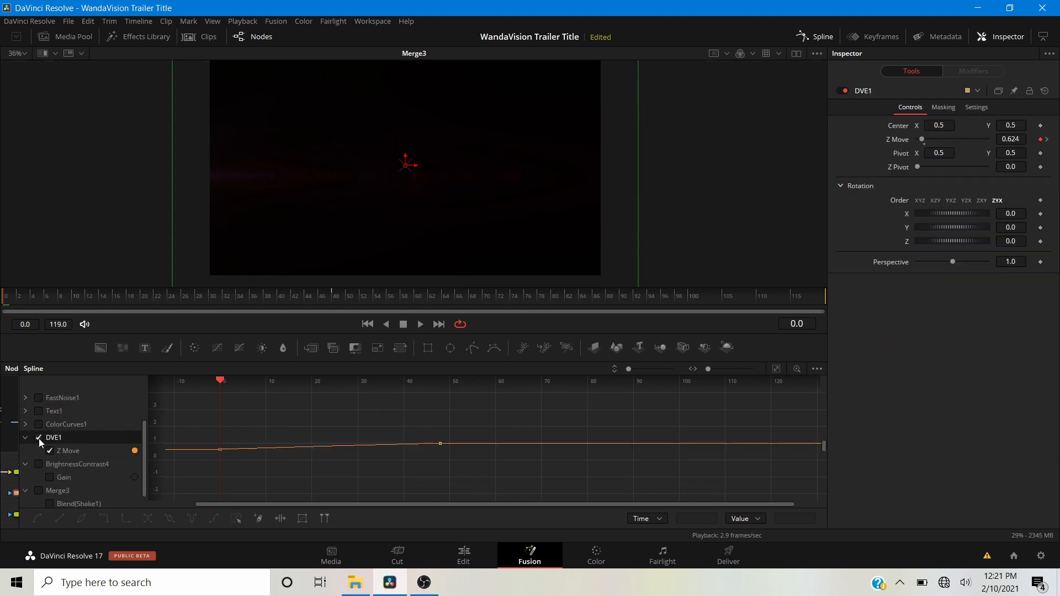
{"action": "left_click", "coordinate": [776, 369]}
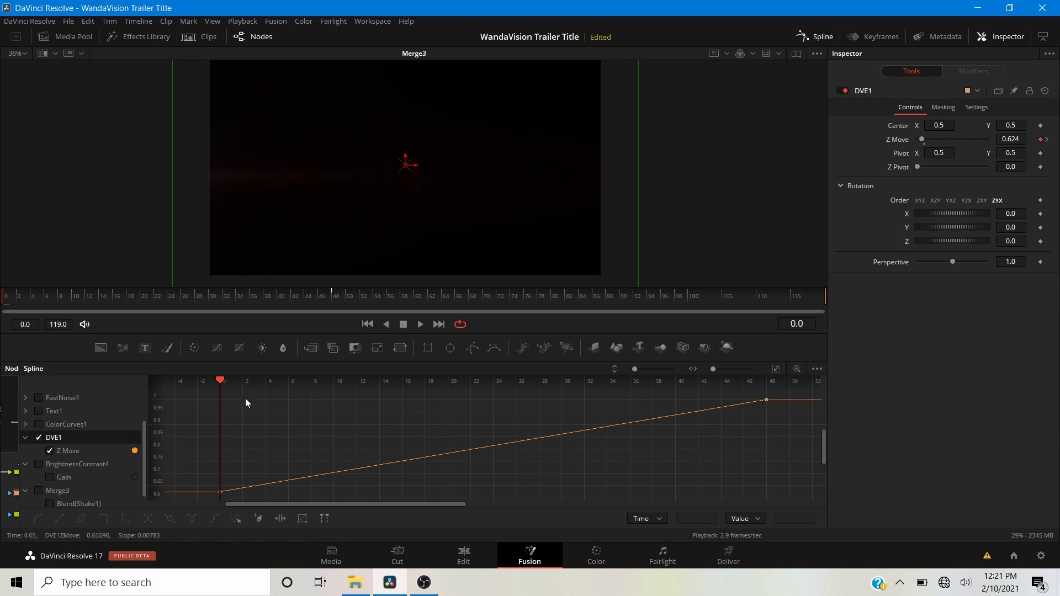
{"action": "scroll", "coordinate": [202, 386], "scroll_direction": "down", "scroll_amount": 2}
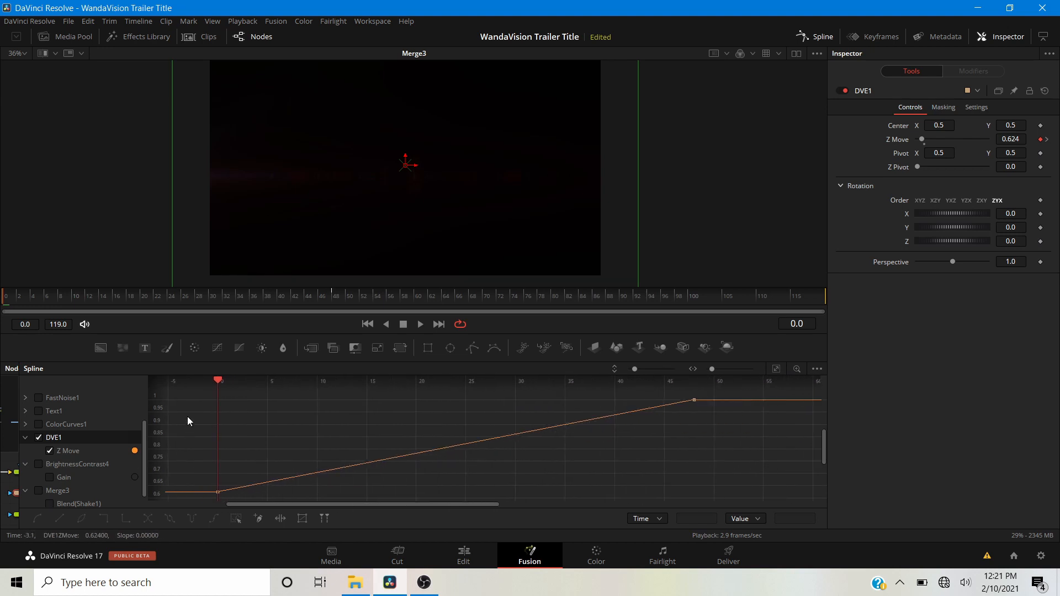
{"action": "left_click_drag", "start_coordinate": [191, 395], "coordinate": [767, 500]}
{"action": "key", "text": "s"}
{"action": "left_click", "coordinate": [37, 438]}
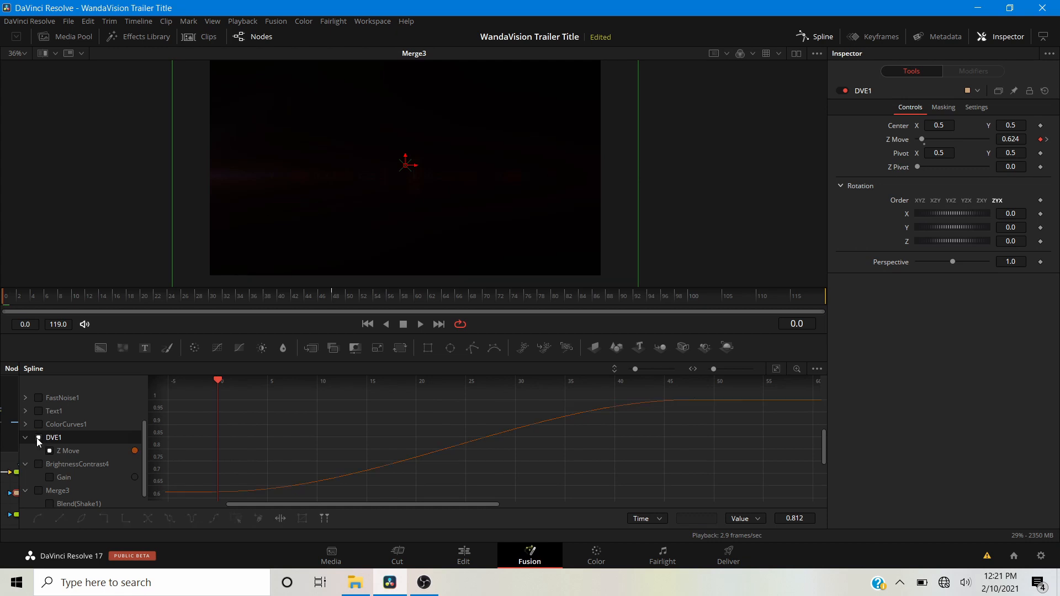
Smooth both keyframes of BrightnessContrast4's Gain curve and collapse its entry along with DVE1's
{"action": "left_click", "coordinate": [36, 463]}
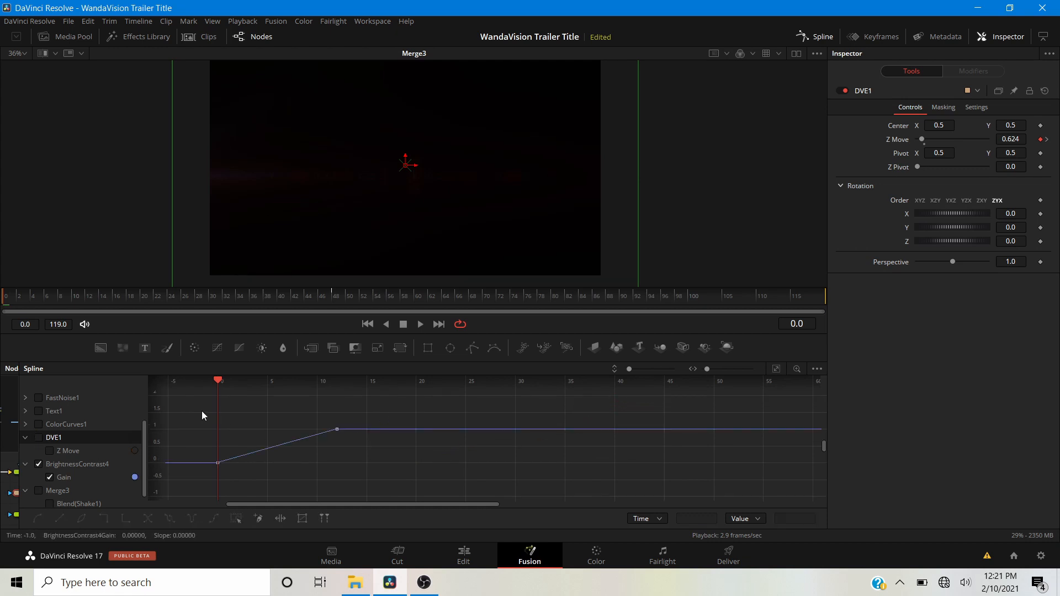
{"action": "left_click_drag", "start_coordinate": [201, 411], "coordinate": [400, 479]}
{"action": "key", "text": "s"}
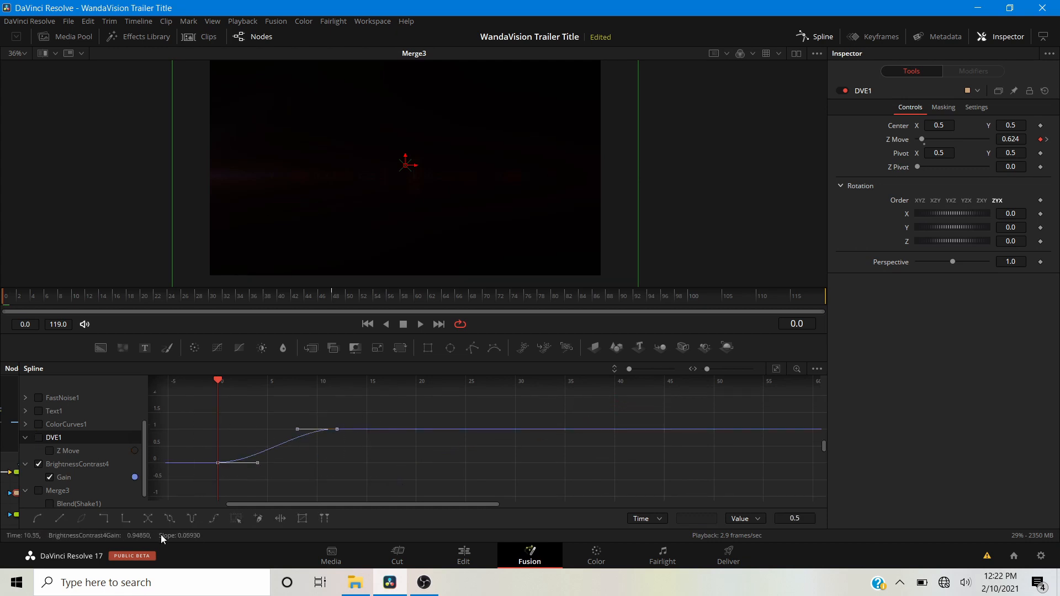
{"action": "left_click", "coordinate": [25, 464]}
{"action": "left_click", "coordinate": [25, 437]}
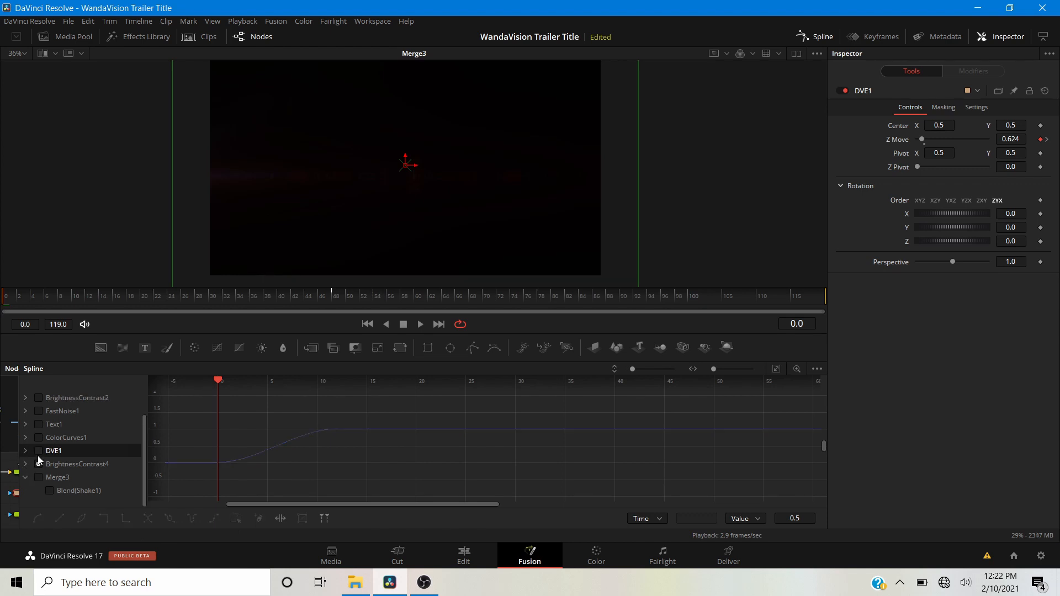
Examine the Shake curve on Merge3's Blend across the timeline, then close the Spline editor
{"action": "left_click", "coordinate": [38, 477]}
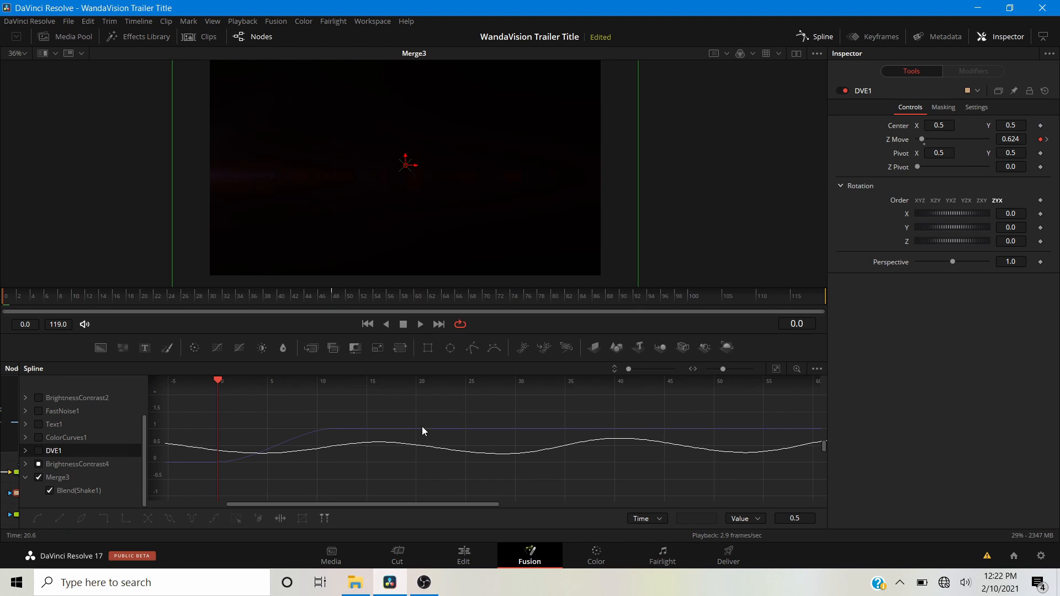
{"action": "scroll", "coordinate": [422, 430], "scroll_direction": "down", "scroll_amount": 3}
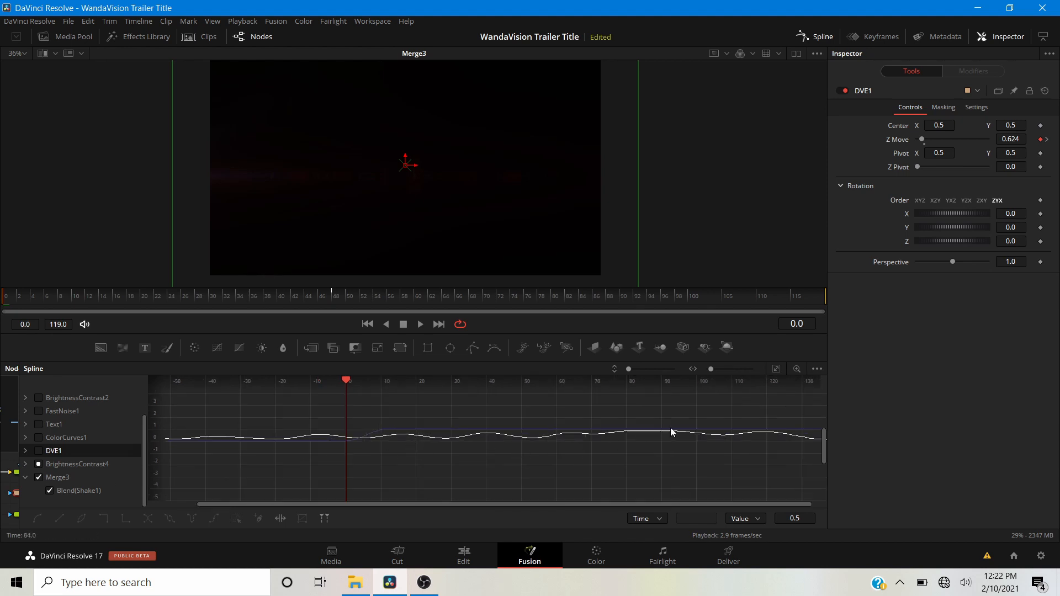
{"action": "scroll", "coordinate": [450, 460], "scroll_direction": "down", "scroll_amount": 2}
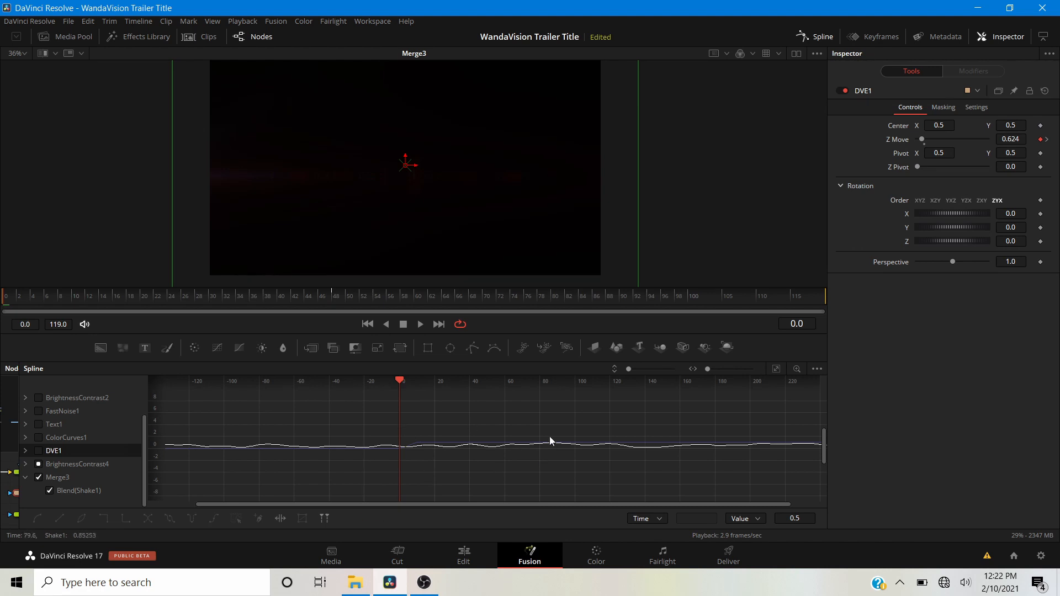
{"action": "left_click", "coordinate": [25, 464]}
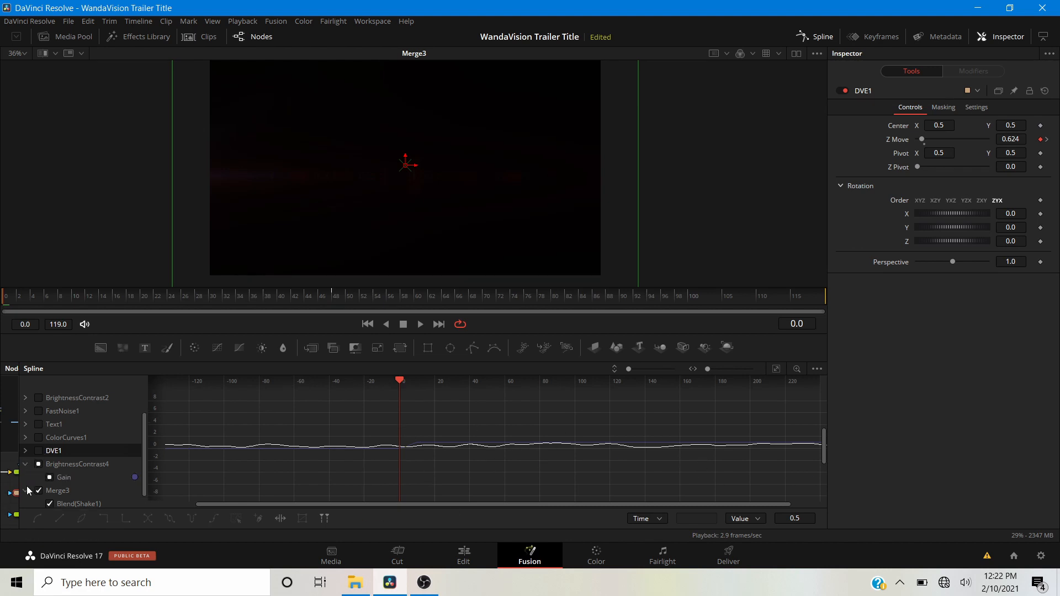
{"action": "left_click", "coordinate": [24, 464]}
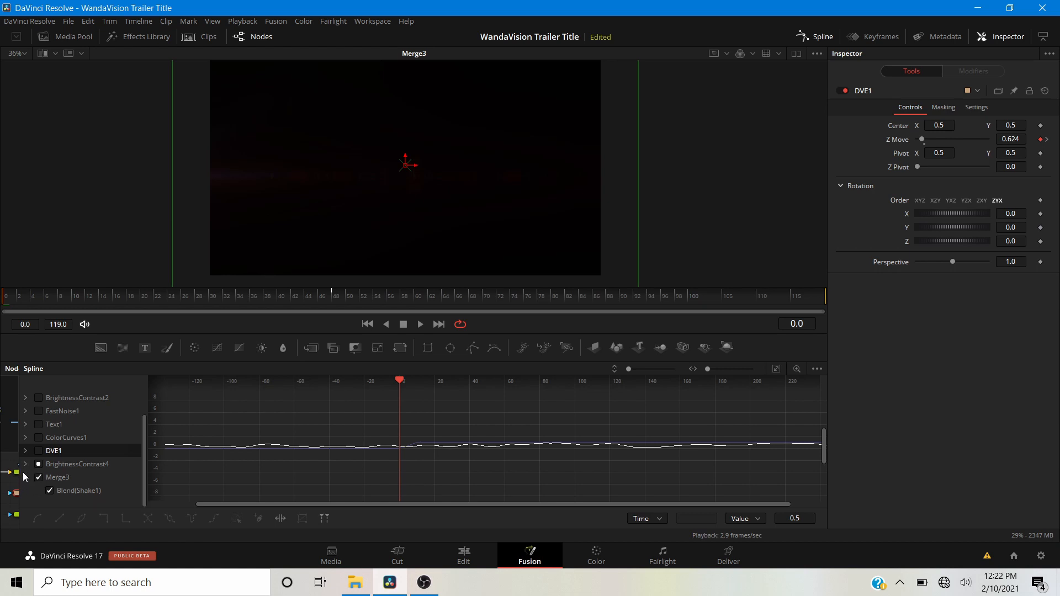
{"action": "left_click", "coordinate": [25, 477]}
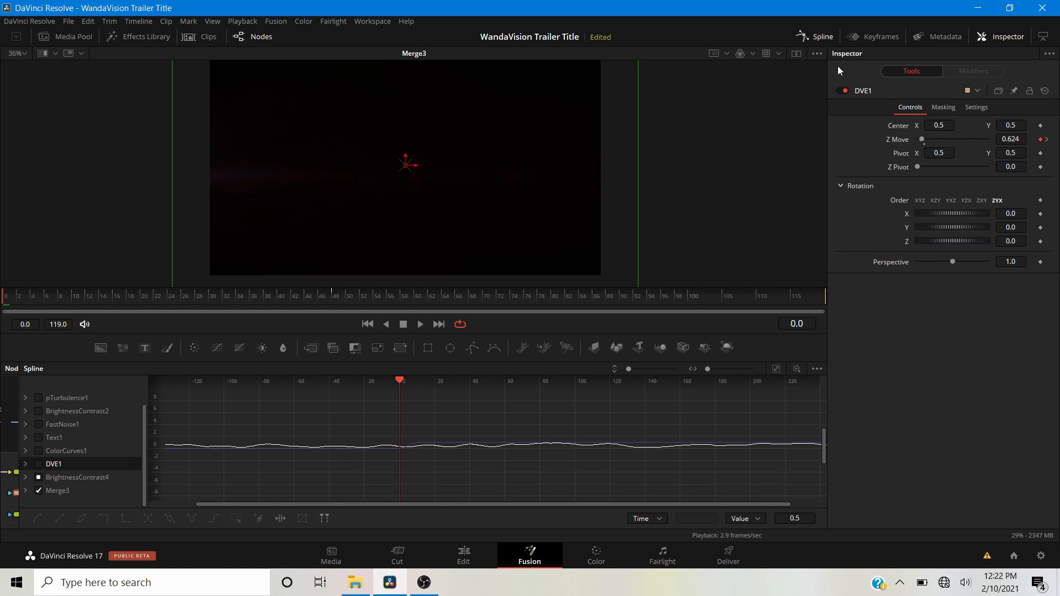
{"action": "left_click", "coordinate": [809, 39]}
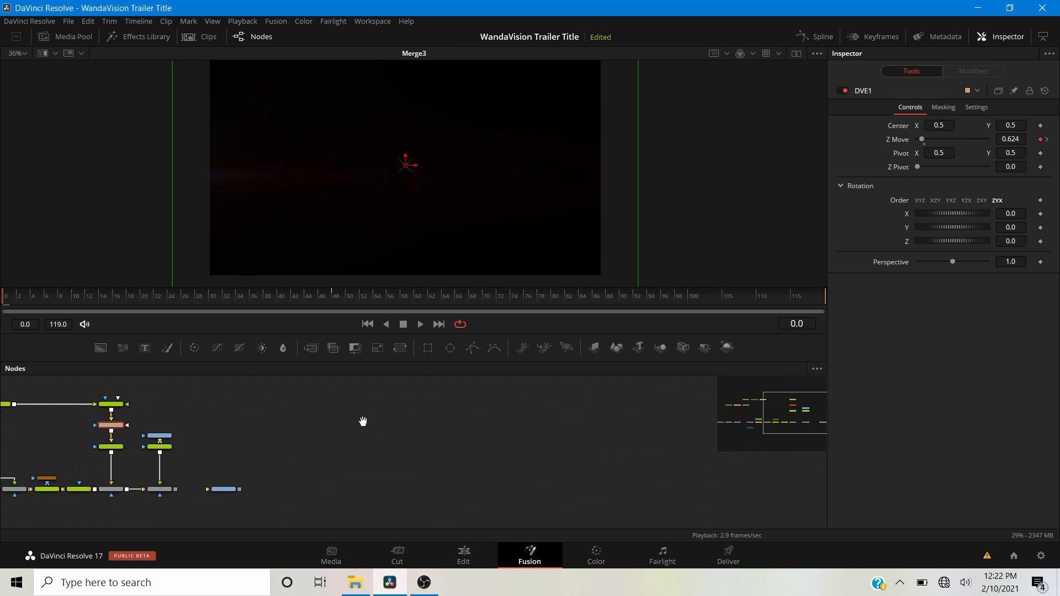
Connect Merge3's output to the MediaOut1 node and select MediaOut1
{"action": "scroll", "coordinate": [175, 486], "scroll_direction": "up", "scroll_amount": 3}
{"action": "scroll", "coordinate": [213, 442], "scroll_direction": "left", "scroll_amount": 3}
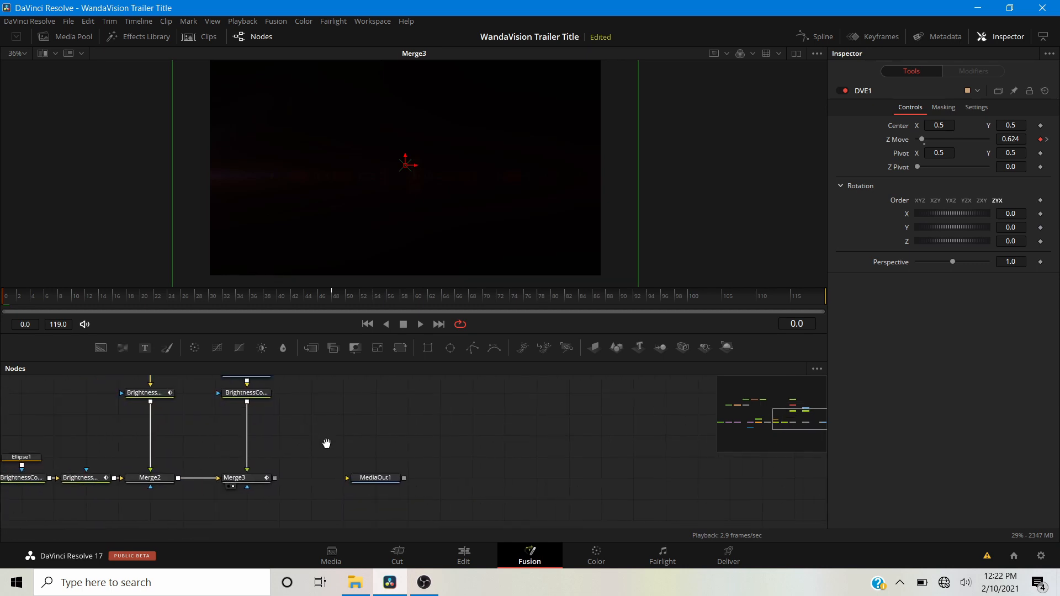
{"action": "left_click_drag", "start_coordinate": [300, 484], "coordinate": [405, 486]}
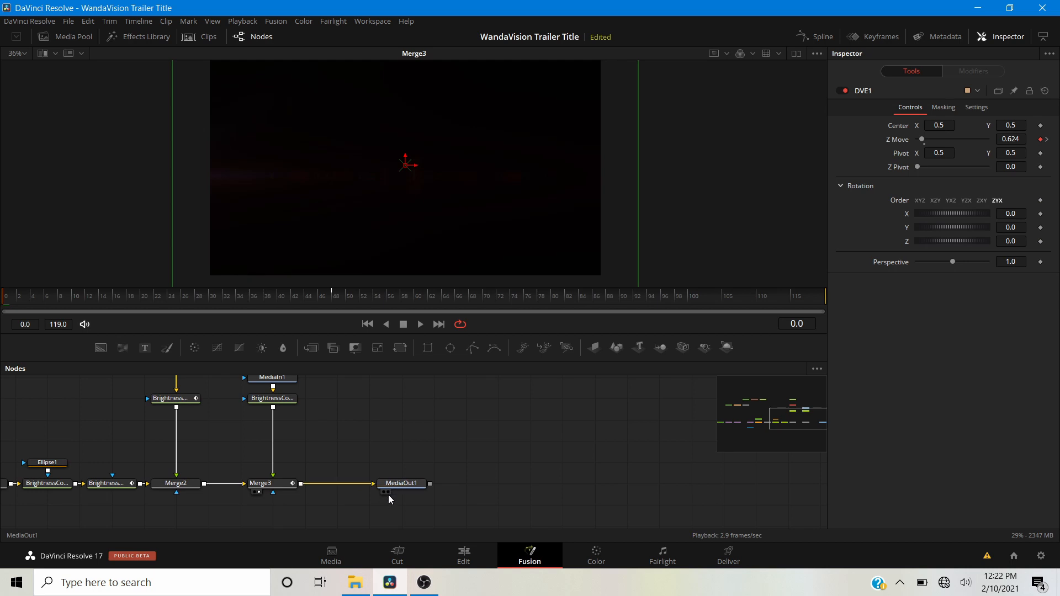
{"action": "left_click", "coordinate": [385, 488]}
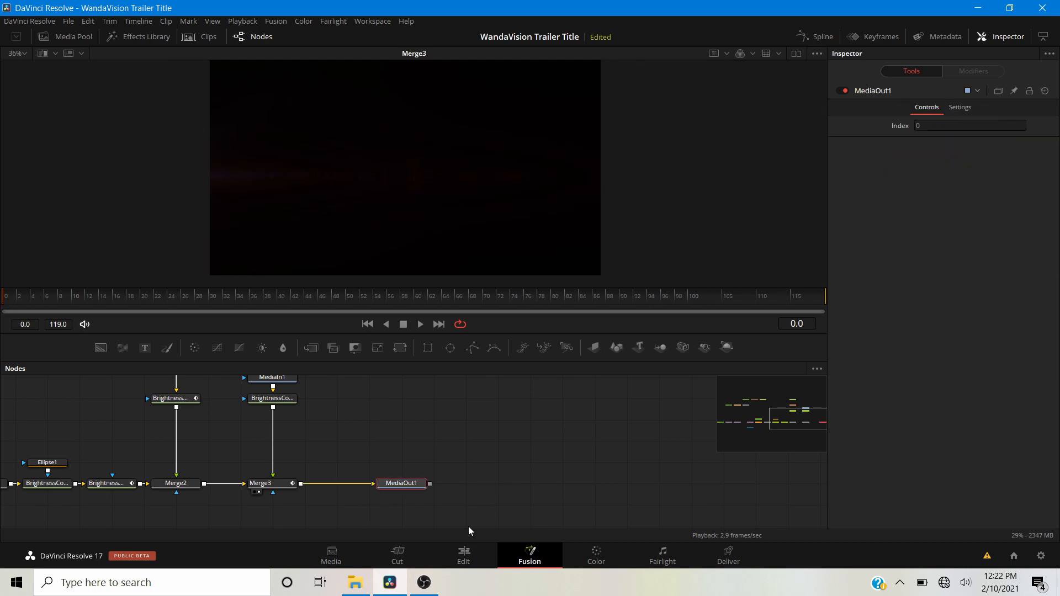
On the Edit page, hide the Media Pool and preview the Fusion Composition clip at 01:00:02:03
{"action": "left_click", "coordinate": [463, 558]}
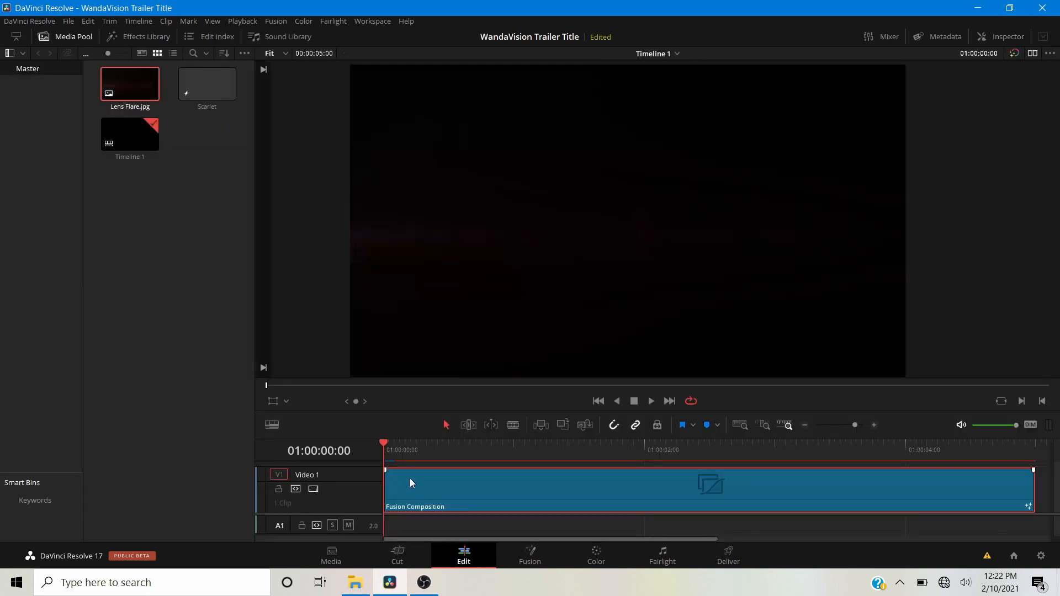
{"action": "left_click", "coordinate": [68, 36]}
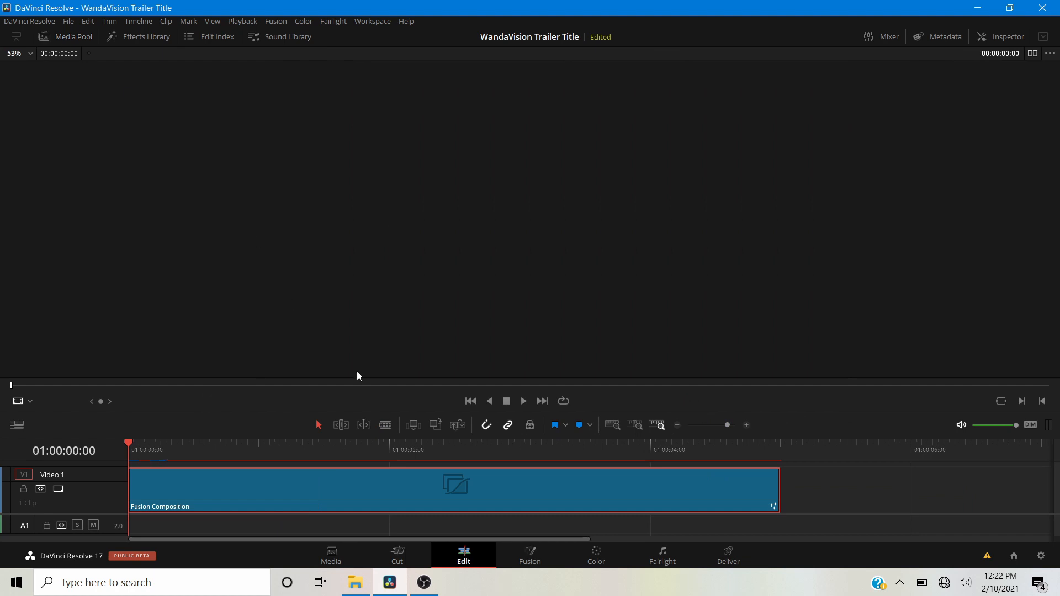
{"action": "left_click", "coordinate": [409, 447]}
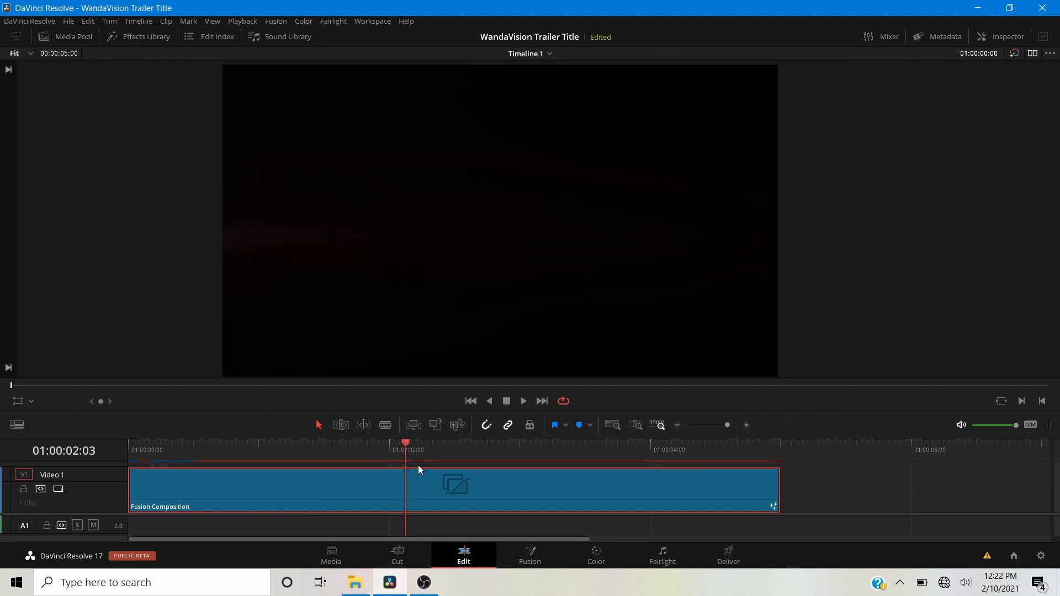
{"action": "scroll", "coordinate": [473, 204], "scroll_direction": "down", "scroll_amount": 3}
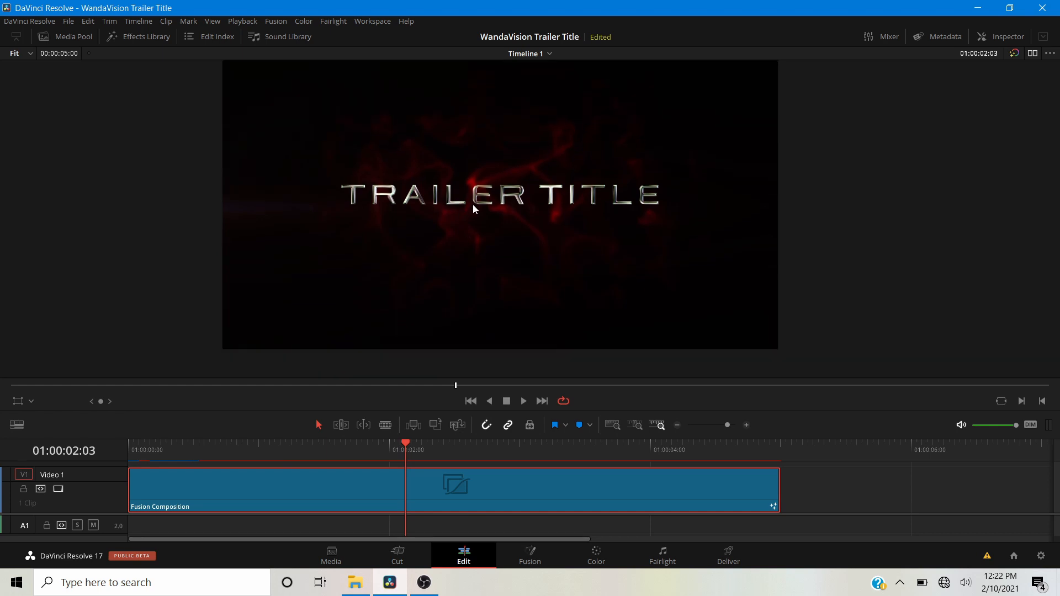
{"action": "scroll", "coordinate": [475, 204], "scroll_direction": "down", "scroll_amount": 1}
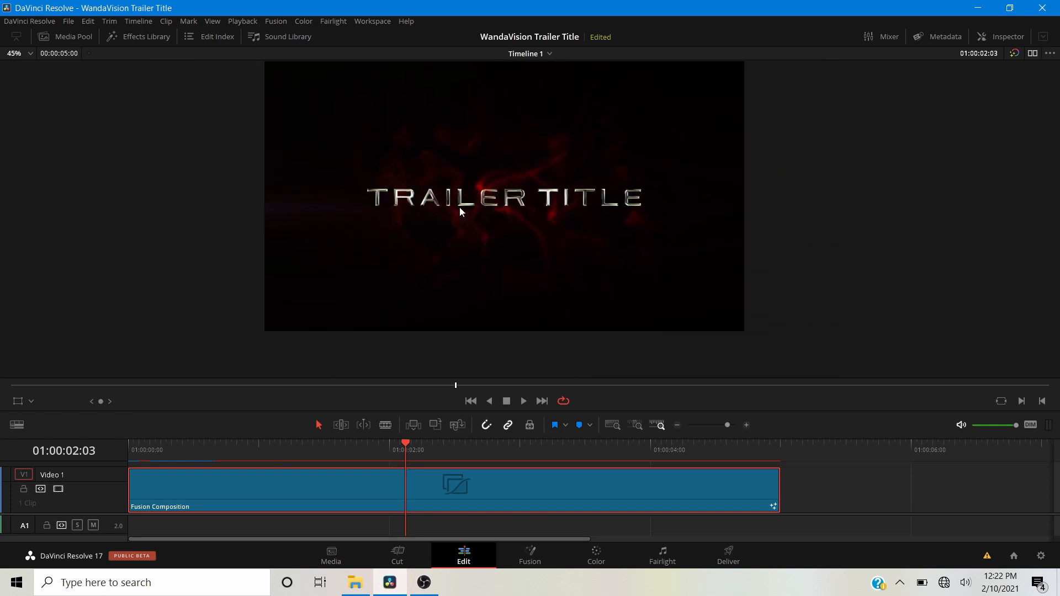